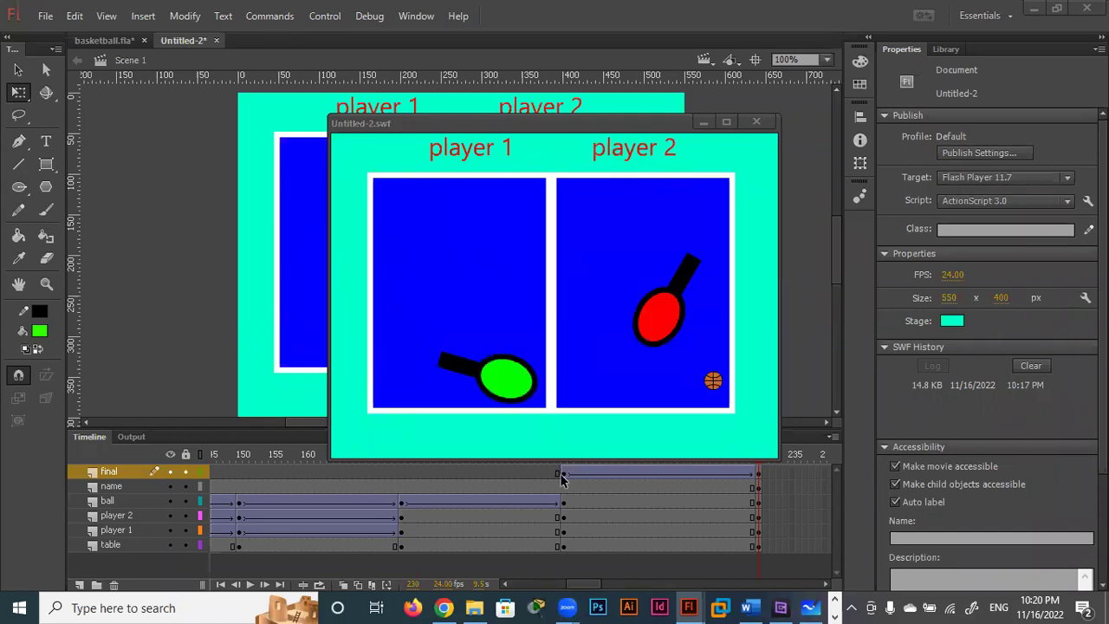
Step: Delete the player 1 Win text instance from the final layer's last frame
click(790, 486)
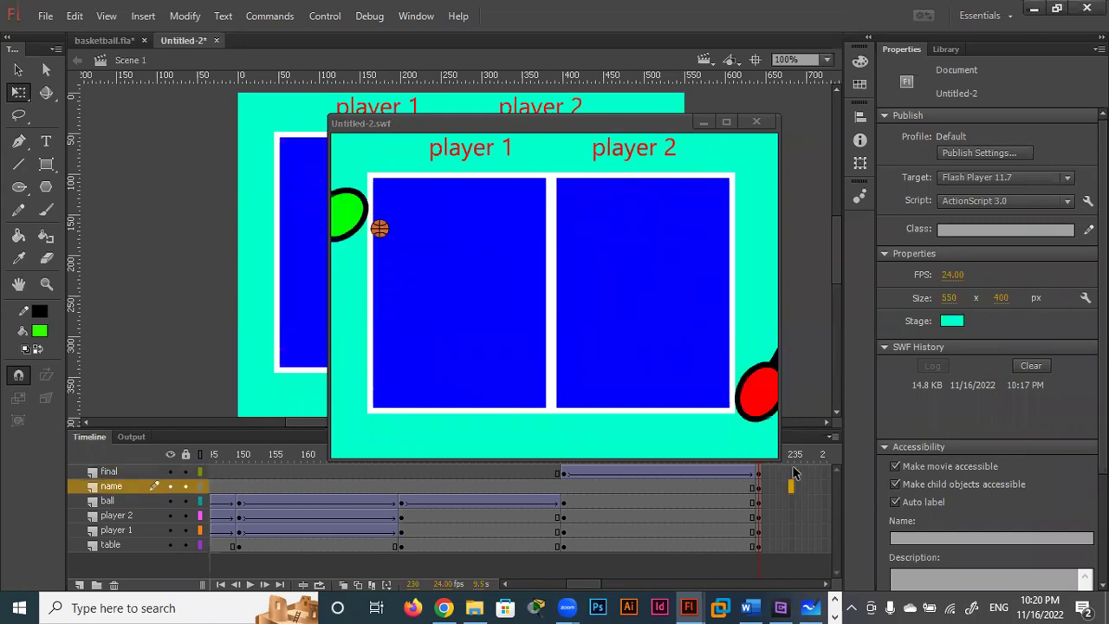
click(600, 544)
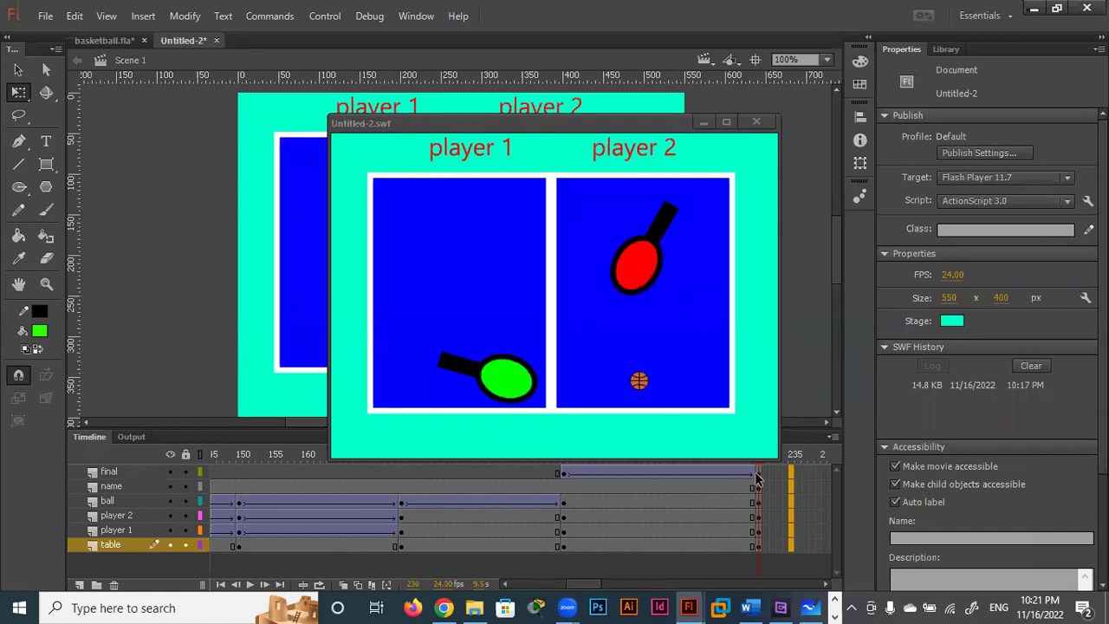
click(759, 475)
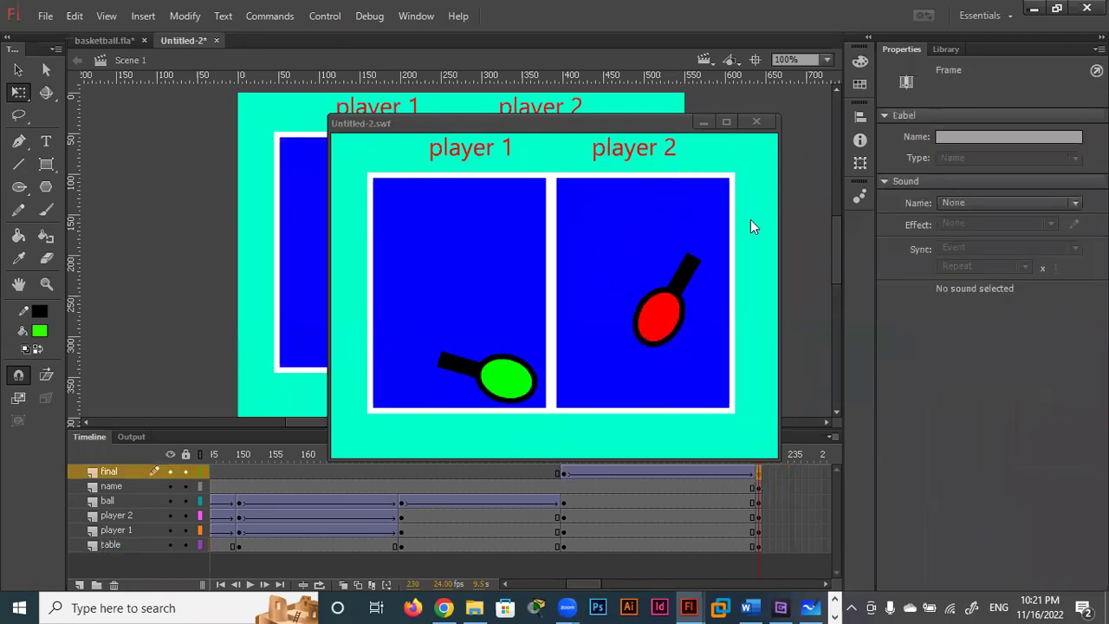
click(760, 490)
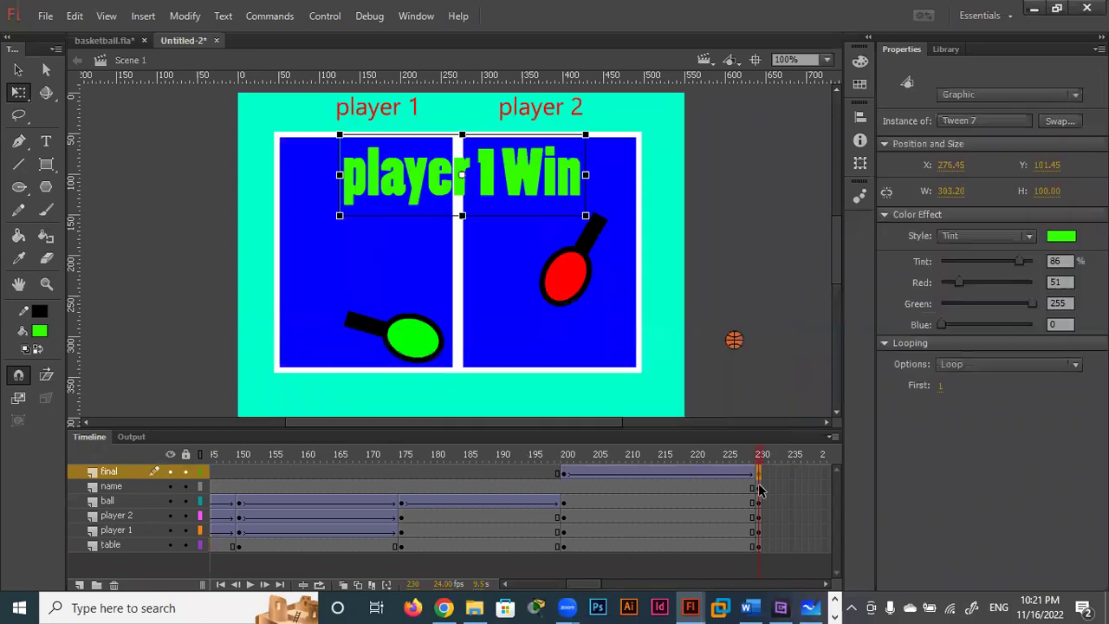
key(Delete)
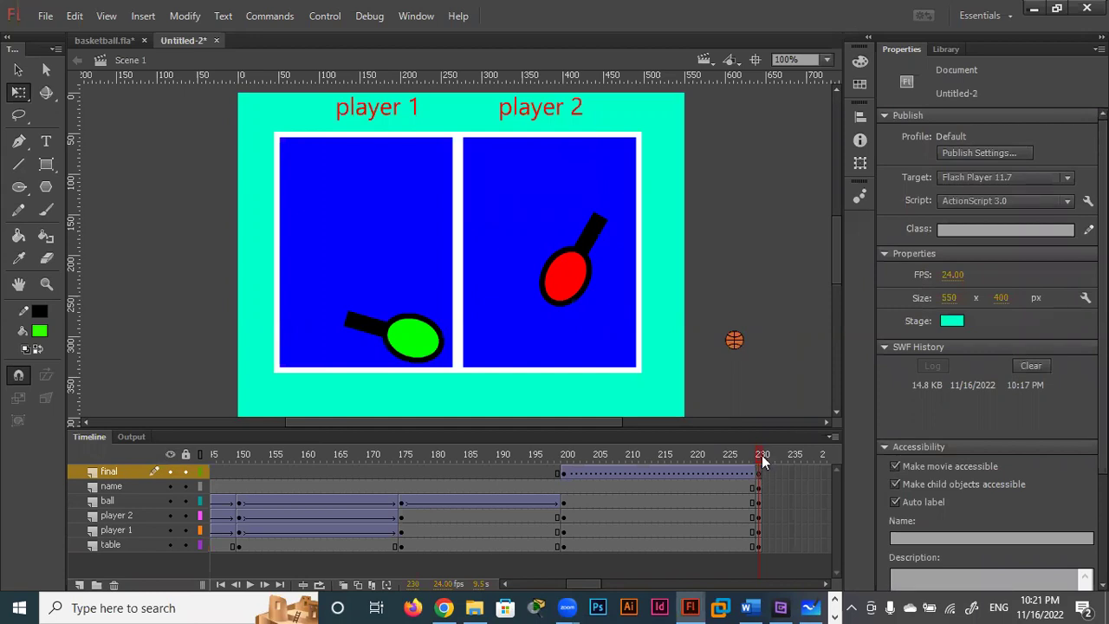
Step: Insert an ending keyframe at frame 230 on the final layer's tween, then scrub to check the text
click(694, 472)
key(Return)
key(F6)
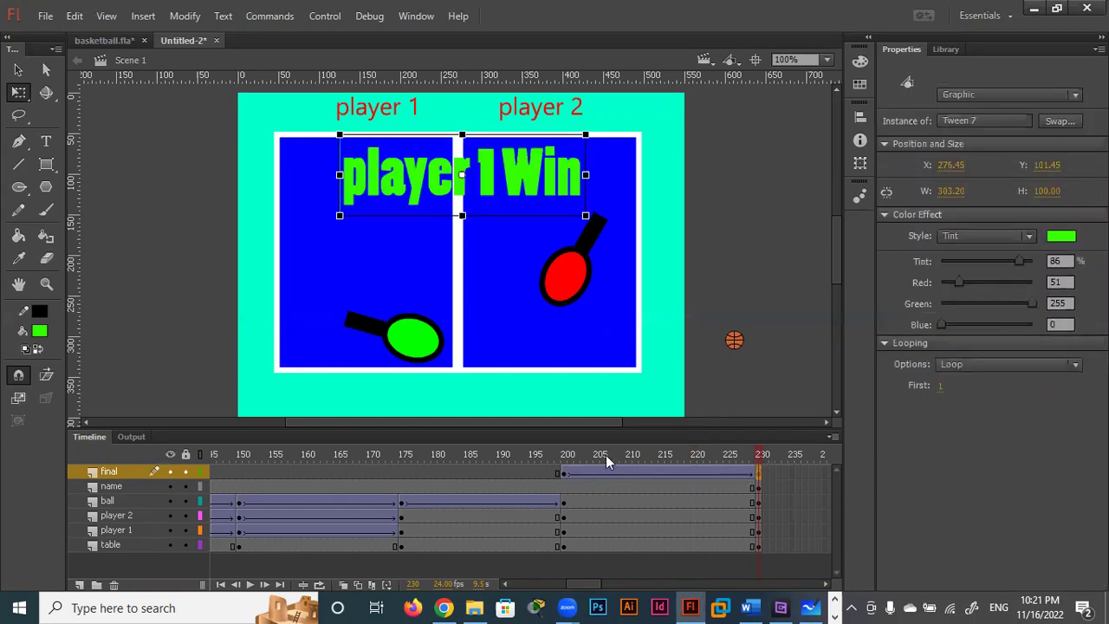
click(681, 454)
key(Return)
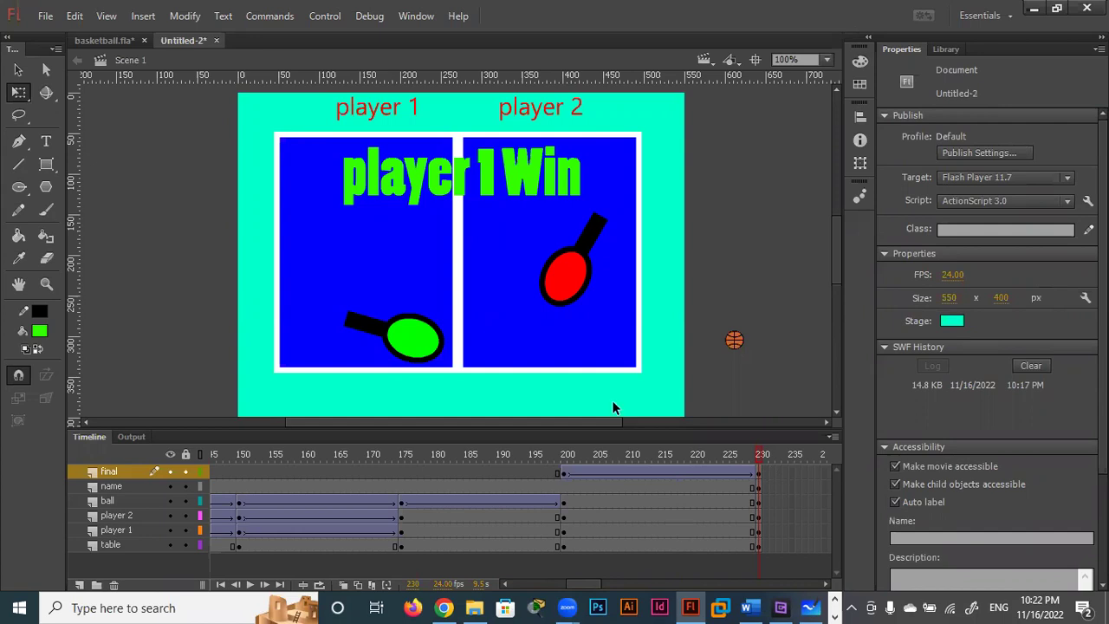
Step: Save the document as ping pong.fla
click(45, 15)
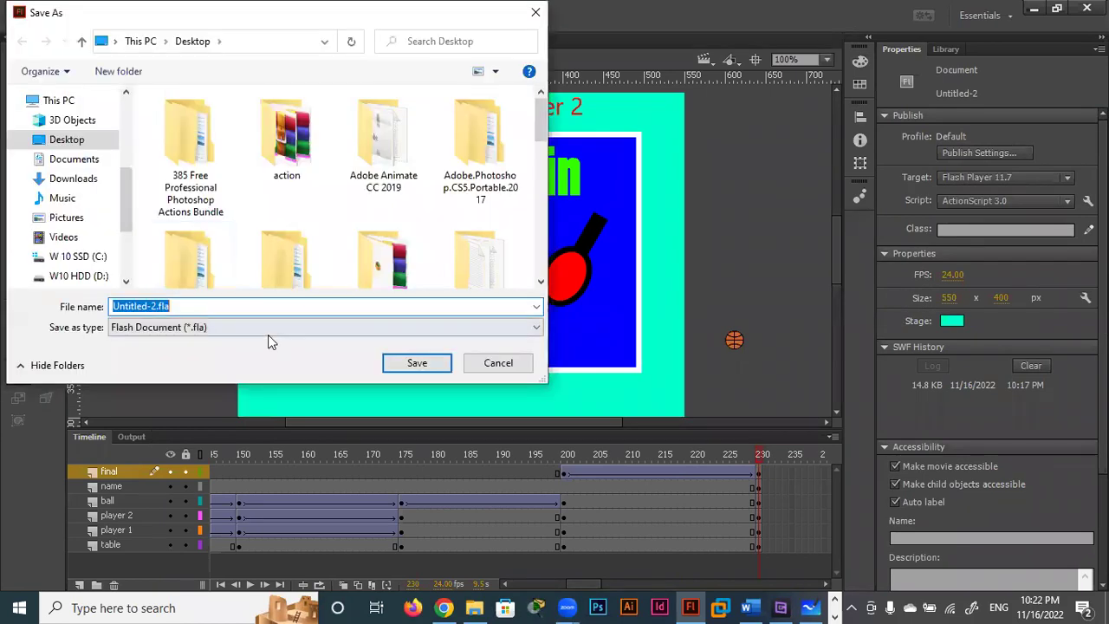
text(bin)
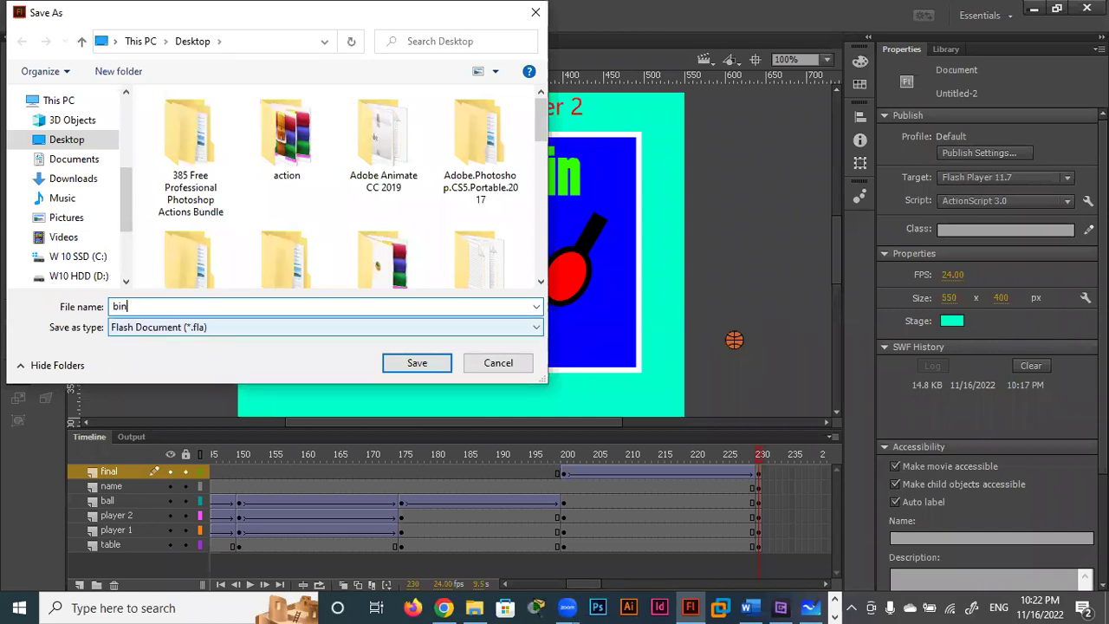
text(g)
key(BackSpace)
key(BackSpace)
key(BackSpace)
key(BackSpace)
text(ping )
text(pong)
click(405, 364)
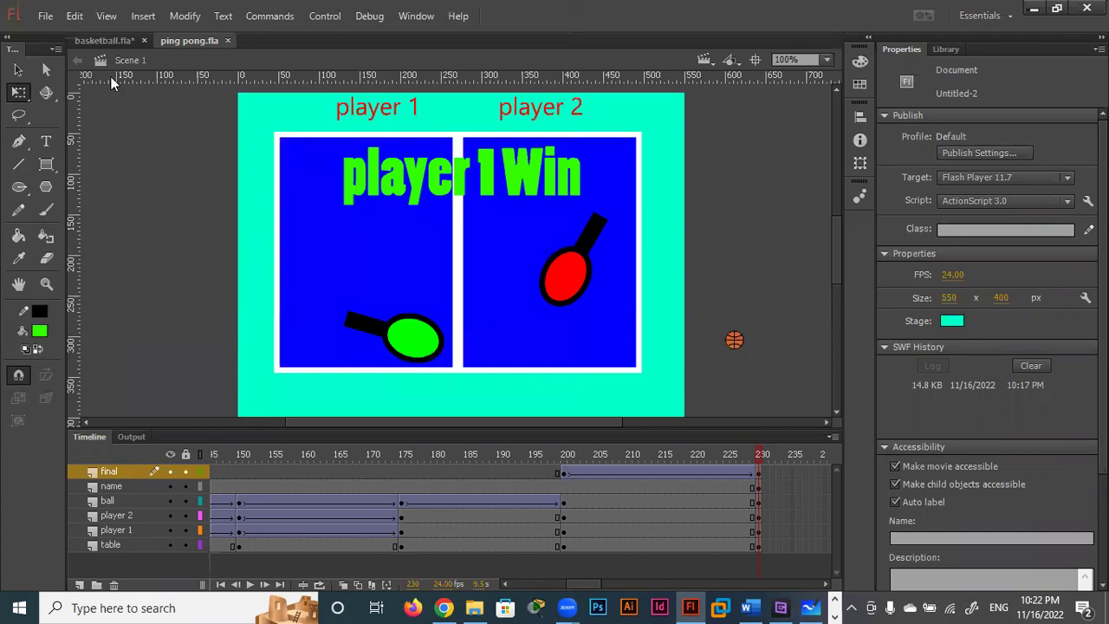
Step: Create a new blank ActionScript 3.0 document
click(46, 16)
click(73, 35)
click(750, 477)
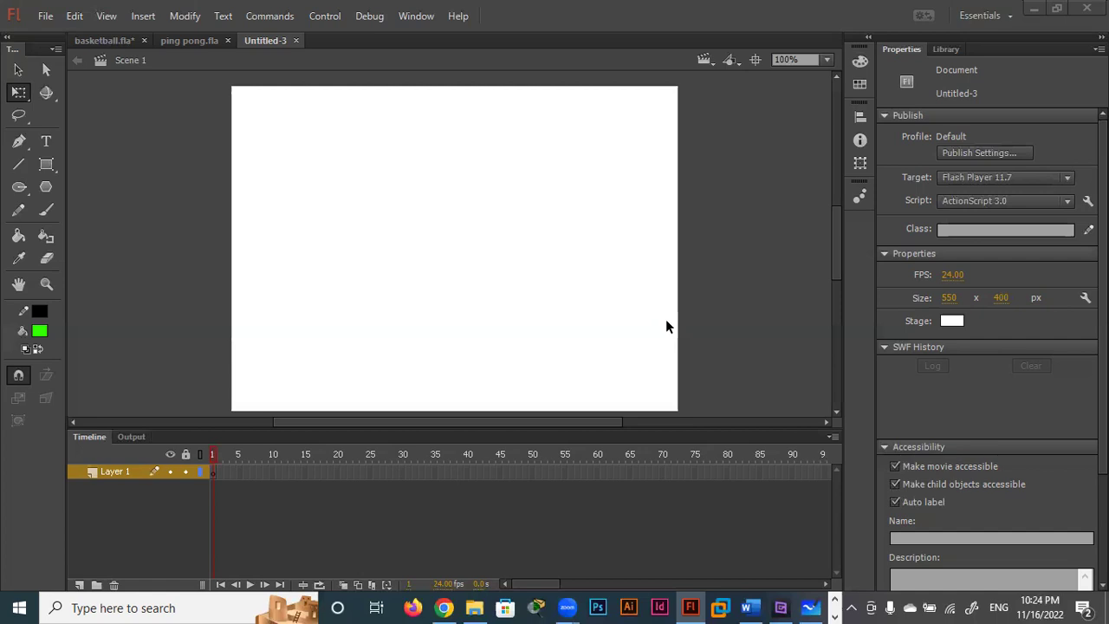
Step: Rename Layer 1 to road
double_click(111, 470)
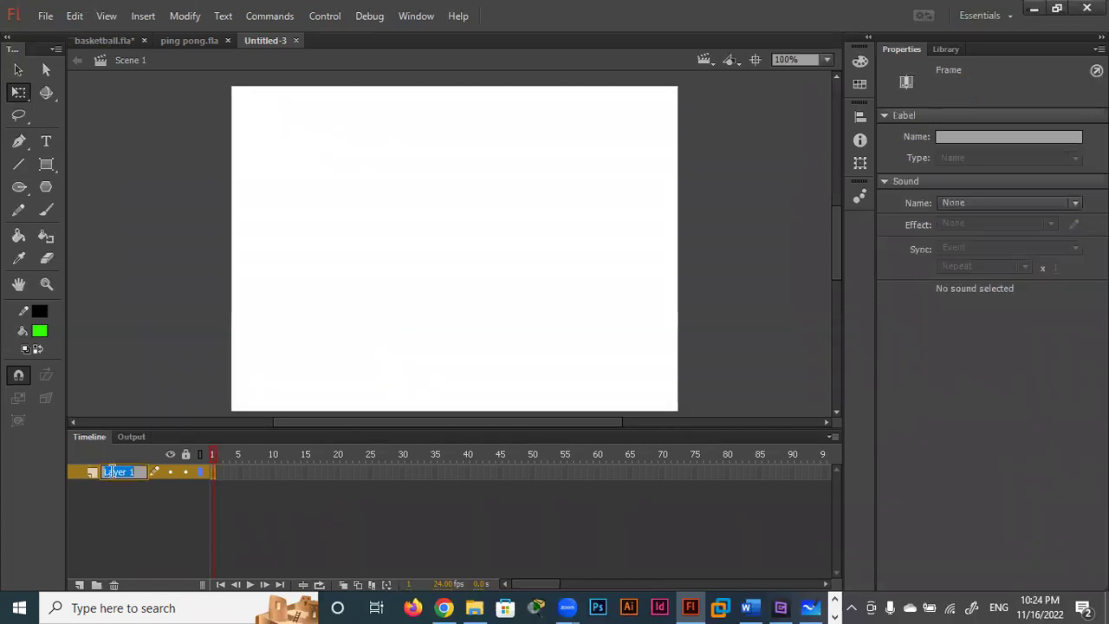
text(road)
key(Return)
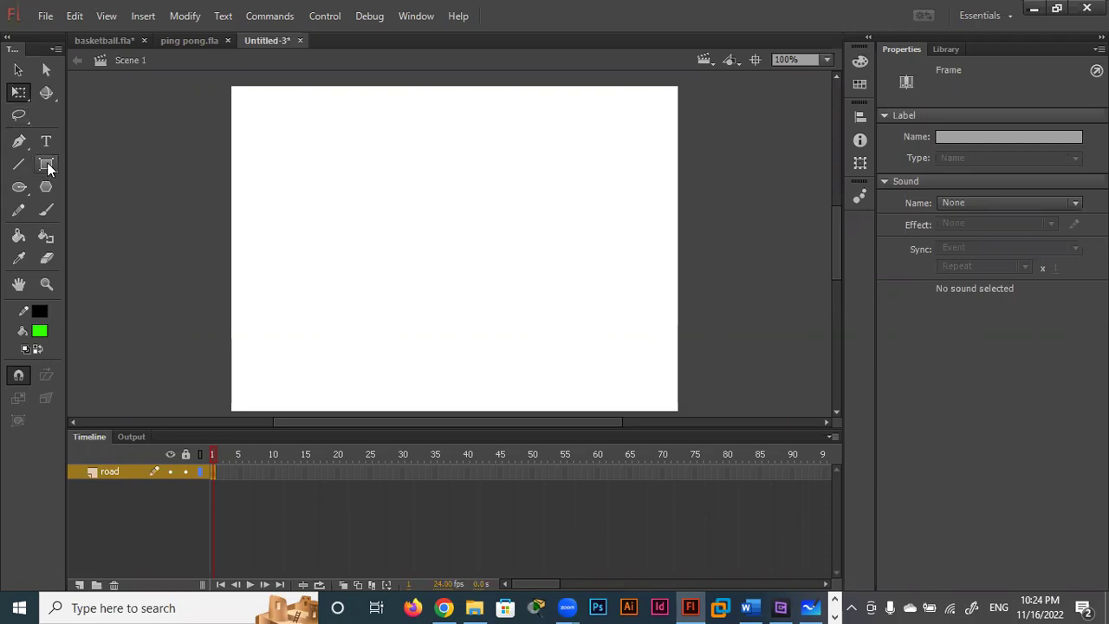
Step: Draw a trial green rectangle over the stage and set the fill colour to black
click(47, 166)
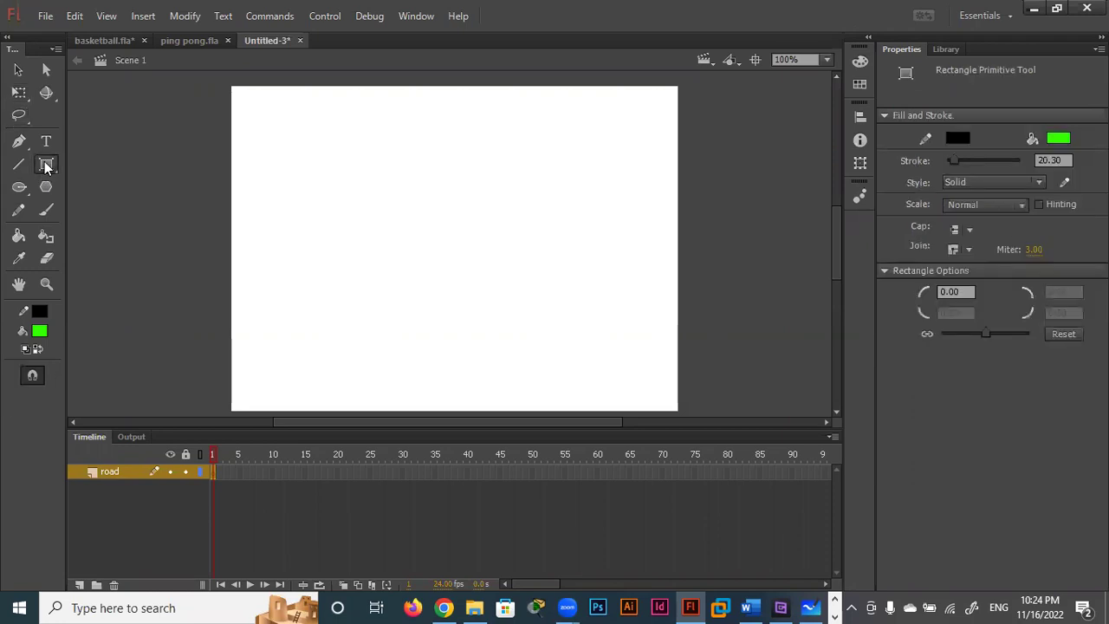
drag(46, 166, 94, 163)
drag(230, 115, 674, 384)
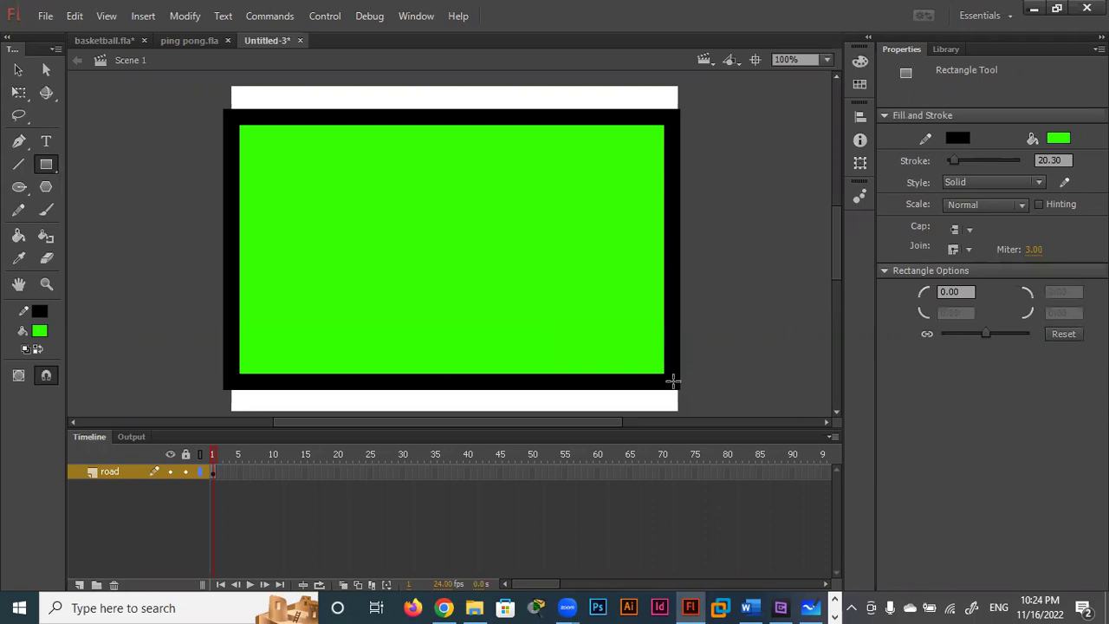
click(1059, 137)
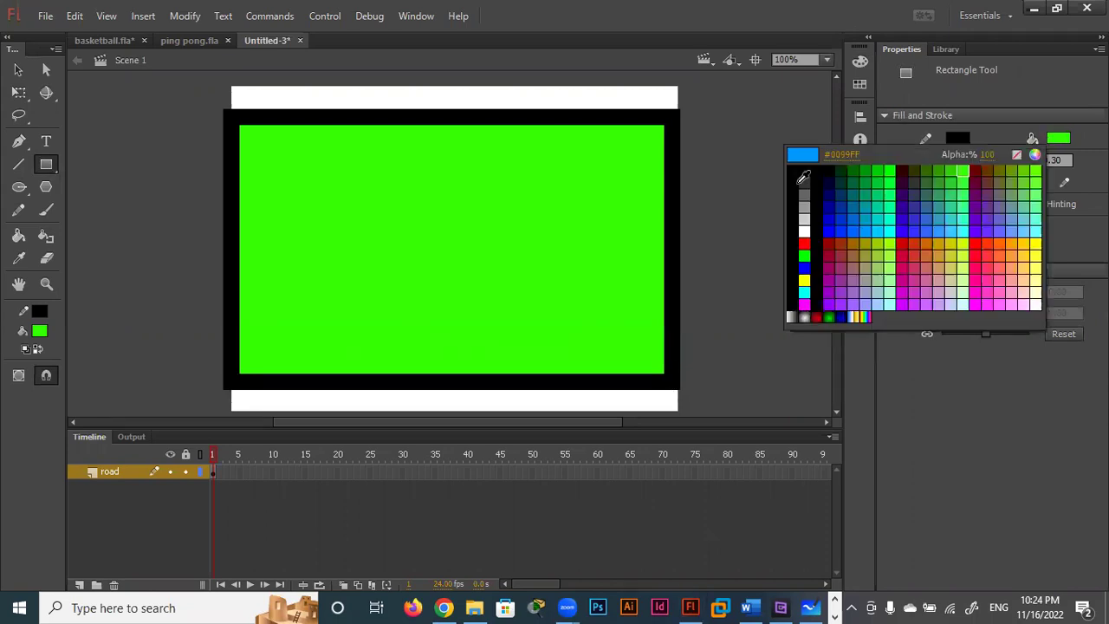
click(806, 165)
Step: Select the rectangle's green fill, then clear the trial rectangle from the stage
click(18, 69)
click(341, 219)
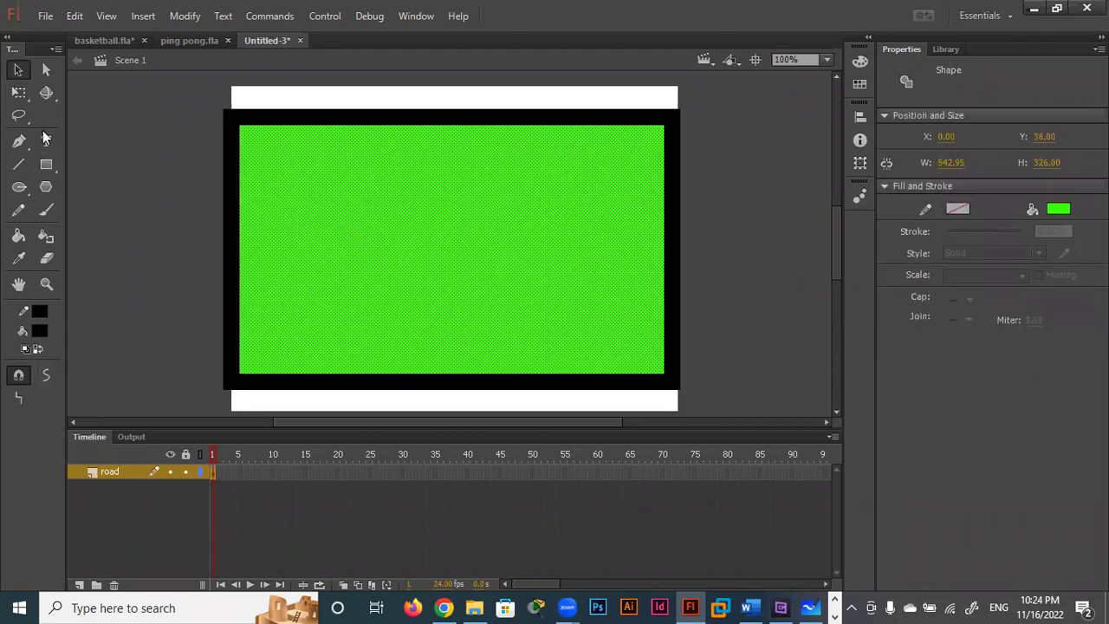
click(72, 183)
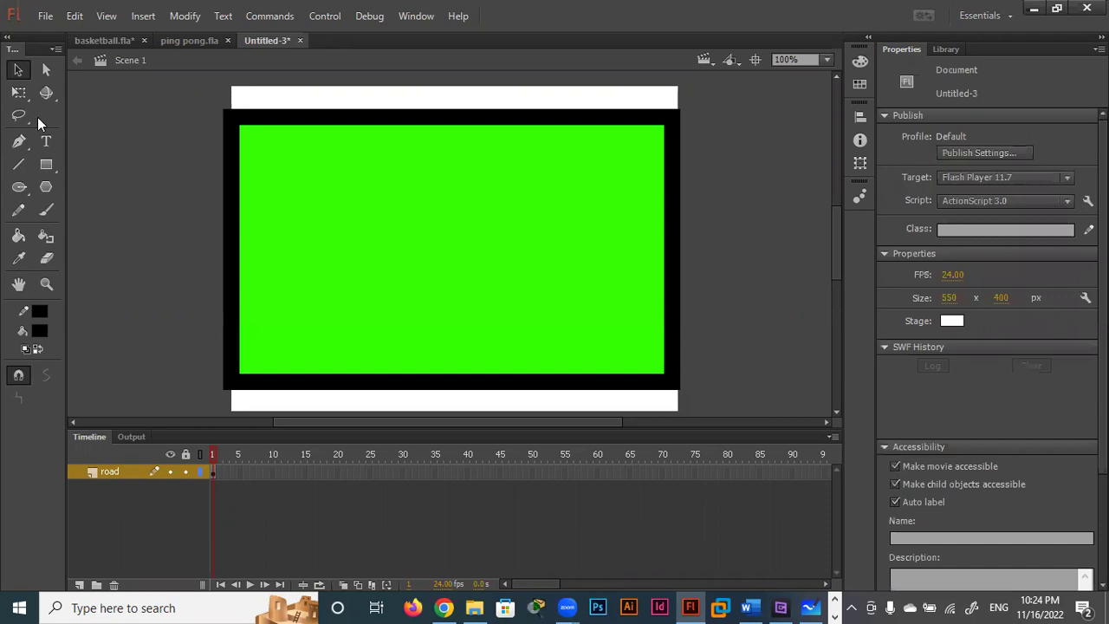
key(ctrl+a)
key(Delete)
click(46, 163)
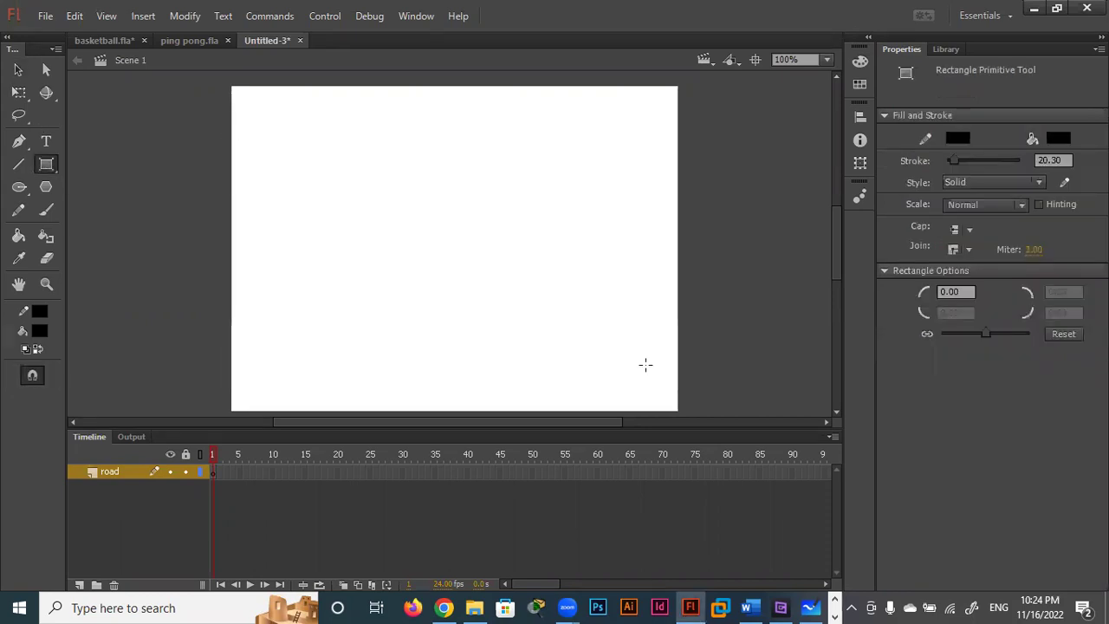
Step: Draw a black road rectangle primitive across the stage, make the stage green, and nudge the road slightly up
drag(230, 136, 673, 356)
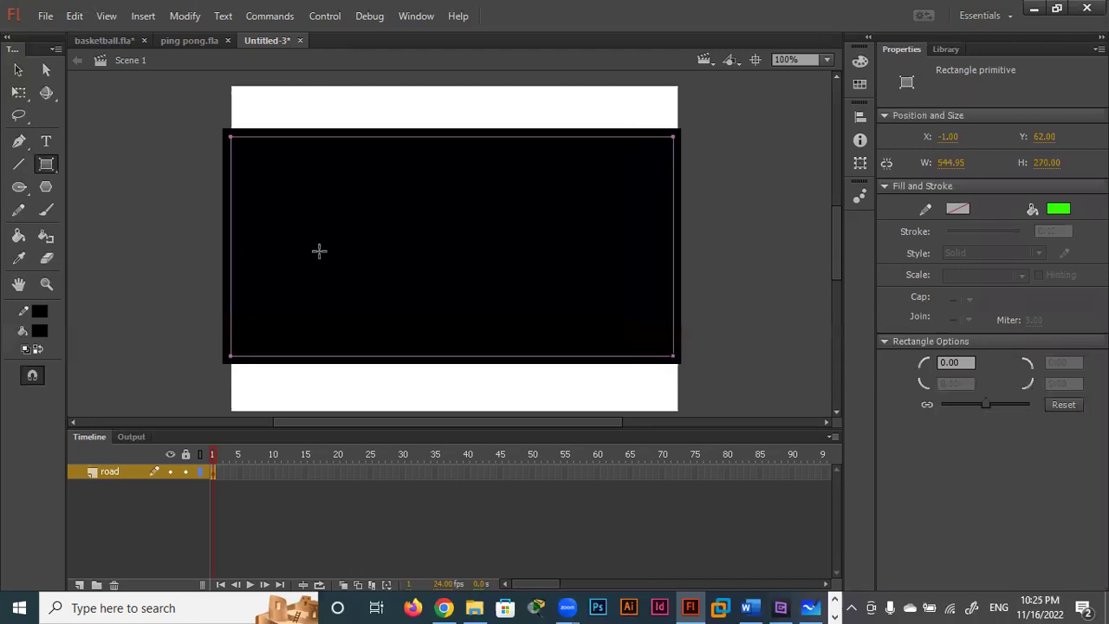
click(18, 69)
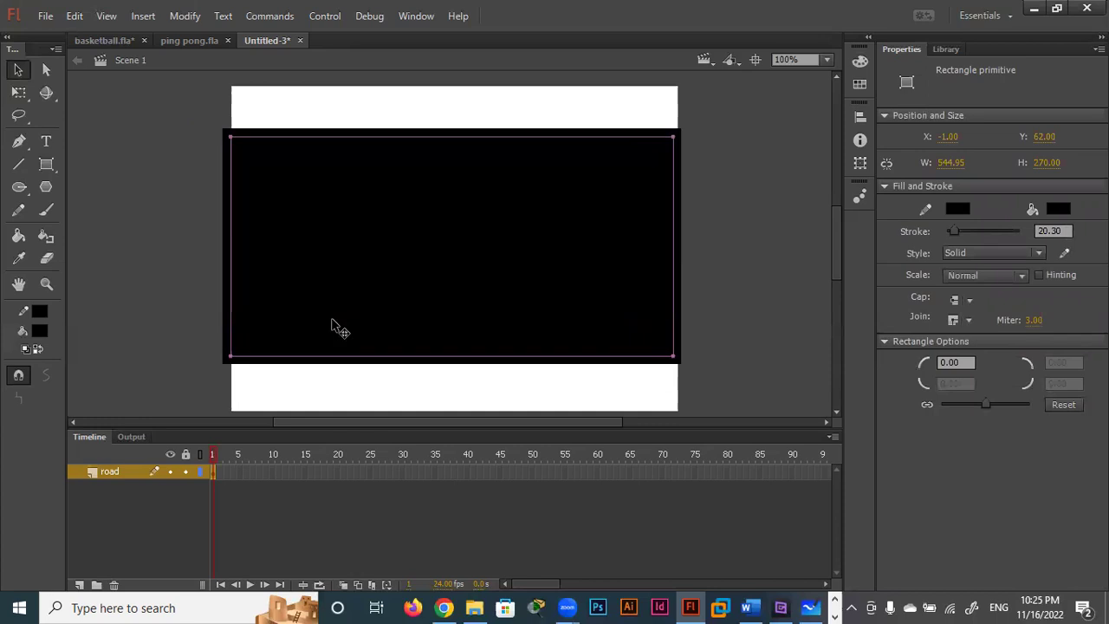
key(Right)
key(Right)
key(Right)
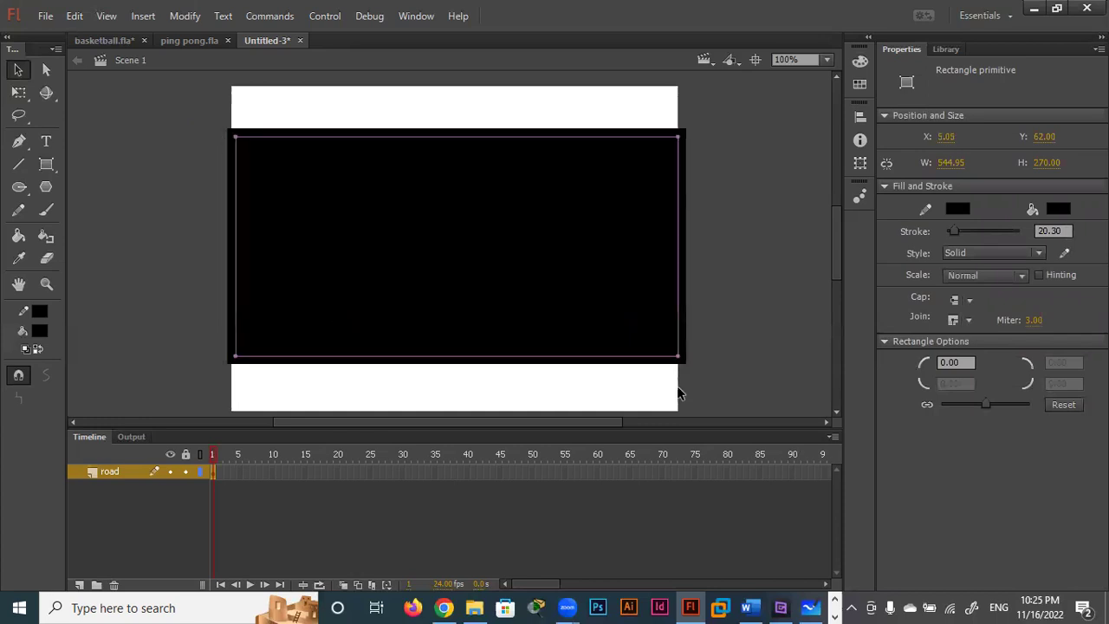
key(ctrl+shift+a)
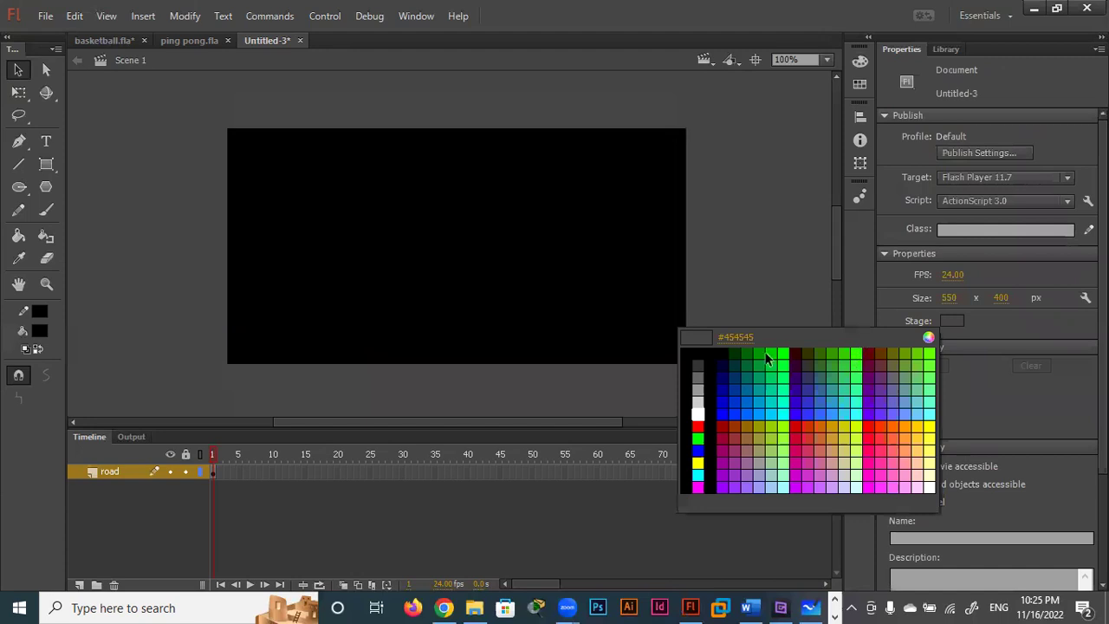
click(769, 355)
click(640, 292)
drag(604, 286, 605, 281)
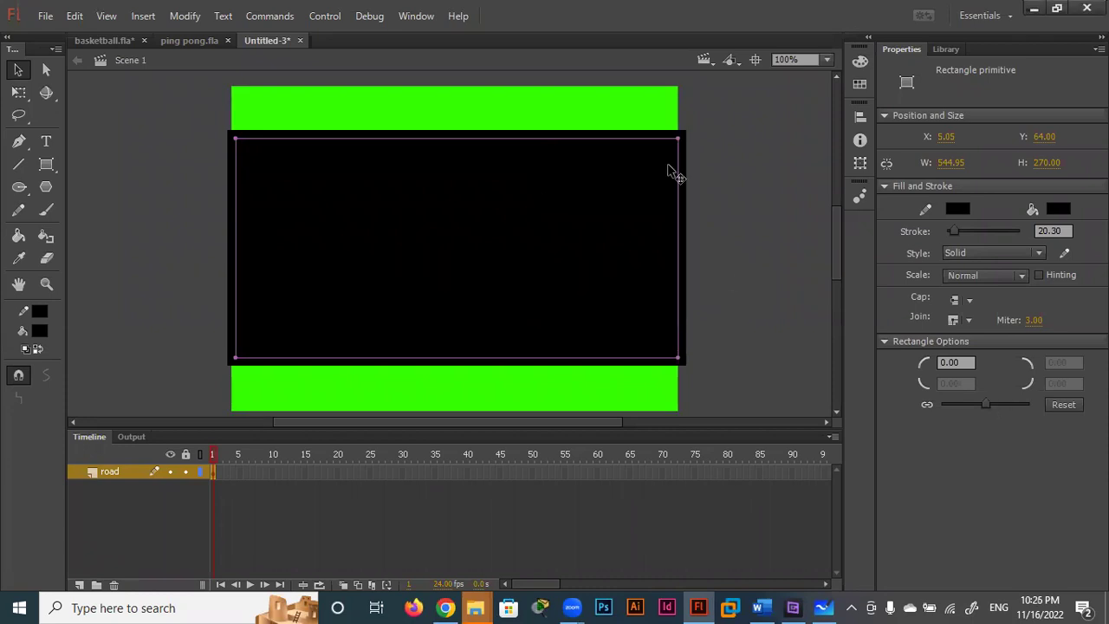
Step: Set the road rectangle's X to 0 and remove its black outline
click(953, 163)
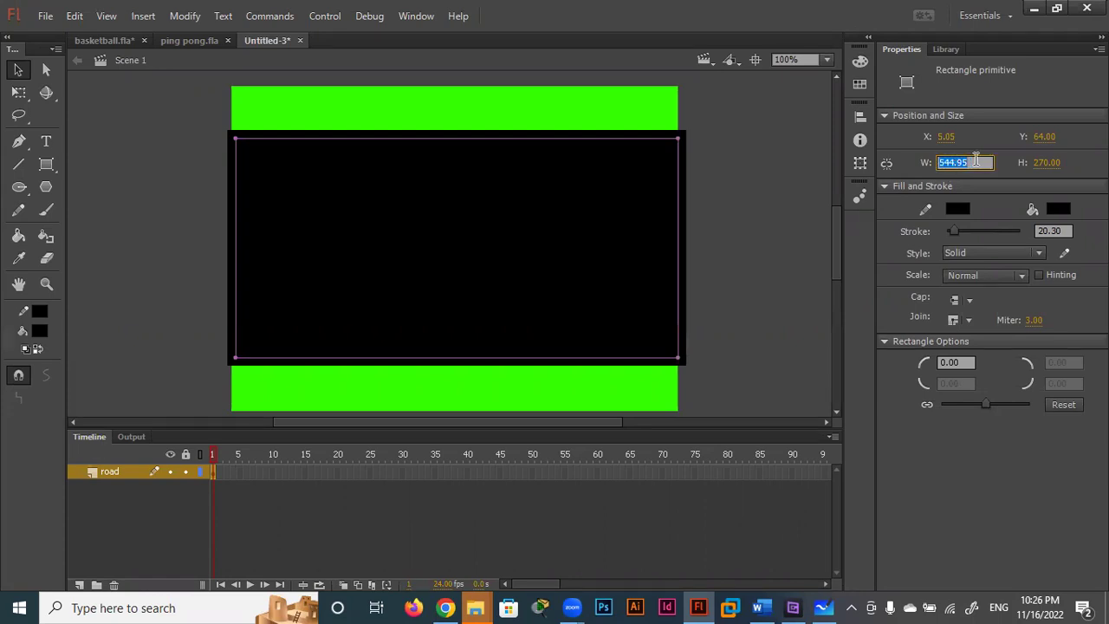
click(951, 137)
text(0)
key(Return)
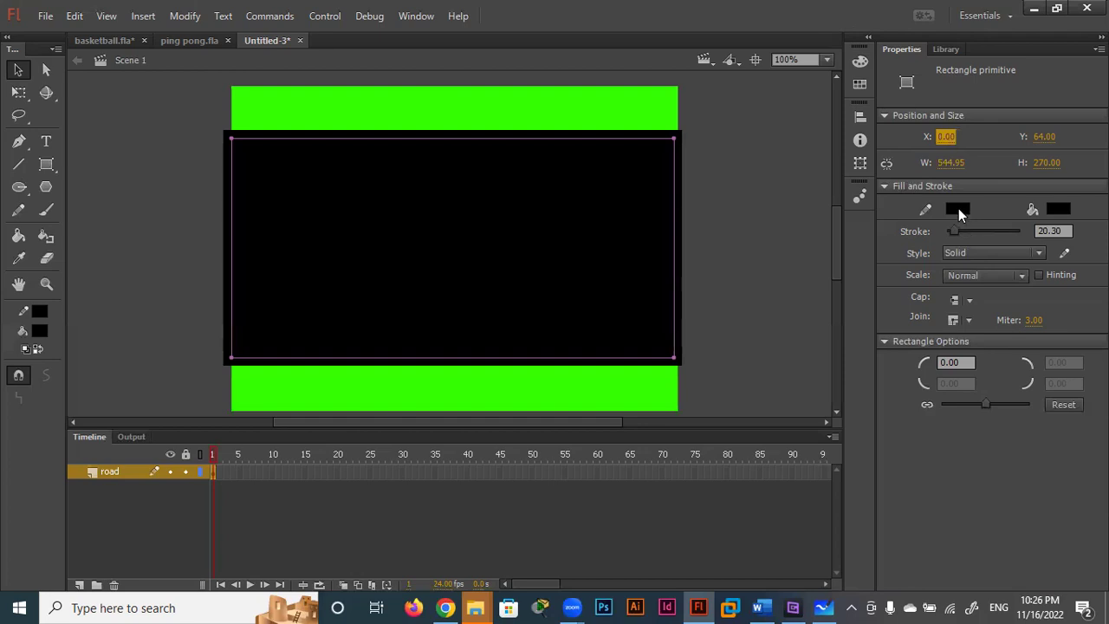
click(957, 209)
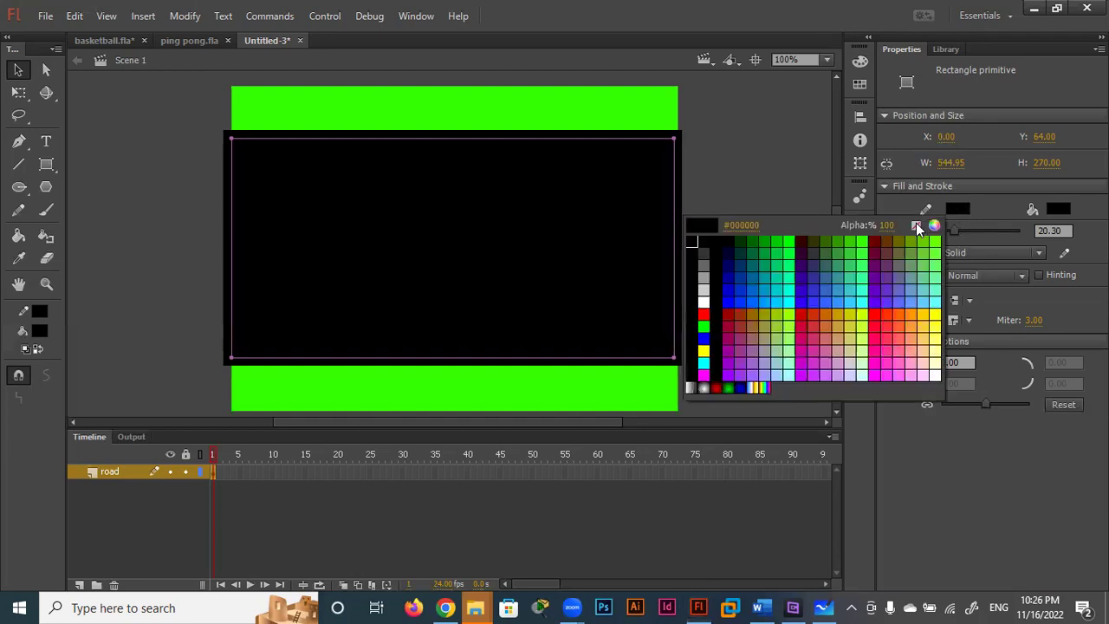
click(917, 226)
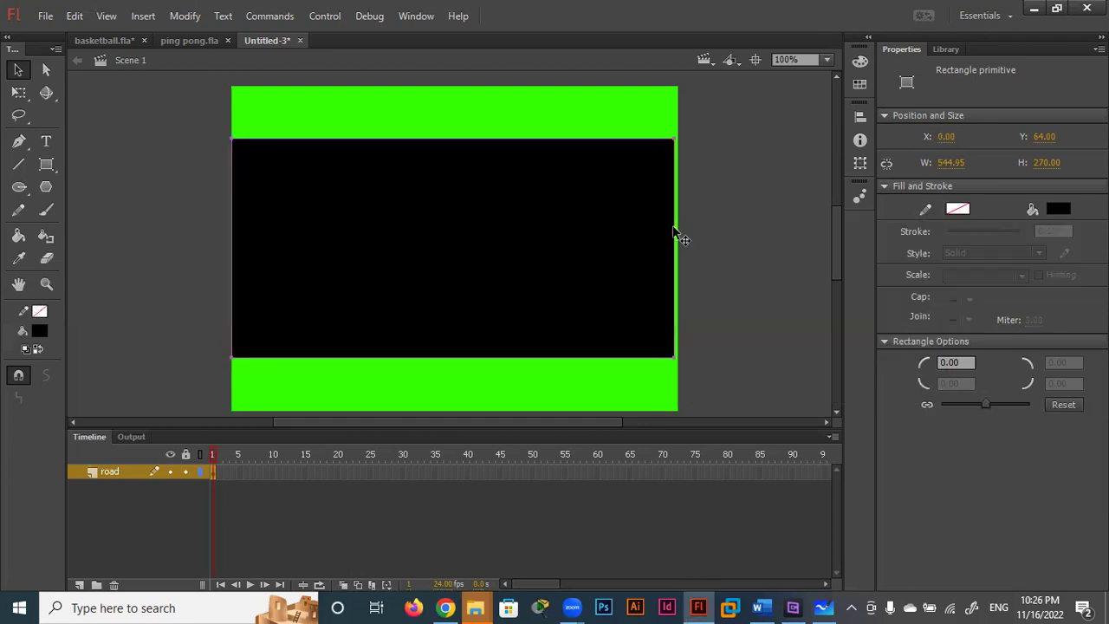
Step: Set the road rectangle's width to 550 with X at 0, then deselect it
click(19, 92)
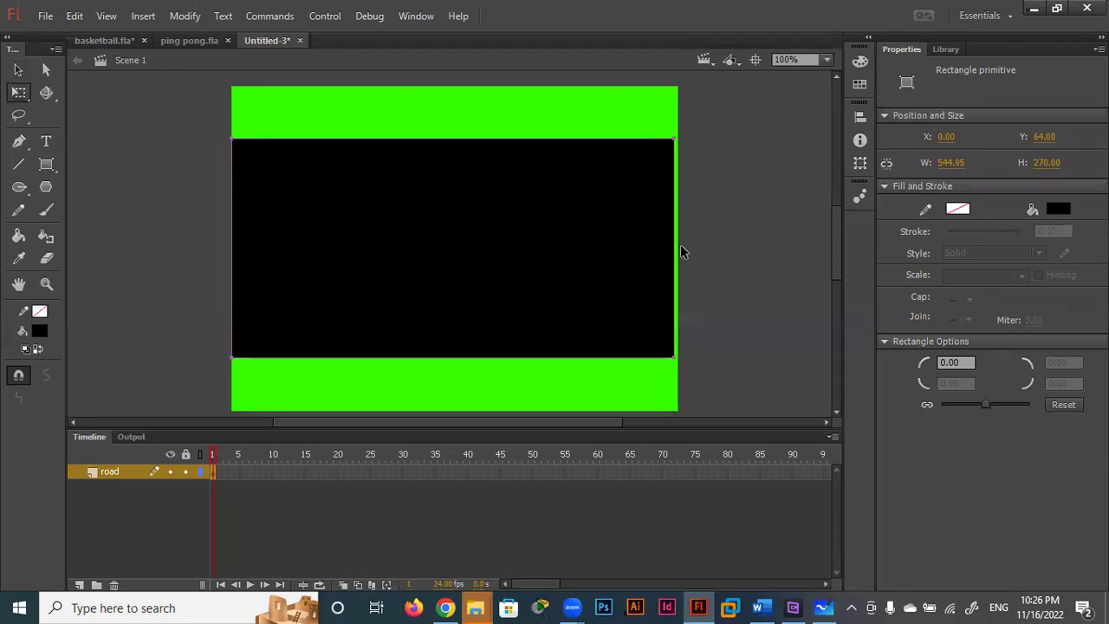
drag(675, 248, 677, 248)
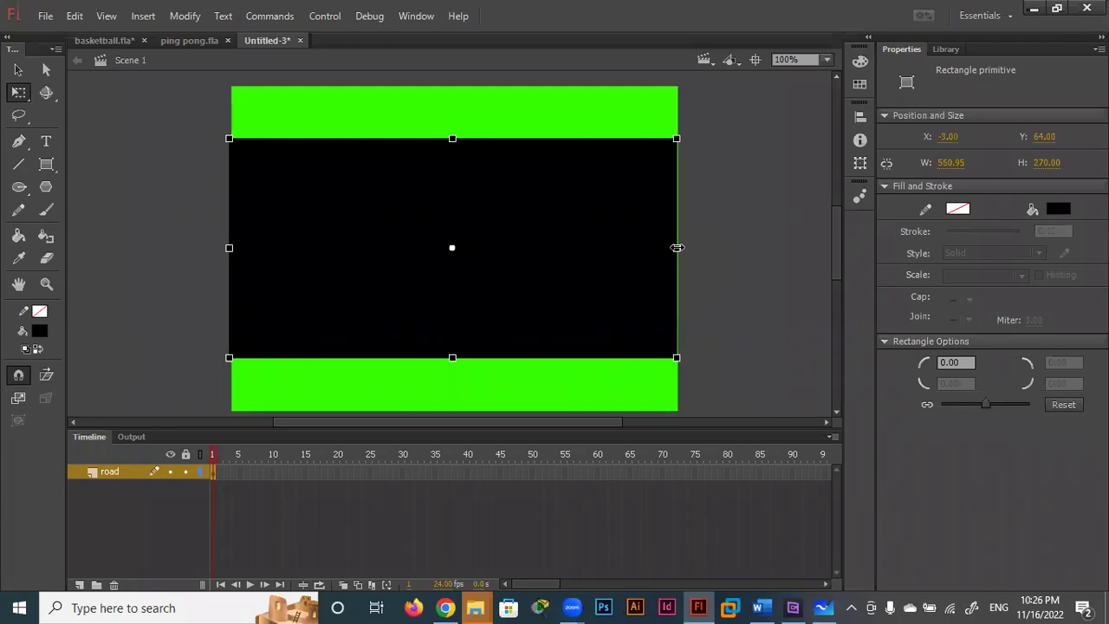
click(951, 162)
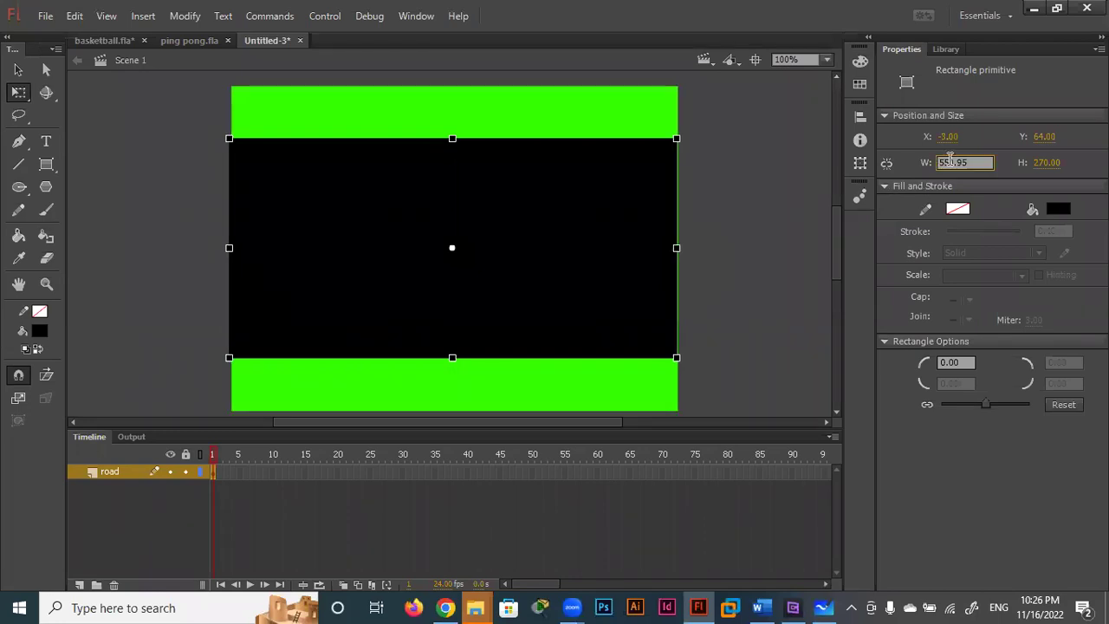
key(ctrl+a)
text(550)
key(Return)
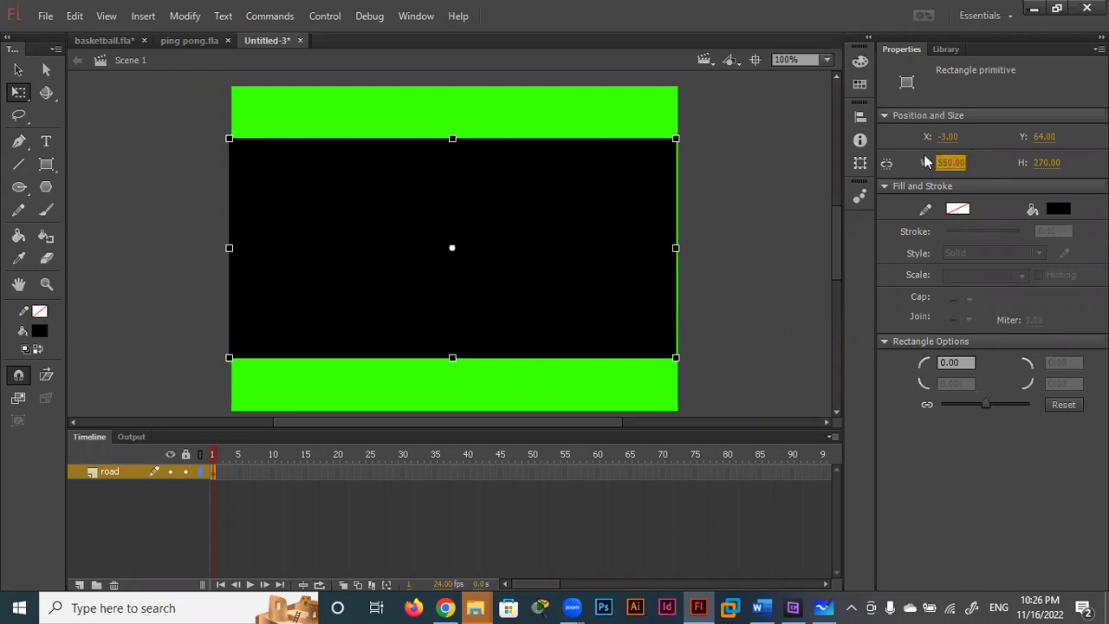
click(950, 137)
text(0)
key(Return)
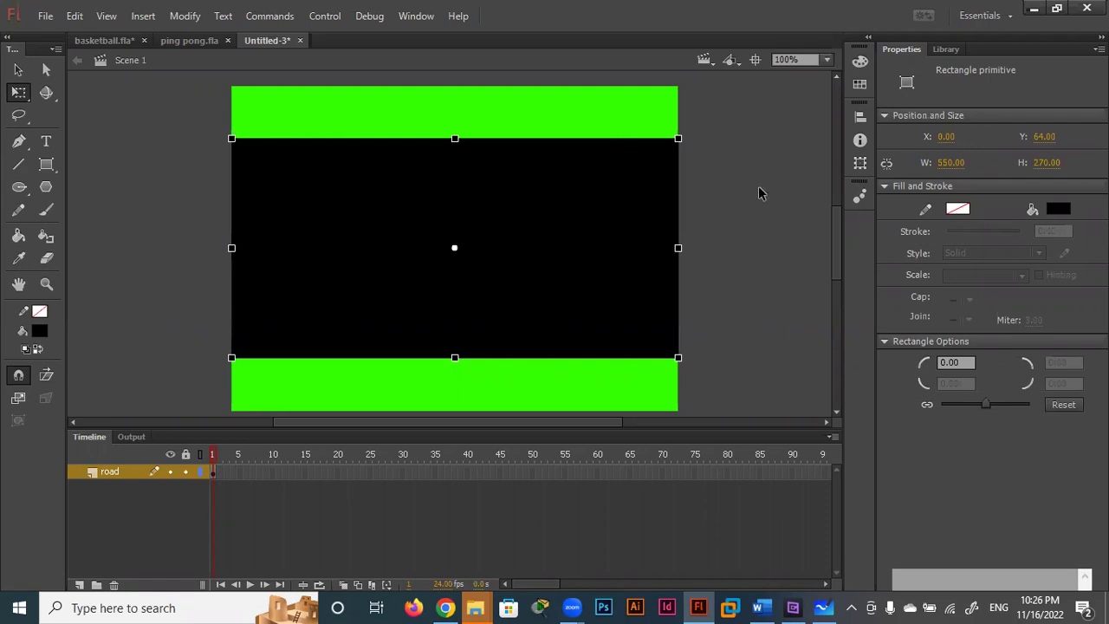
click(759, 192)
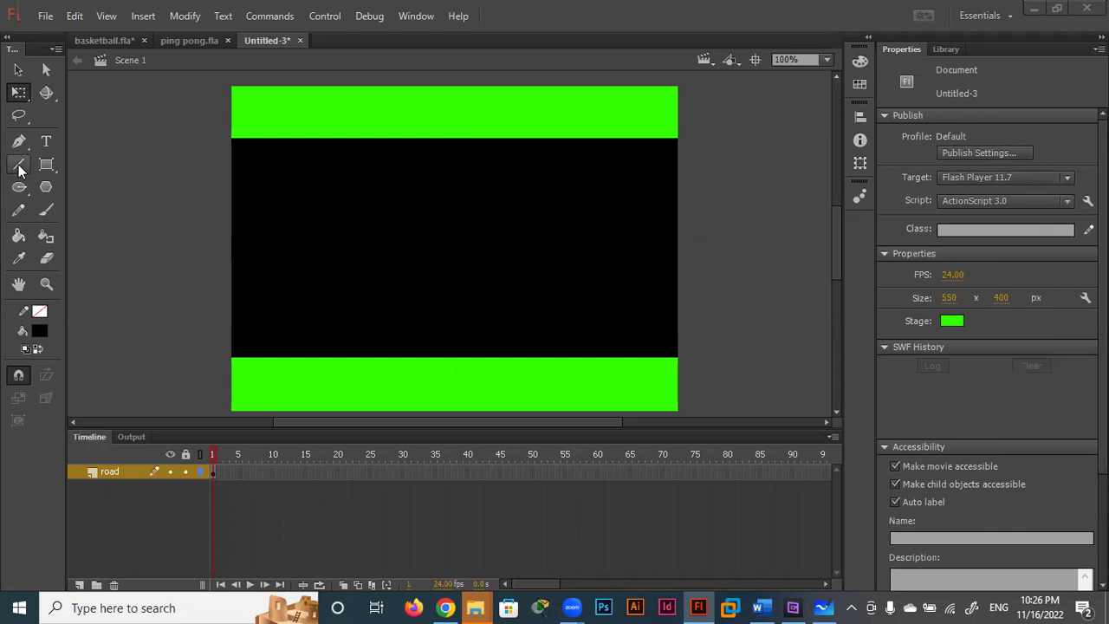
Step: Add Layer 2 above road and rename it 'line road'
click(47, 164)
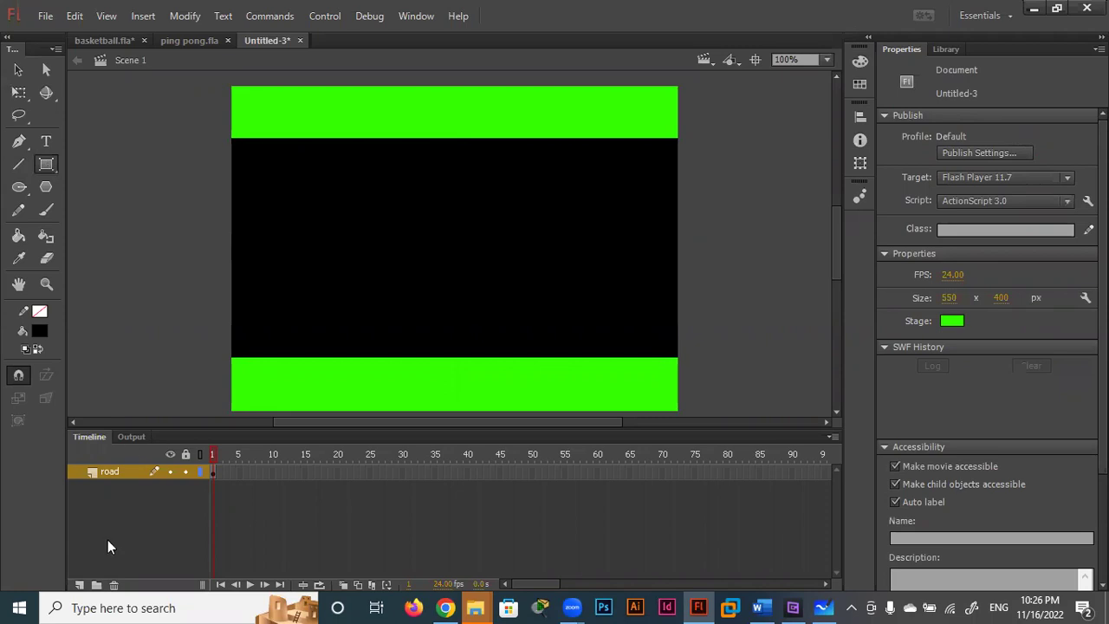
click(79, 586)
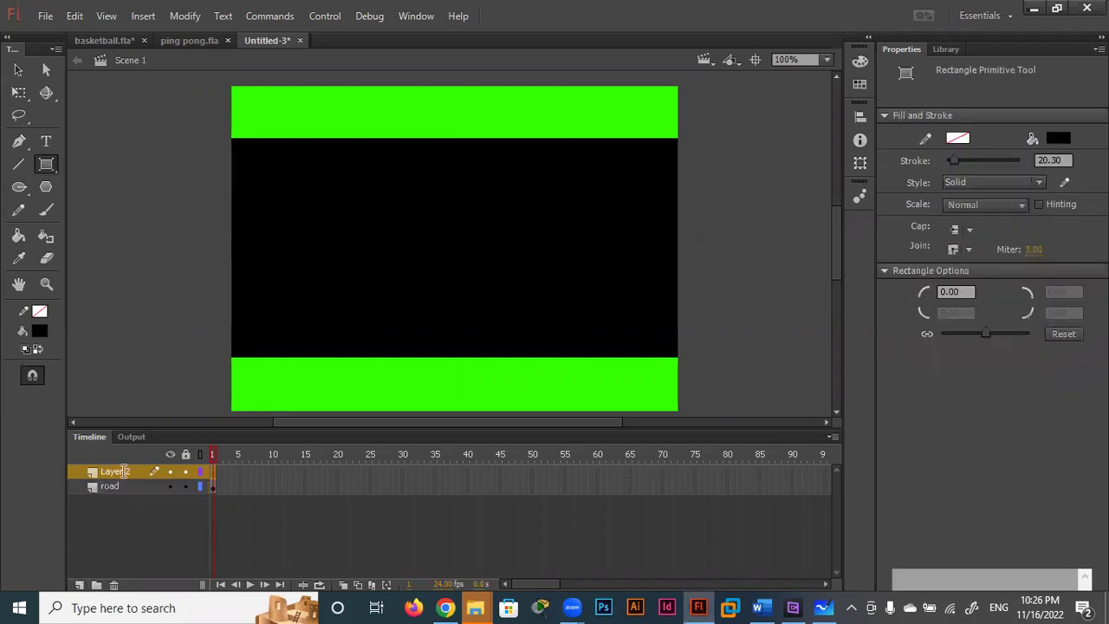
double_click(124, 472)
text(line )
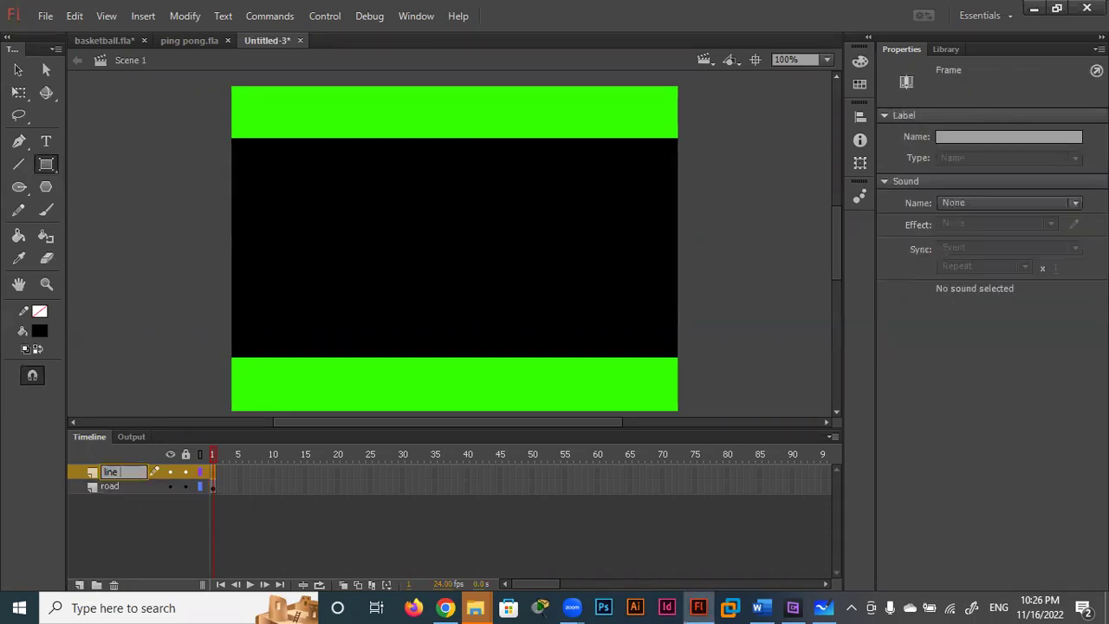
text(road)
click(181, 278)
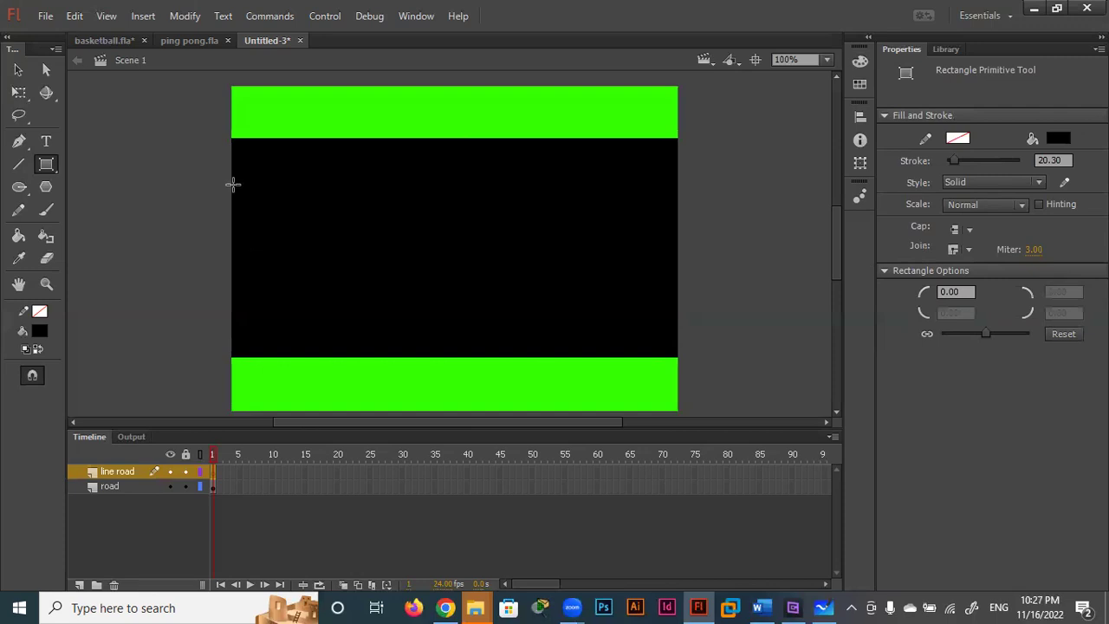
Step: Draw a thin white lane dash and copy it along the road's top row
drag(270, 190, 301, 193)
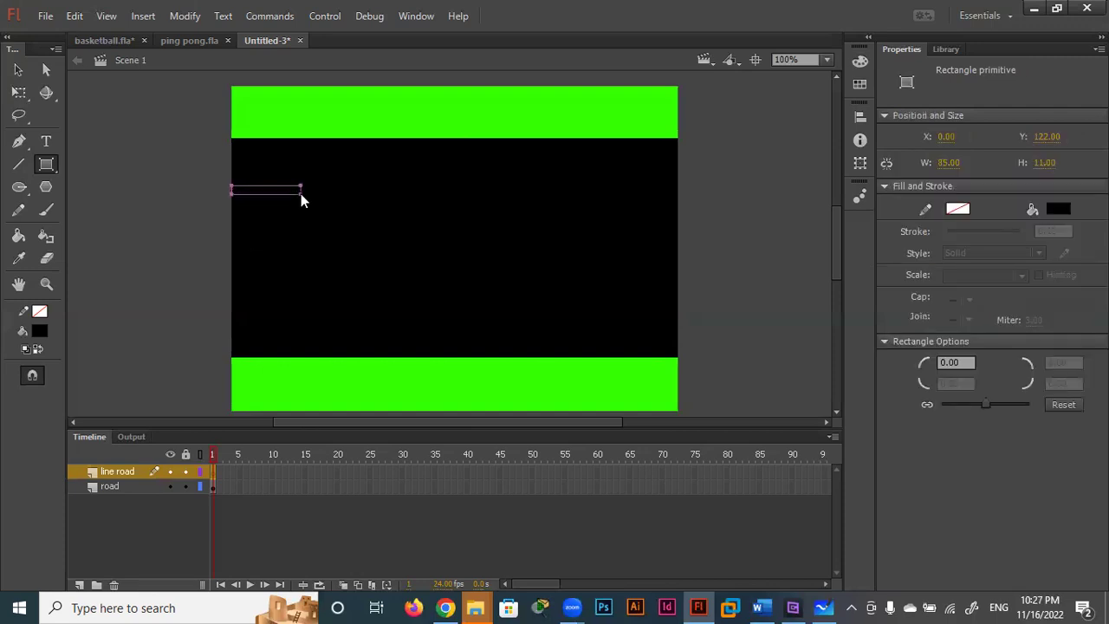
click(1059, 210)
click(805, 298)
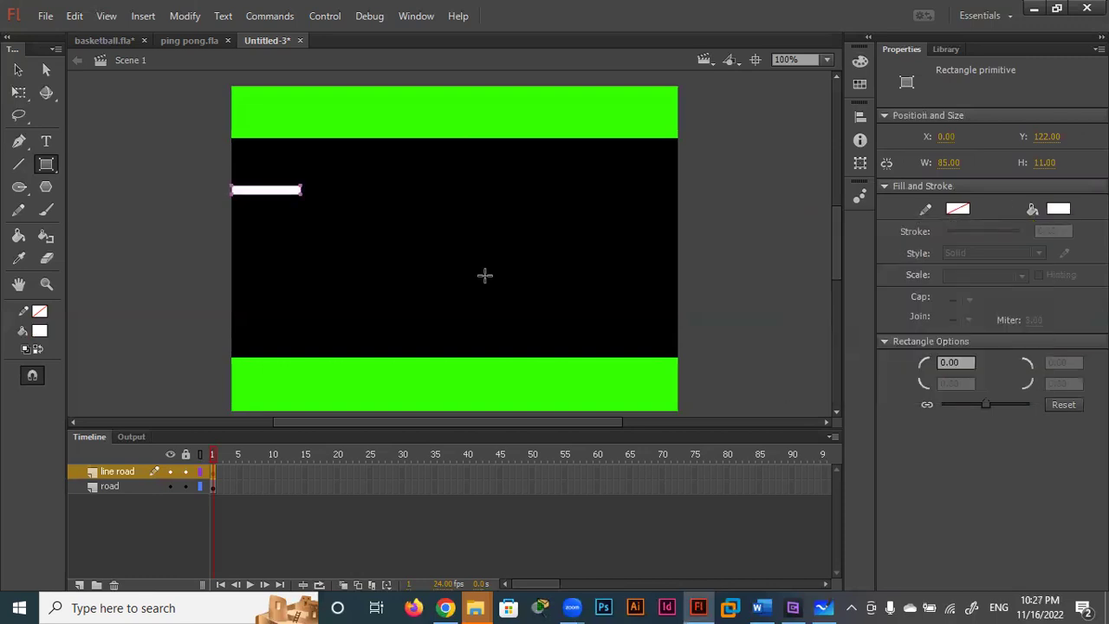
key(v)
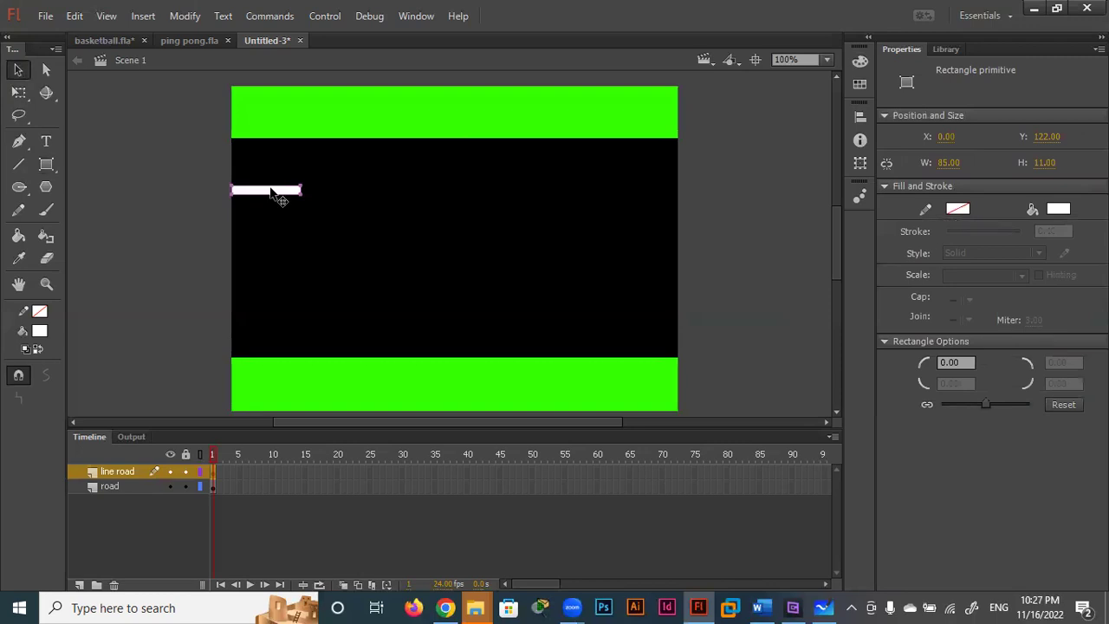
drag(259, 193, 382, 193)
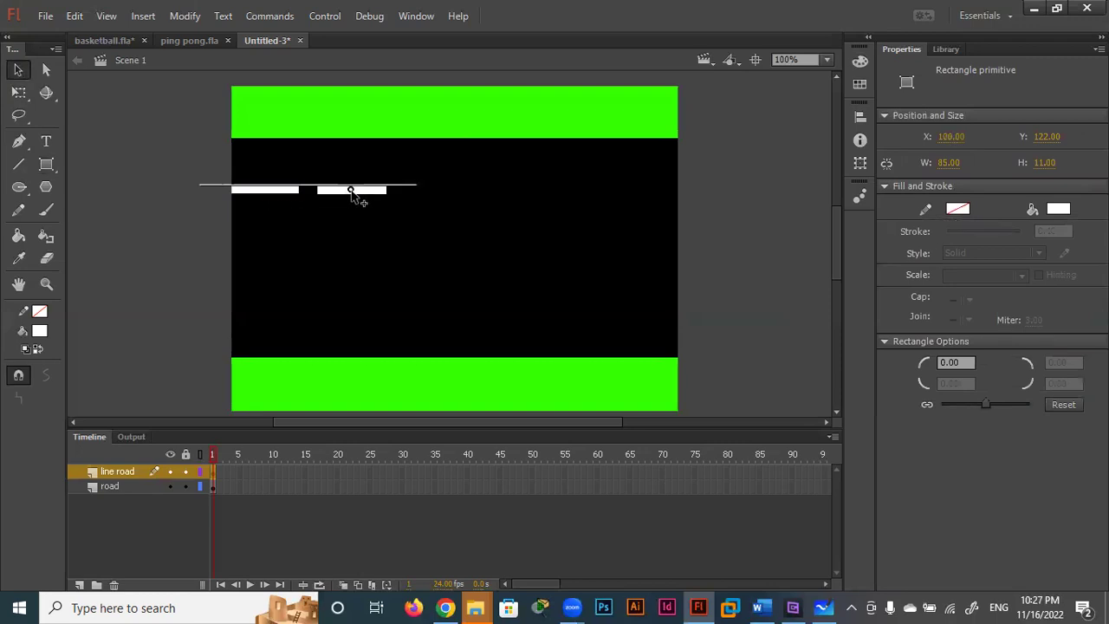
drag(383, 191, 707, 199)
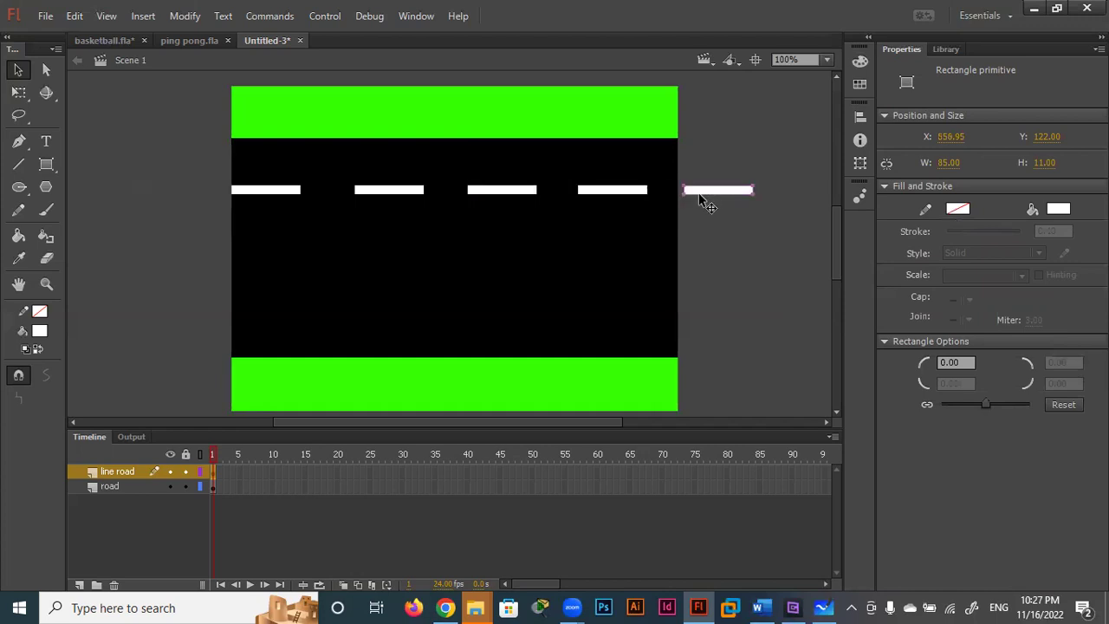
Step: Duplicate the dash row twice lower on the road to make three rows, then select all dashes
shift+click(592, 194)
shift+click(502, 194)
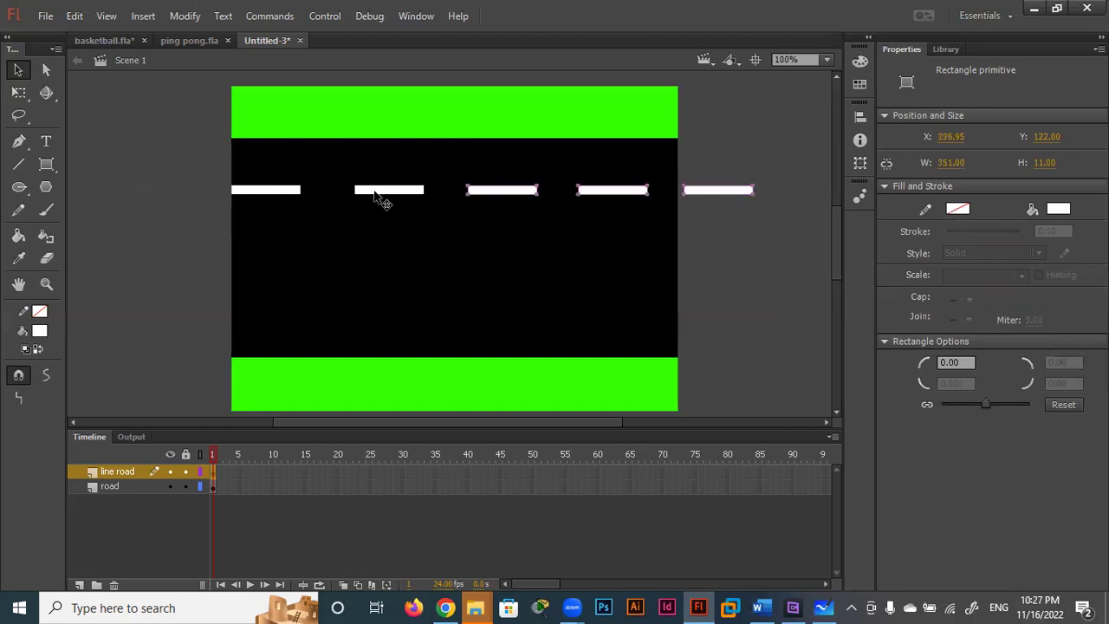
shift+click(286, 194)
drag(286, 195, 286, 254)
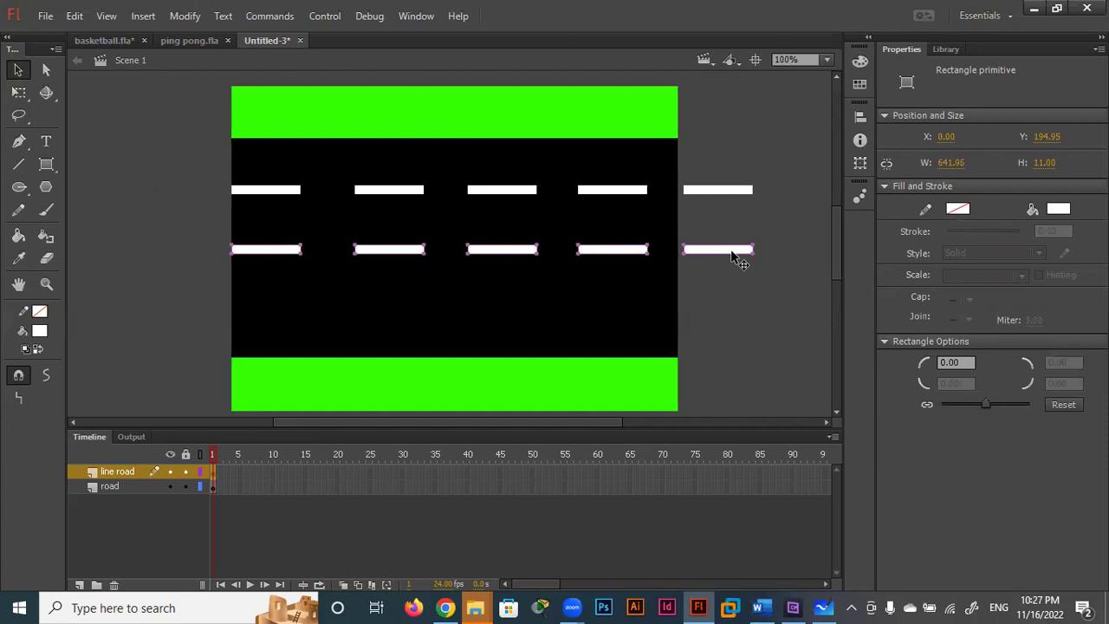
drag(732, 283, 733, 299)
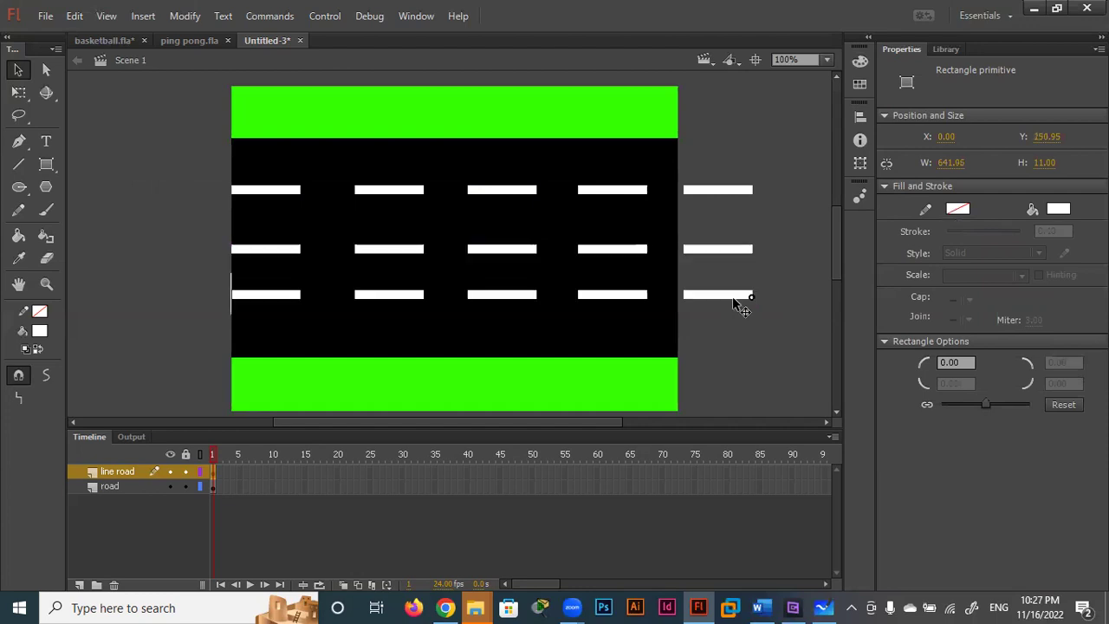
key(Down)
key(Down)
key(Down)
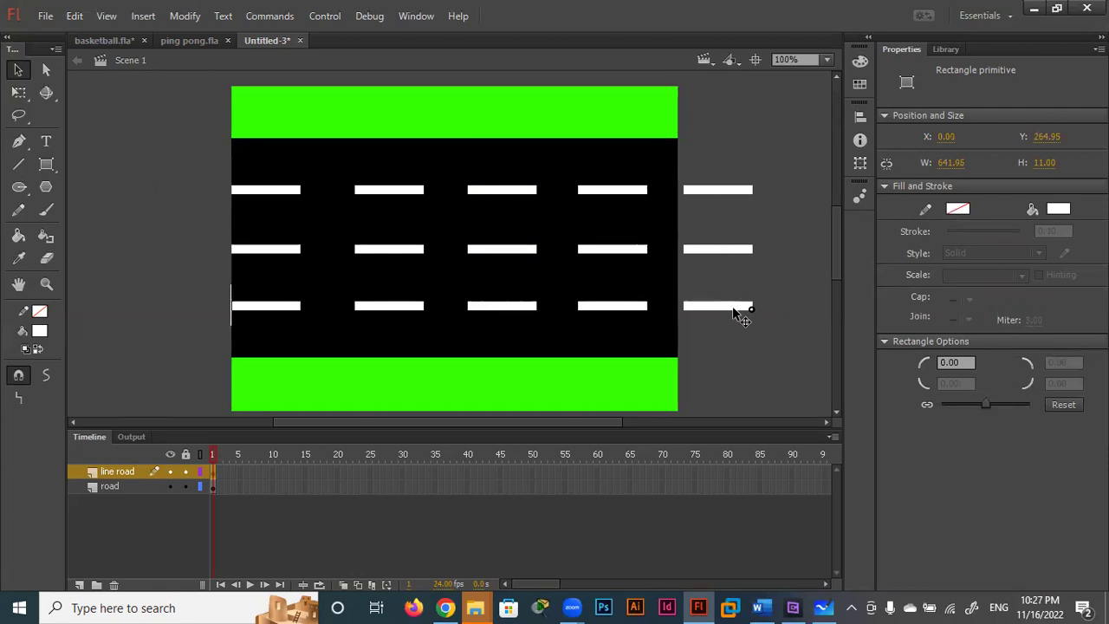
drag(735, 313, 737, 309)
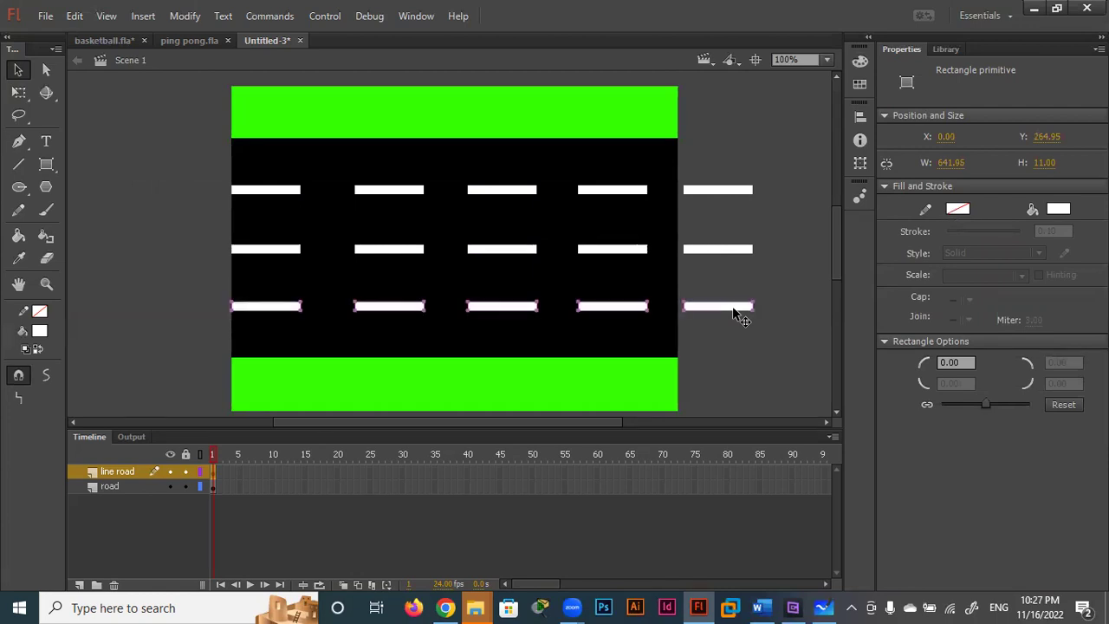
click(726, 197)
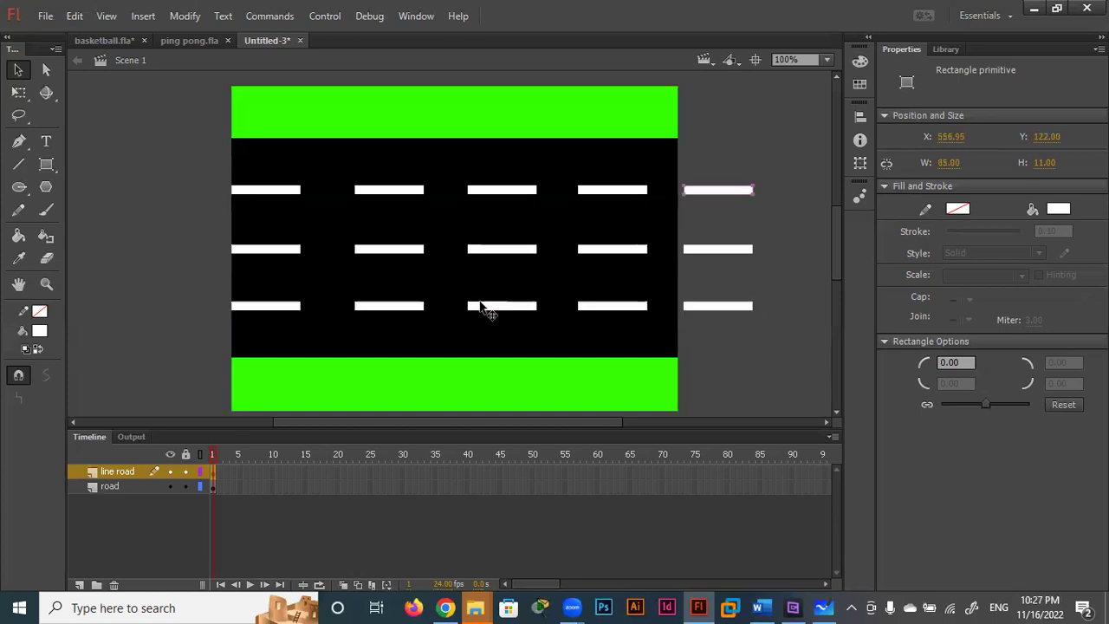
click(214, 474)
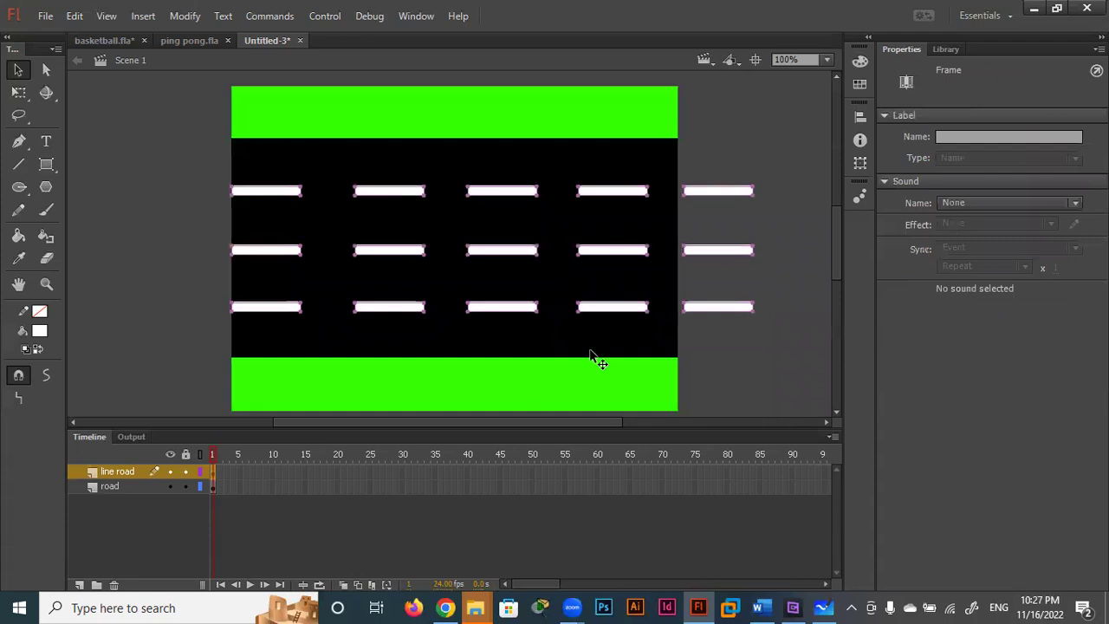
Step: Copy the three dash rows off the left side of the road and zoom out to 25%
click(286, 251)
drag(182, 254, 2, 258)
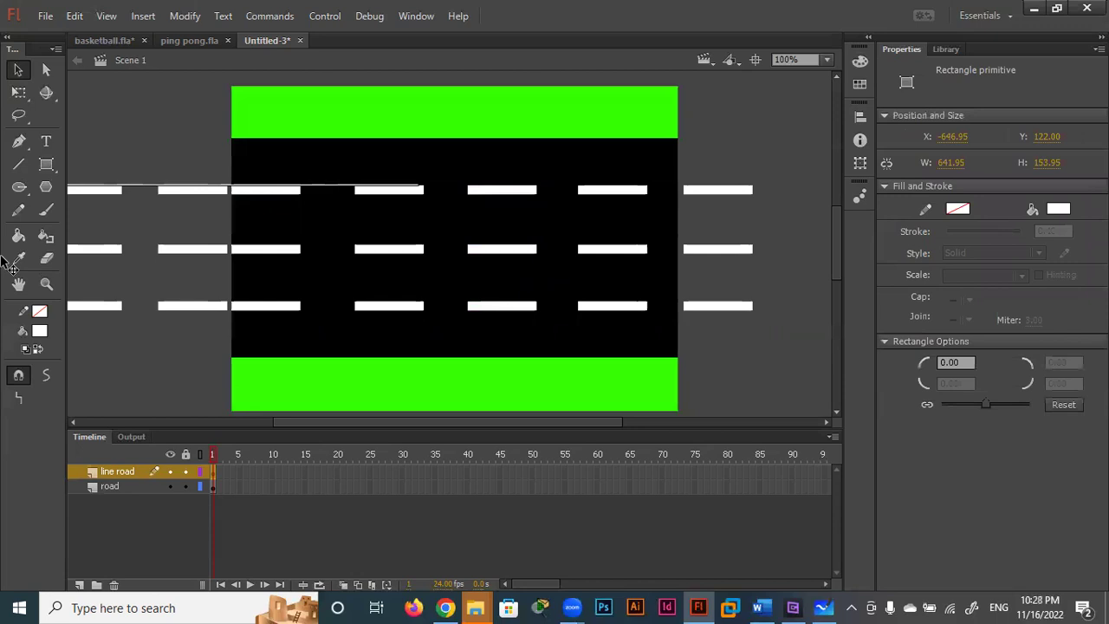
drag(211, 249, 164, 251)
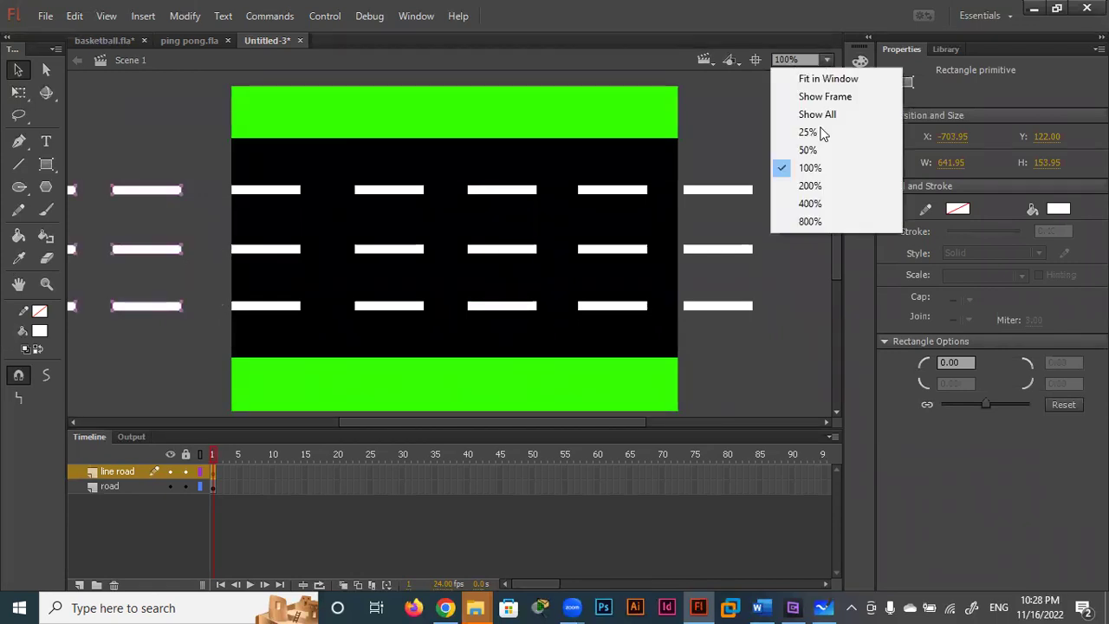
click(823, 130)
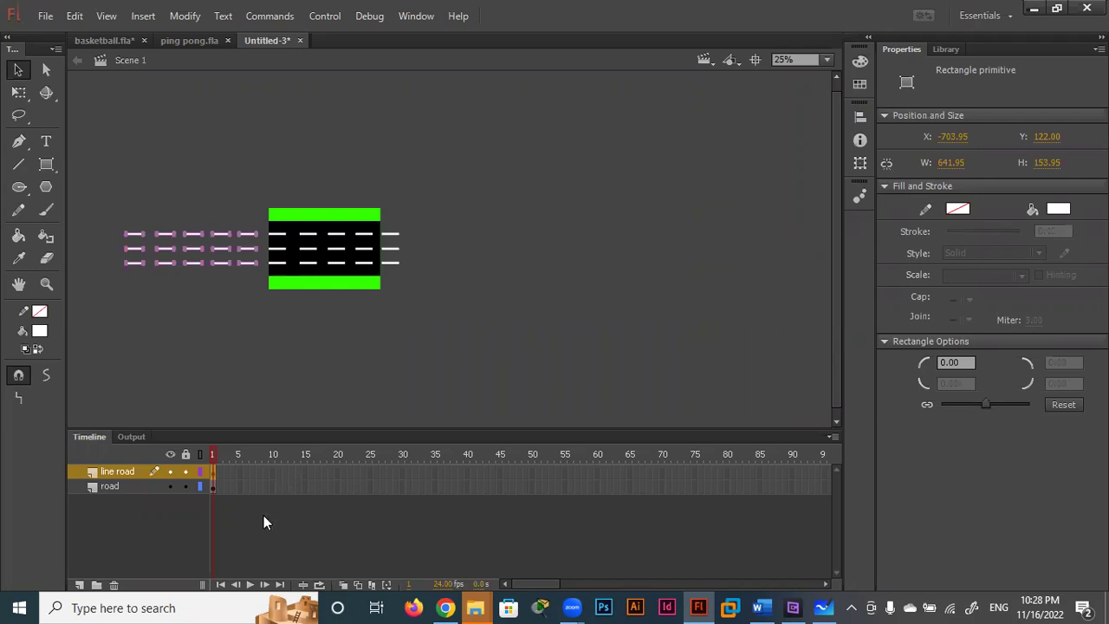
click(220, 485)
click(214, 482)
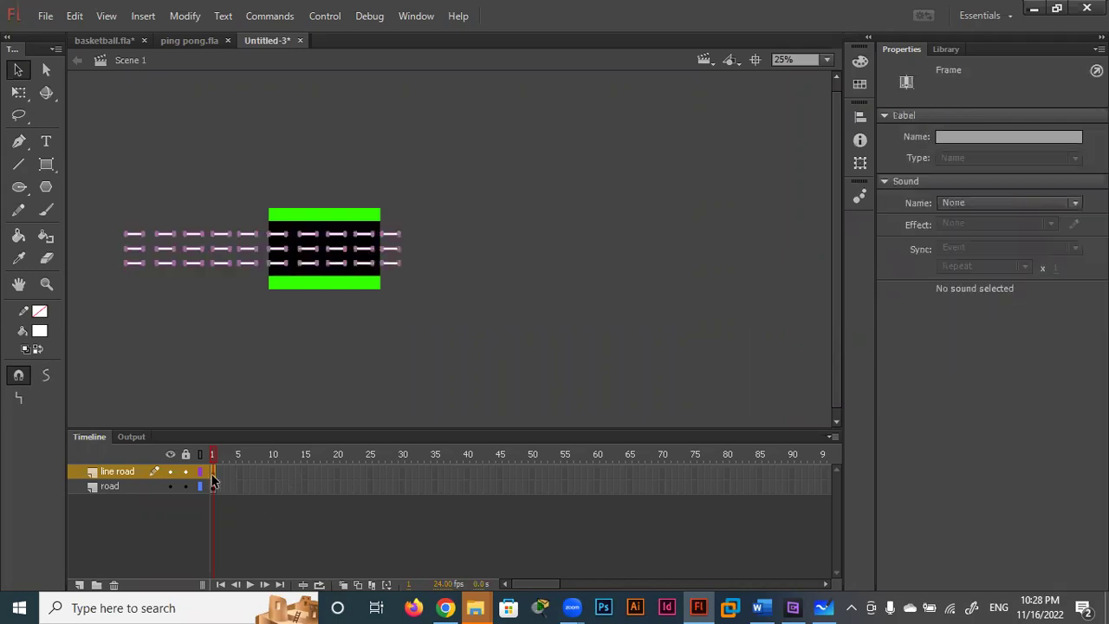
Step: Copy the dash rows repeatedly beyond the right side of the stage
drag(314, 232, 489, 229)
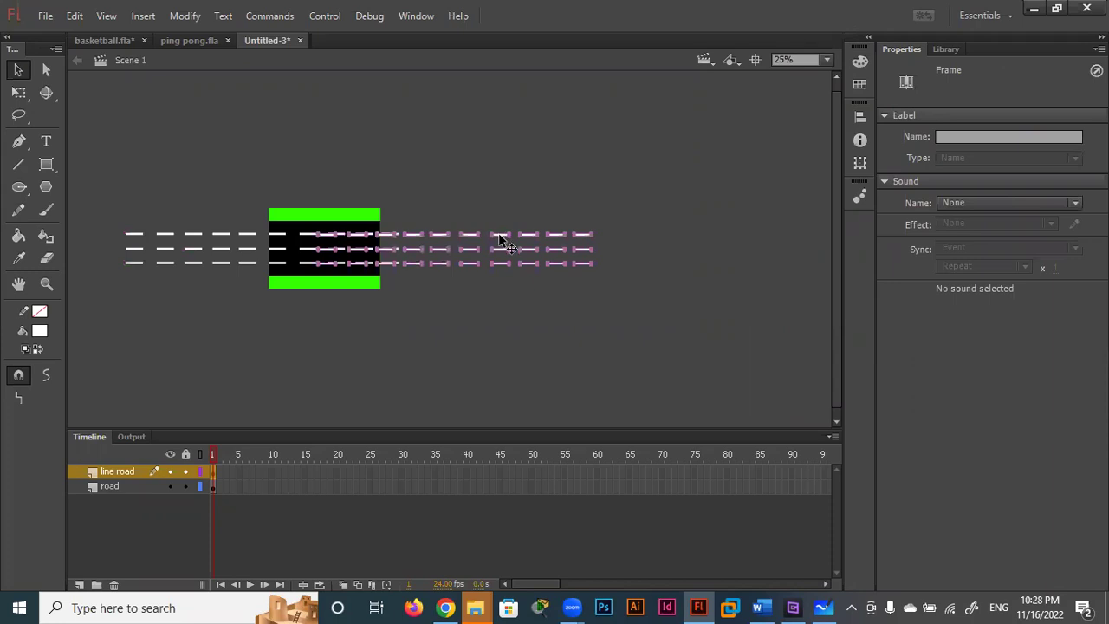
drag(527, 240, 595, 243)
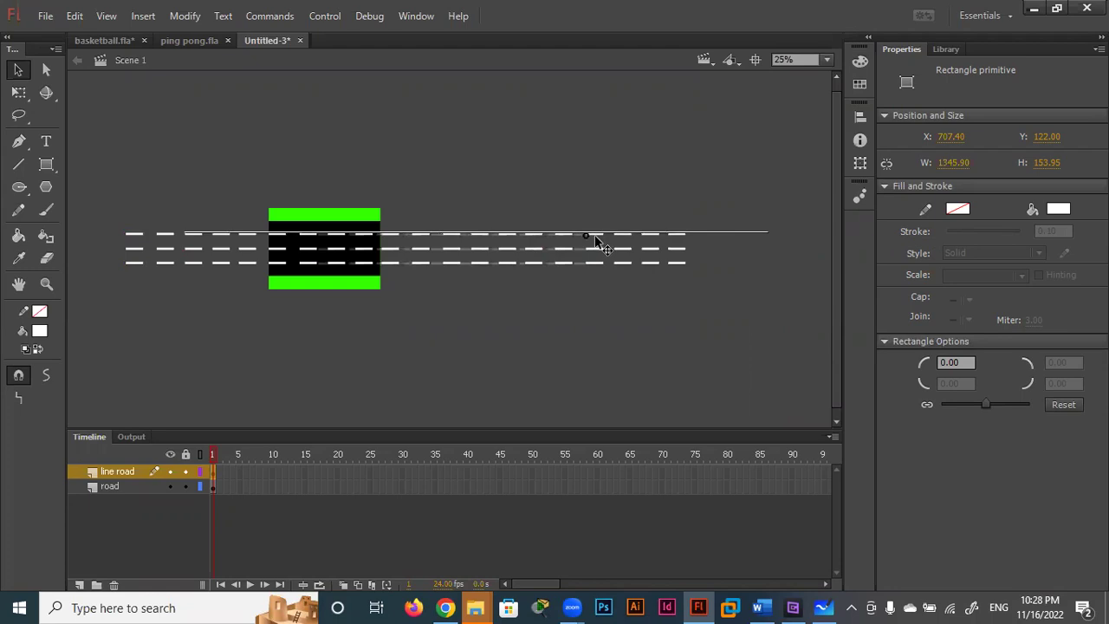
key(Right)
key(Right)
key(Right)
click(598, 242)
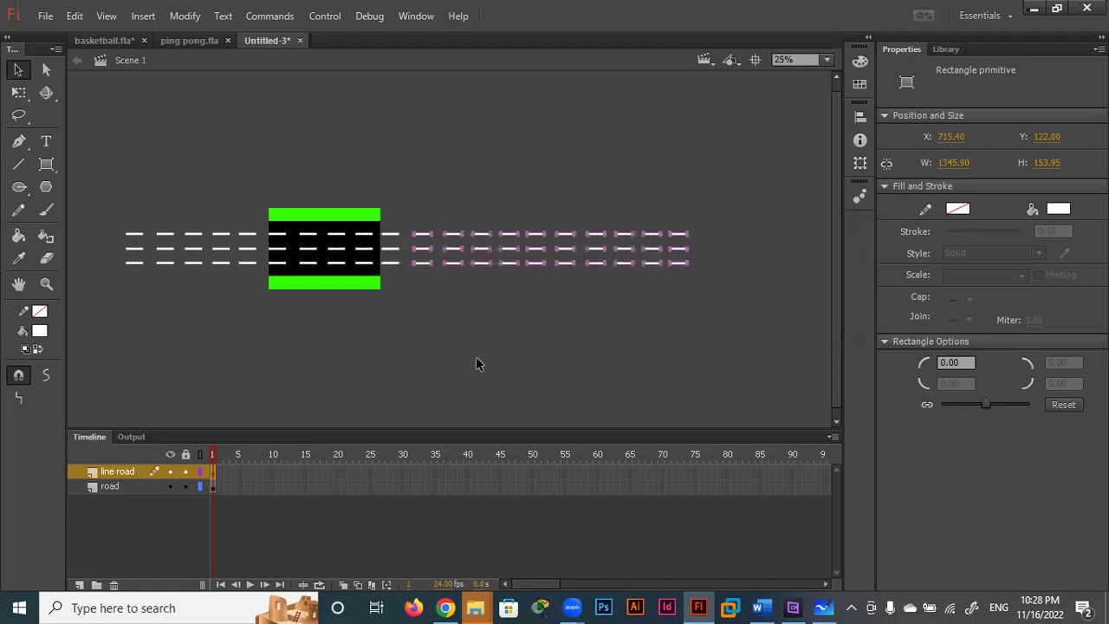
click(213, 470)
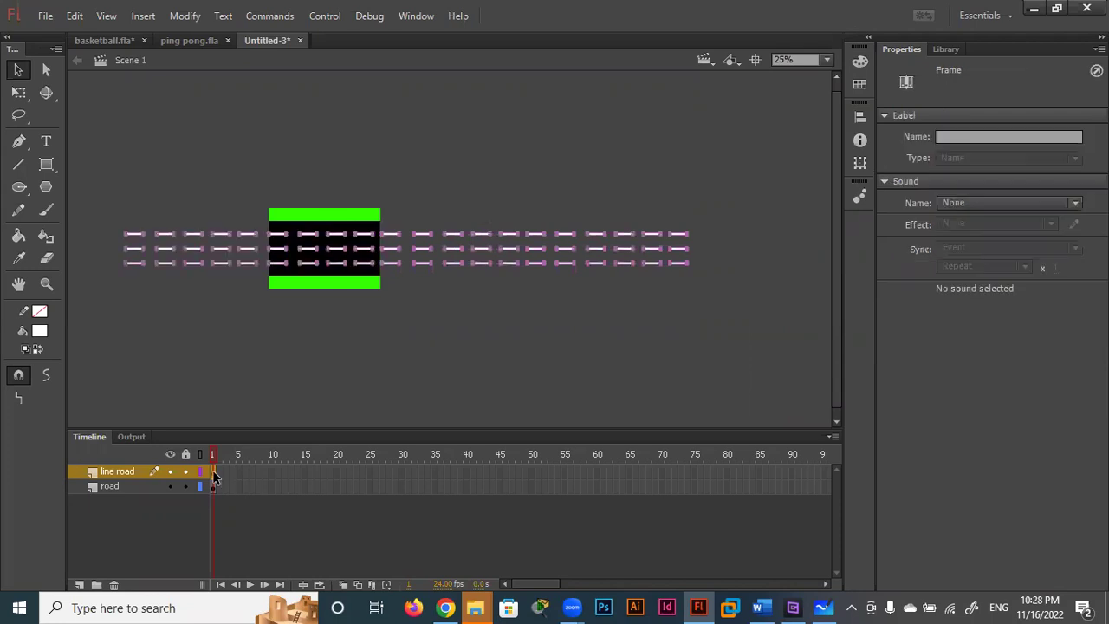
key(ctrl+v)
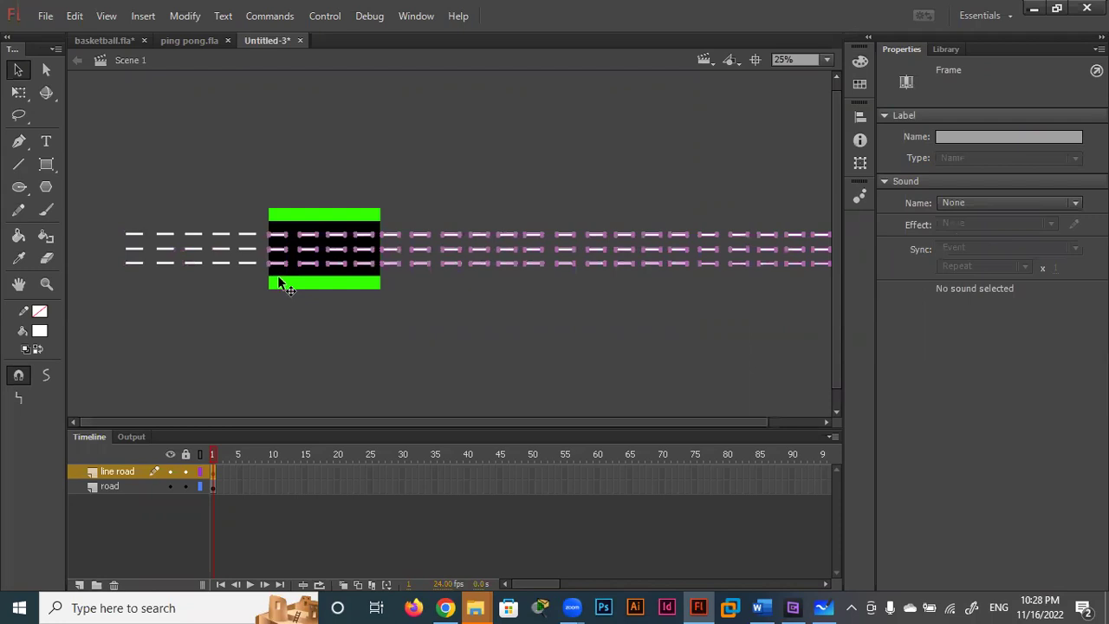
drag(545, 268, 708, 268)
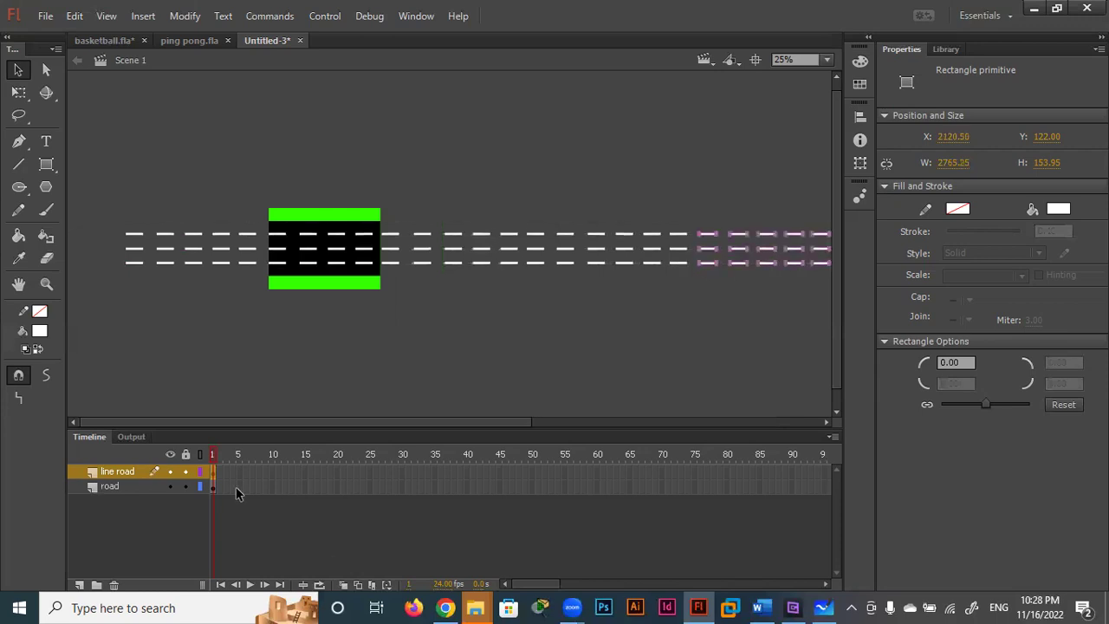
click(212, 472)
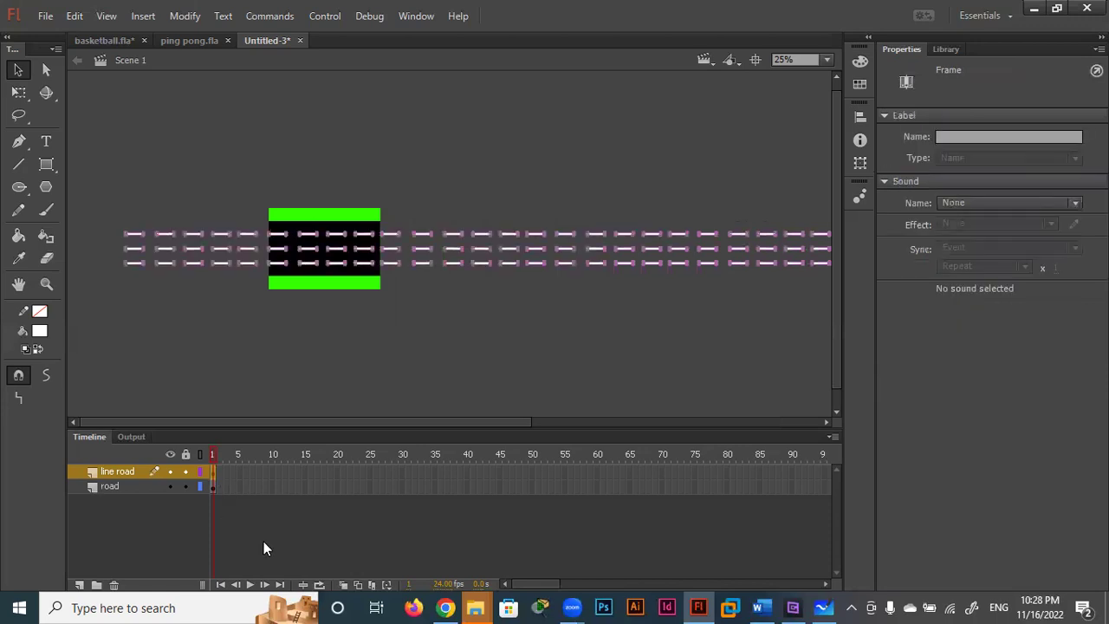
click(405, 354)
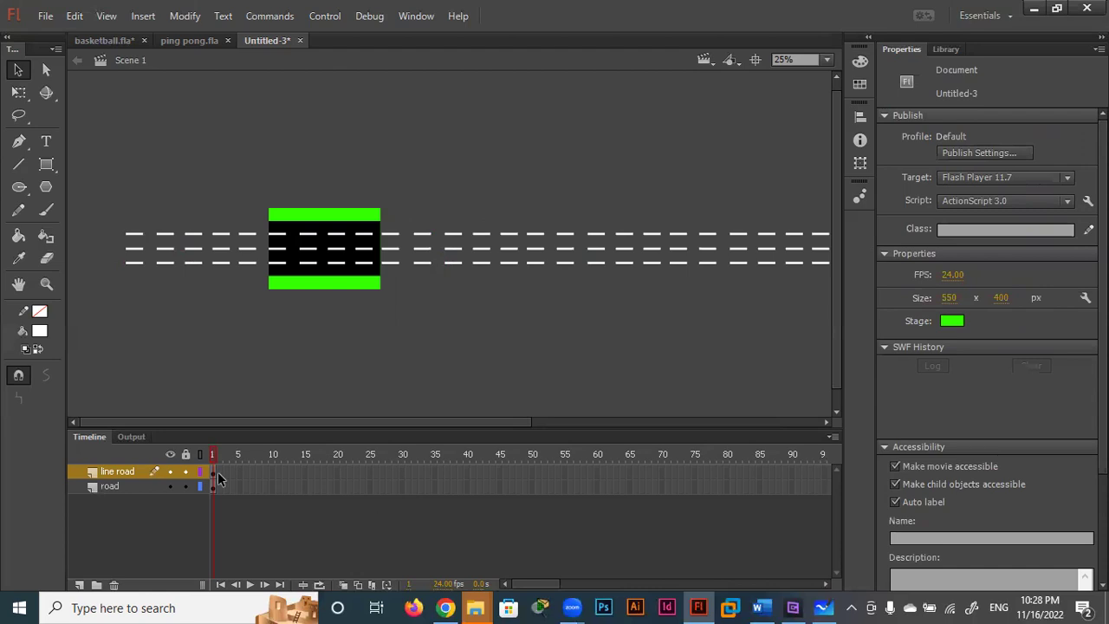
Step: Slide the lane-dash strip left to X -5939 so its right end meets the road's right edge
click(211, 472)
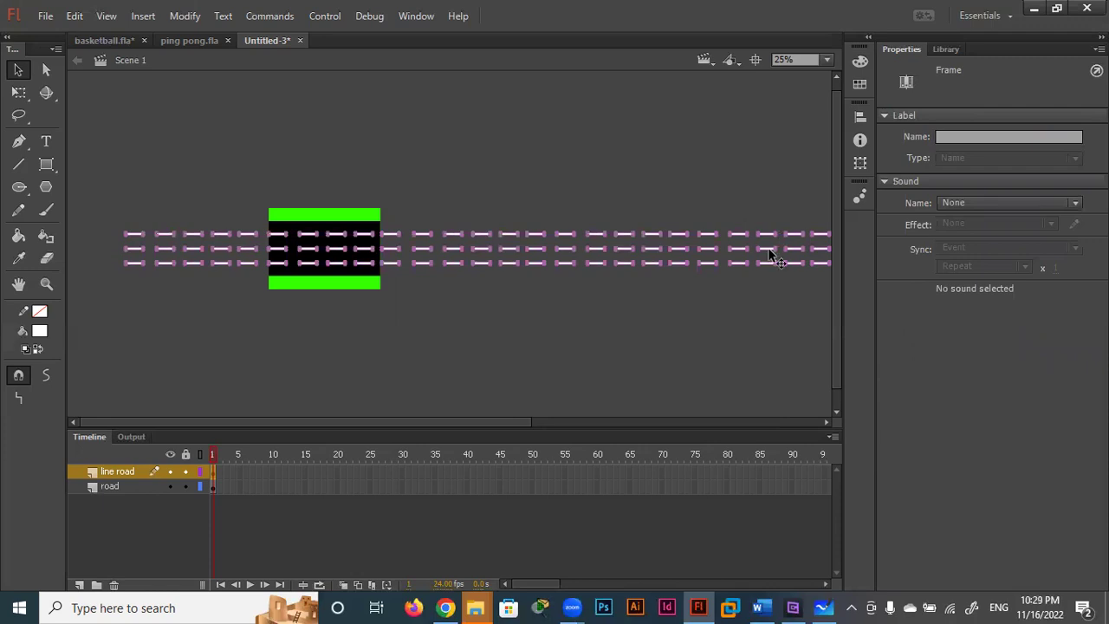
drag(769, 250, 795, 253)
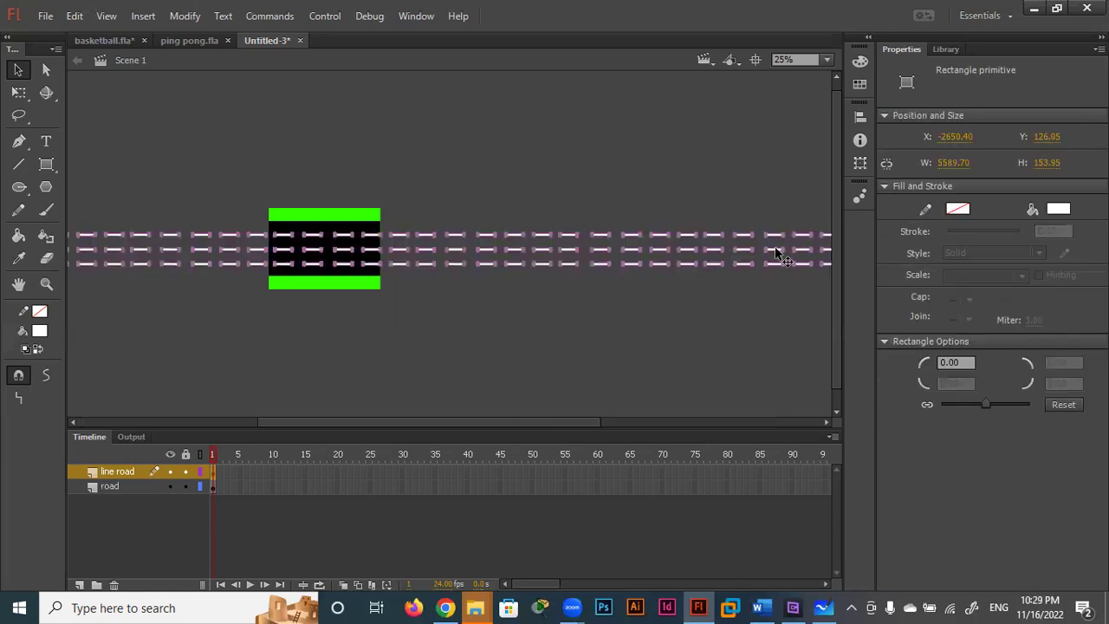
drag(778, 253, 776, 252)
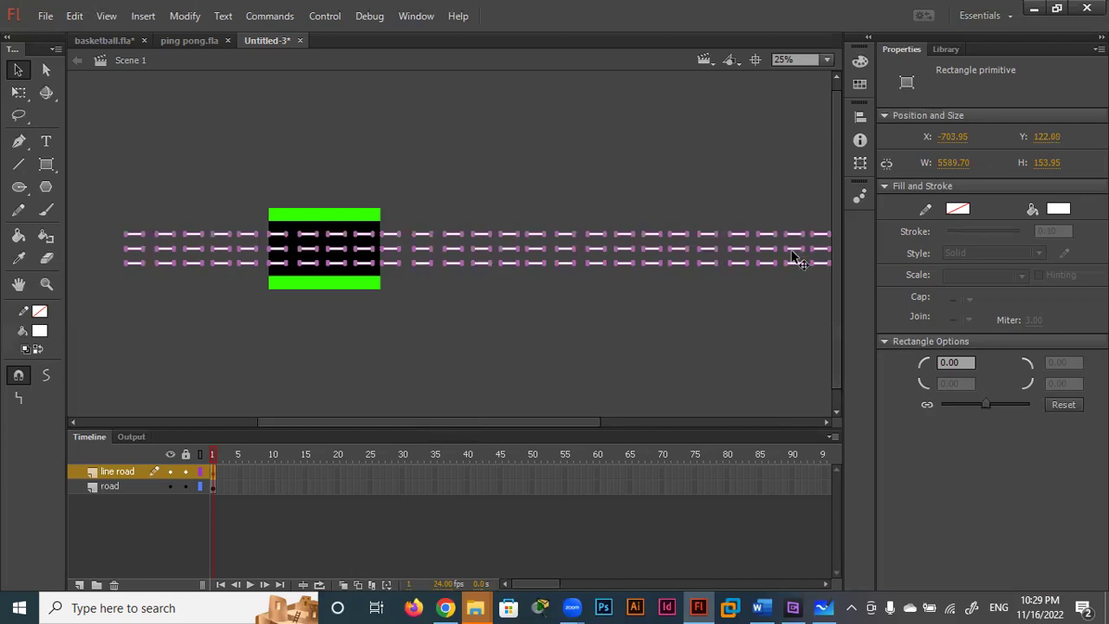
drag(687, 253, 604, 250)
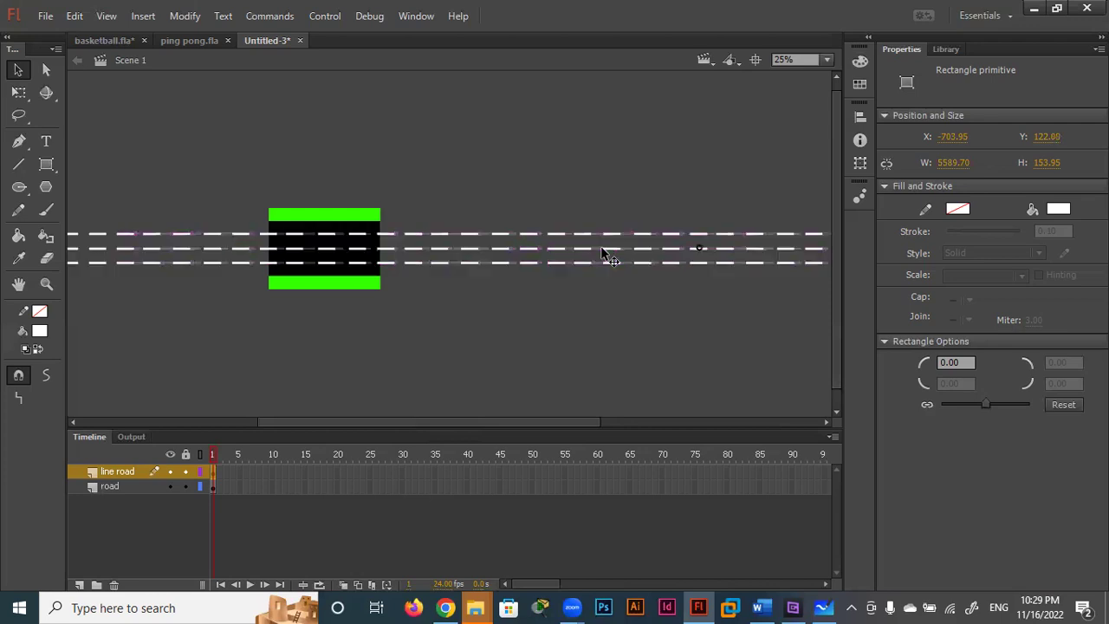
mouse_move(702, 254)
mouse_down()
mouse_move(578, 251)
mouse_move(593, 251)
mouse_up()
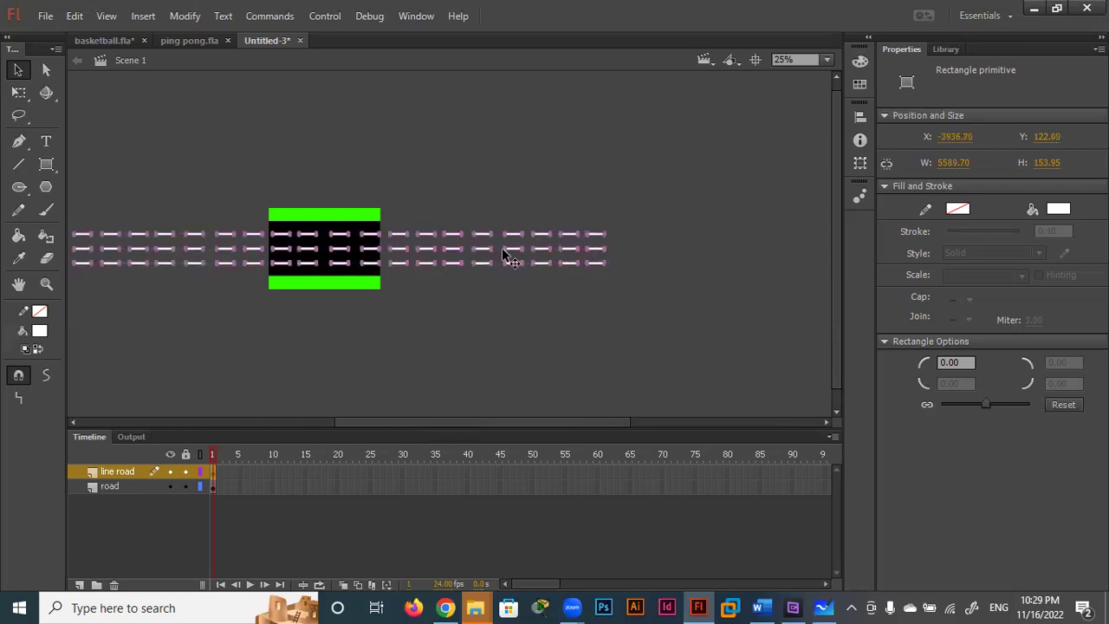
drag(433, 256, 357, 258)
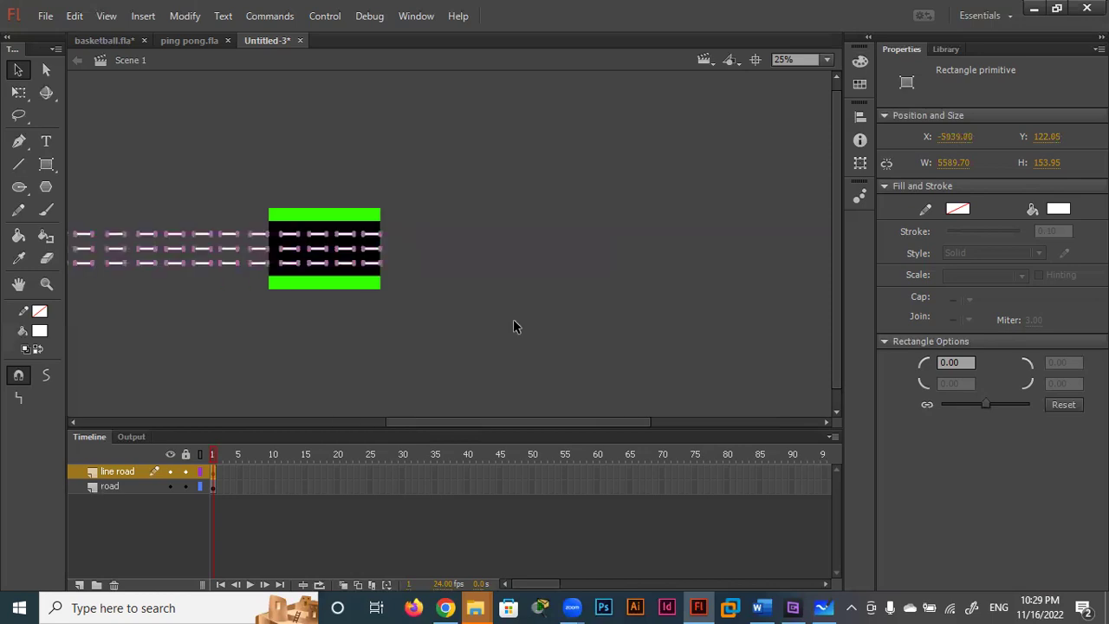
key(Escape)
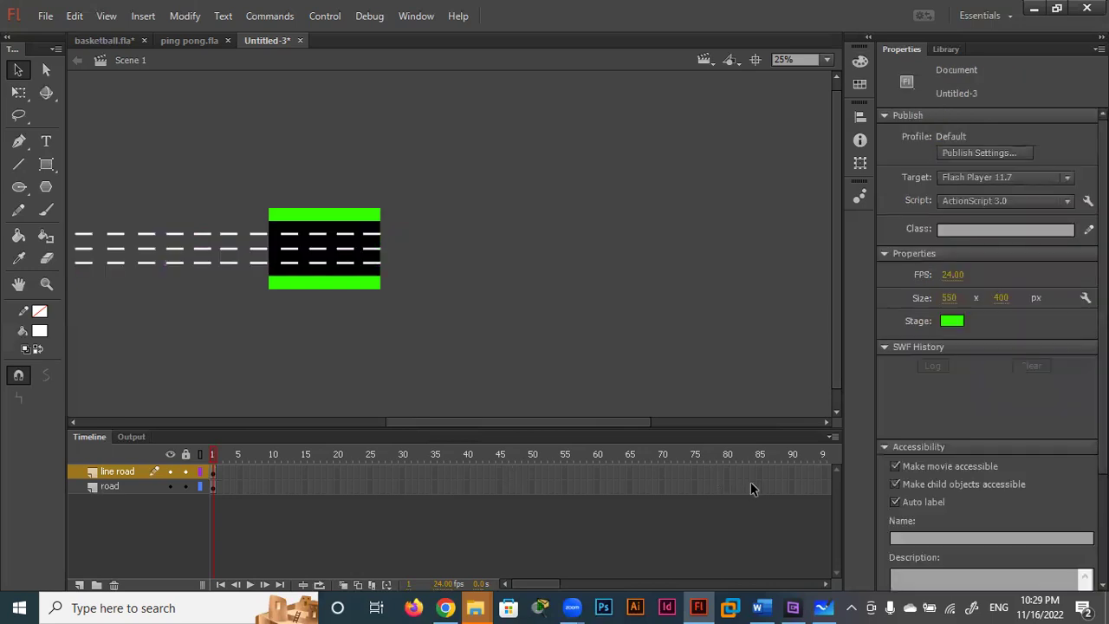
Step: Insert frames up to frame 590 on the road and line road layers
drag(537, 584, 848, 578)
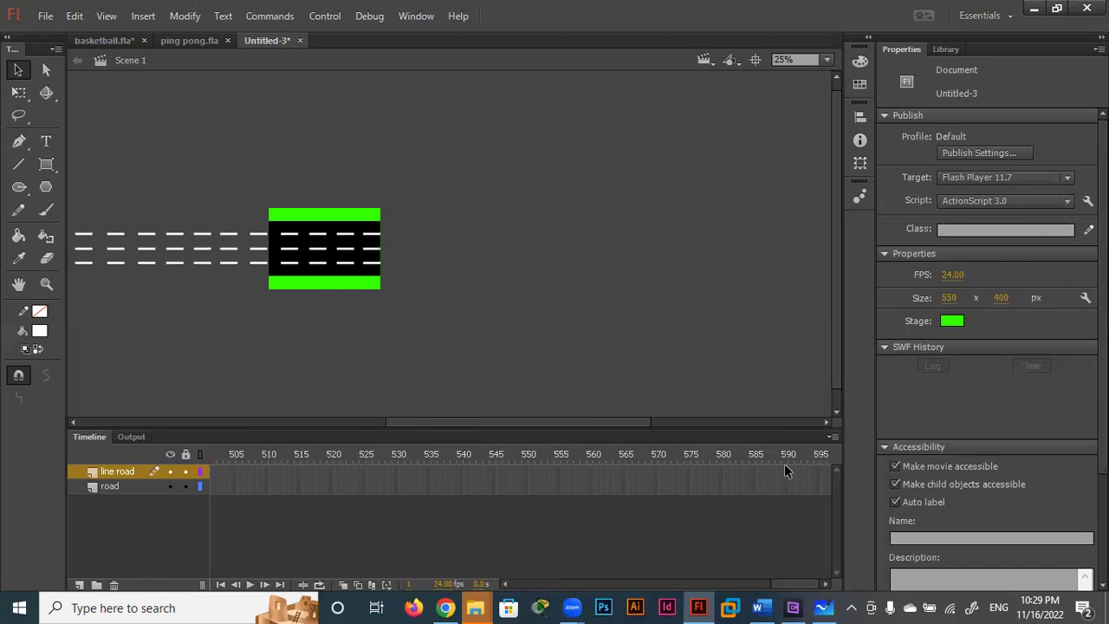
click(785, 487)
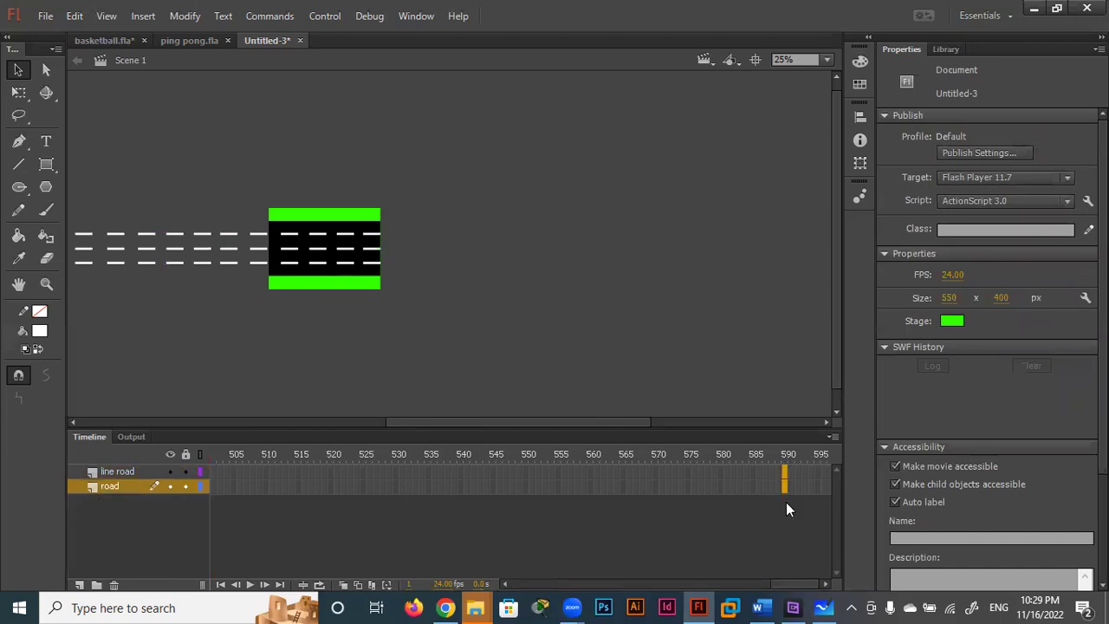
key(F5)
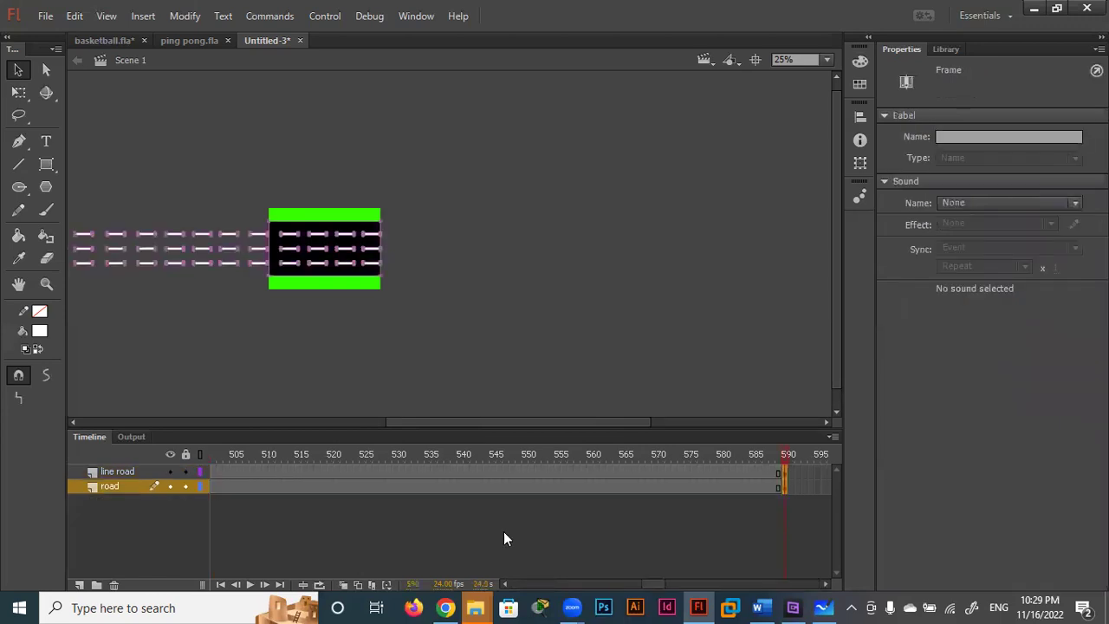
drag(786, 457, 2, 457)
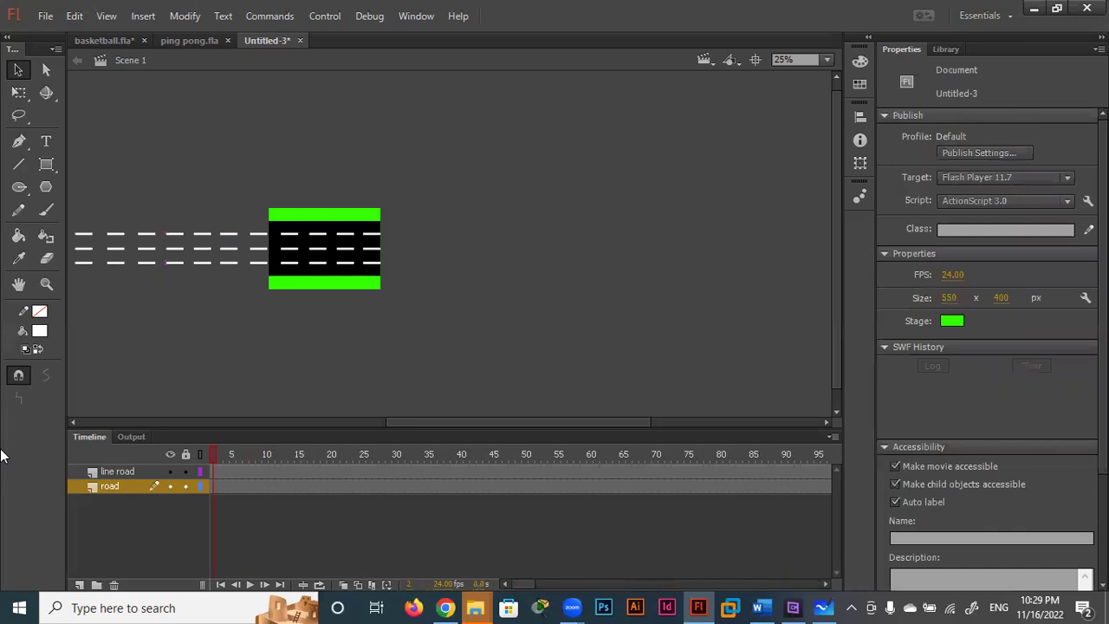
click(446, 470)
Step: Create a classic tween on the line road layer and go to its frame-590 keyframe
right_click(446, 469)
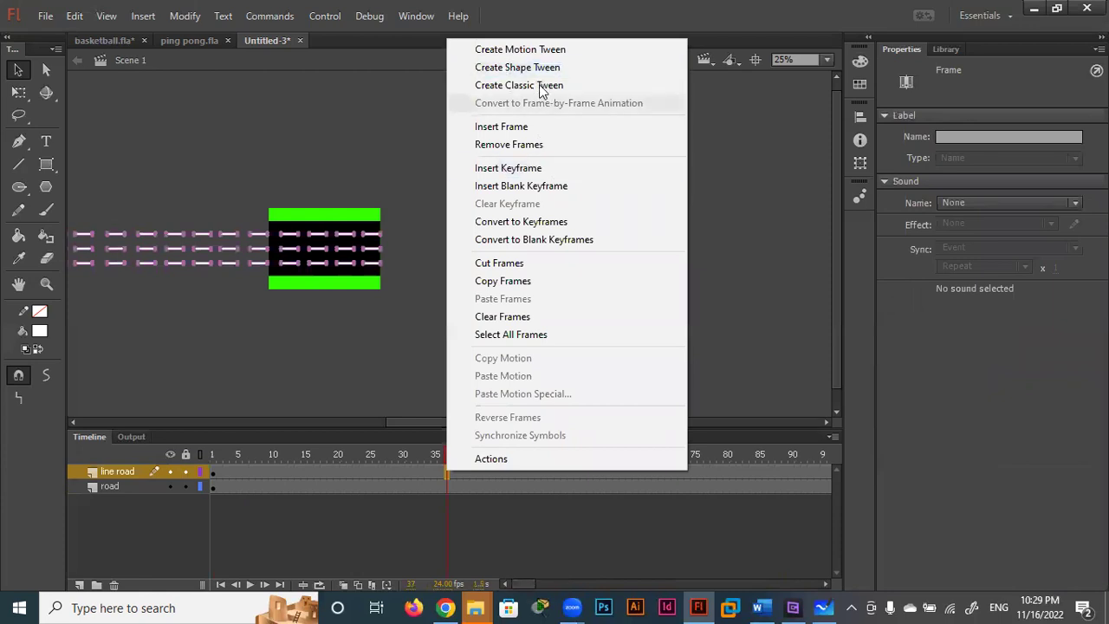
click(539, 85)
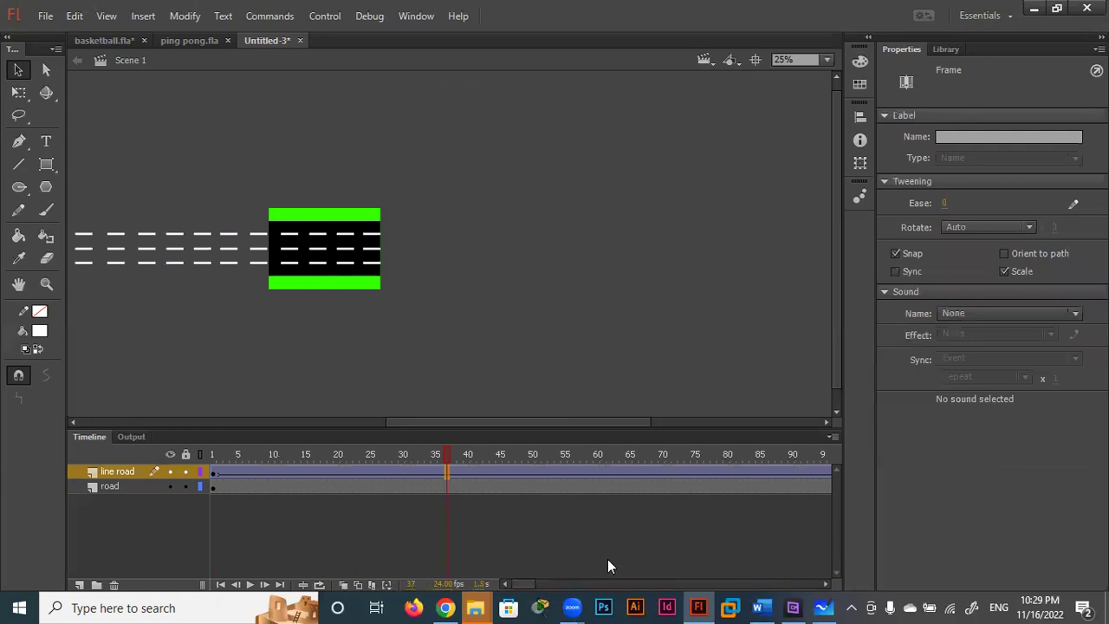
drag(526, 581, 656, 580)
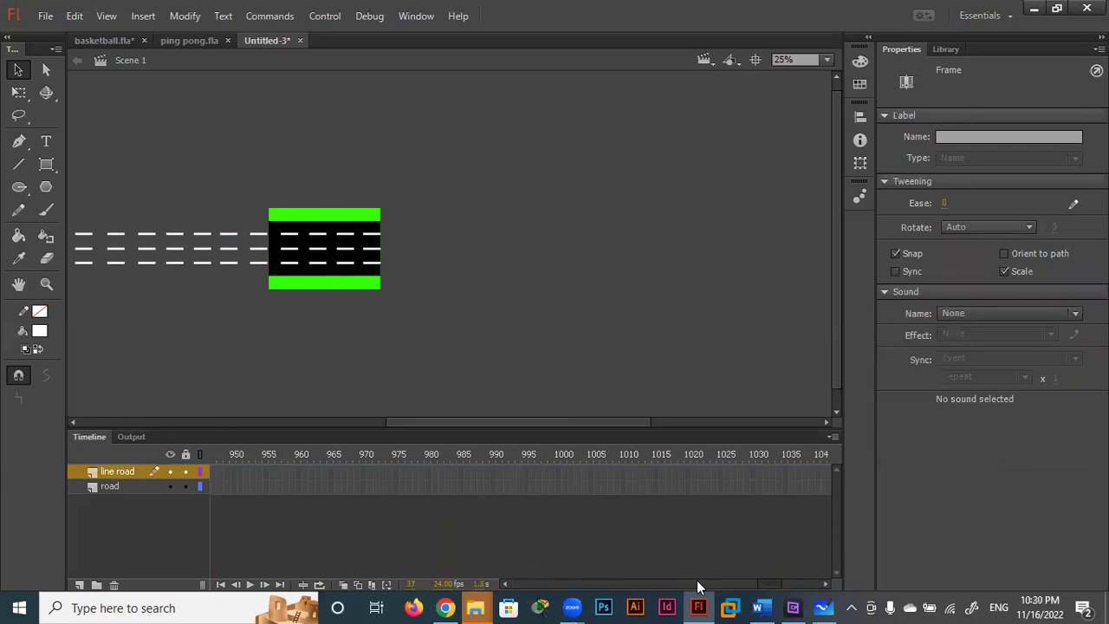
click(656, 580)
click(772, 472)
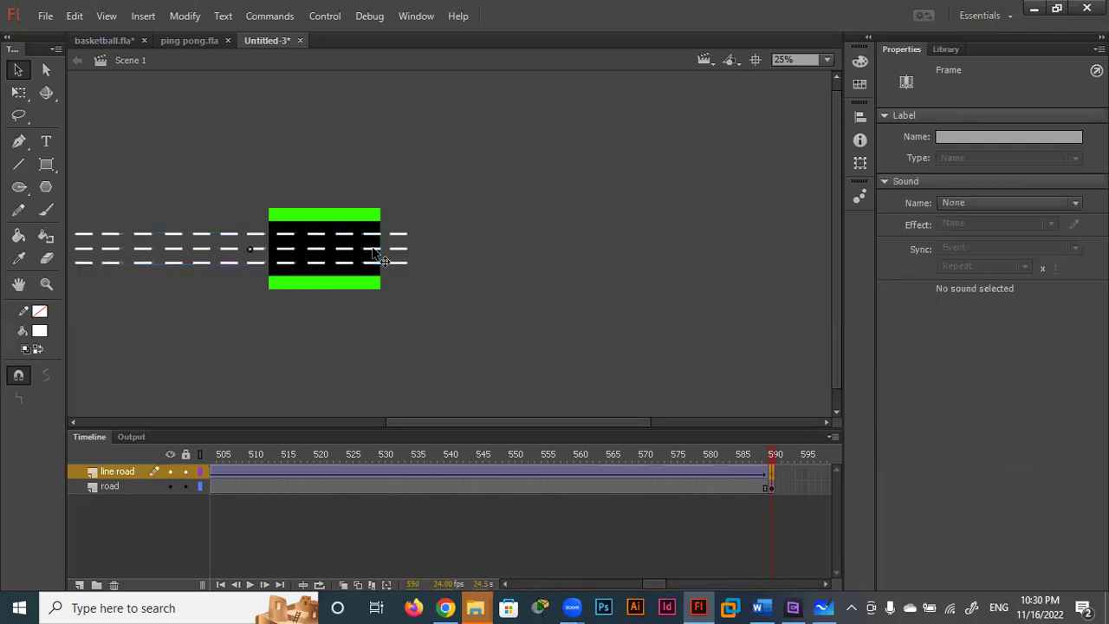
Step: Slide the lane-dash strip right so it starts at the road's left edge
click(225, 256)
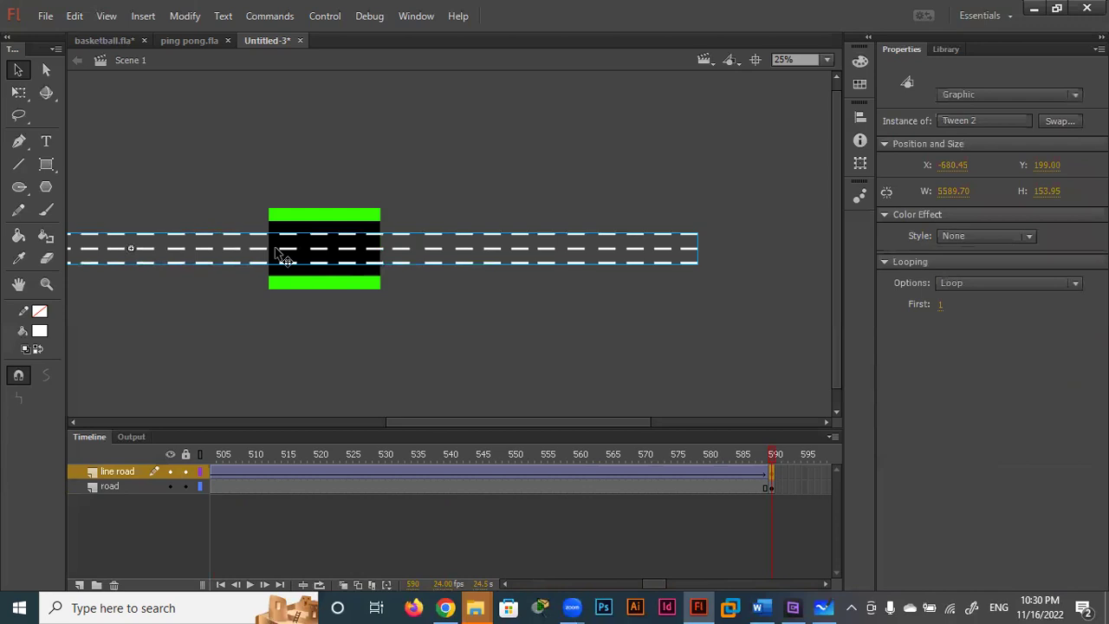
drag(201, 253, 502, 253)
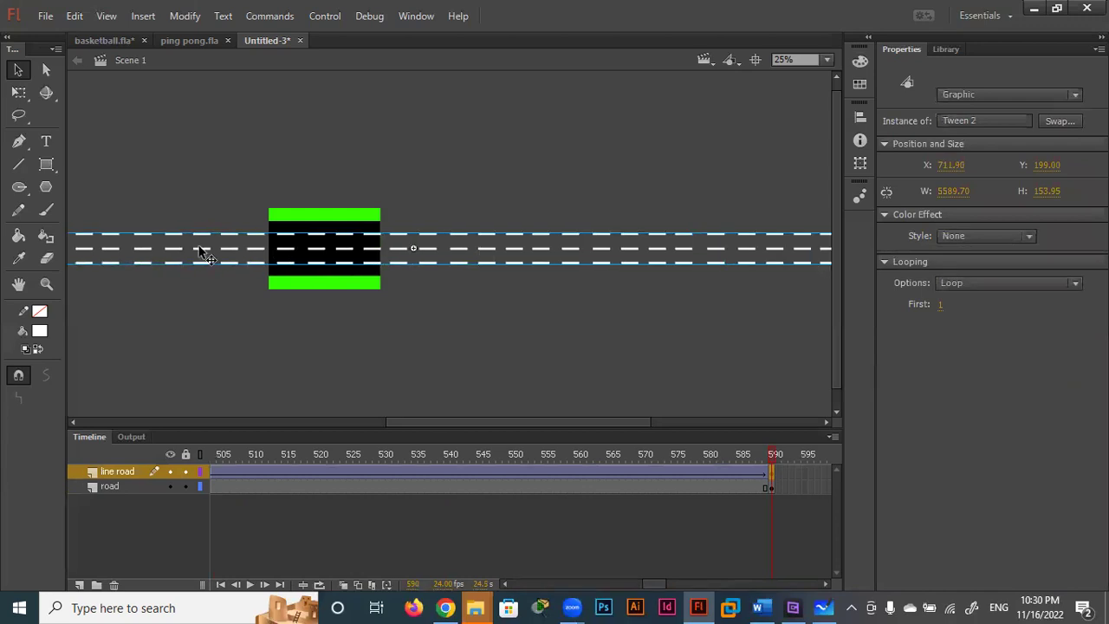
drag(200, 253, 464, 253)
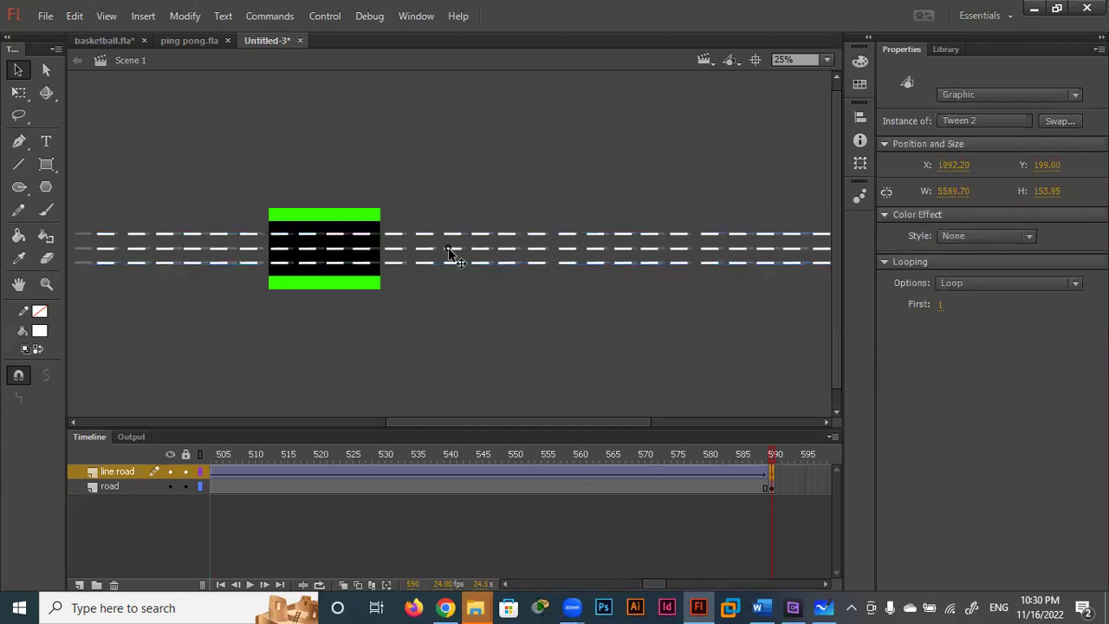
drag(221, 256, 395, 260)
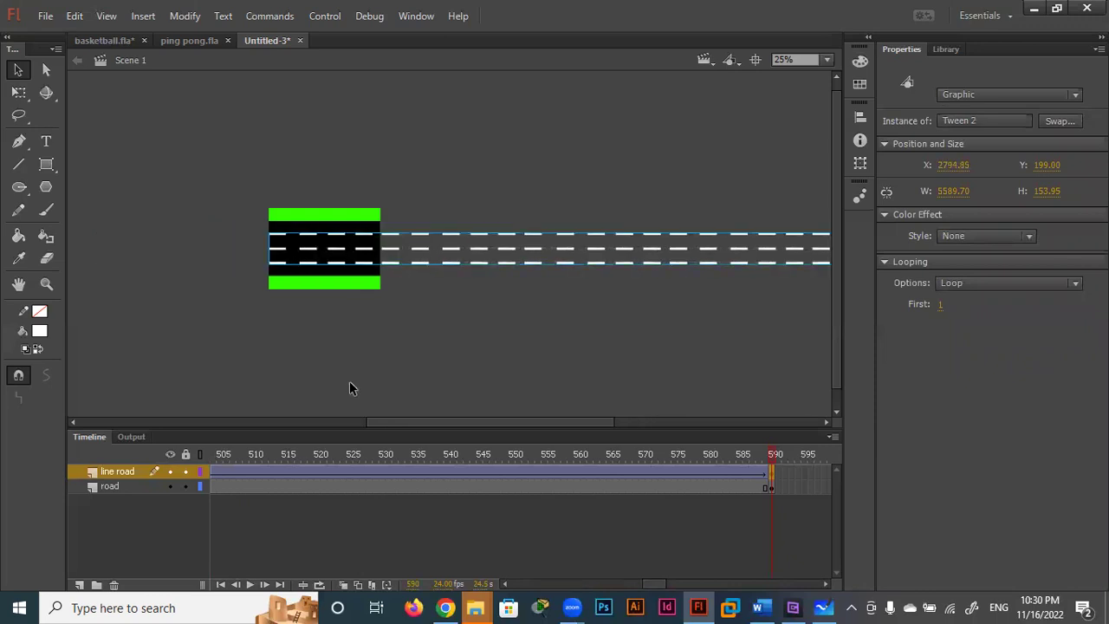
key(ctrl+Return)
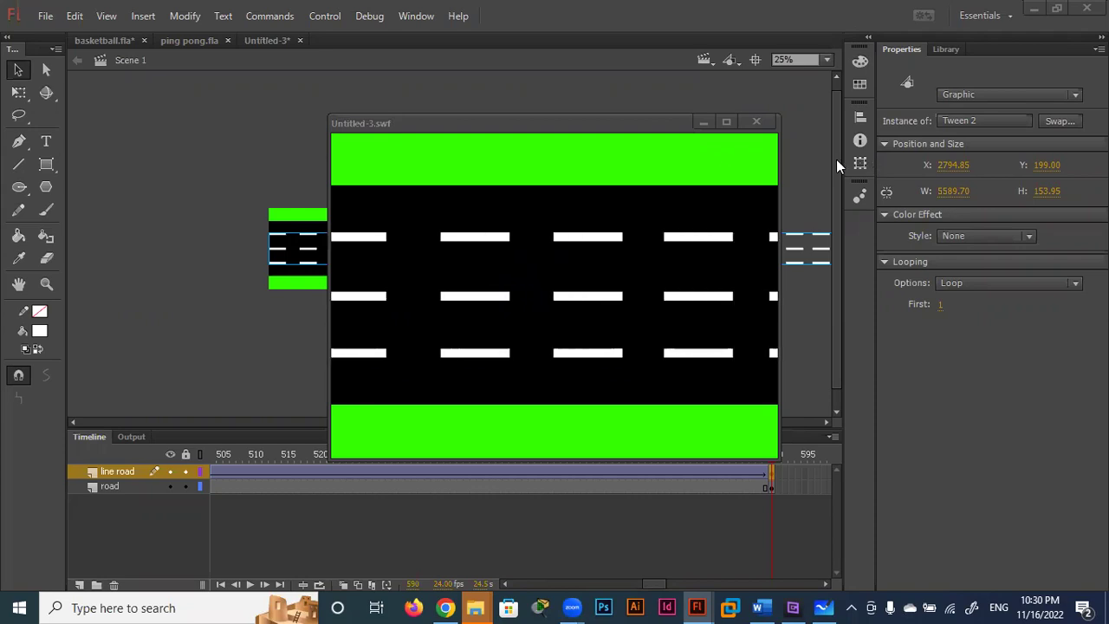
key(ctrl+w)
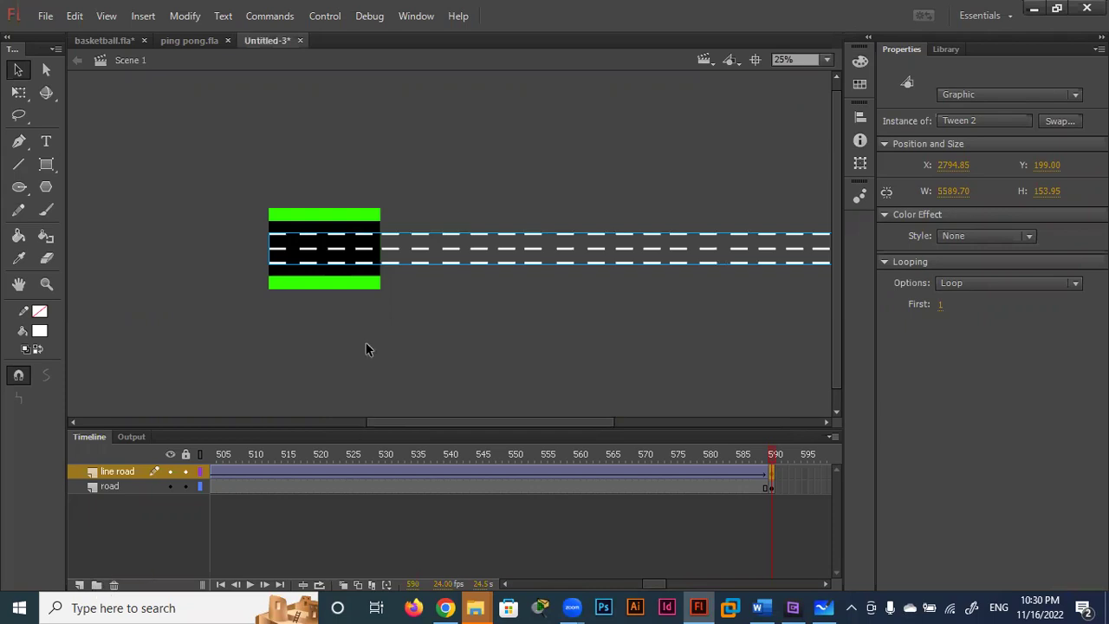
click(828, 59)
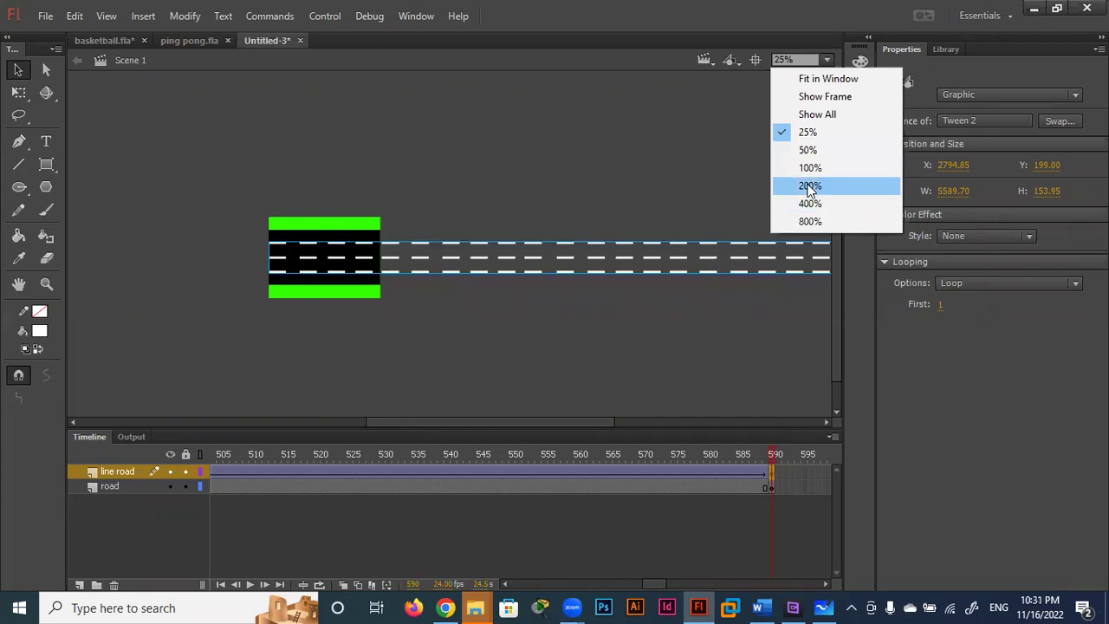
Step: Fit the stage in the window, deselect the dash strip, and add Layer 3 above line road
click(828, 79)
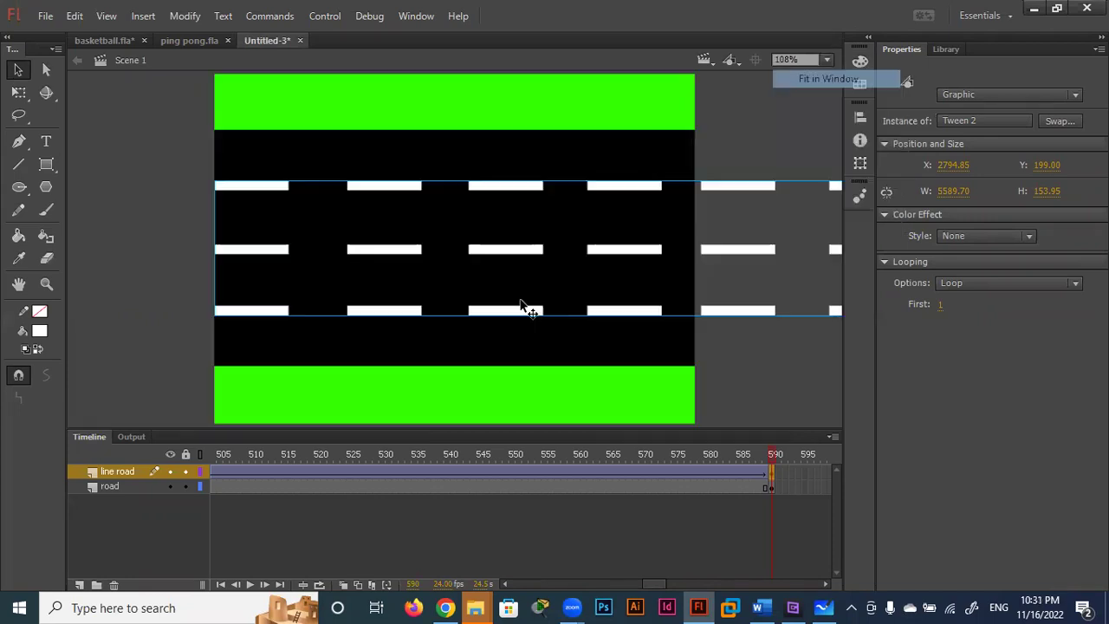
click(759, 130)
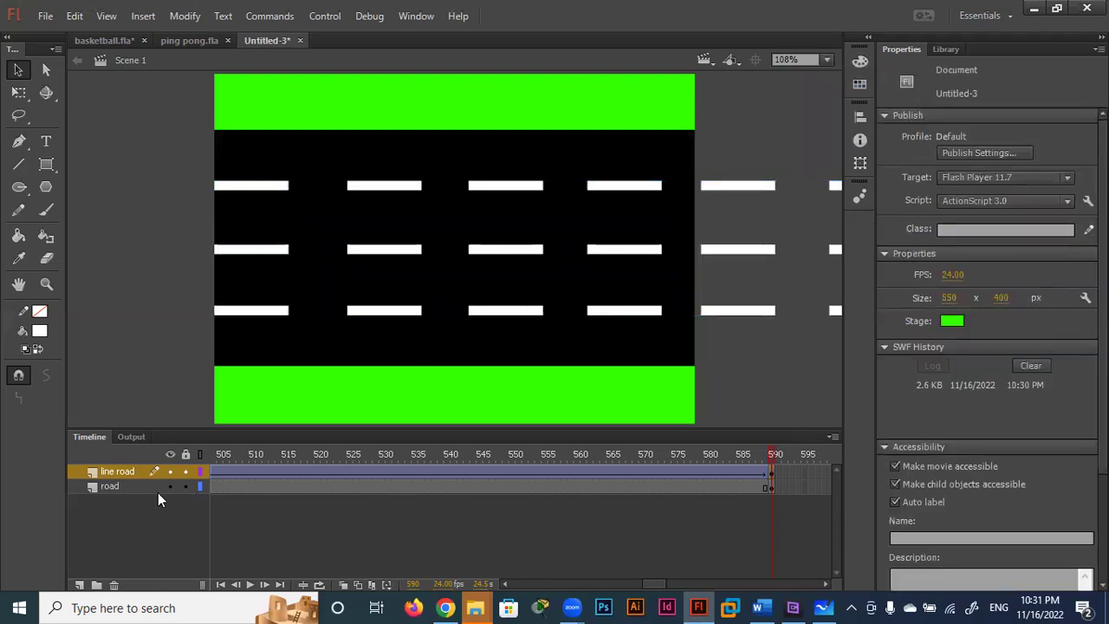
click(79, 585)
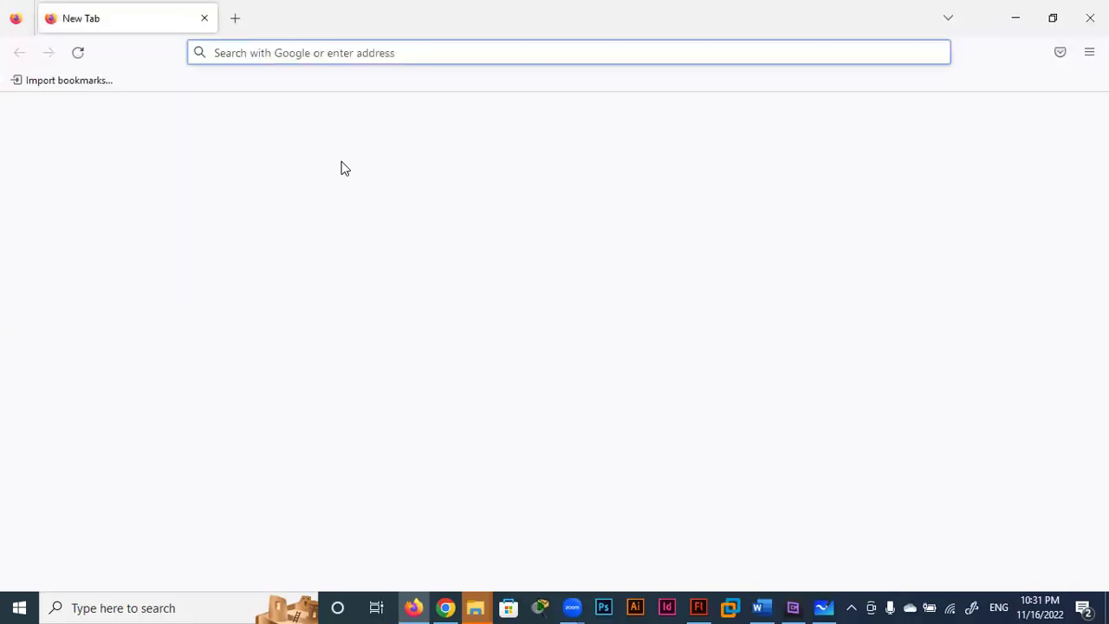
Step: Go to Google and search for 'cartoon car top view png' images
text(go)
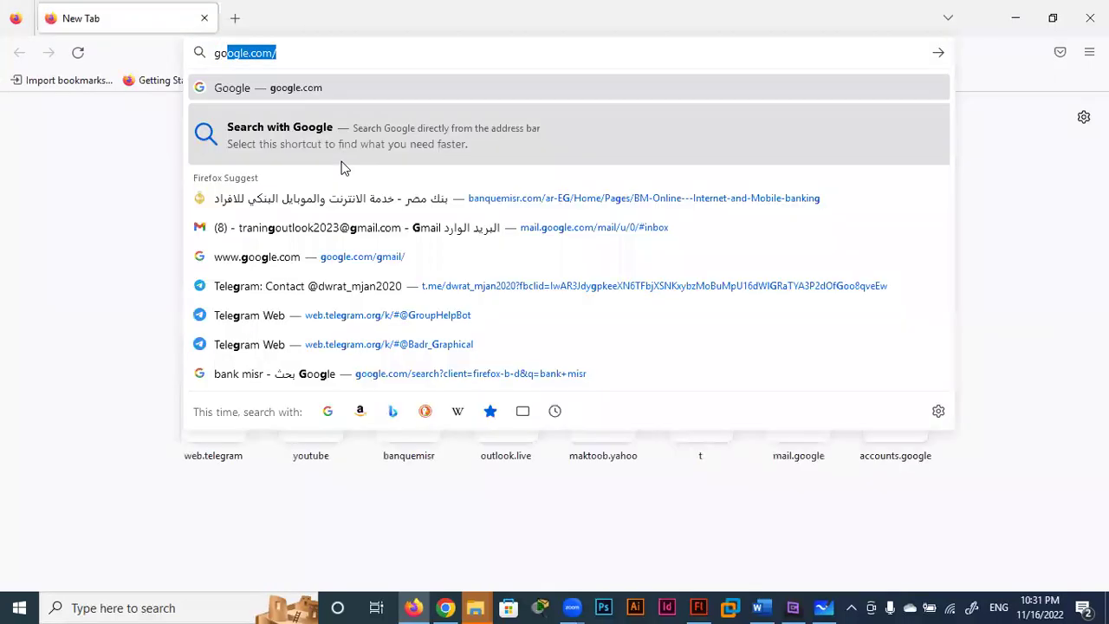
text(ogle)
key(Return)
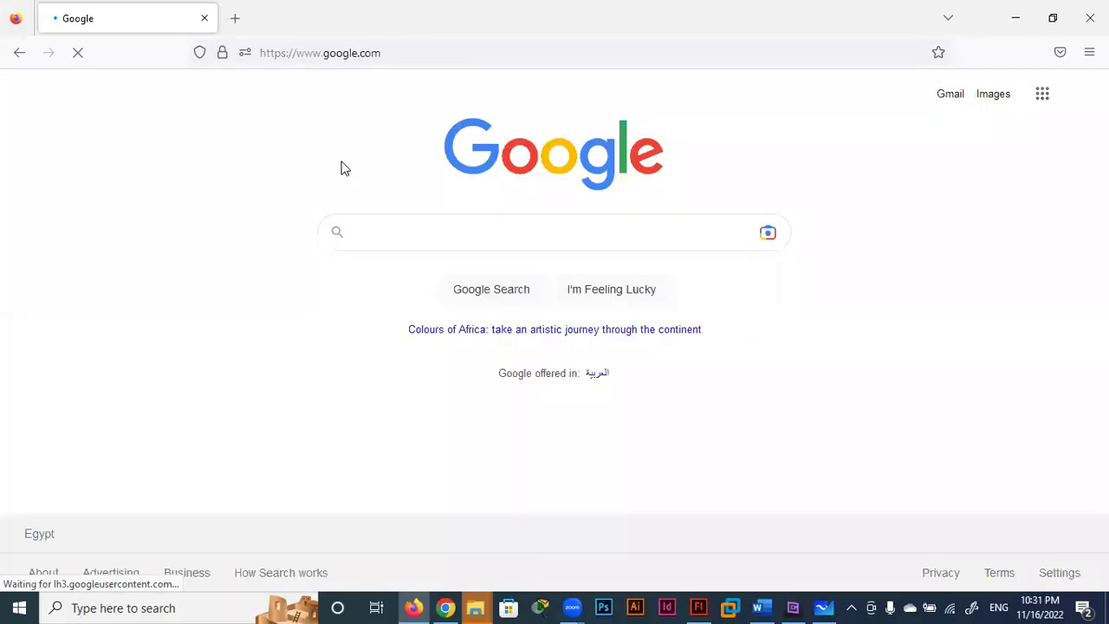
text(c)
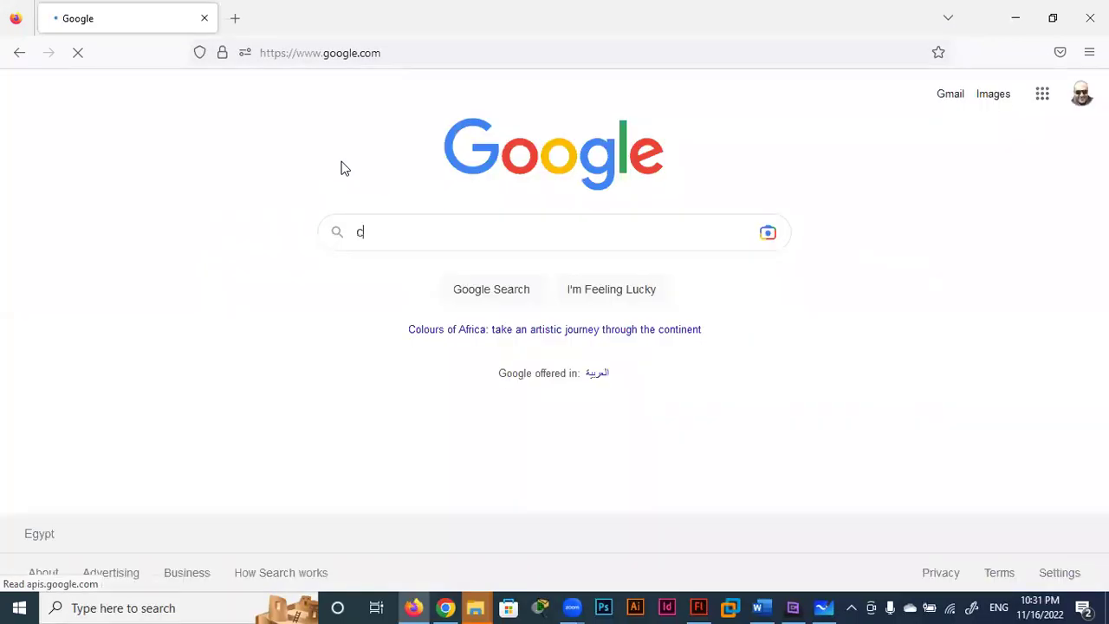
text(artoon car)
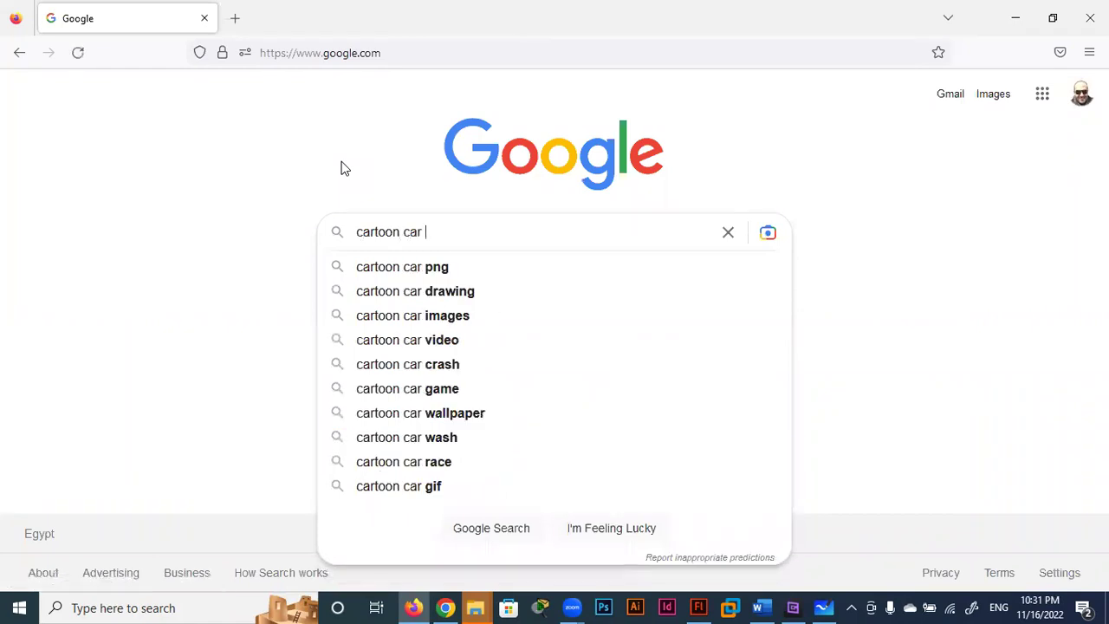
text( top)
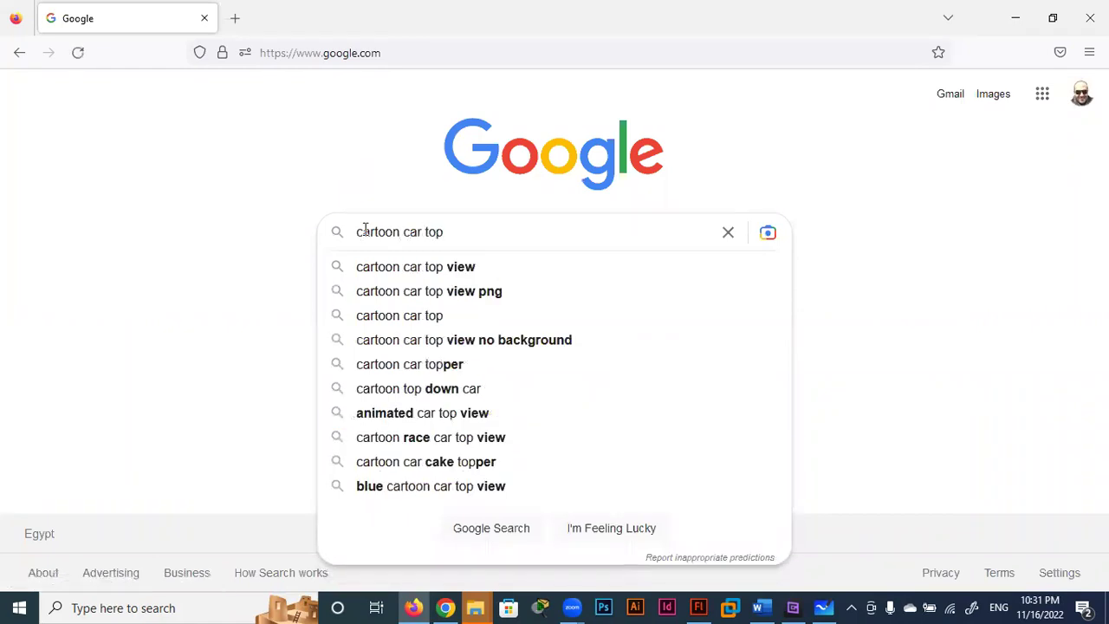
click(488, 299)
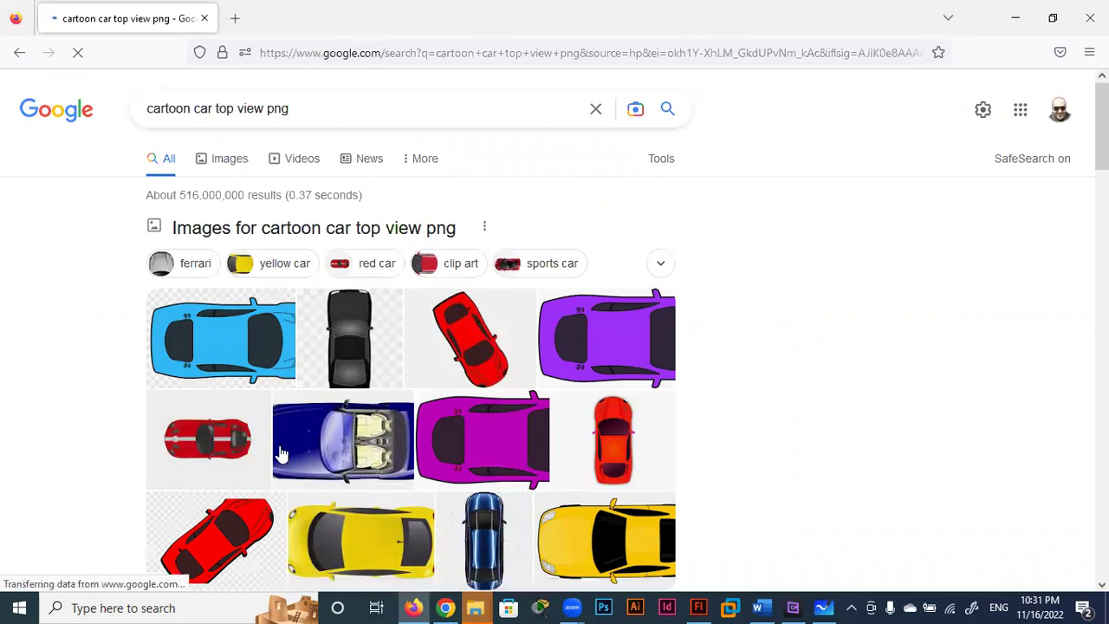
Step: Save the yellow top-view car image from the results
scroll(280, 453, down, 2)
scroll(581, 392, down, 2)
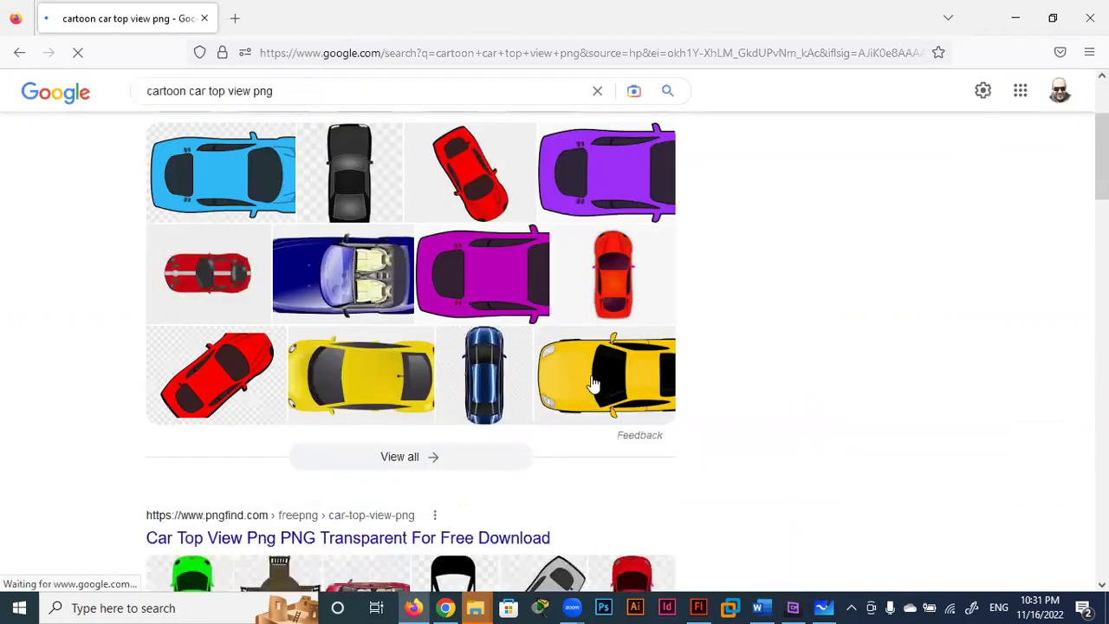
click(586, 387)
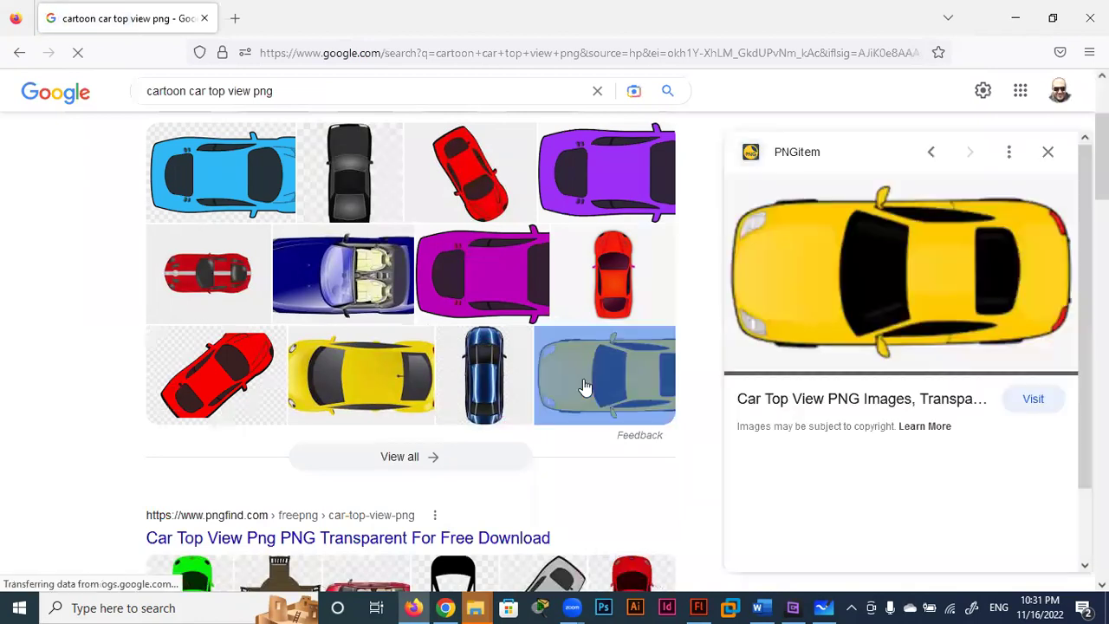
right_click(836, 257)
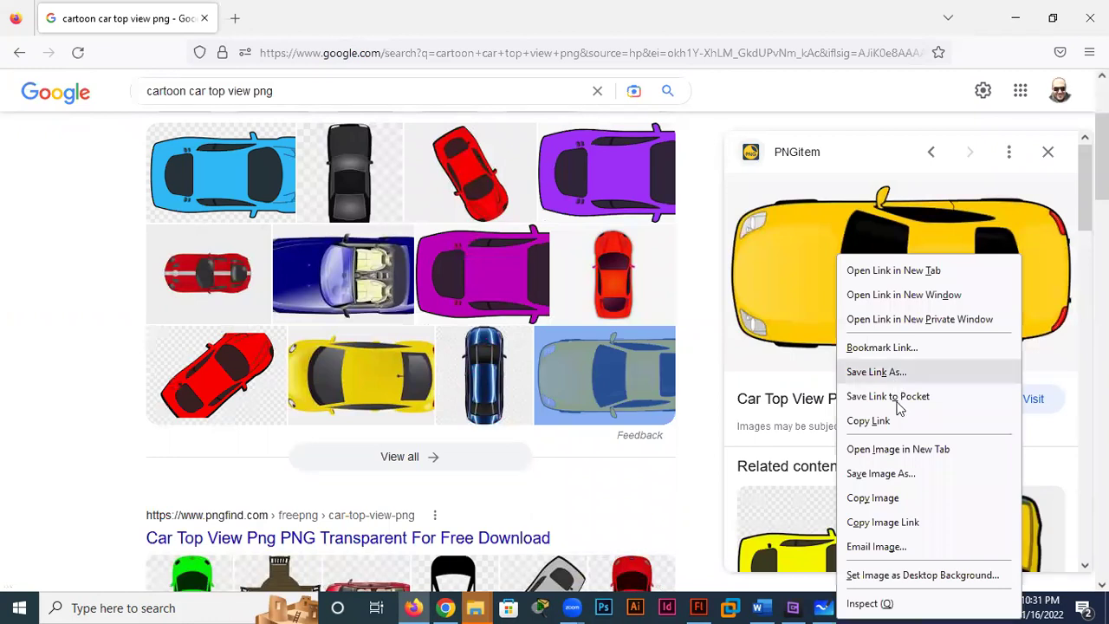
click(881, 473)
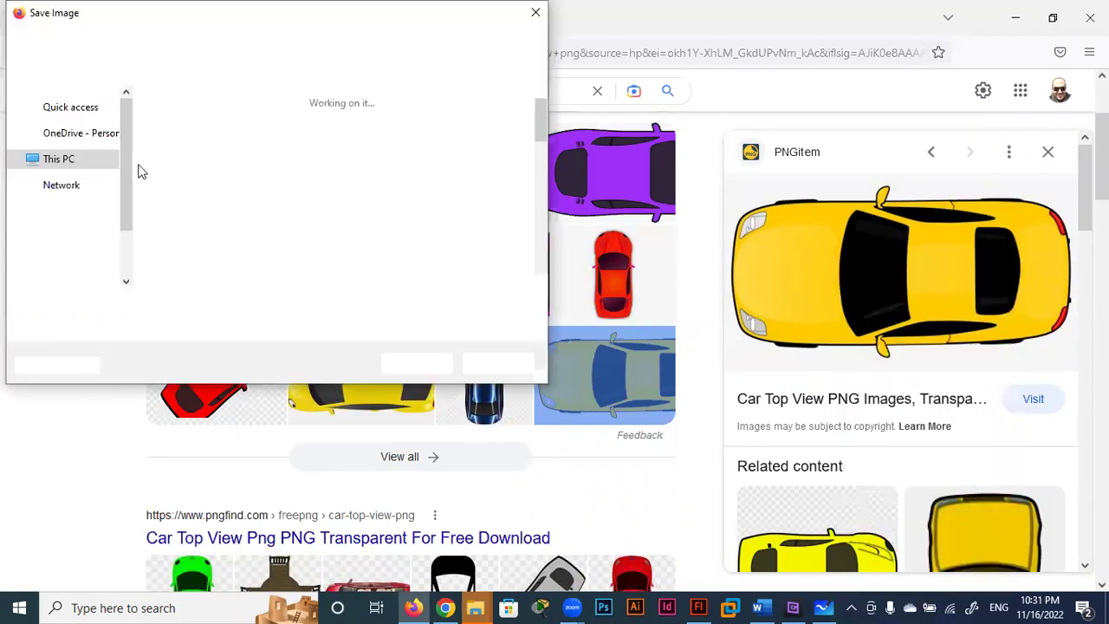
click(419, 364)
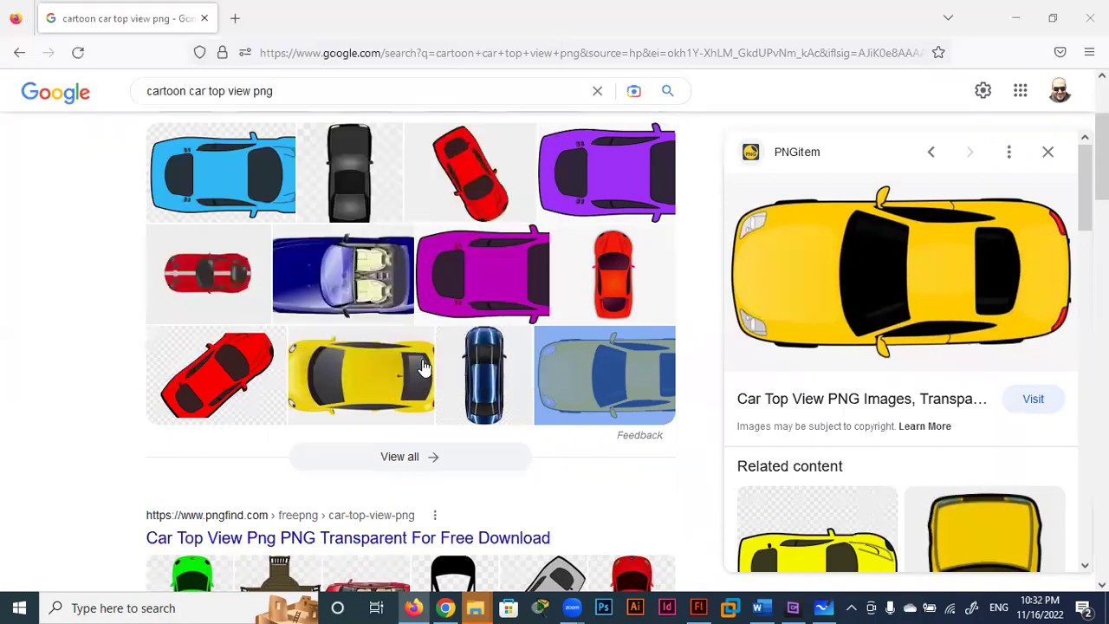
Step: Find and save the red top-view car picture
click(609, 288)
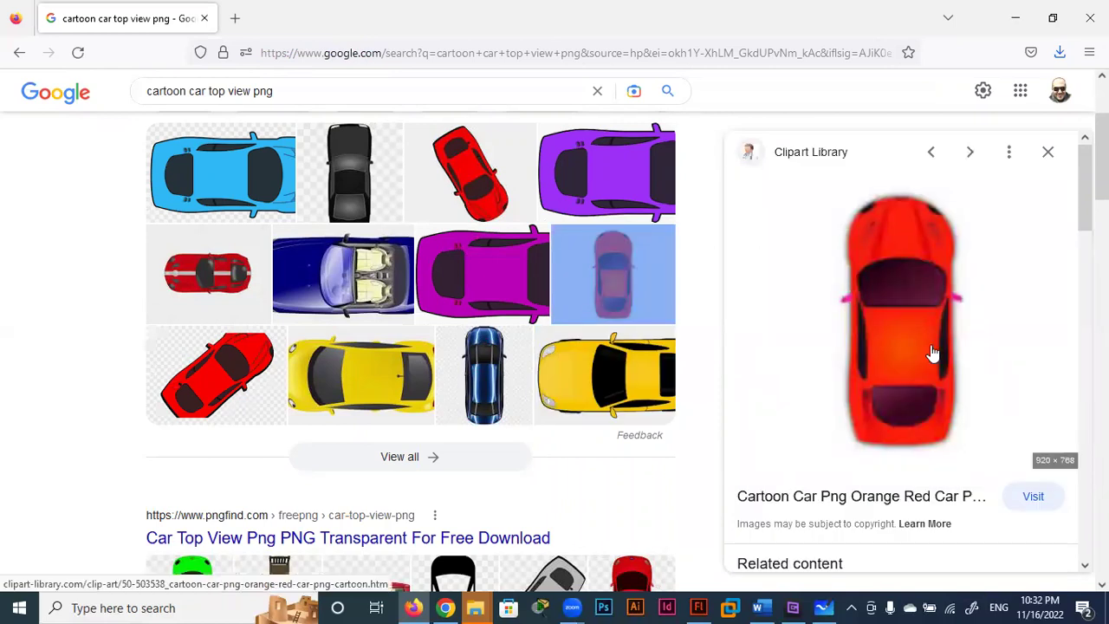
scroll(780, 345, down, 2)
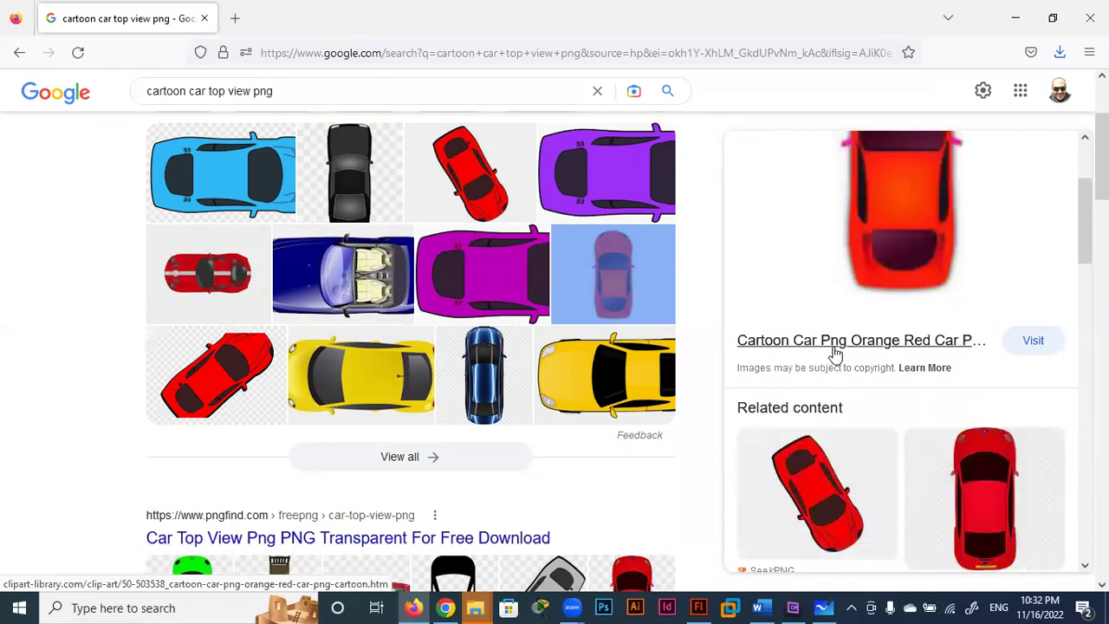
scroll(851, 359, up, 2)
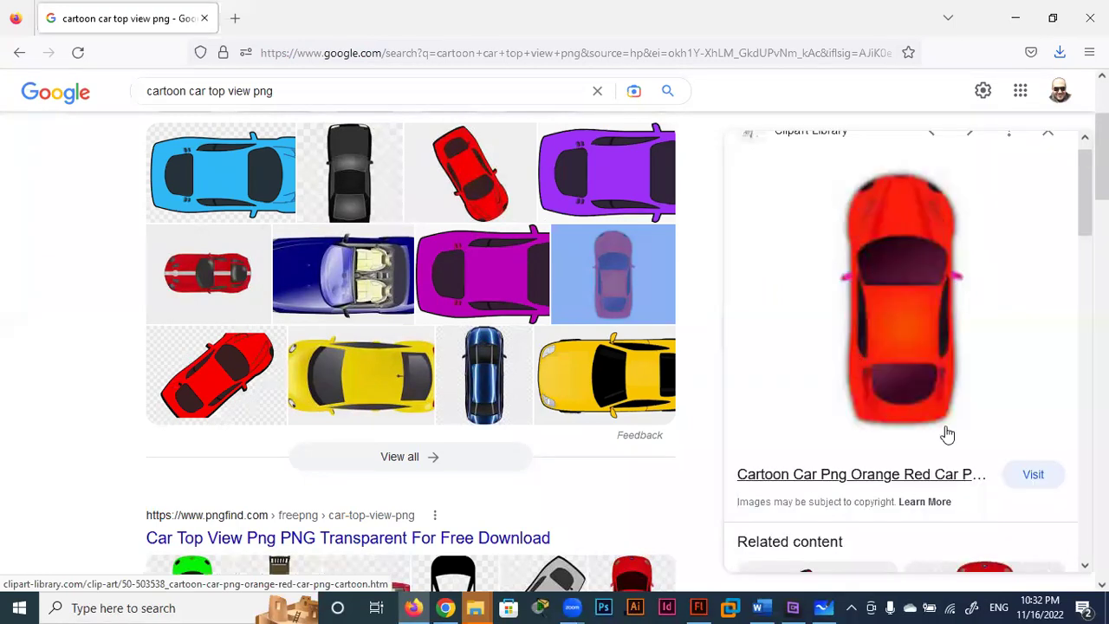
scroll(954, 438, down, 3)
click(982, 444)
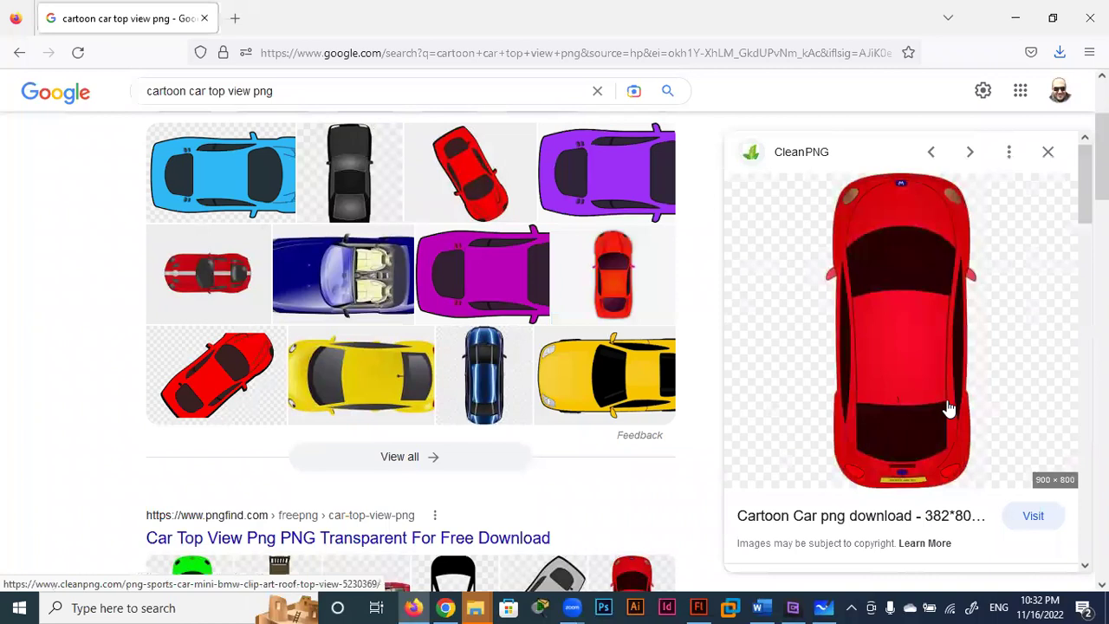
right_click(893, 312)
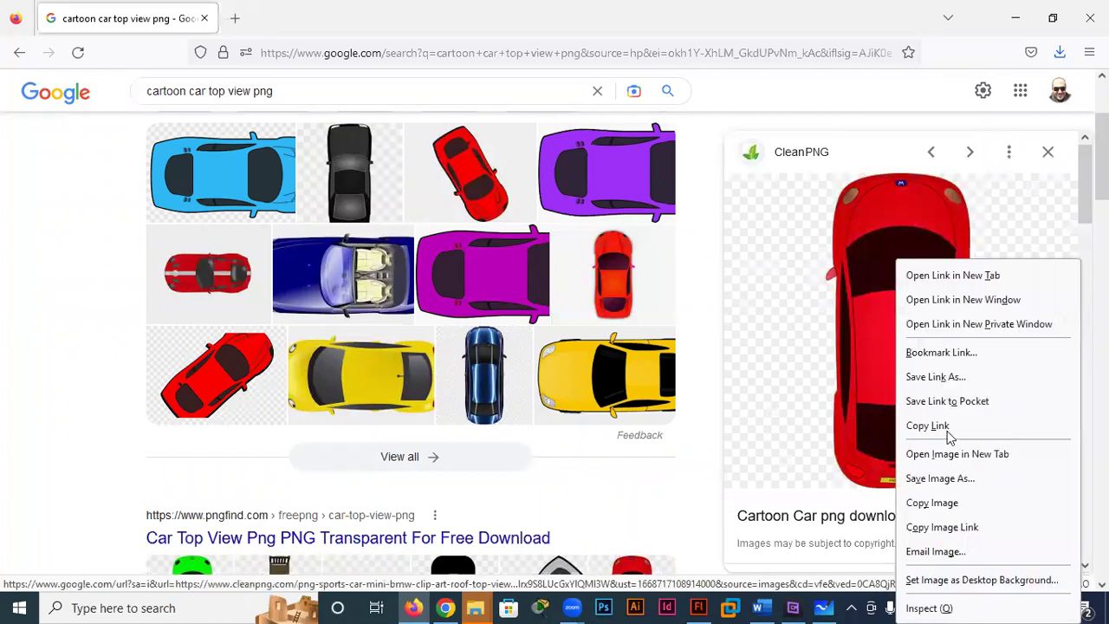
click(947, 481)
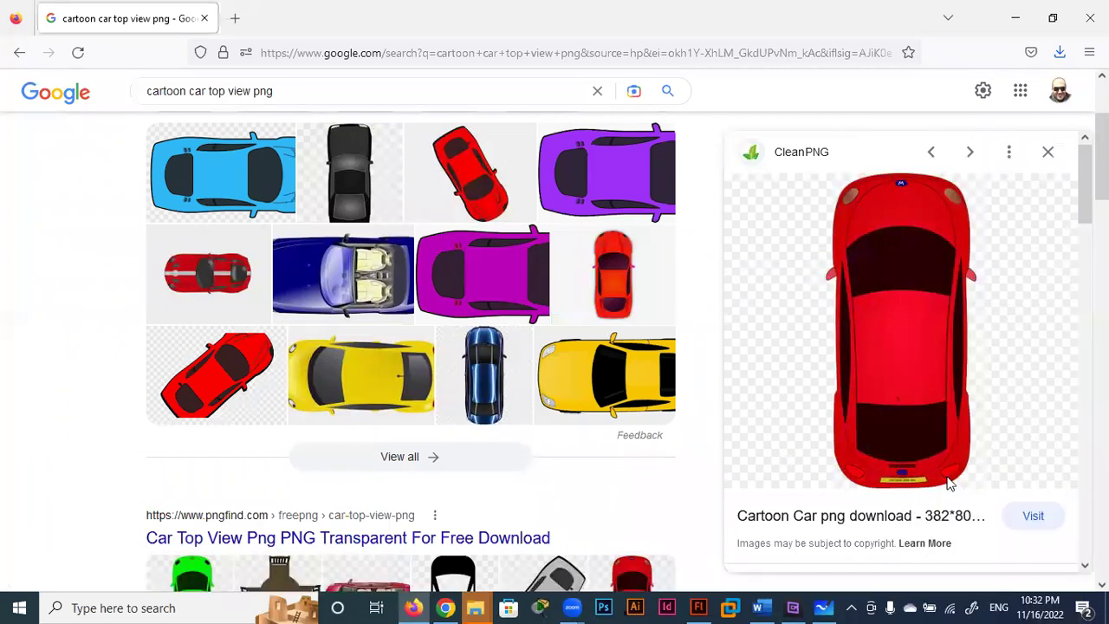
click(417, 363)
Step: Save the blue top-view car image and minimize Firefox
right_click(910, 340)
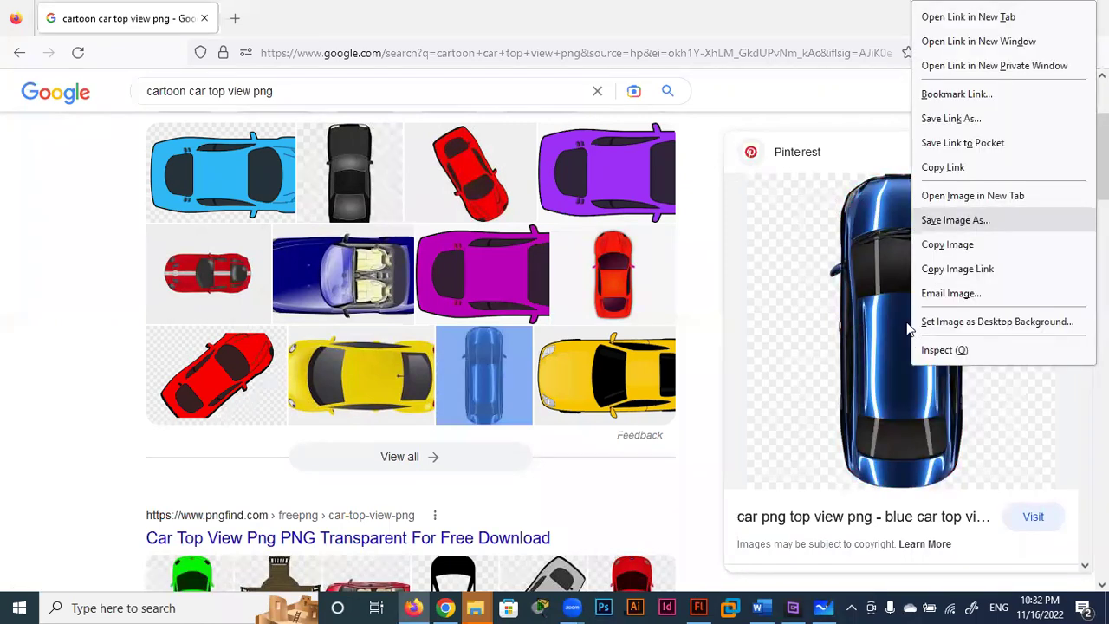
key(Return)
click(426, 370)
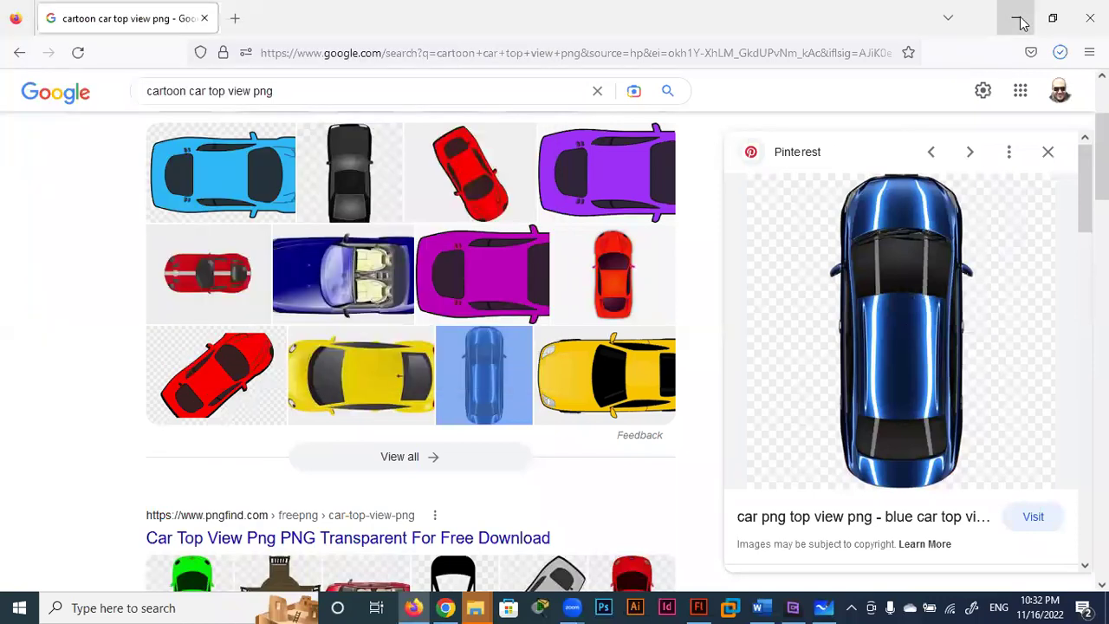
click(1021, 20)
Step: Minimize Flash, File Explorer, YouTube Studio and Word, then bring Photoshop forward
click(1035, 9)
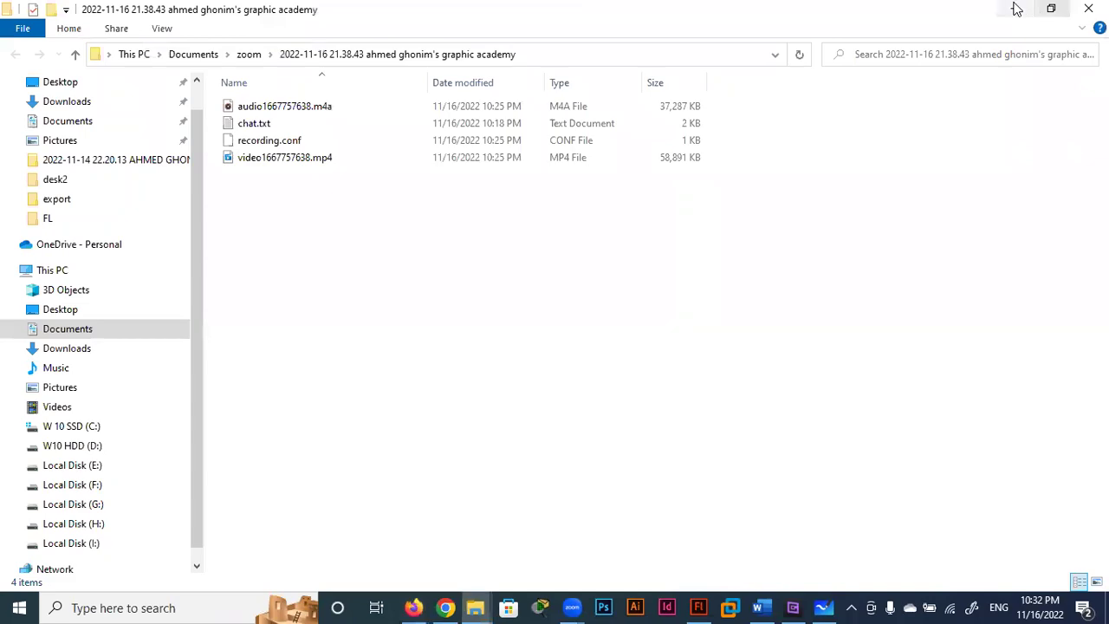
click(1016, 8)
click(1016, 11)
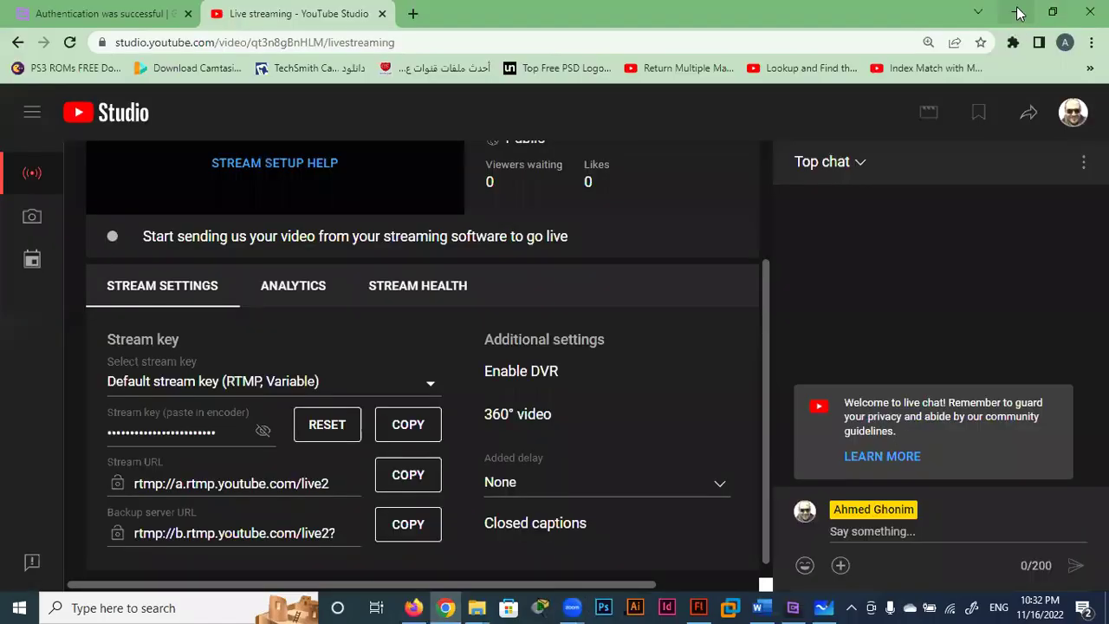
click(1019, 12)
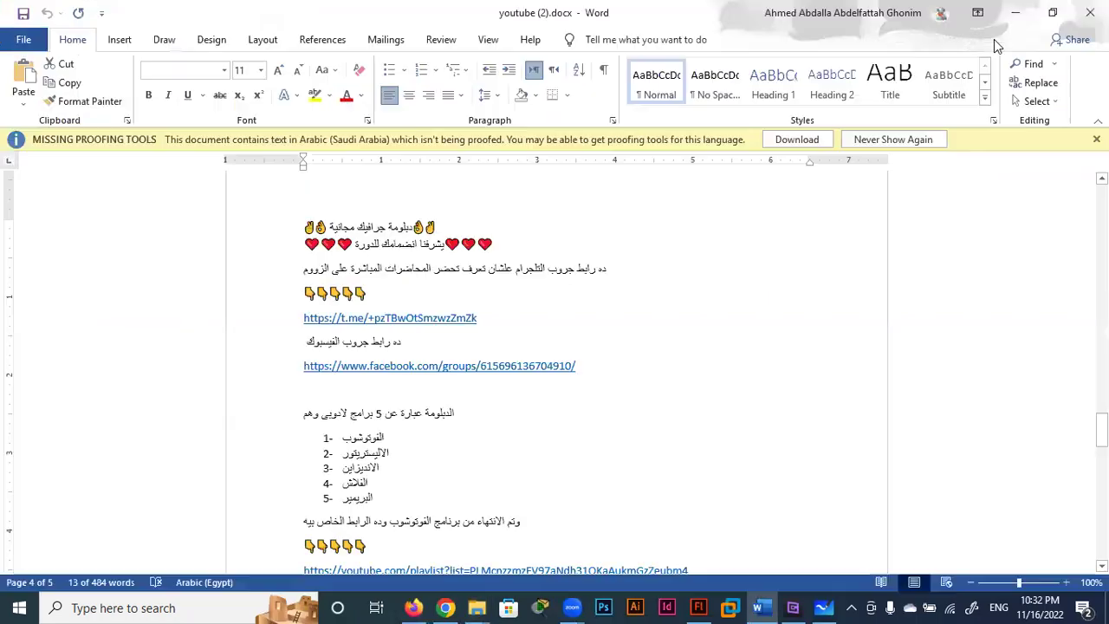
click(1016, 12)
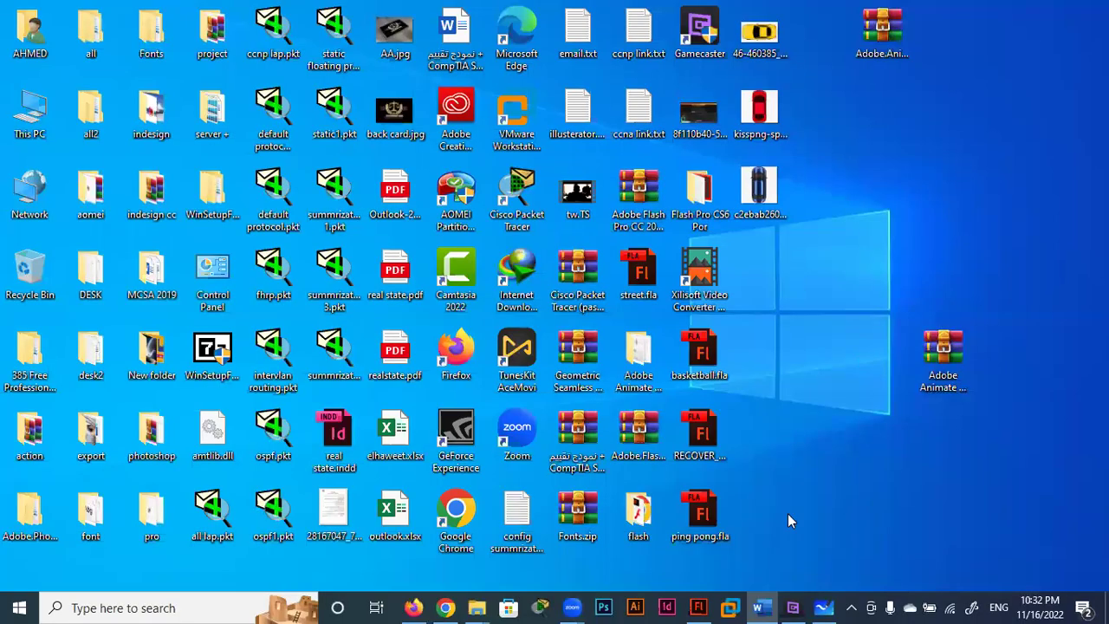
click(604, 610)
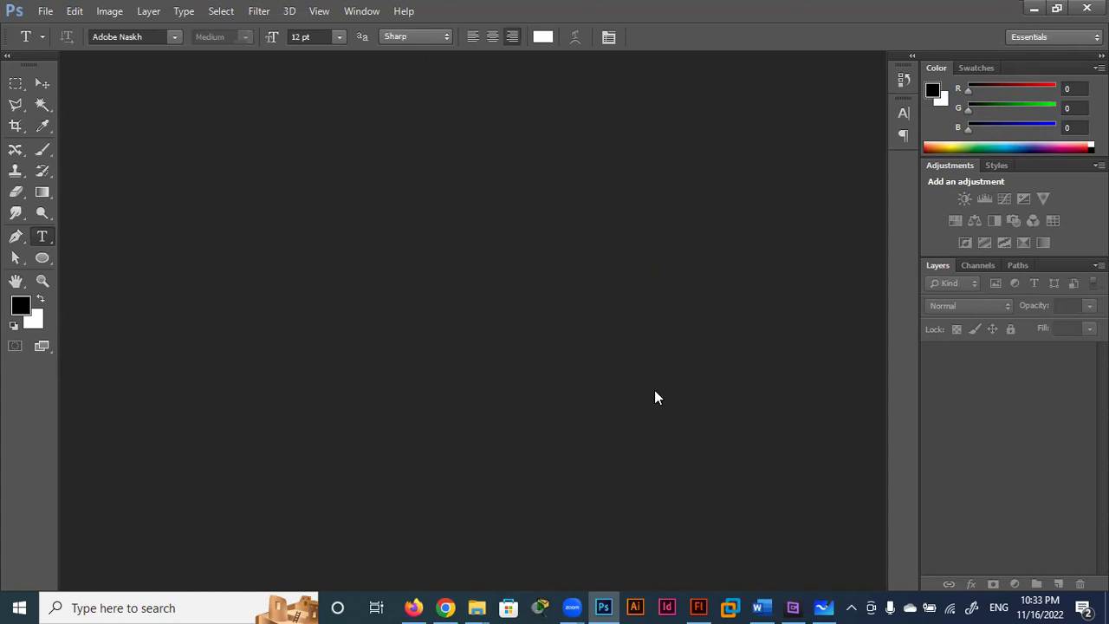
Step: Drag the three saved car images from the desktop into Photoshop as separate documents
click(1037, 8)
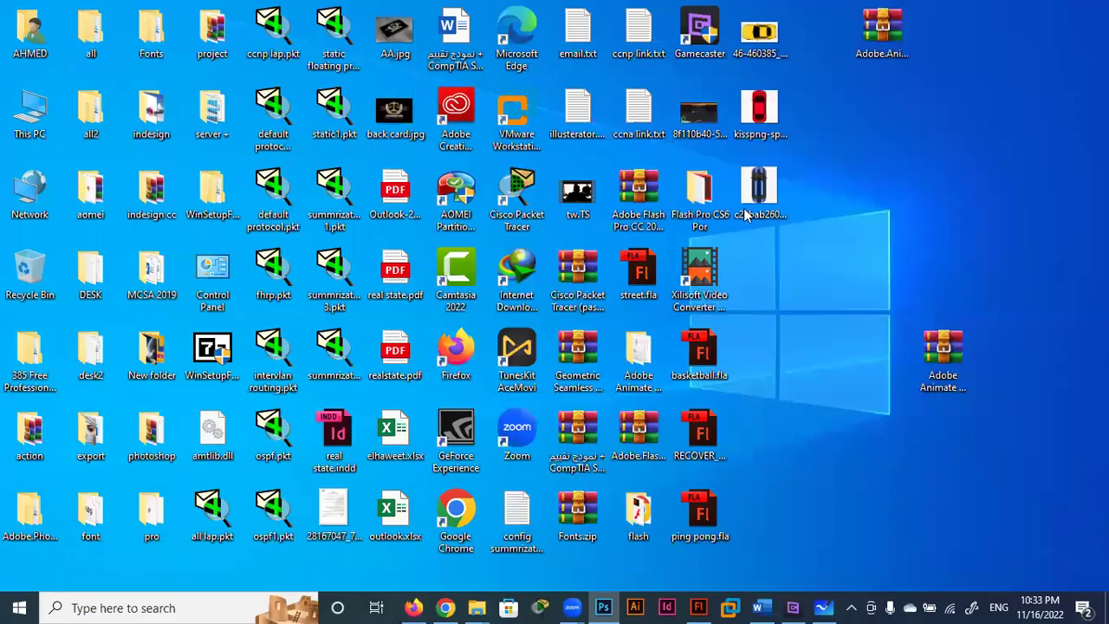
shift+click(745, 214)
mouse_move(746, 138)
mouse_down()
mouse_move(712, 556)
mouse_move(607, 605)
mouse_up()
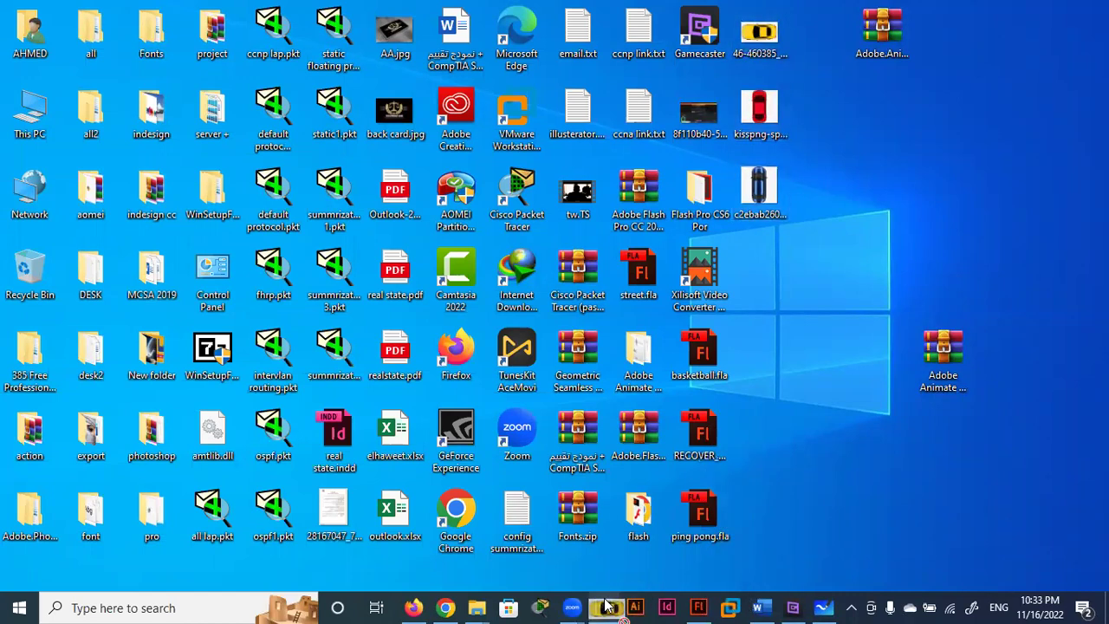
click(607, 606)
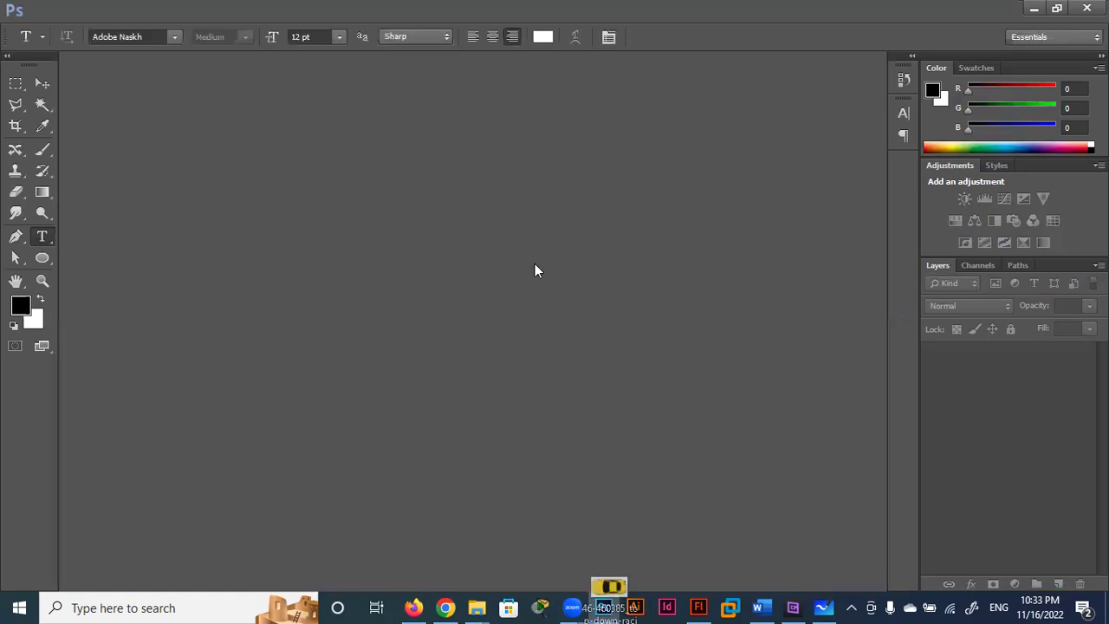
drag(535, 271, 528, 246)
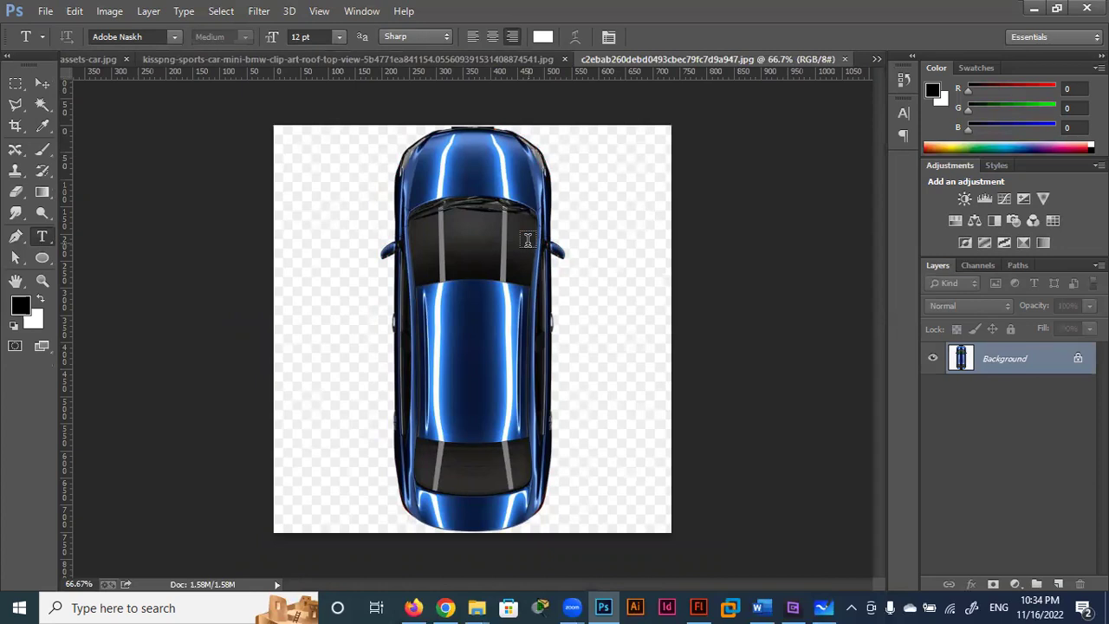
Step: Unlock the blue car's Background as Layer 0, then quick-select and delete its white surroundings
double_click(1054, 358)
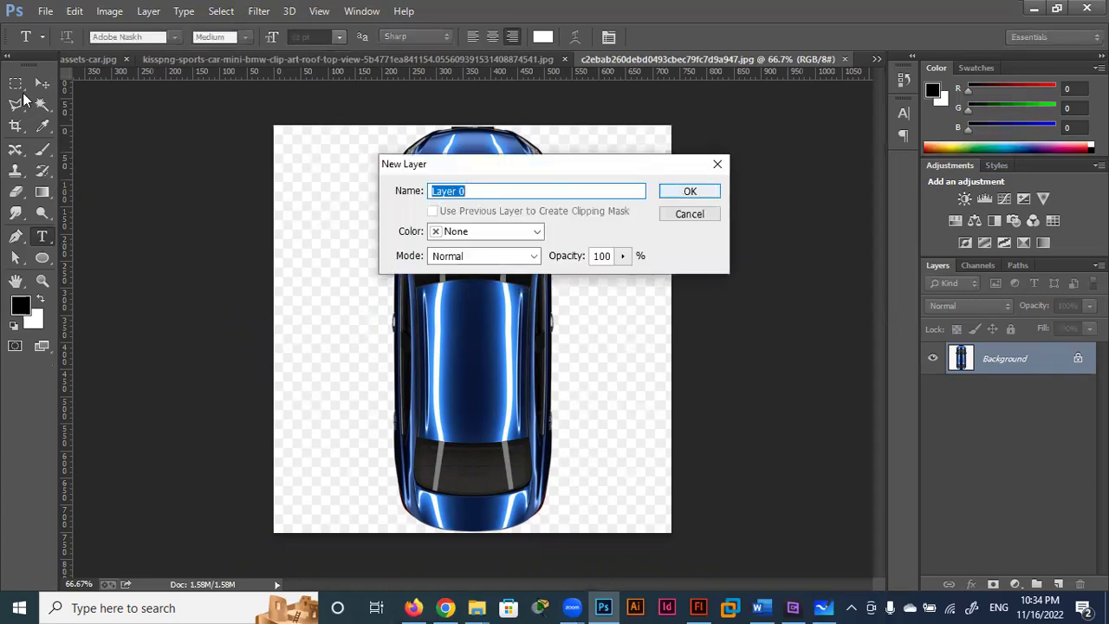
key(Return)
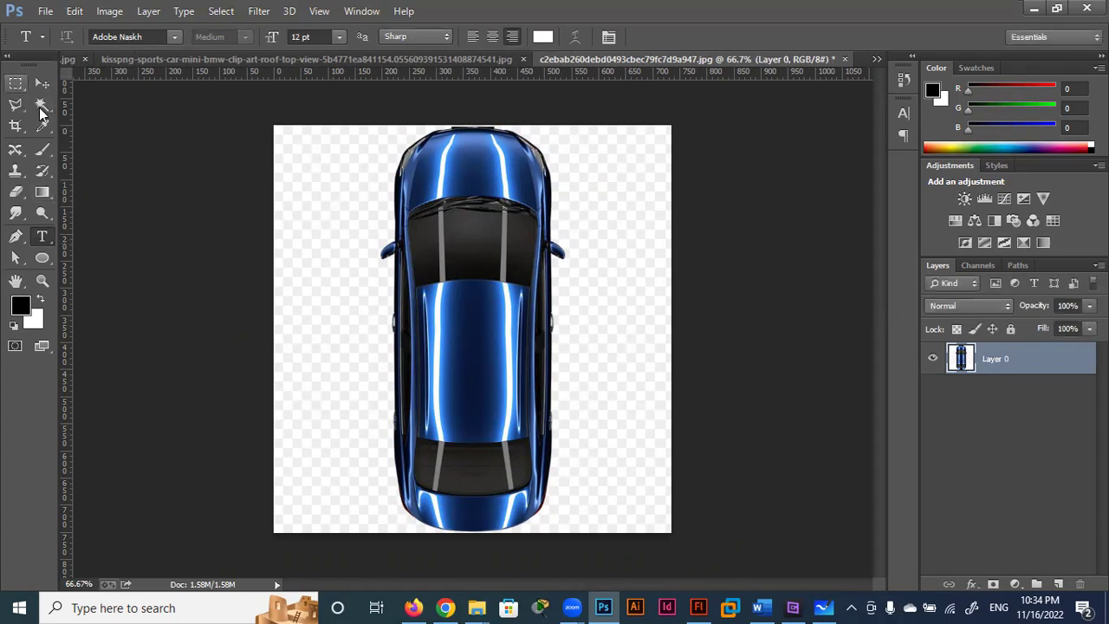
click(40, 107)
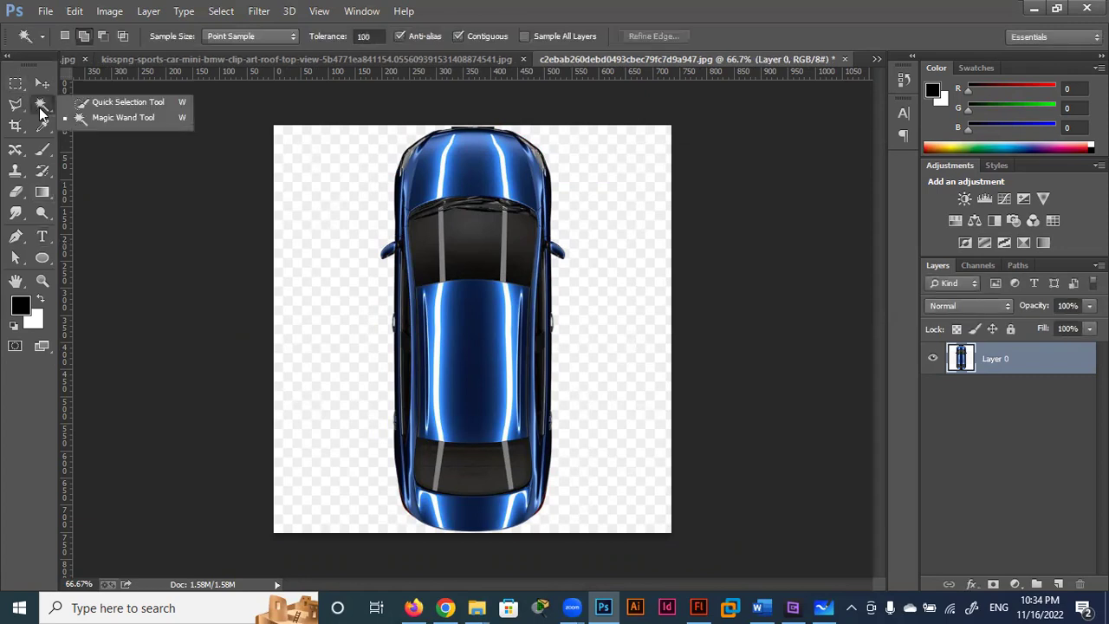
click(96, 102)
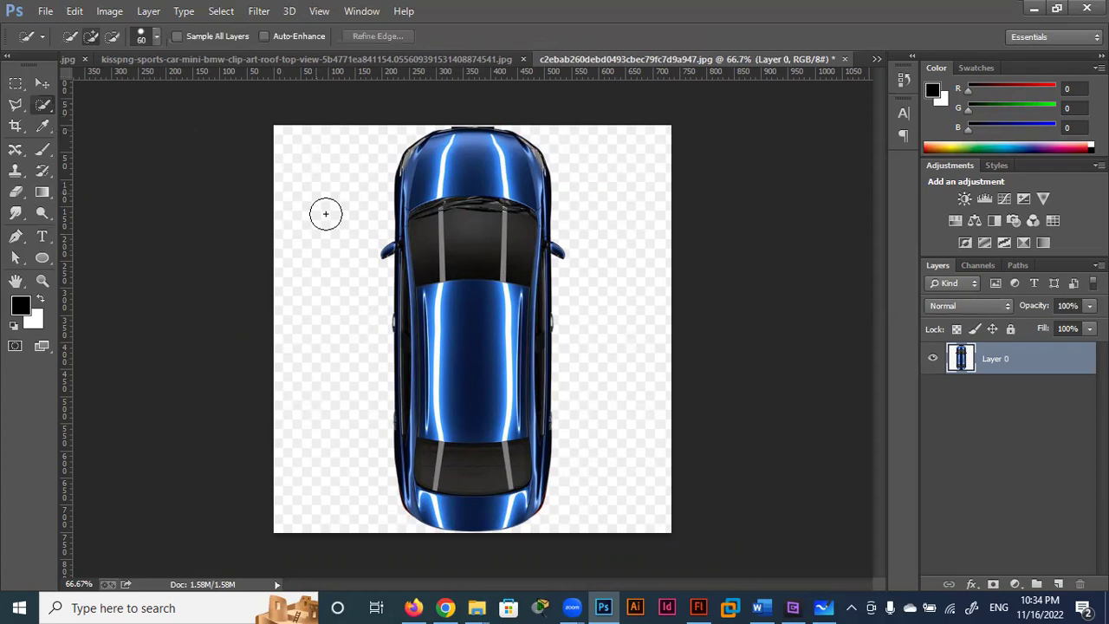
drag(324, 220, 324, 232)
drag(324, 364, 327, 515)
drag(593, 503, 621, 250)
drag(622, 205, 609, 158)
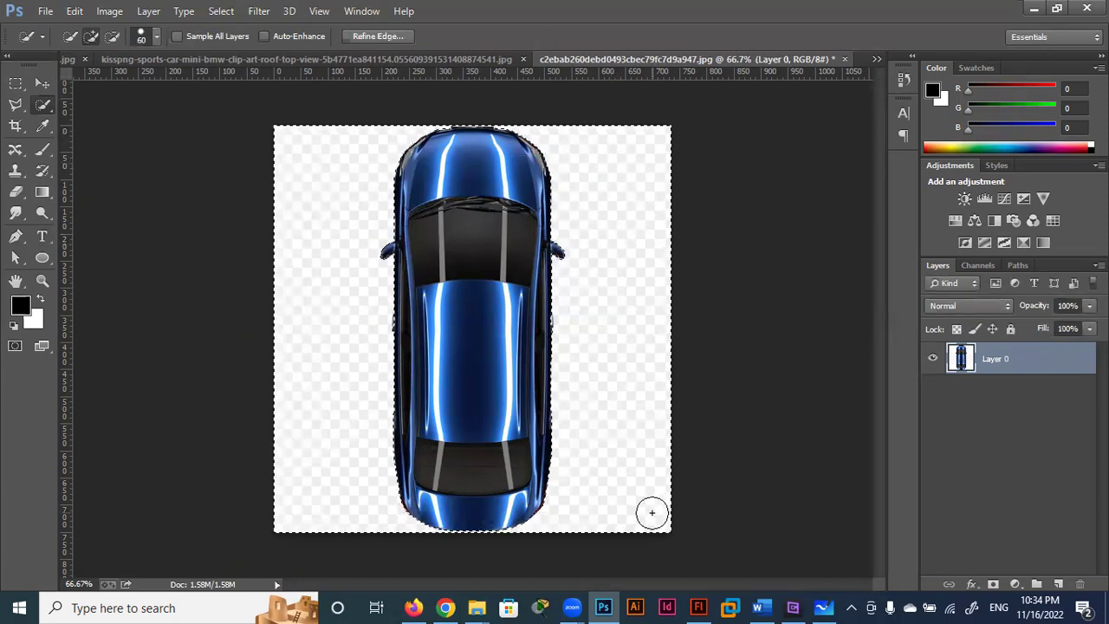
key(Delete)
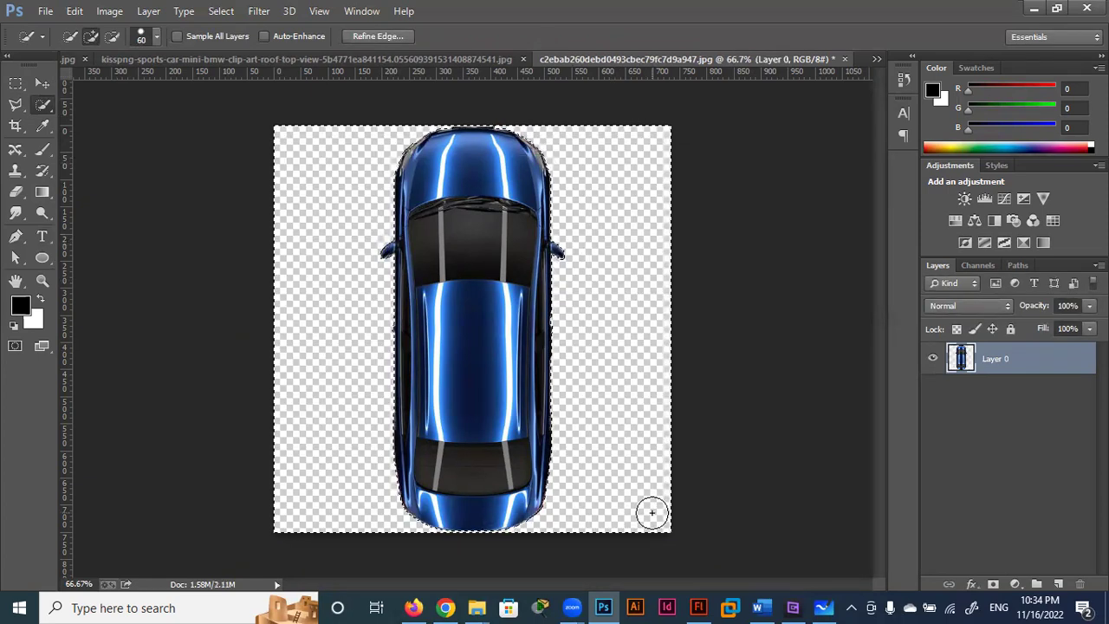
key(ctrl+d)
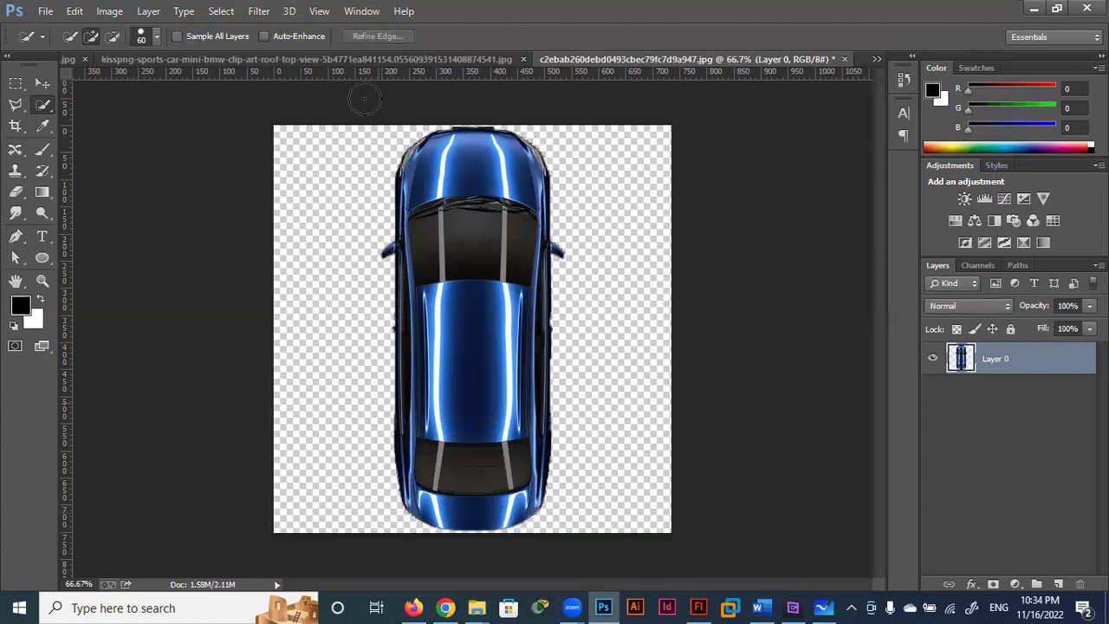
Step: On the red car image, unlock Layer 0 and delete the quick-selected white background
click(426, 57)
double_click(1054, 363)
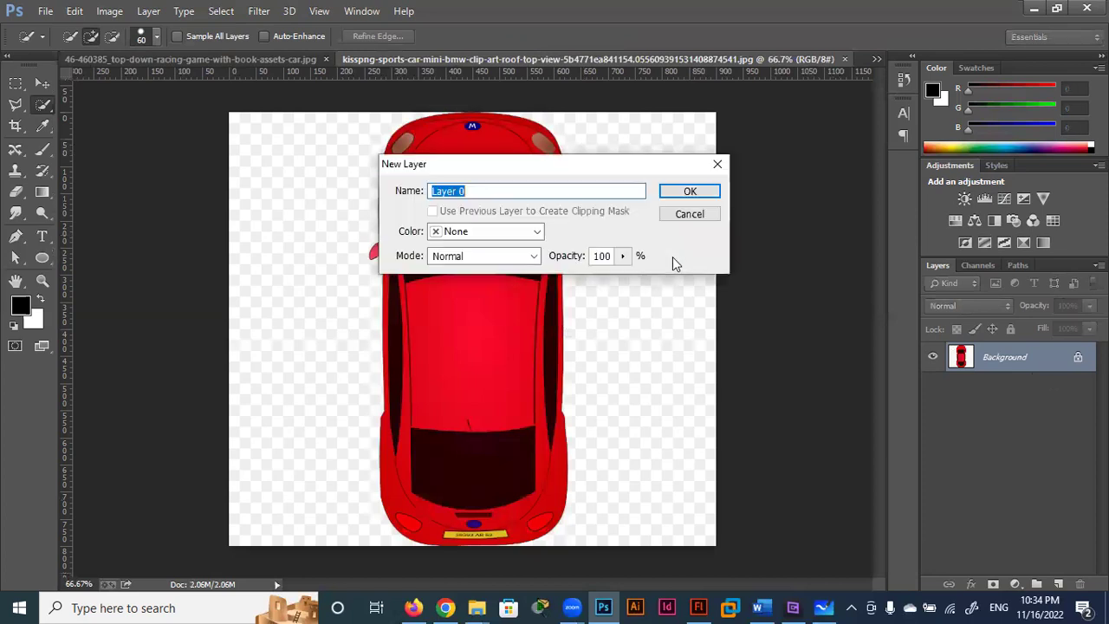
click(689, 193)
drag(651, 472, 650, 532)
click(296, 149)
drag(291, 442, 293, 524)
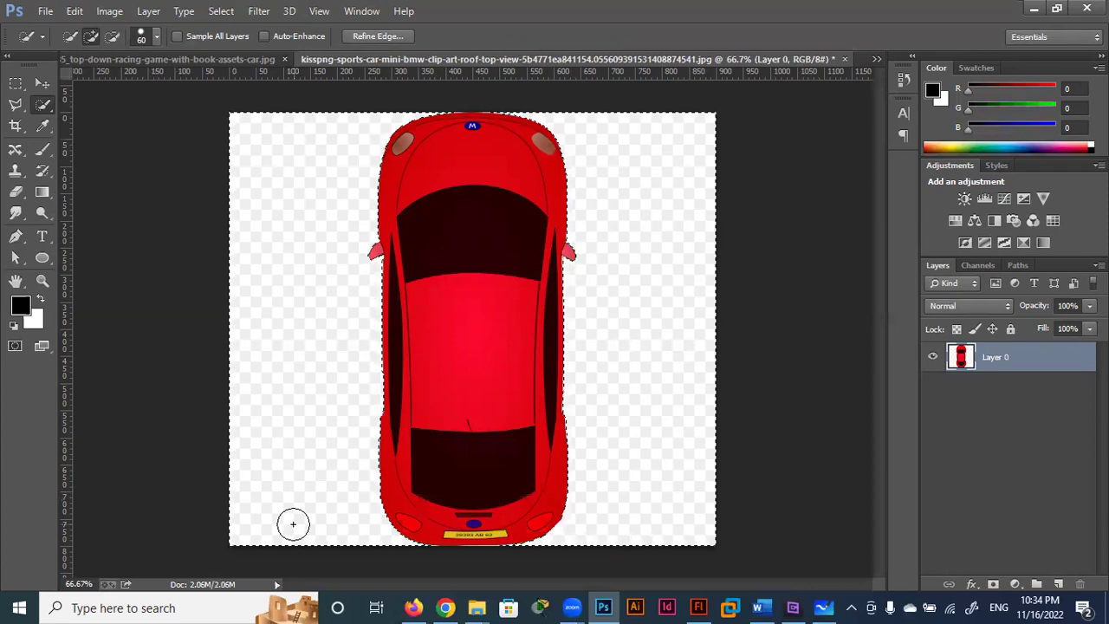
key(Delete)
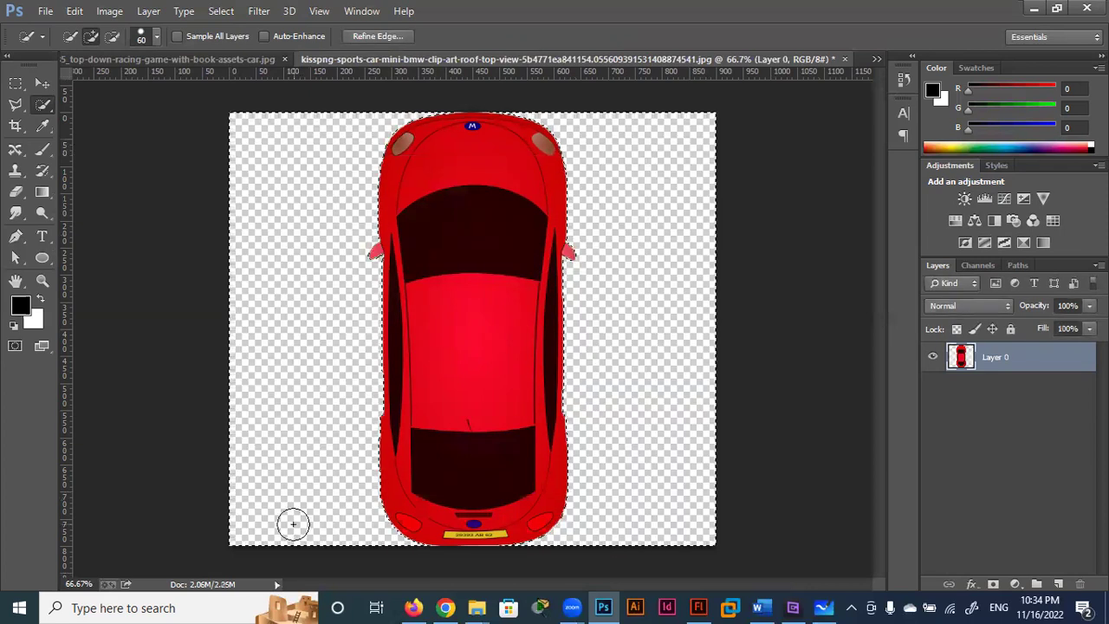
key(ctrl+d)
Step: On the yellow car, quick-select the white background, unlock Layer 0, and delete it
click(189, 59)
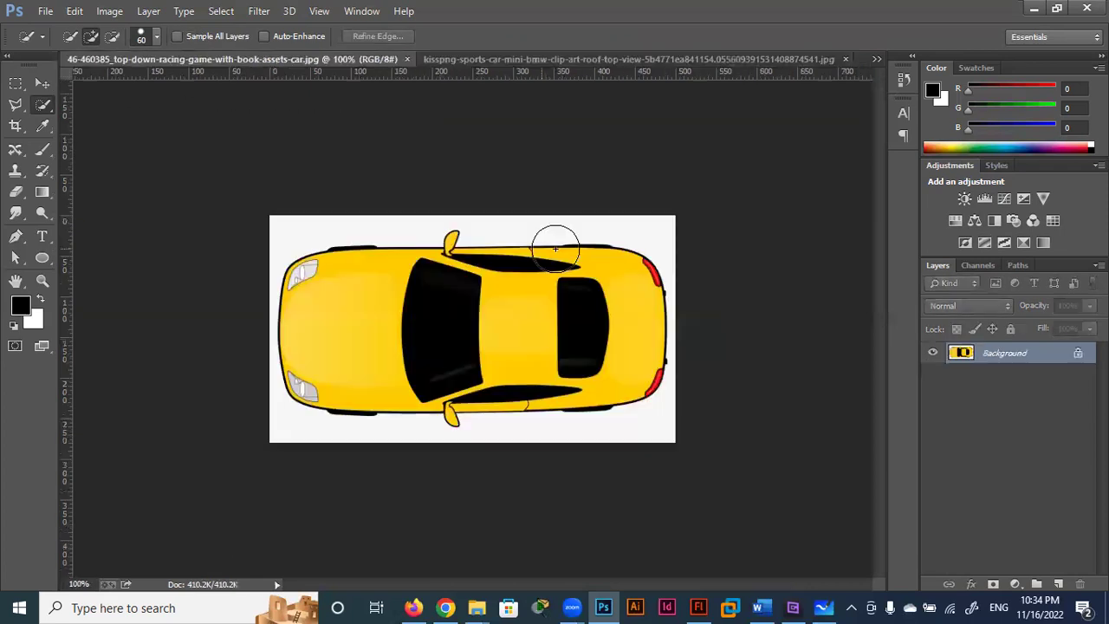
mouse_move(613, 213)
mouse_down()
mouse_move(433, 186)
mouse_move(298, 201)
mouse_move(299, 215)
mouse_up()
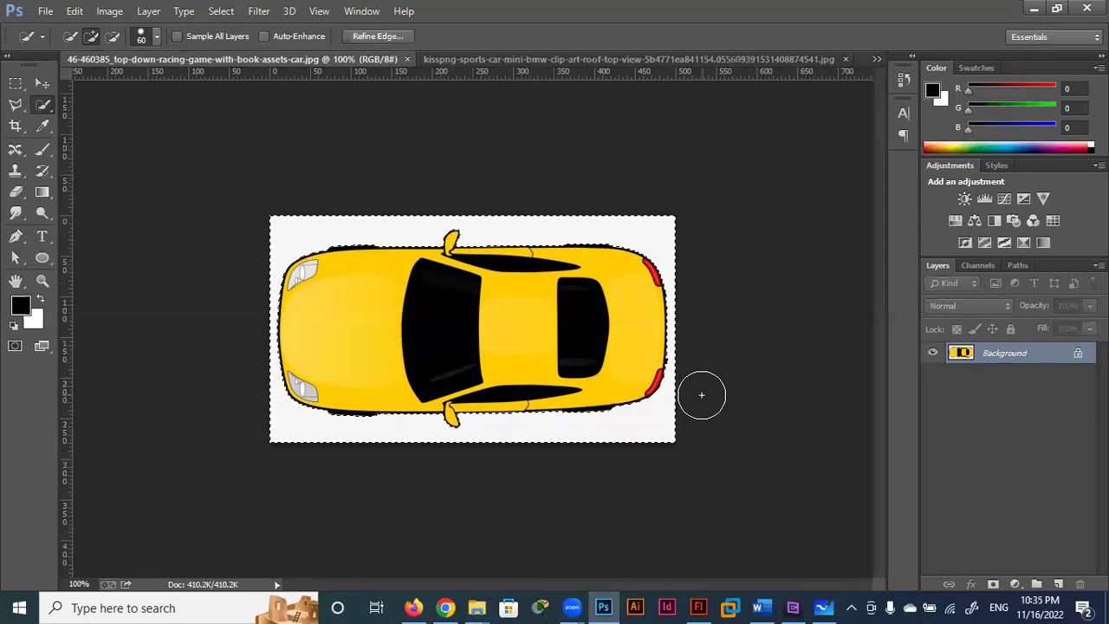
click(366, 488)
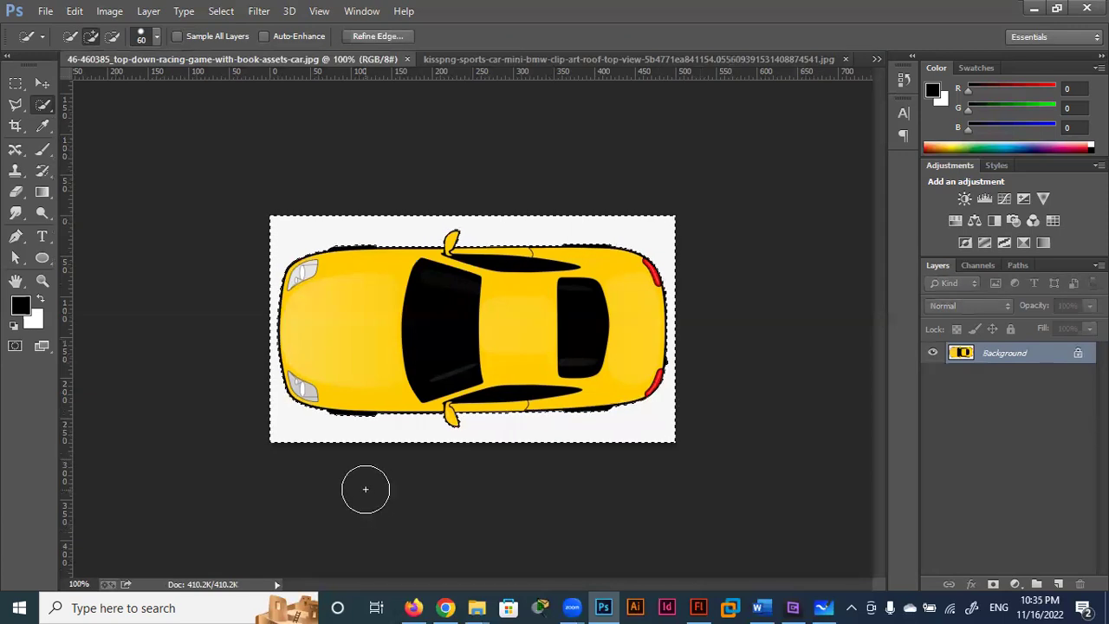
double_click(1056, 361)
click(687, 193)
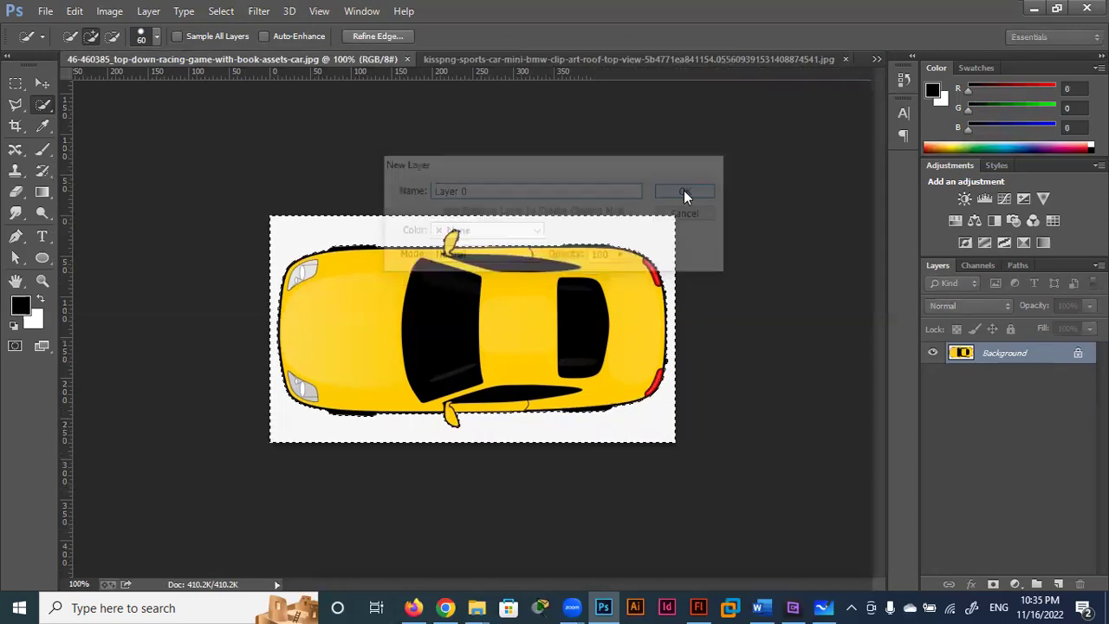
key(Delete)
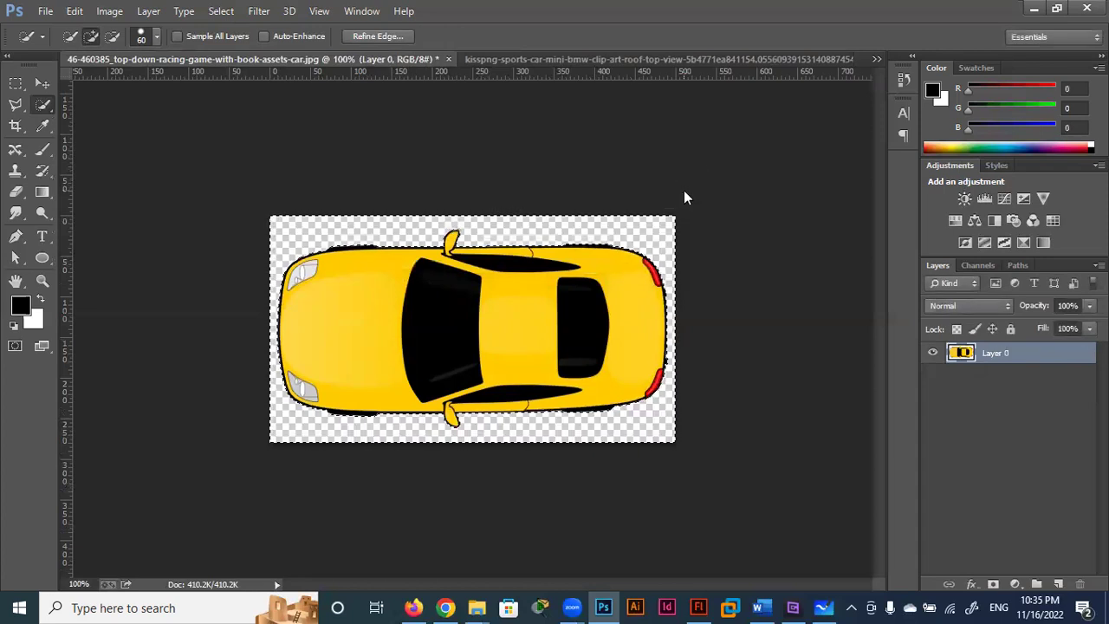
key(ctrl+d)
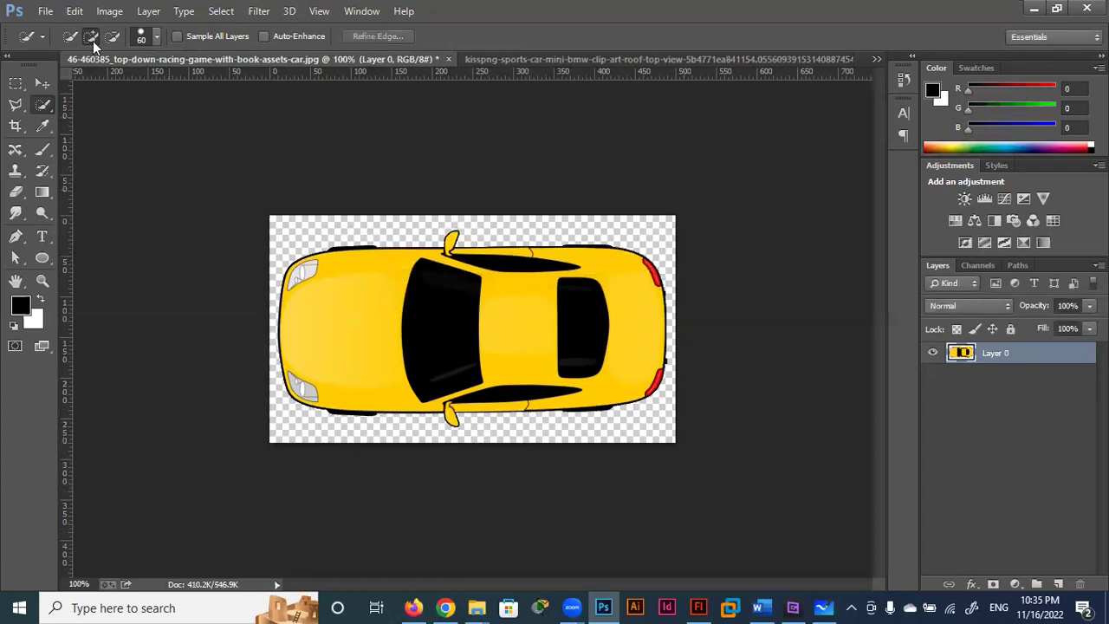
Step: Save the yellow car as a PNG named 'car 1'
click(46, 11)
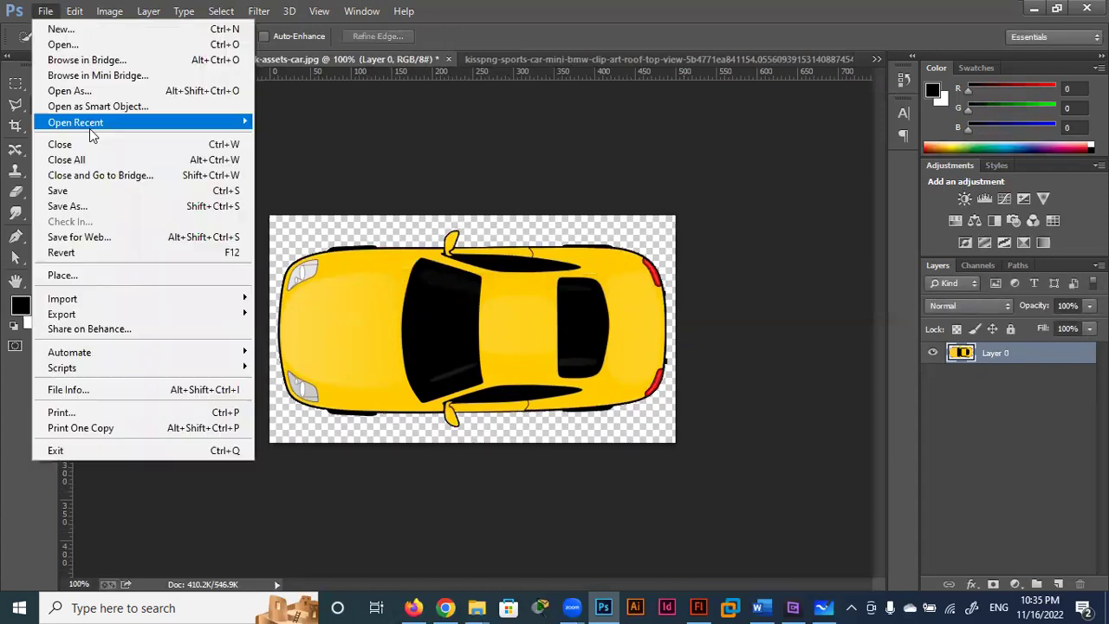
click(86, 206)
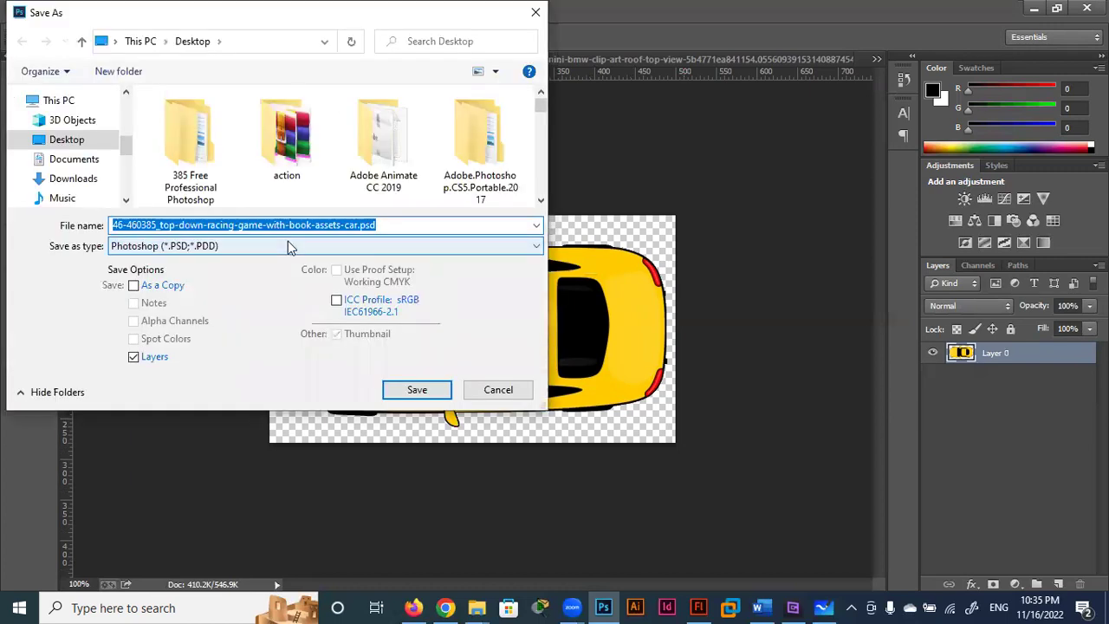
text(c)
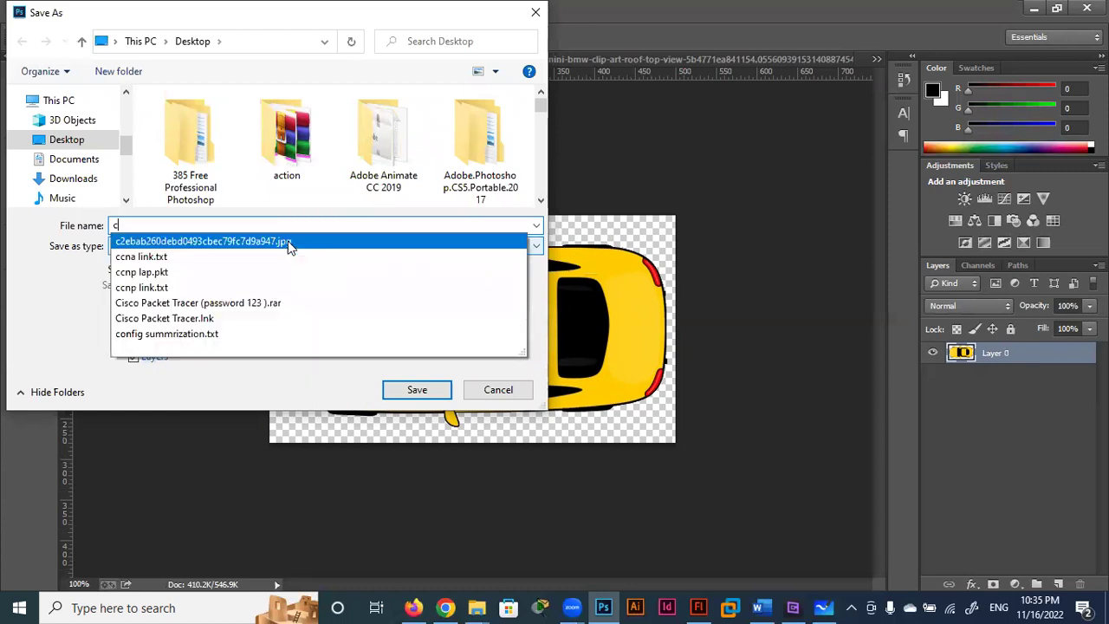
text(ar)
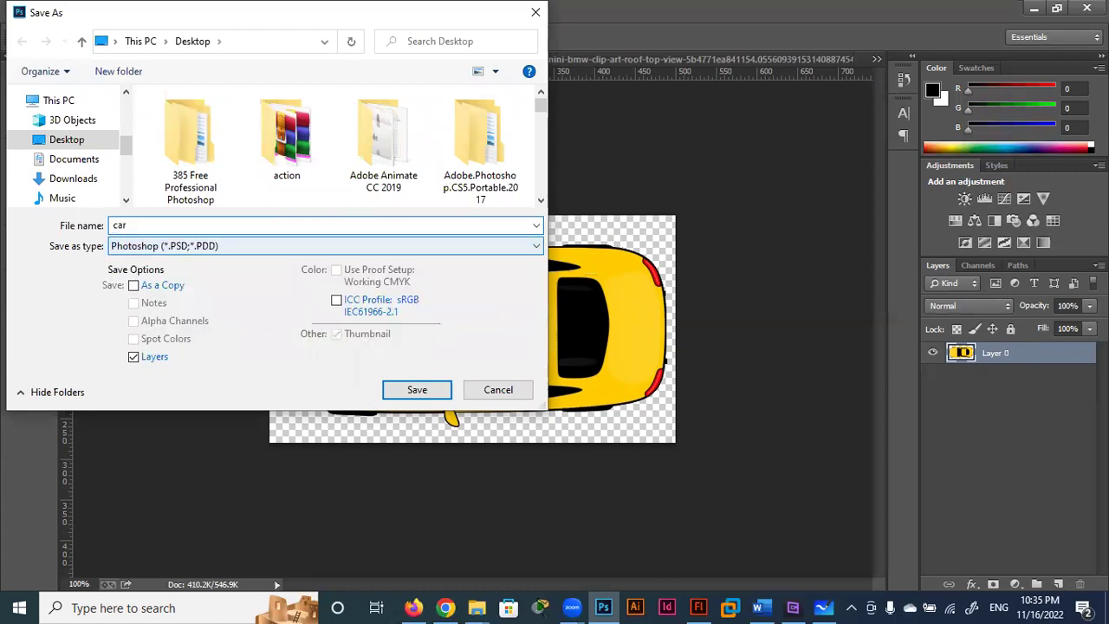
text( 1)
click(412, 249)
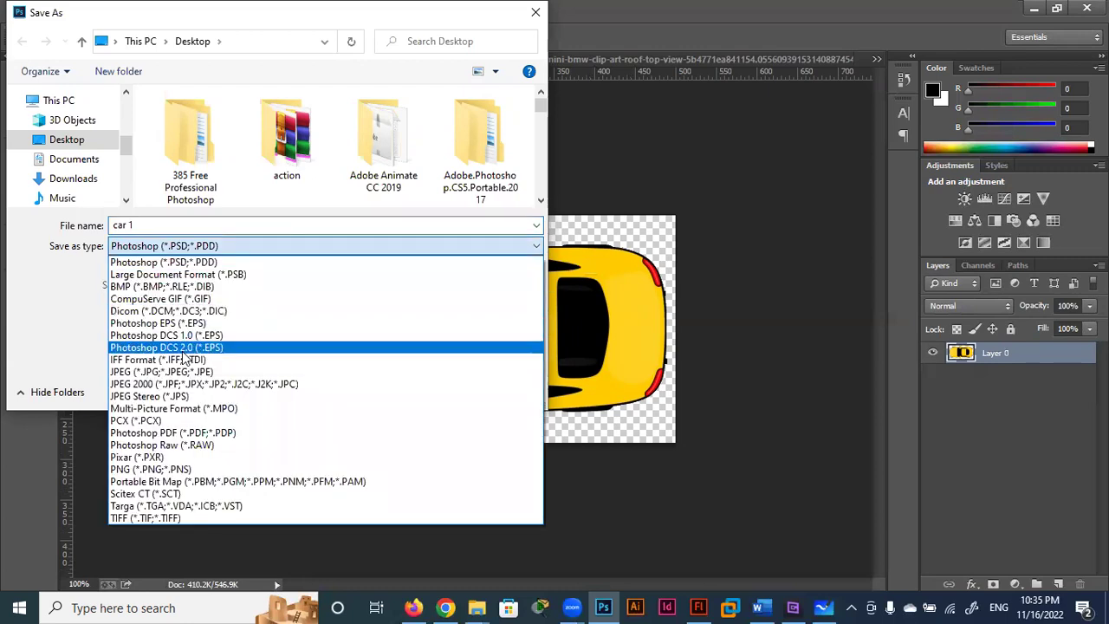
click(152, 470)
click(415, 392)
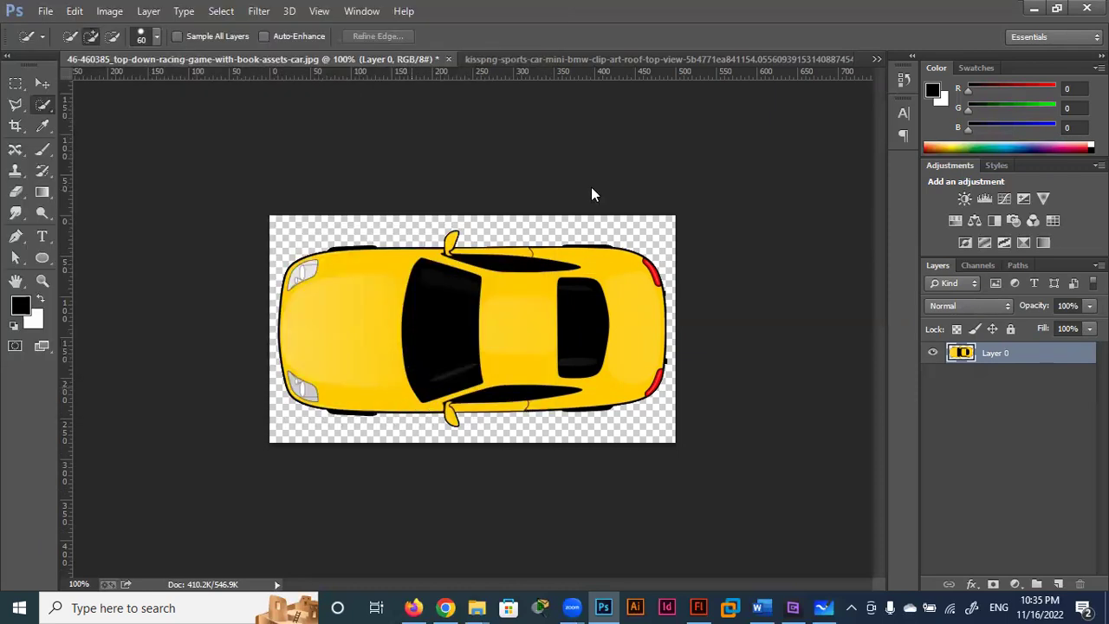
click(595, 187)
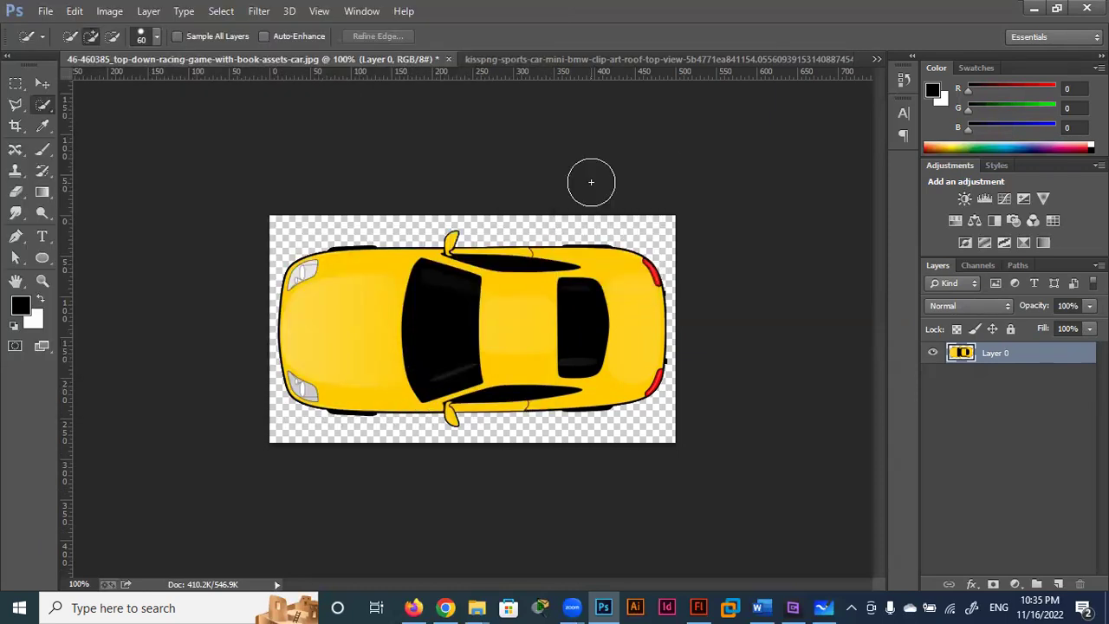
Step: Close the yellow car without saving, then save the red car as PNG 'car2'
click(448, 59)
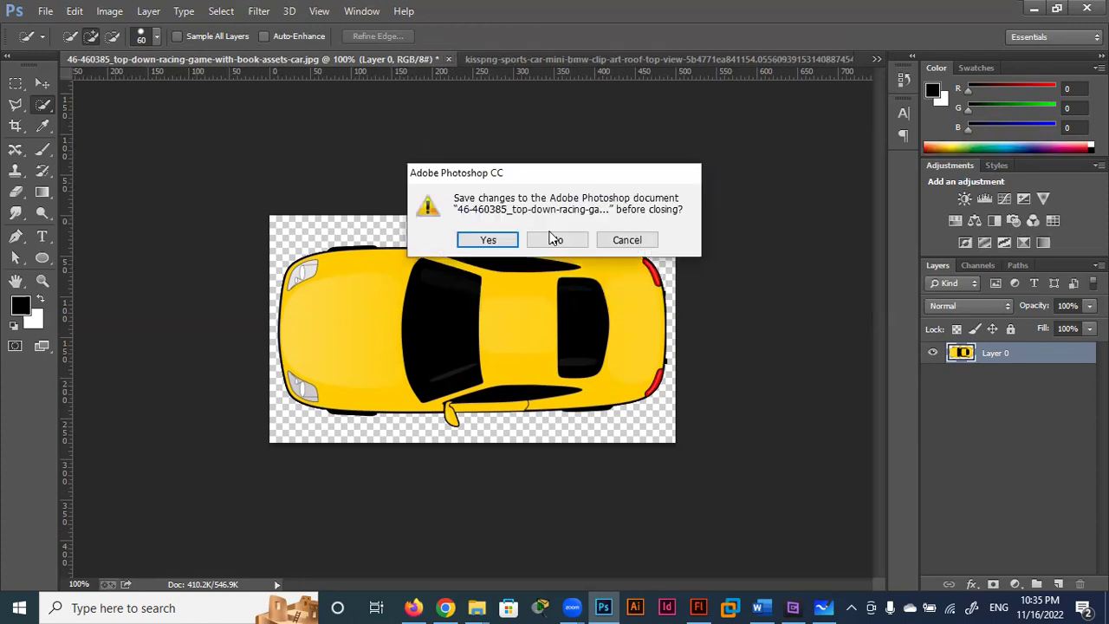
click(559, 242)
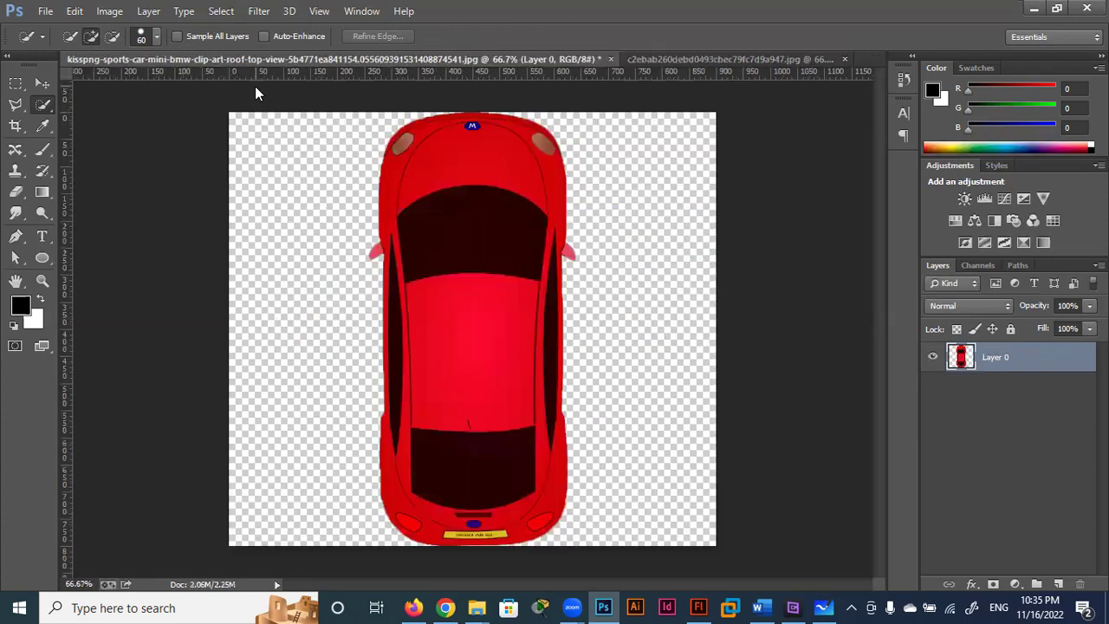
click(47, 11)
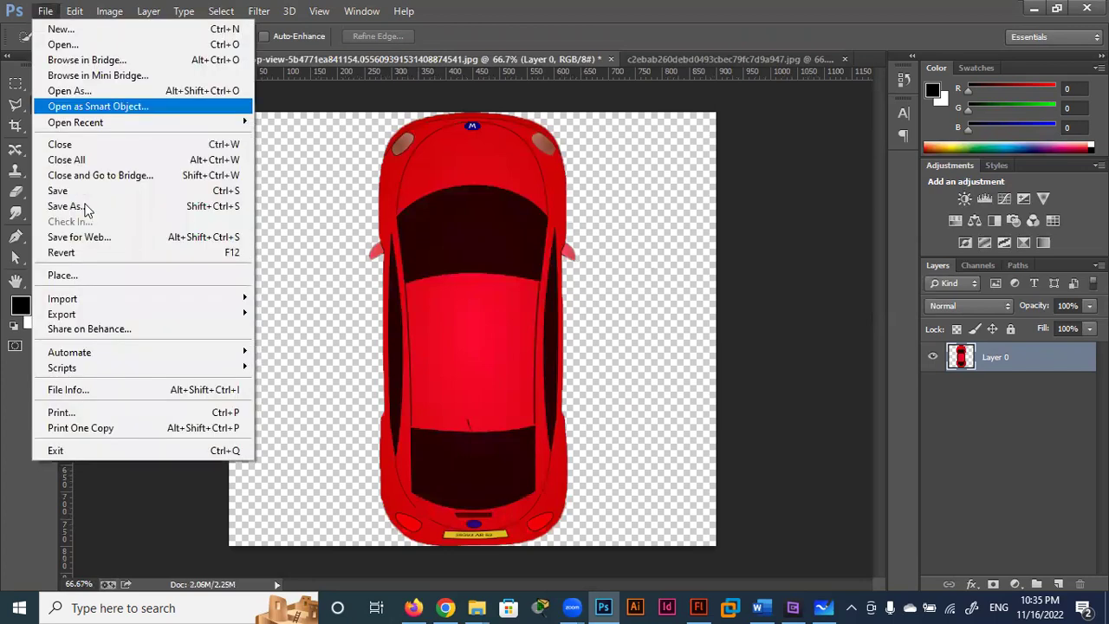
click(68, 206)
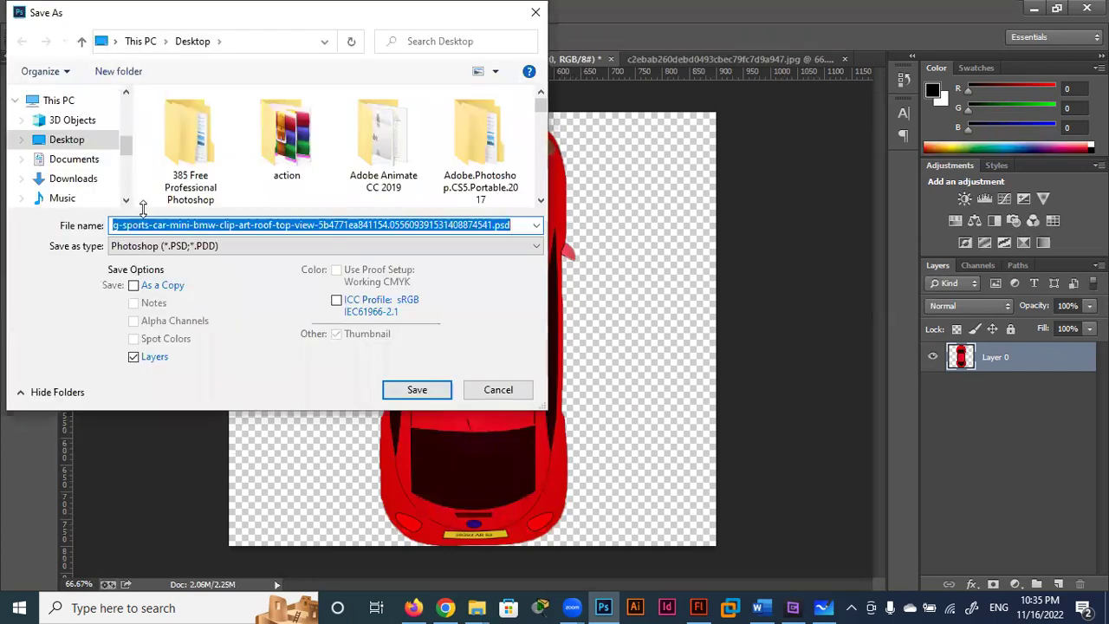
text(car2)
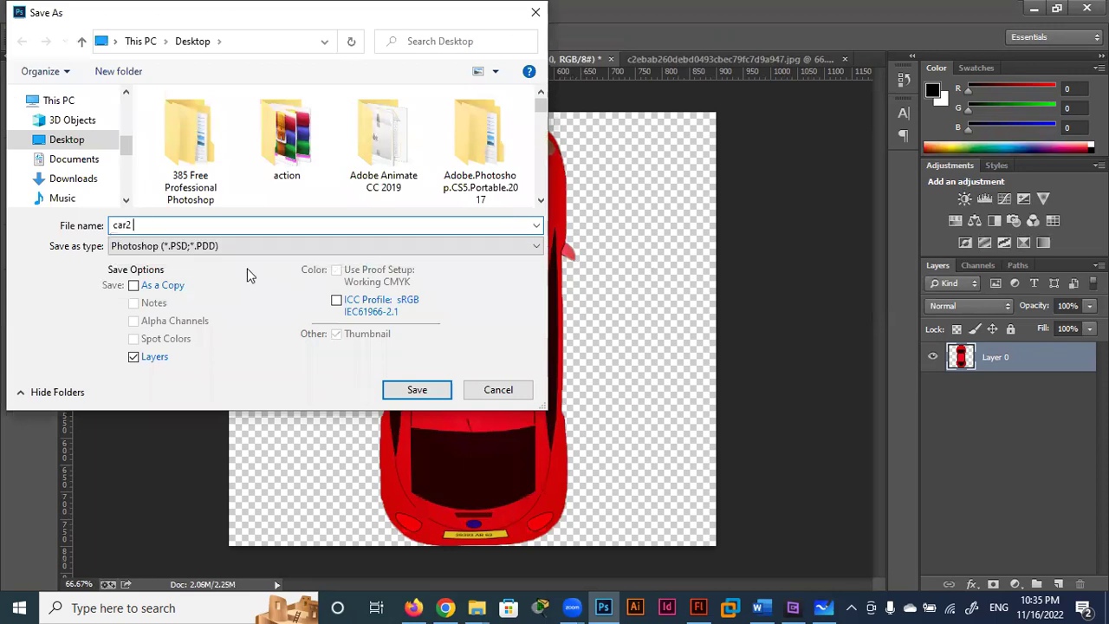
click(286, 248)
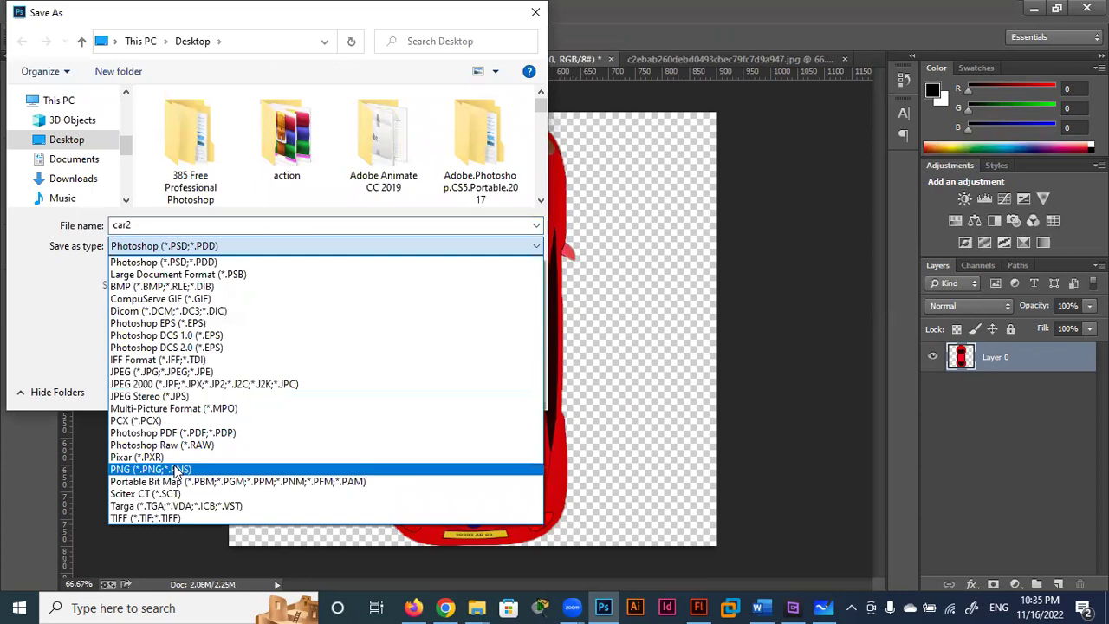
click(247, 469)
click(433, 392)
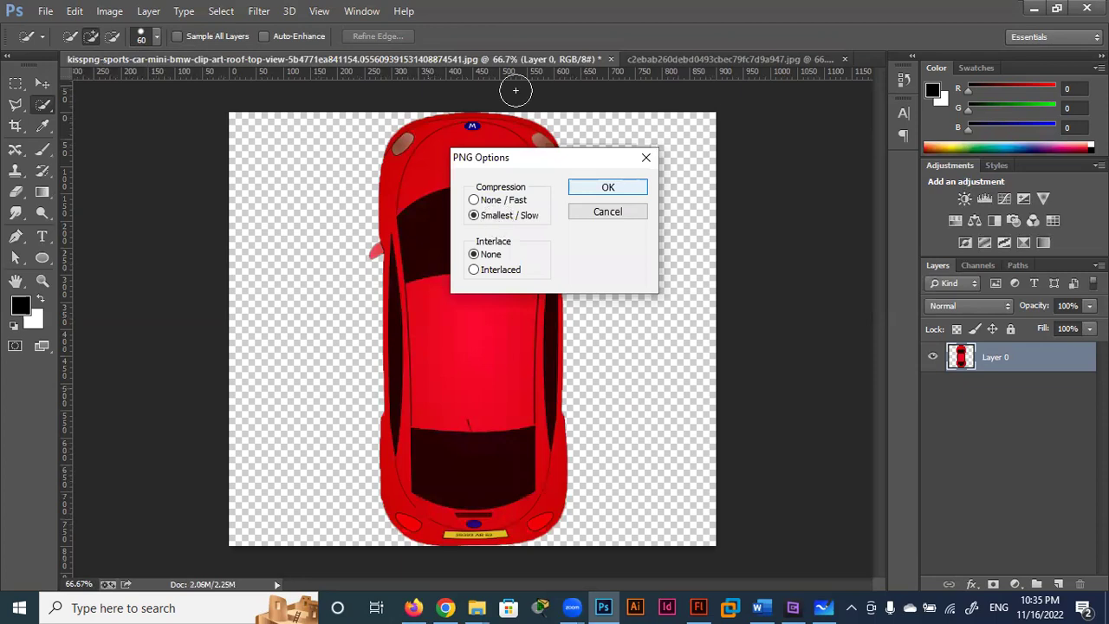
key(Return)
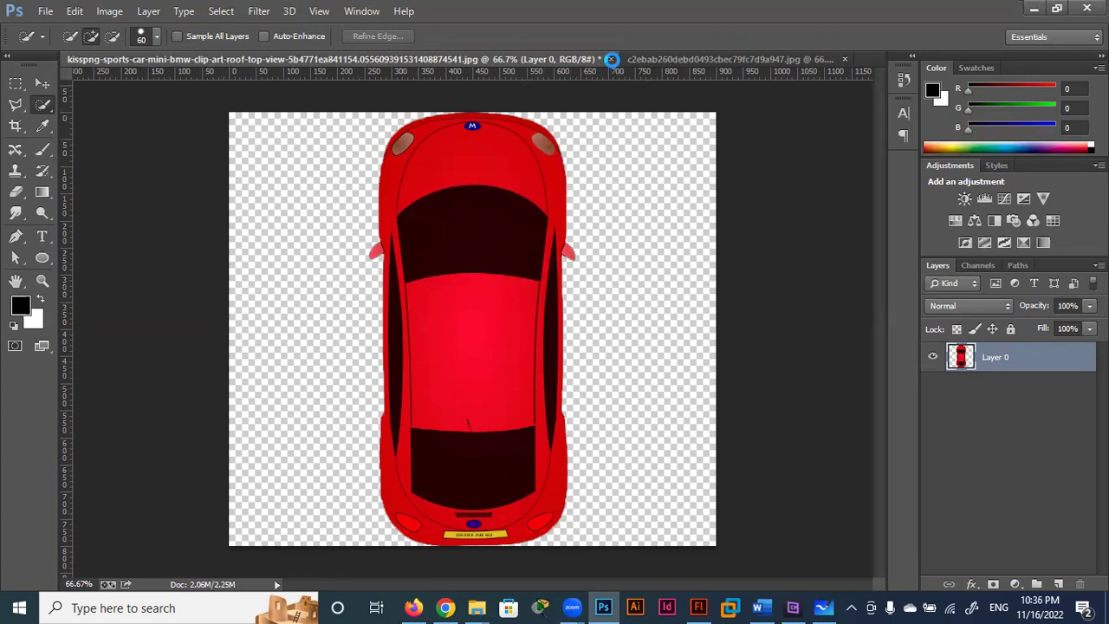
Step: Close the red car document without saving and back out of Save As for the blue car
key(ctrl+w)
click(562, 244)
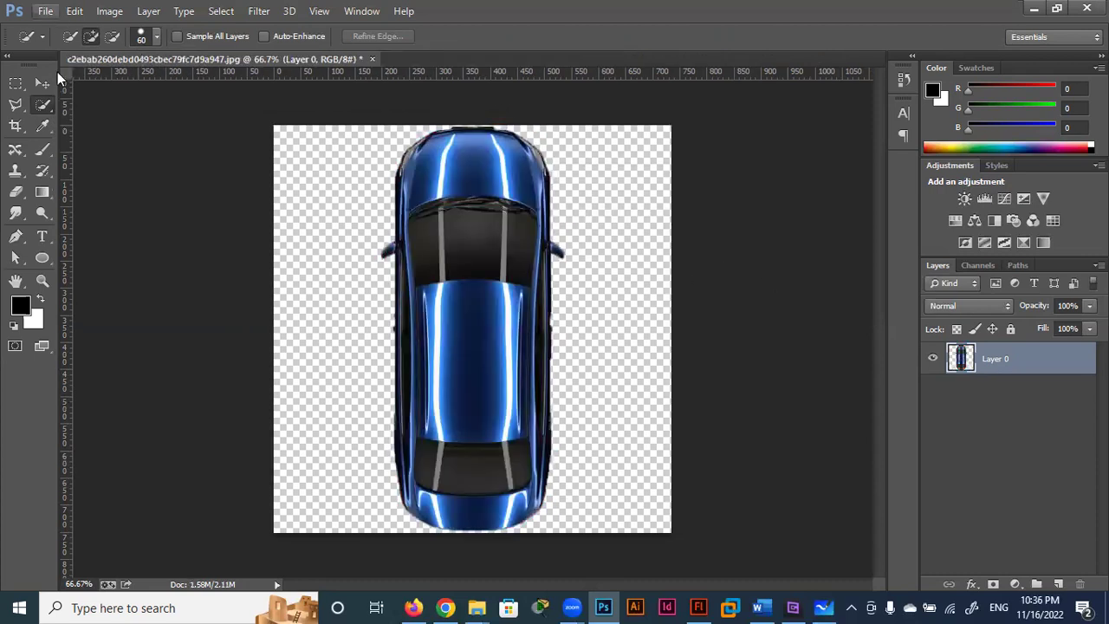
key(alt+f)
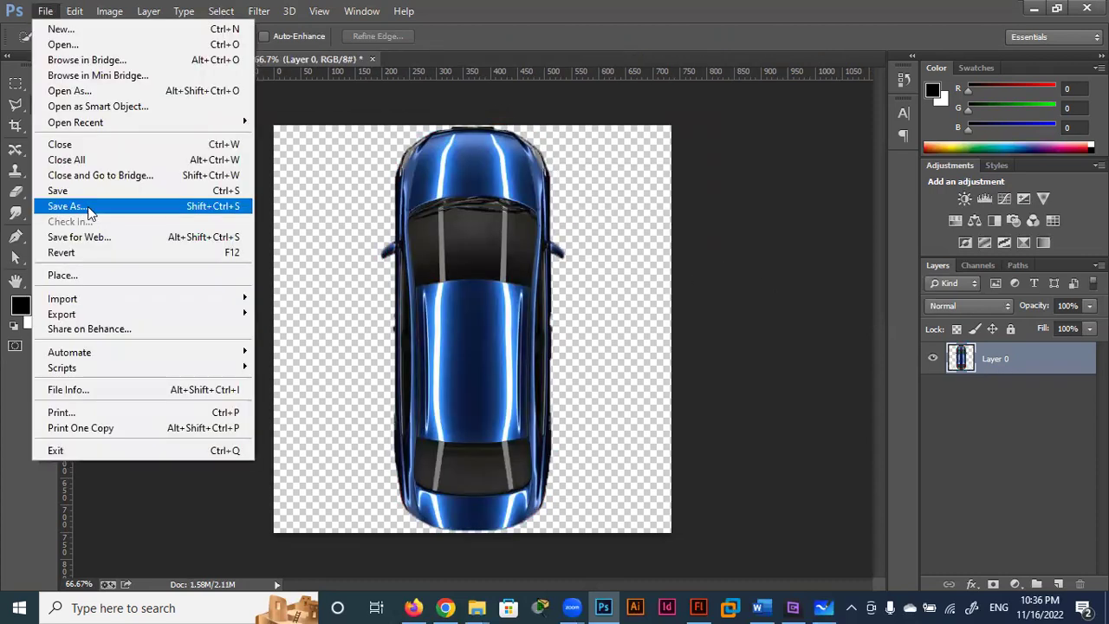
click(88, 208)
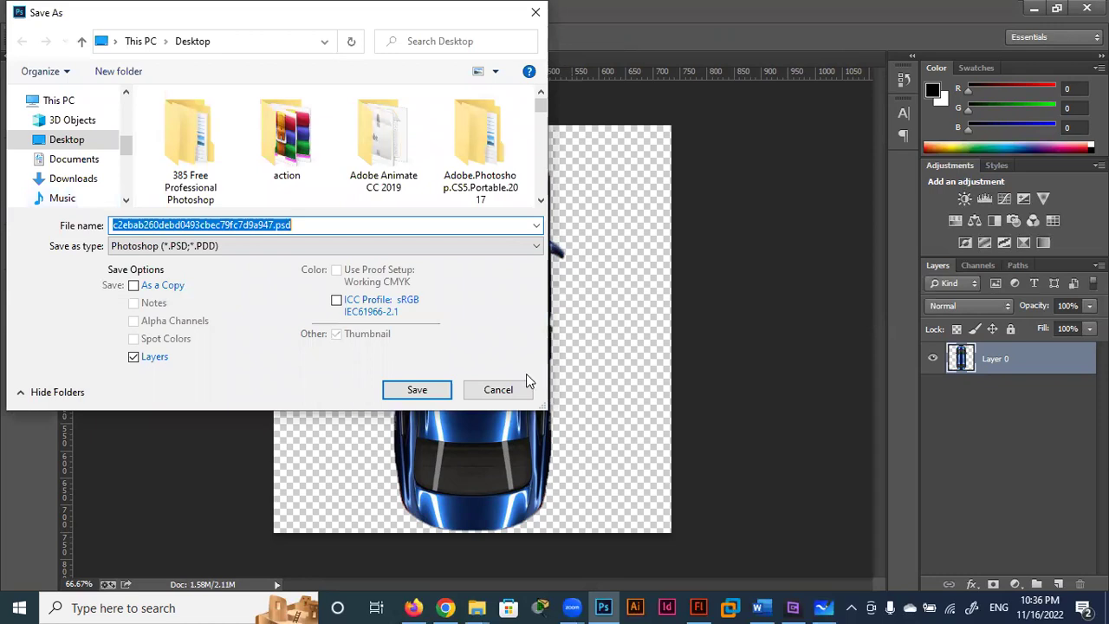
click(499, 390)
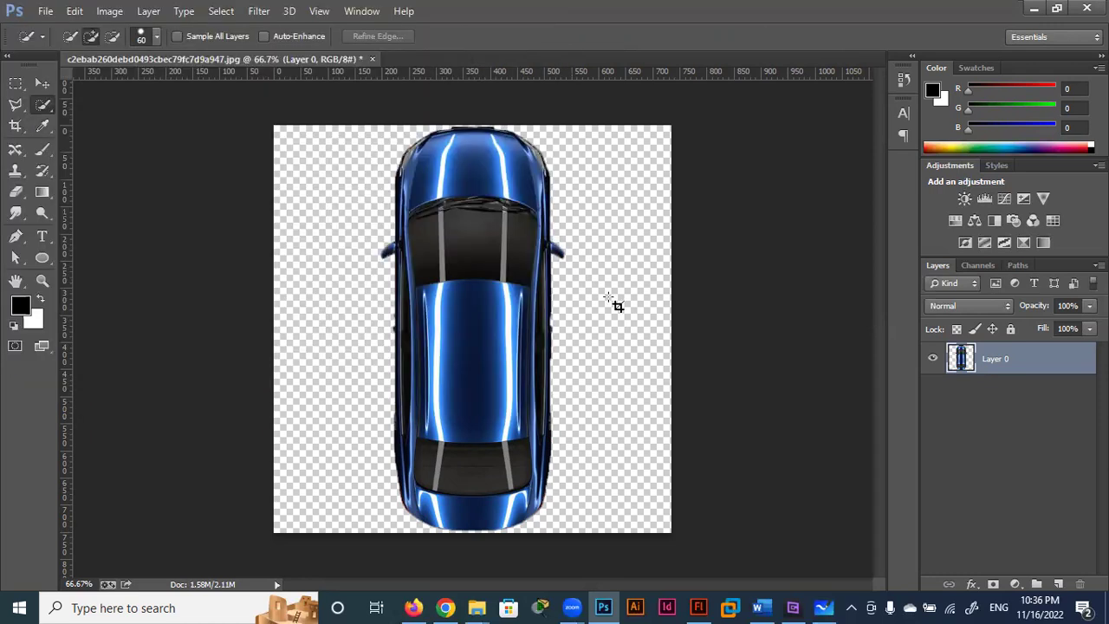
Step: Crop the blue car's canvas in from both sides to the car's width
key(c)
drag(668, 330, 616, 323)
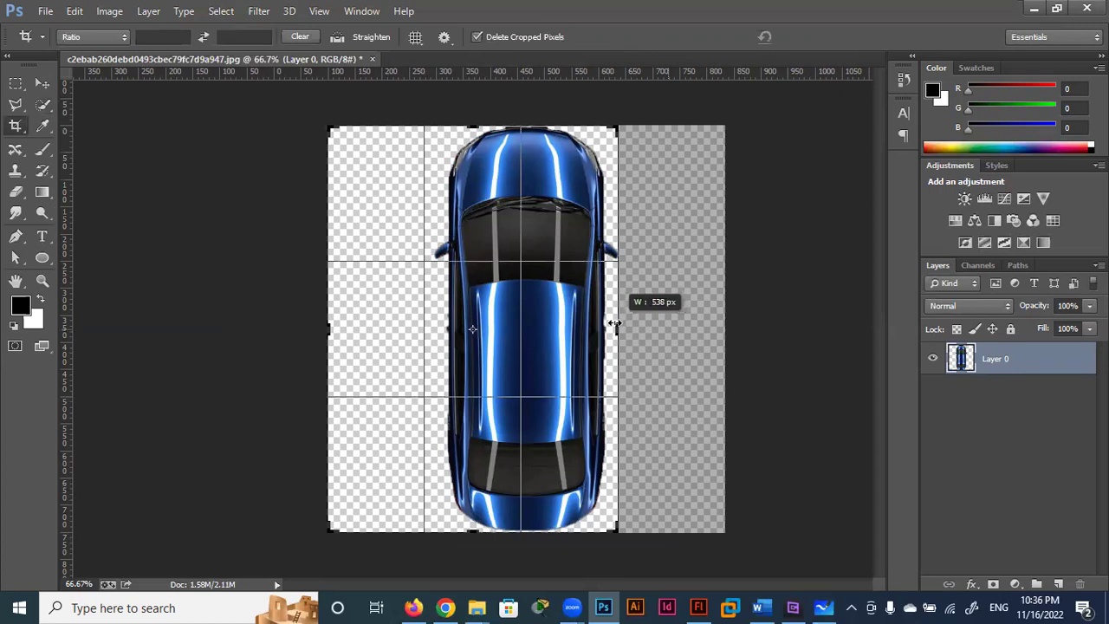
drag(330, 328, 381, 330)
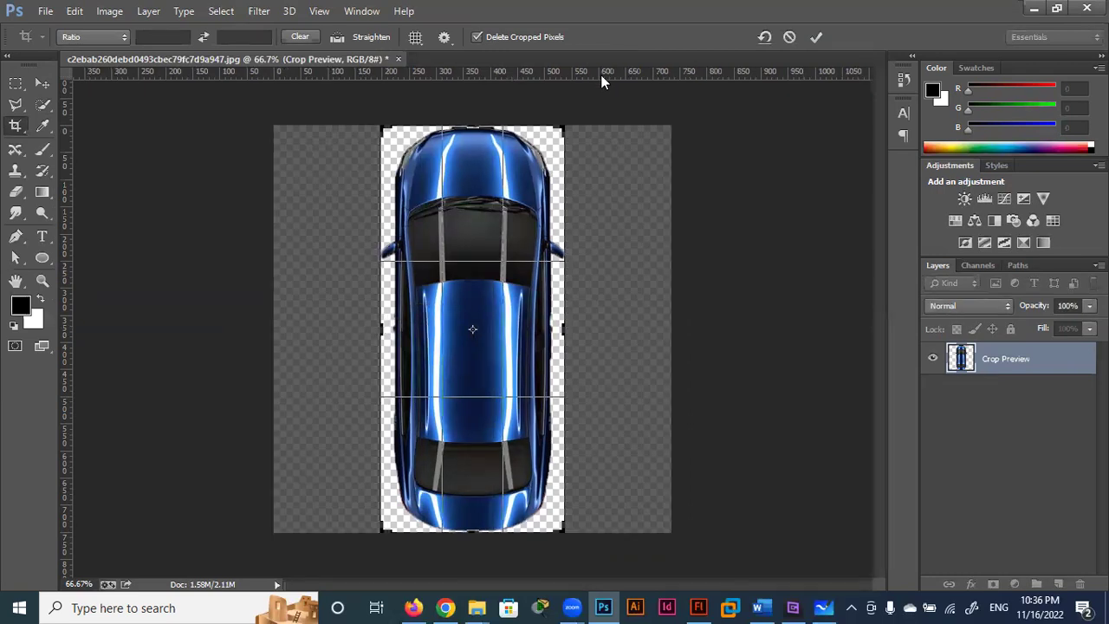
click(817, 38)
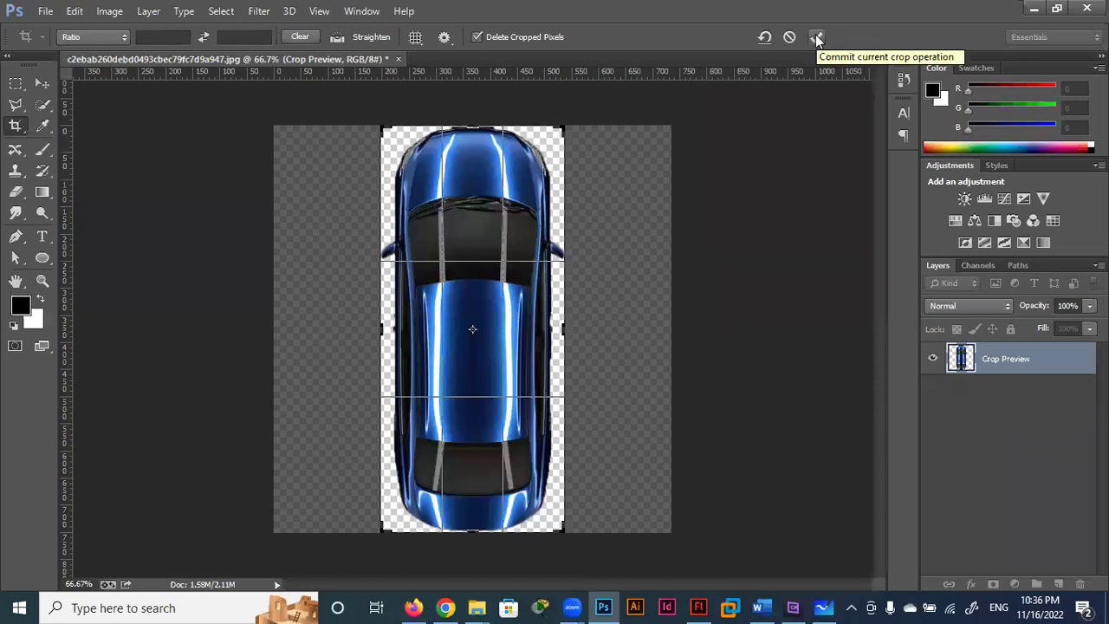
click(816, 36)
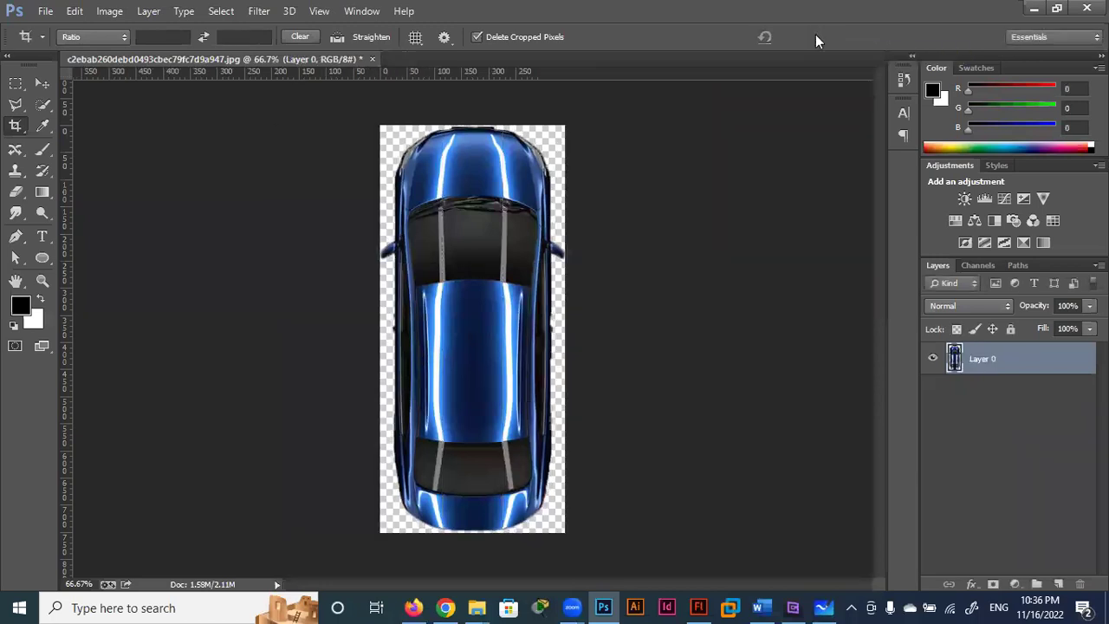
Step: Save the blue car as 'car 3' in PNG format, then close the document without saving
click(45, 13)
click(85, 207)
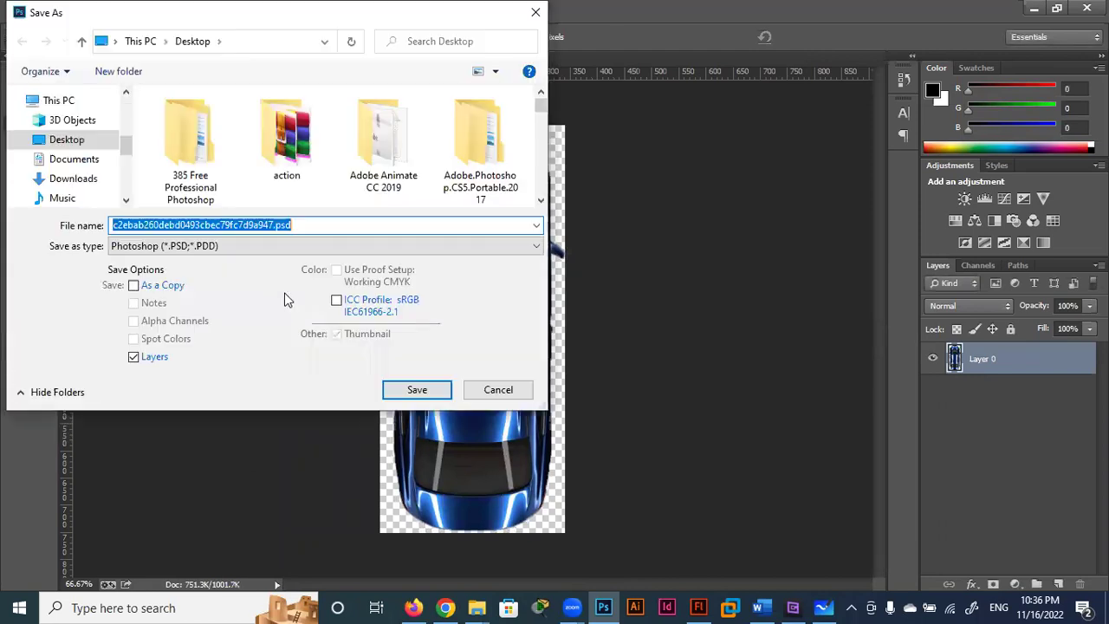
text(car)
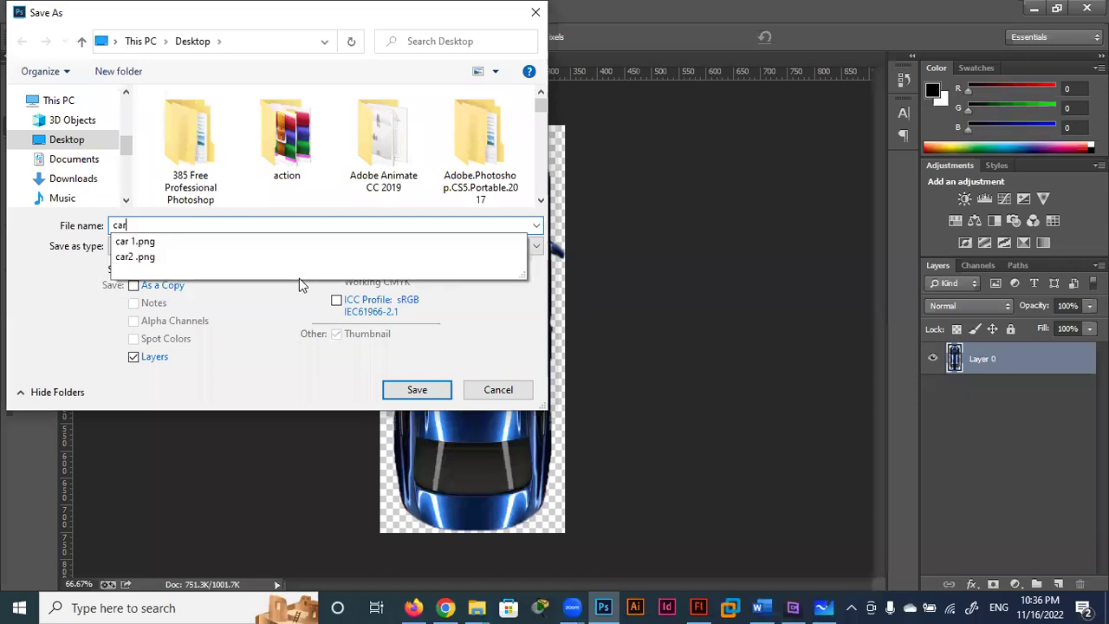
text( 3)
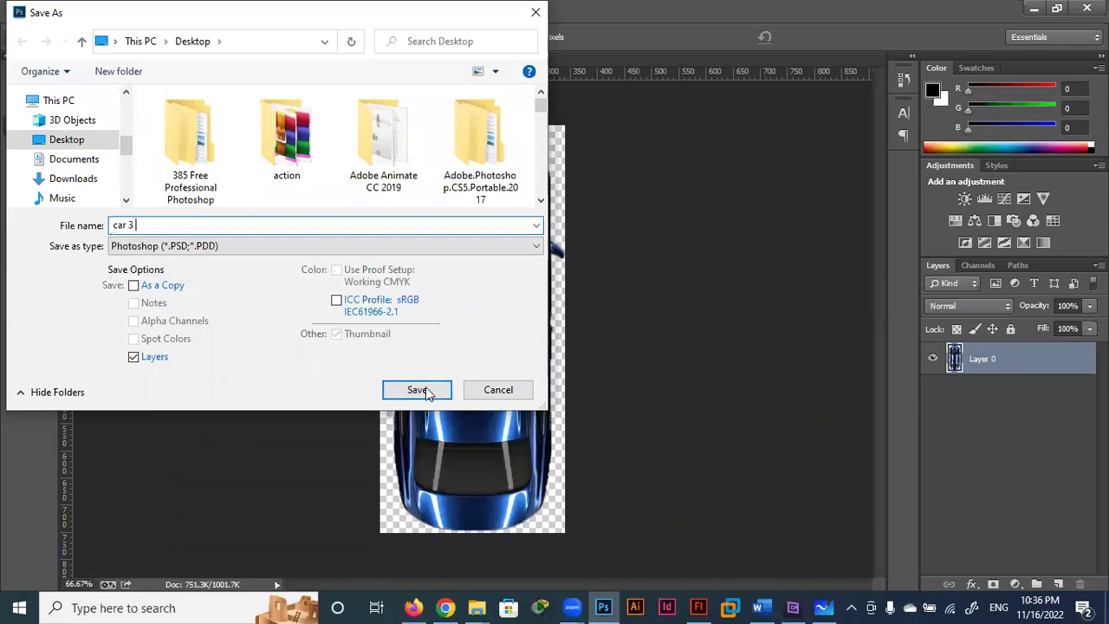
click(326, 246)
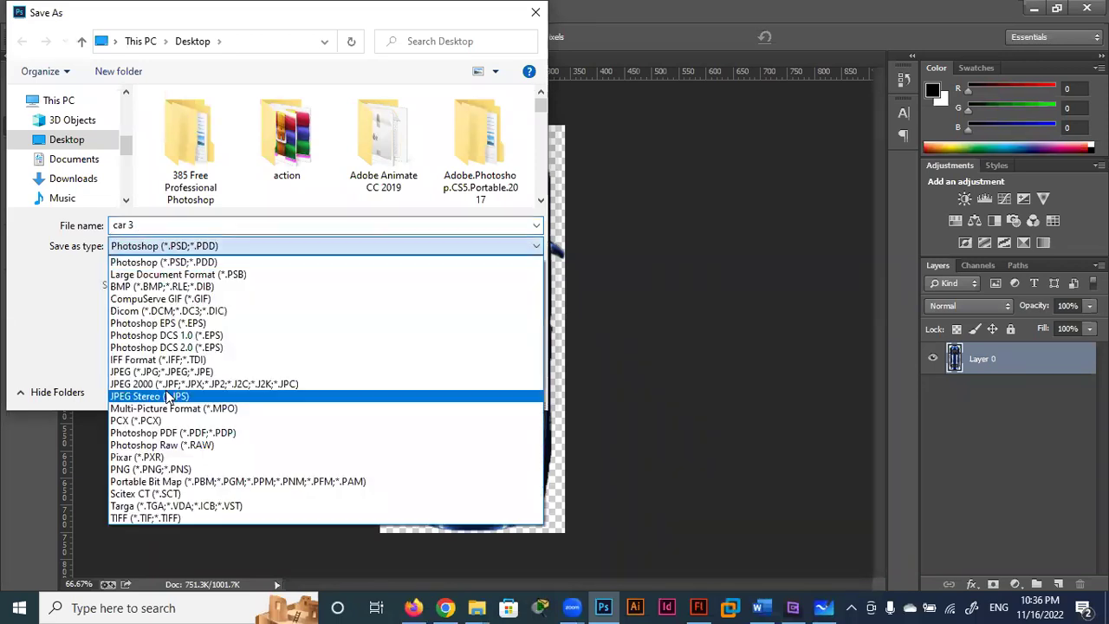
click(171, 469)
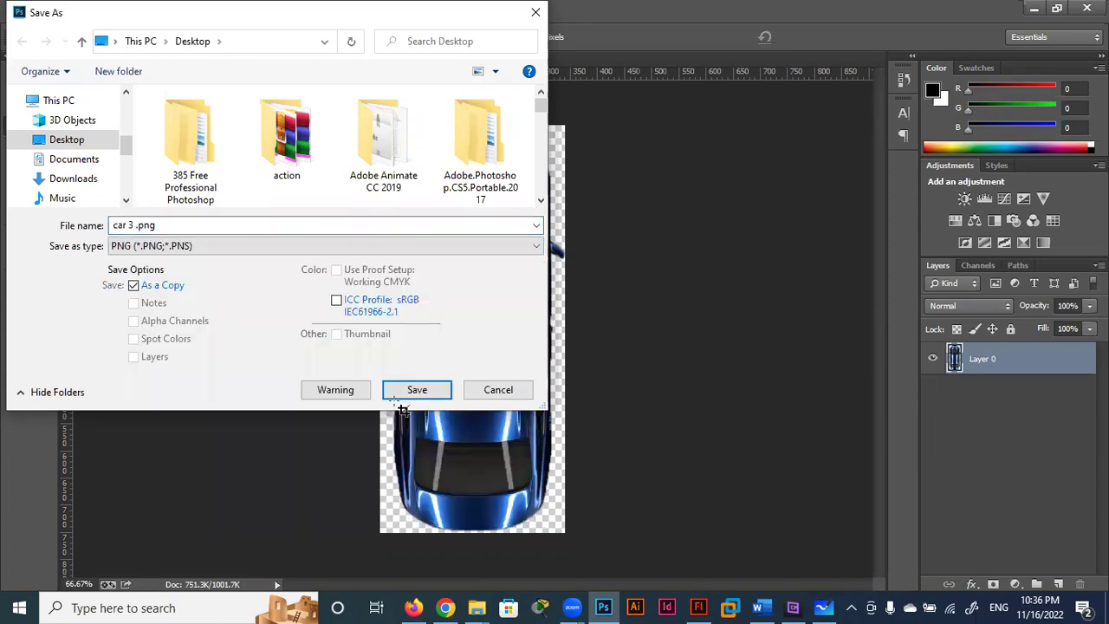
click(399, 394)
key(Return)
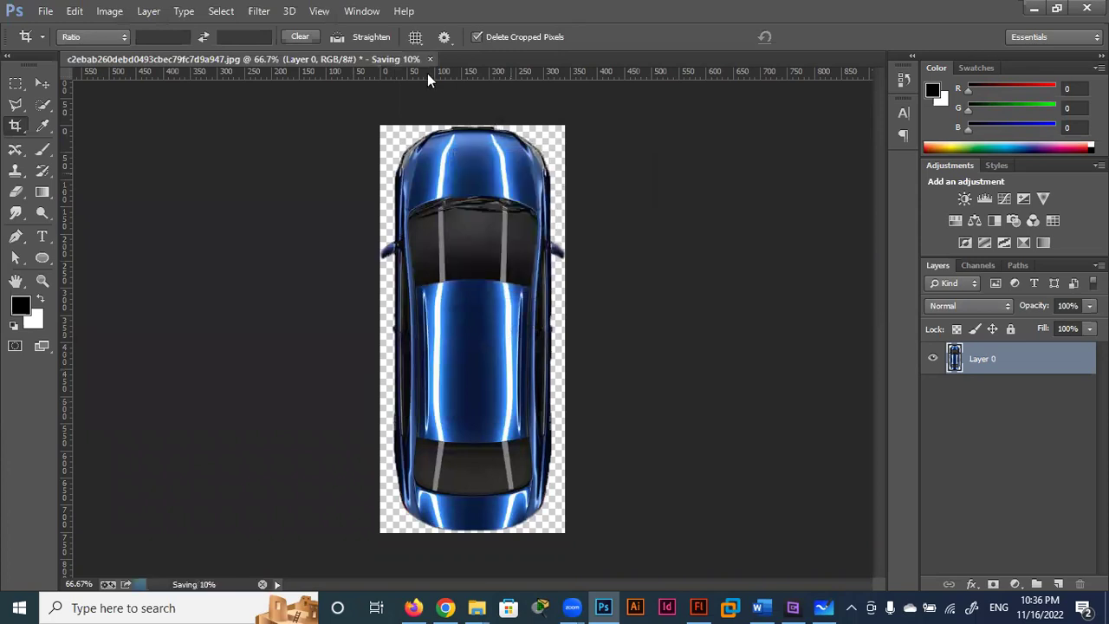
click(373, 59)
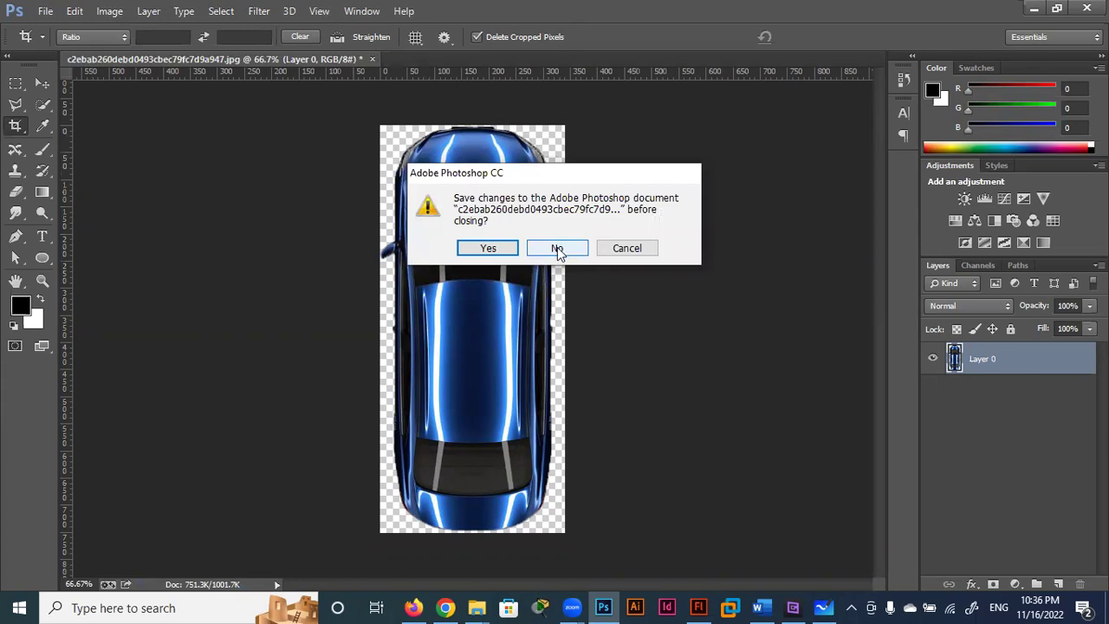
click(557, 248)
Step: Hide Photoshop and drag car 1.png and car2.png from the desktop into Photoshop
key(ctrl+q)
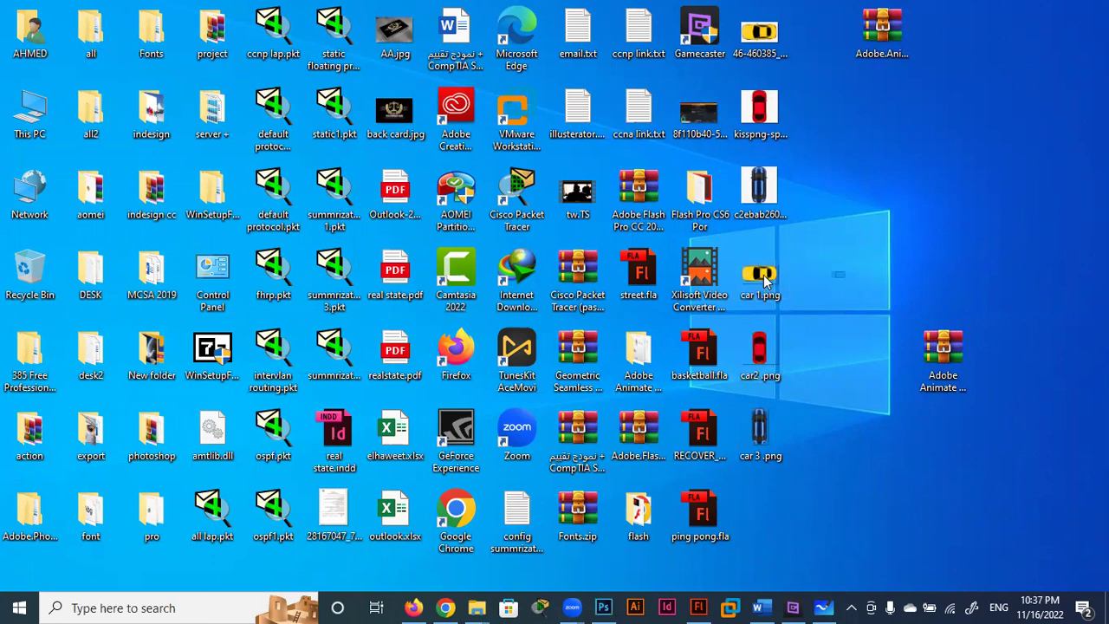
drag(765, 277, 612, 589)
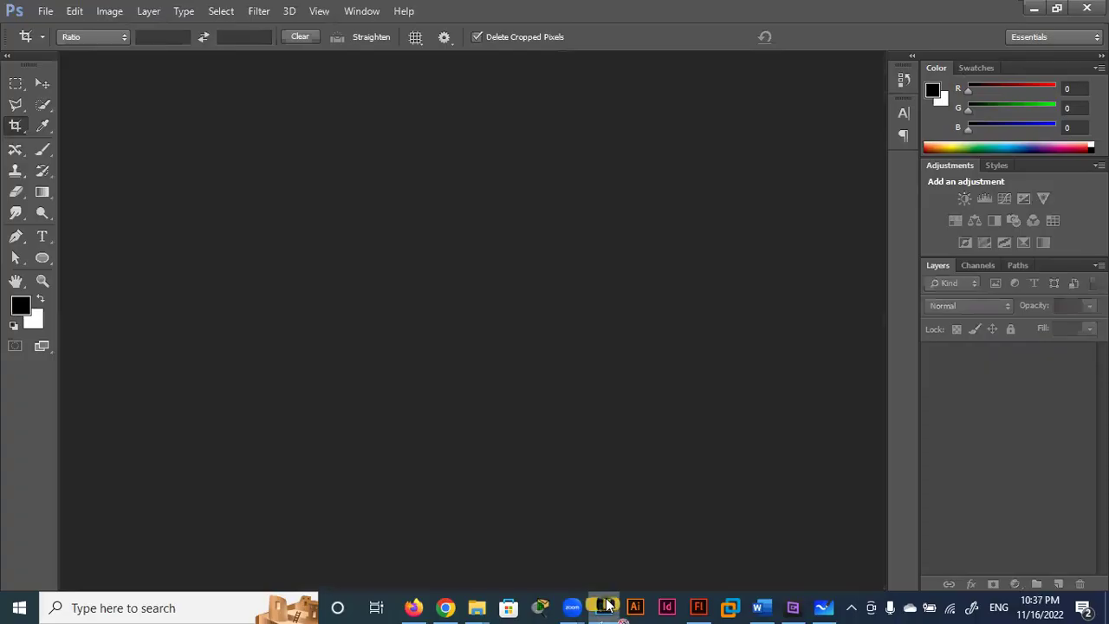
drag(612, 589, 502, 273)
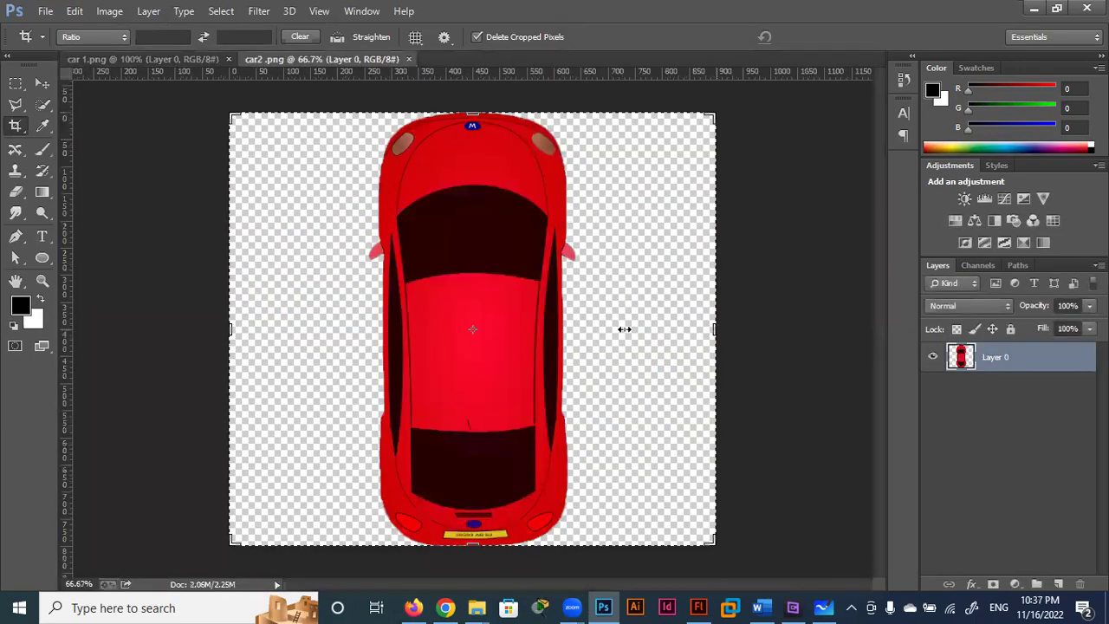
Step: Crop the empty sides off the red car image, save it and close it
drag(624, 329, 659, 330)
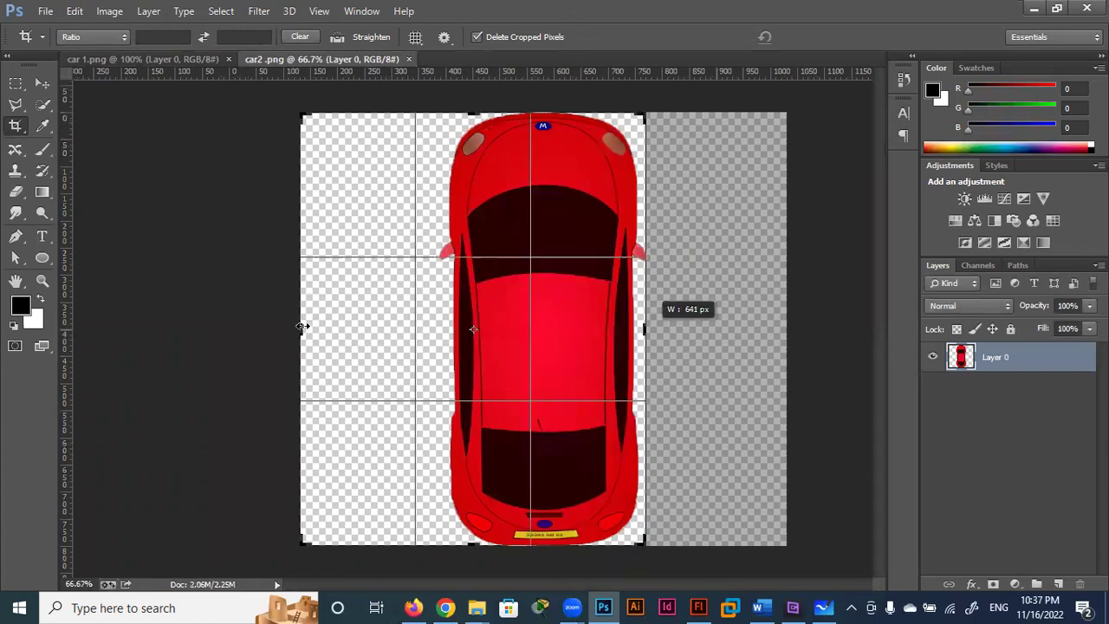
drag(303, 327, 371, 330)
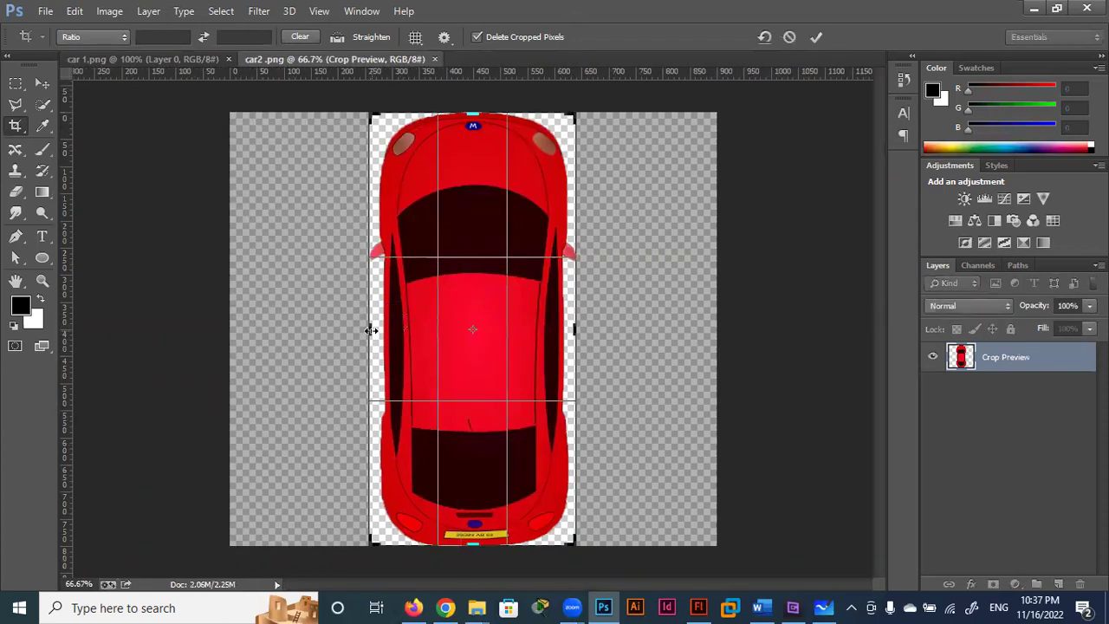
click(816, 37)
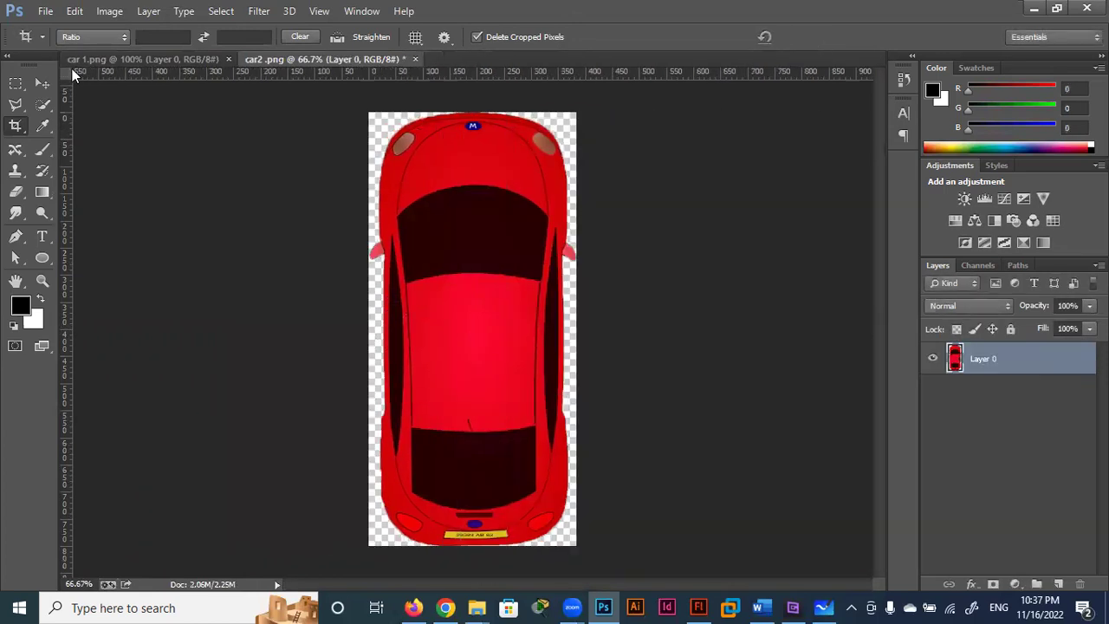
click(46, 11)
click(80, 191)
key(ctrl+w)
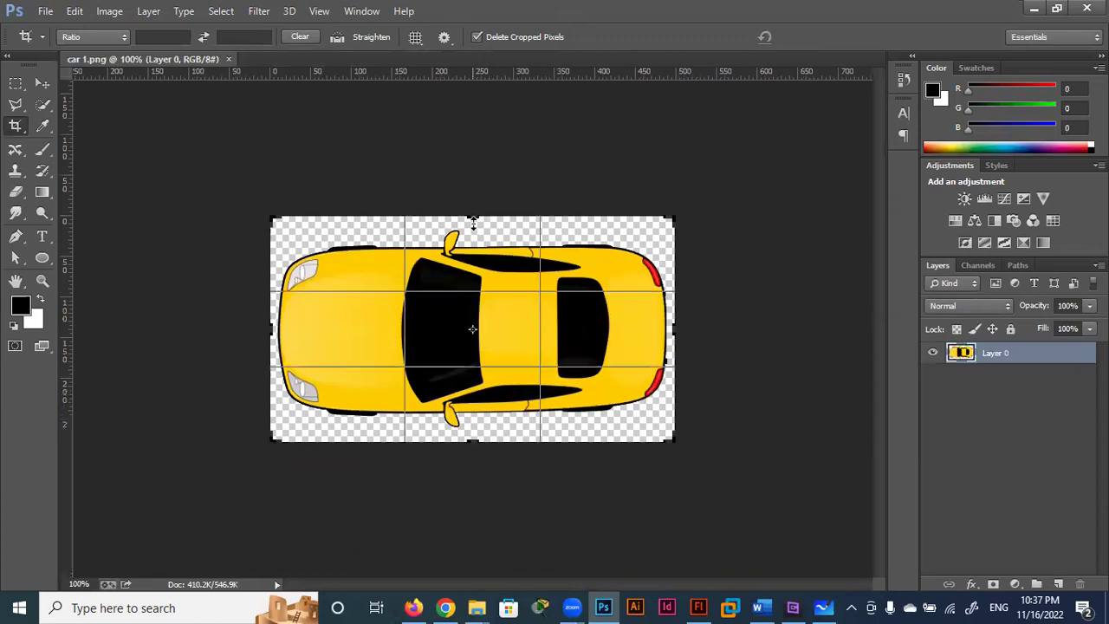
Step: Crop the empty strips above and below the yellow car, save, close, and minimize Photoshop
drag(473, 222, 473, 238)
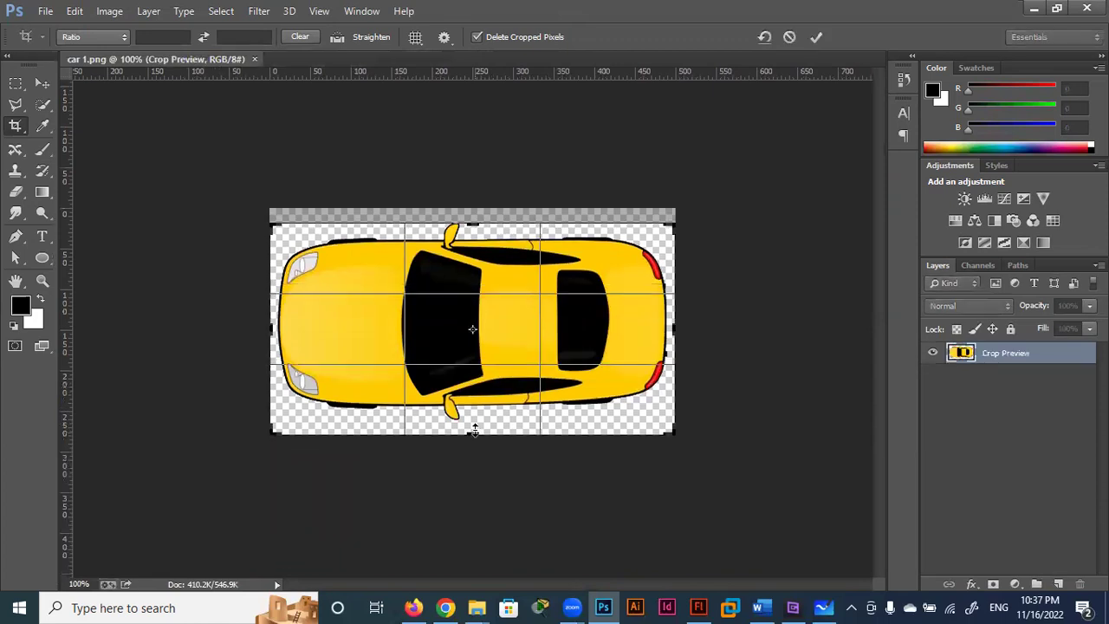
drag(475, 426, 460, 416)
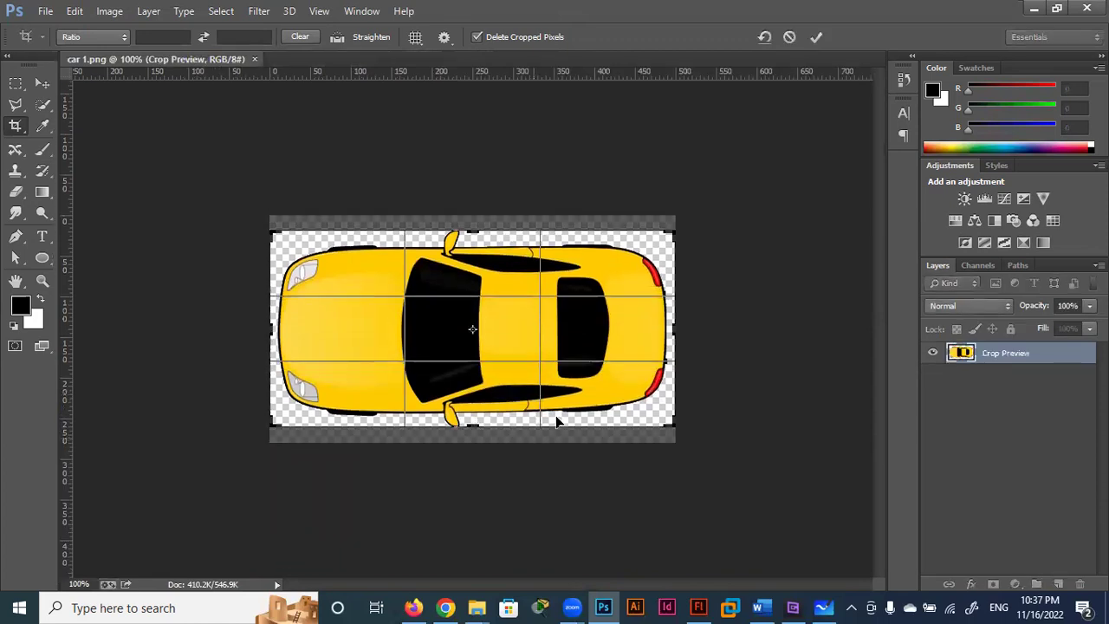
click(817, 39)
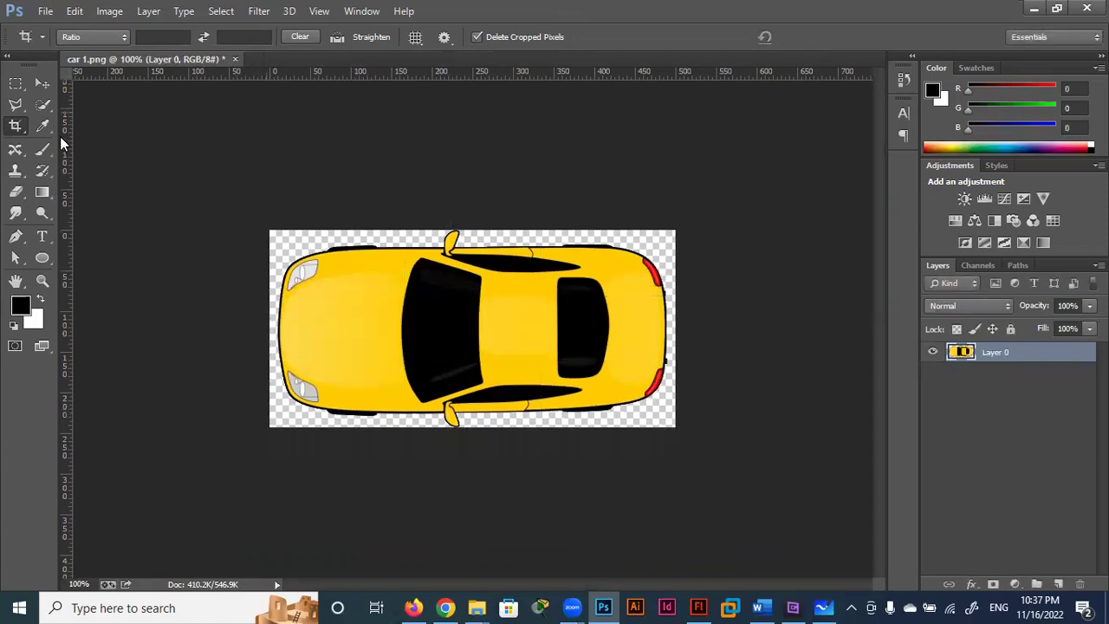
click(42, 12)
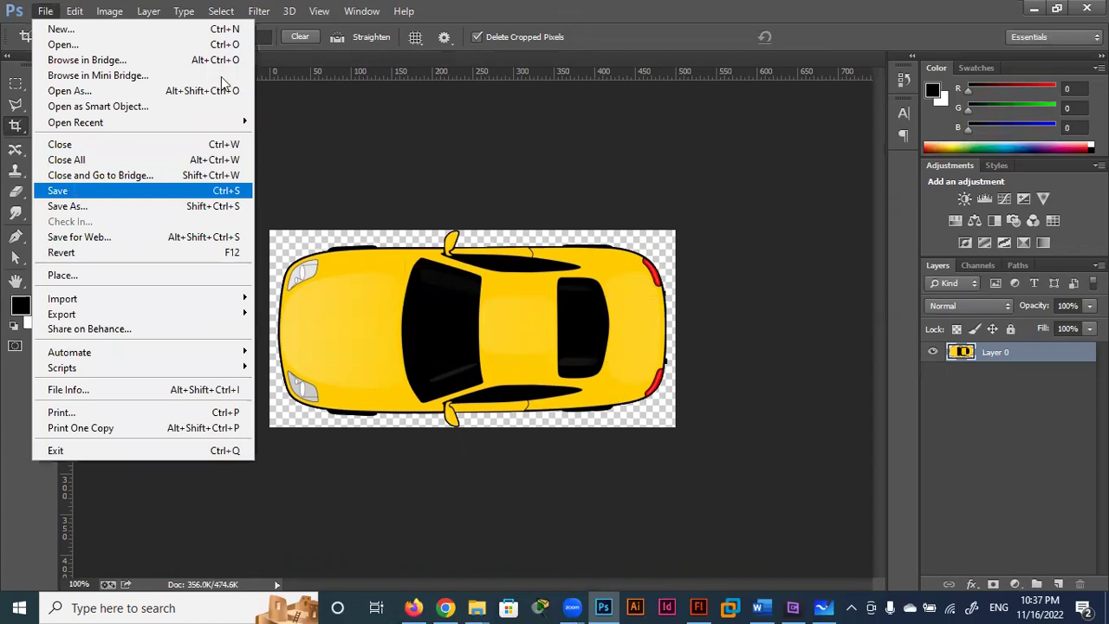
click(78, 192)
click(230, 60)
click(1034, 8)
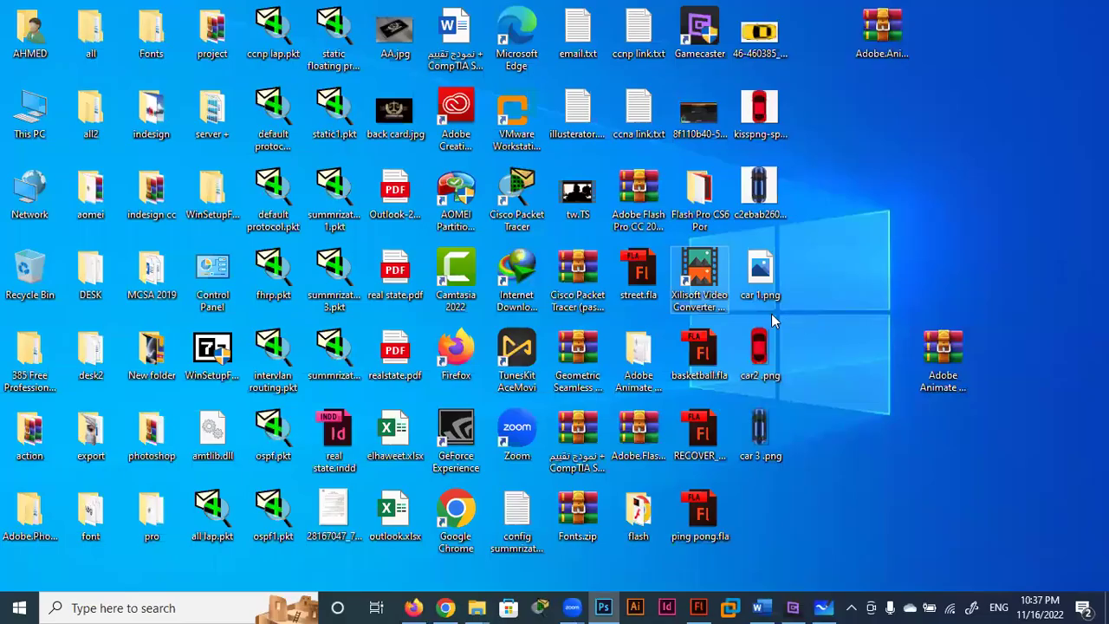
Step: Drag the three car files across the taskbar and close the car images reopened in Photoshop
drag(751, 476, 777, 260)
drag(750, 377, 711, 604)
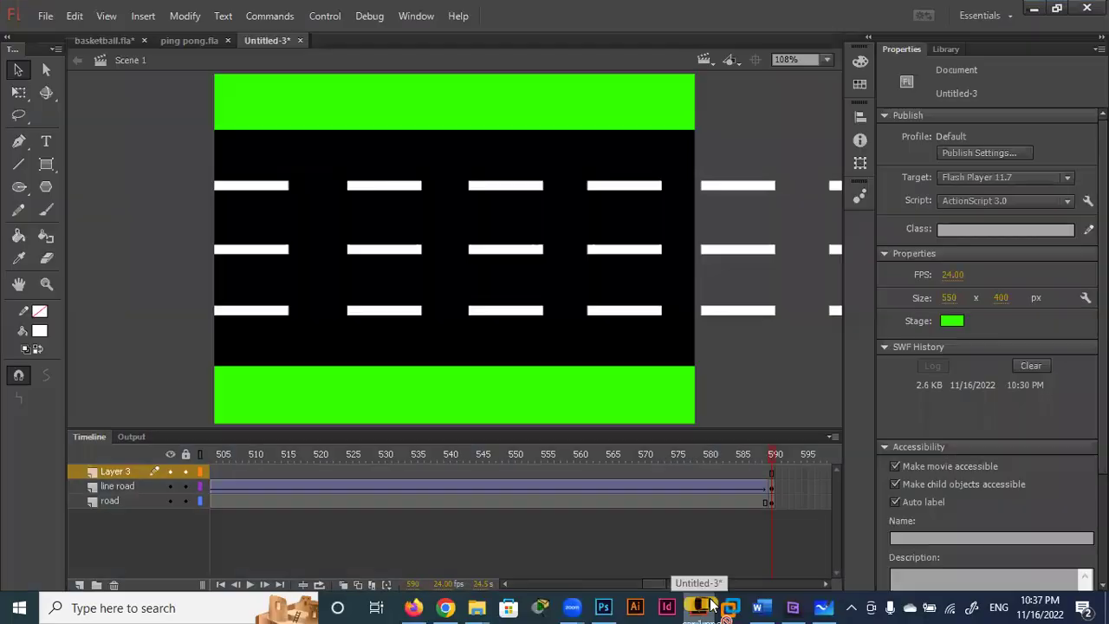
drag(710, 604, 618, 604)
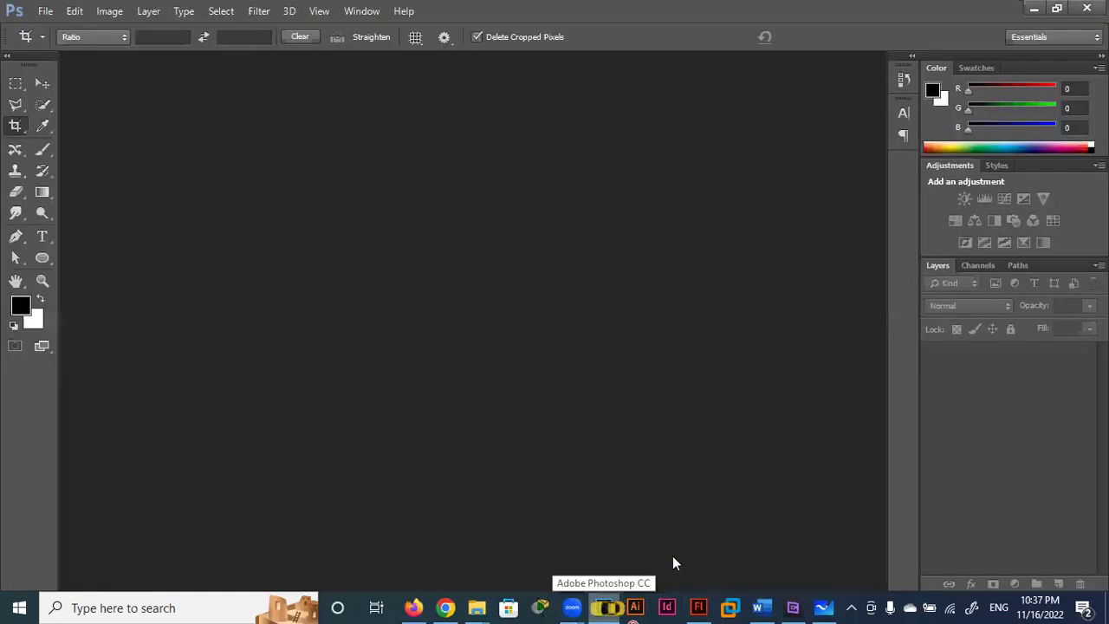
drag(618, 604, 591, 279)
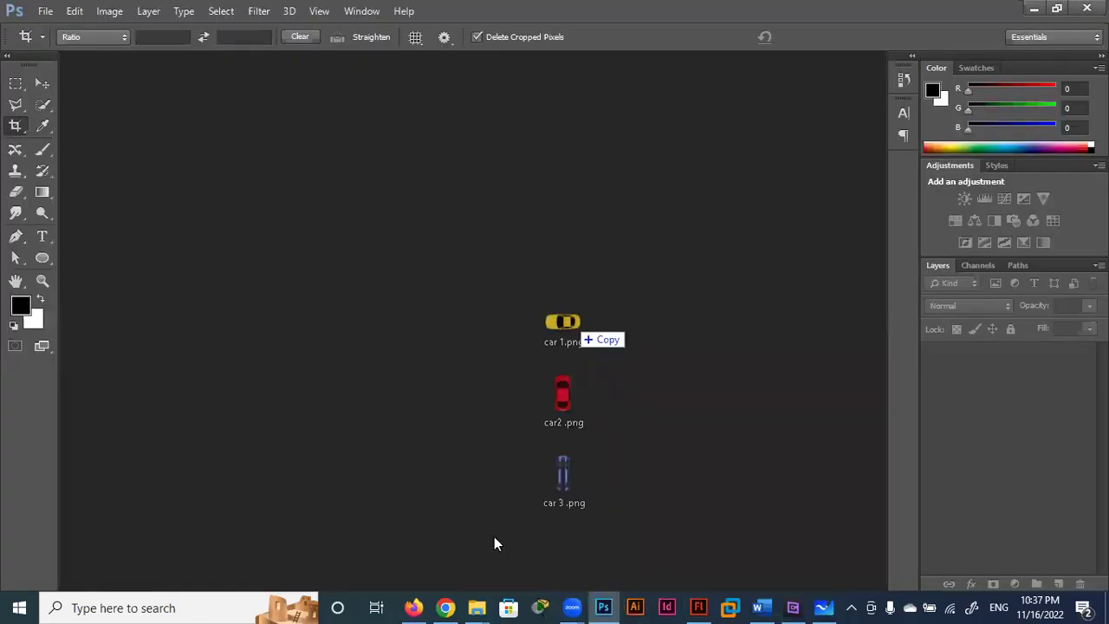
mouse_move(568, 335)
mouse_down()
mouse_move(488, 606)
mouse_move(637, 201)
mouse_up()
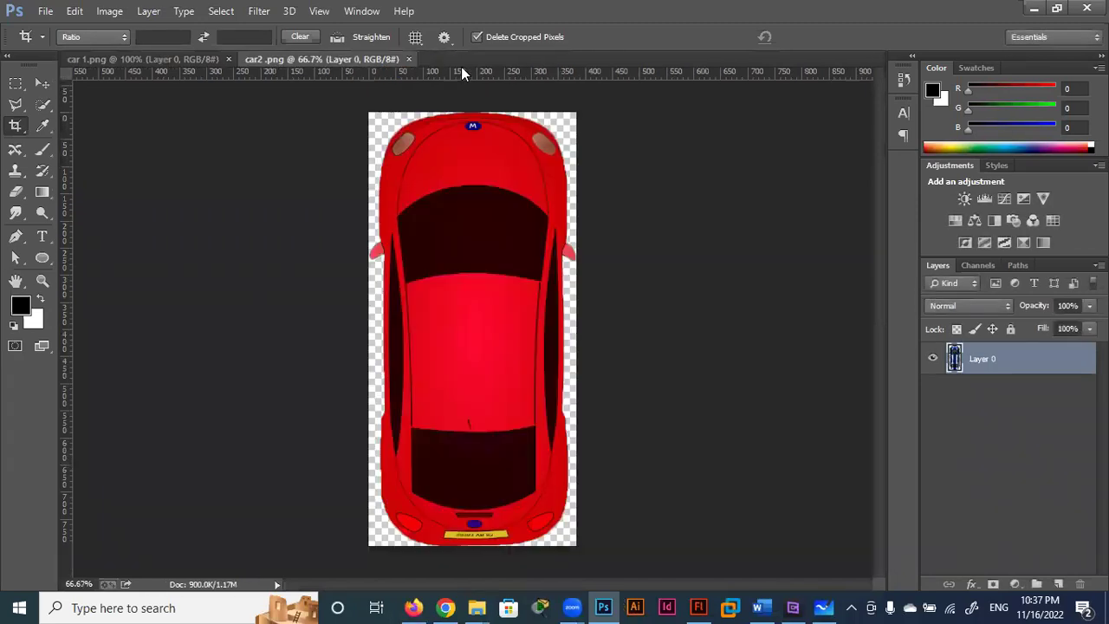
click(228, 59)
click(228, 59)
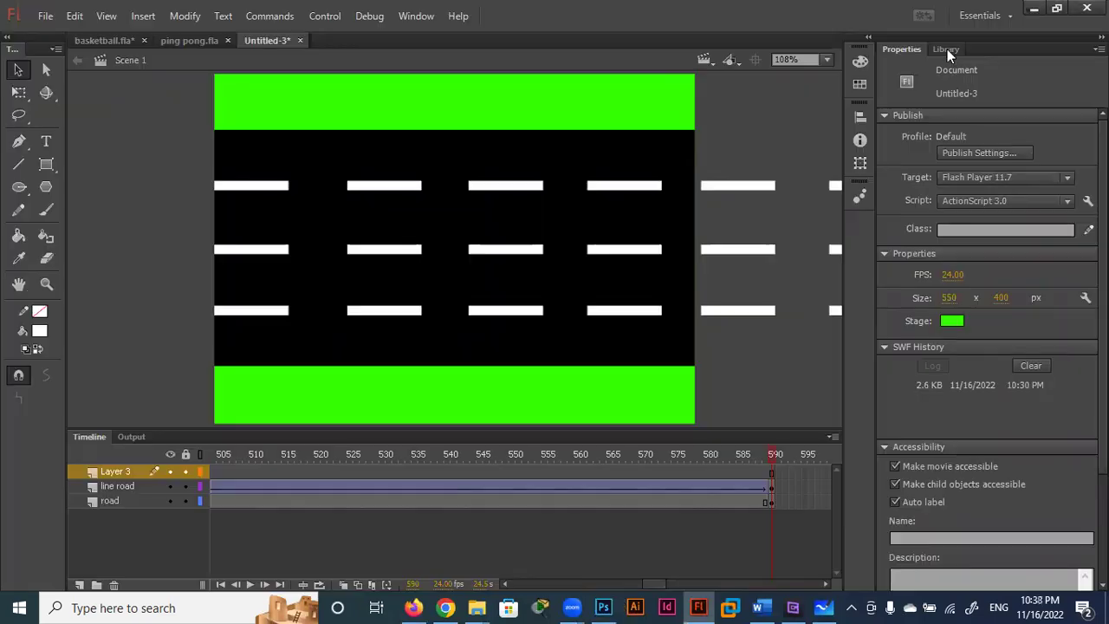
Step: Drag car 1.png, car2.png and car 3.png from the desktop into Flash's Library panel
key(super+d)
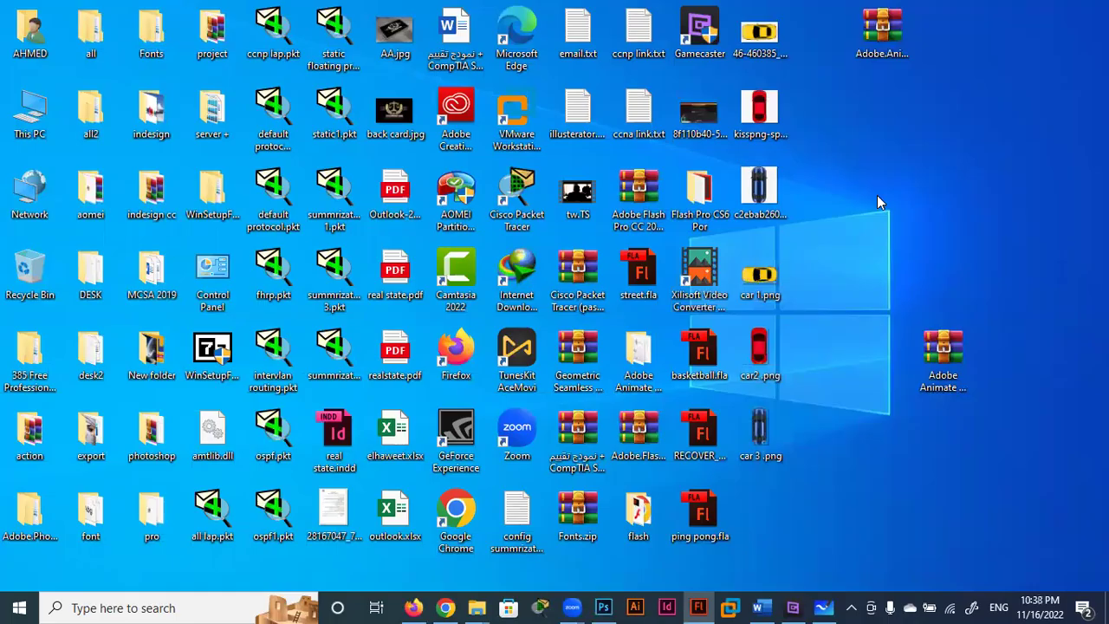
mouse_move(819, 271)
mouse_down()
mouse_move(744, 458)
mouse_move(702, 607)
mouse_up()
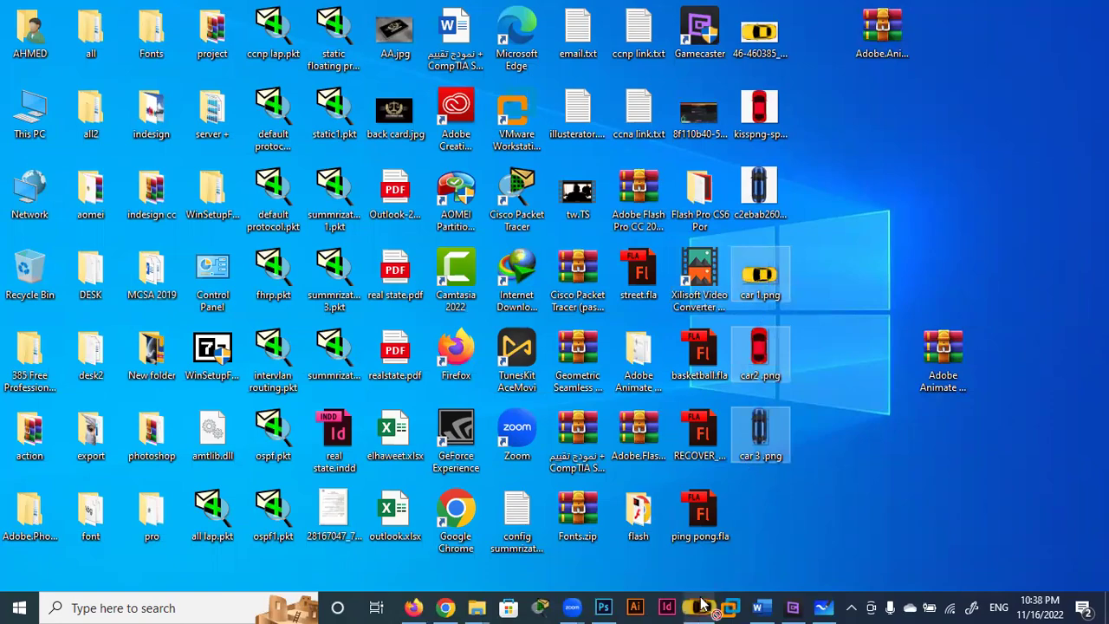
drag(881, 428, 974, 348)
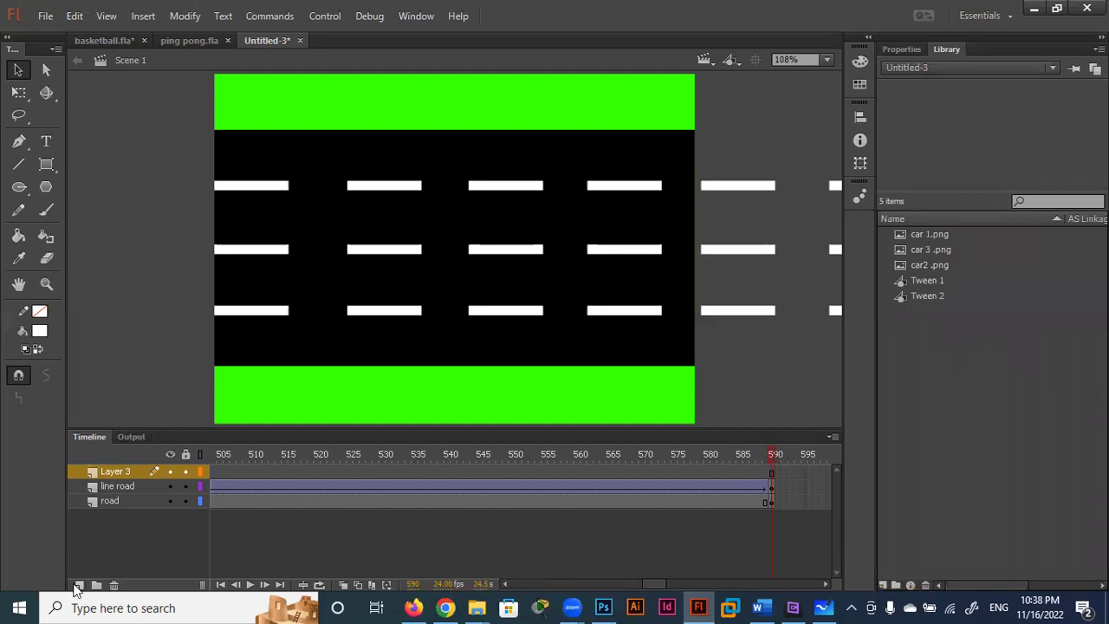
Step: Rename Layer 3 to 'car 1' and add a new layer named 'car 2'
double_click(117, 471)
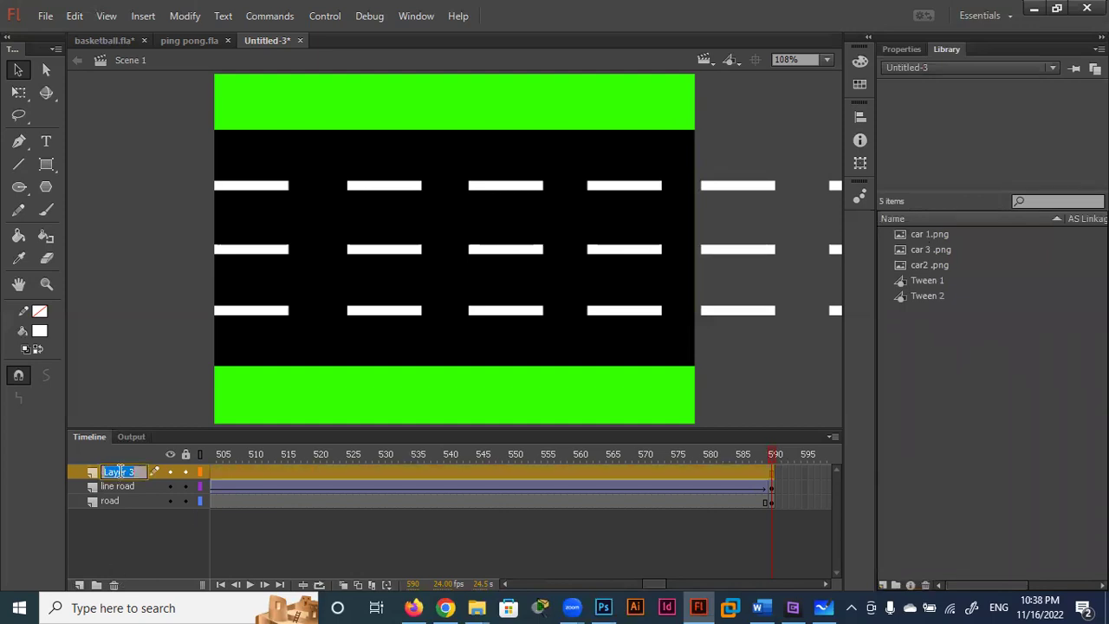
text(car)
text( 1)
click(77, 585)
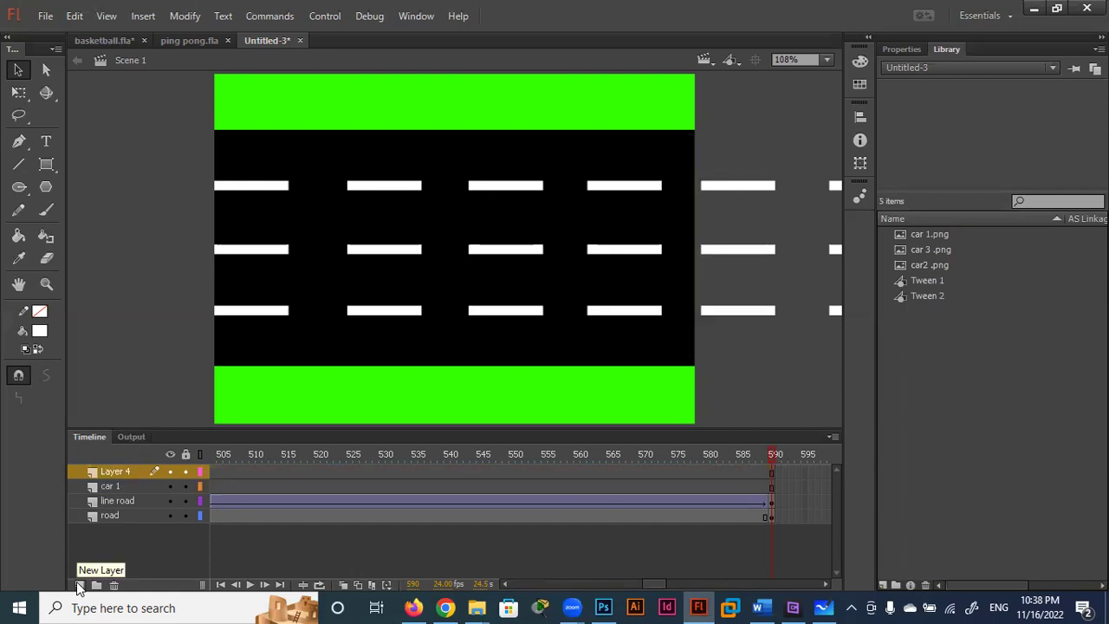
key(r)
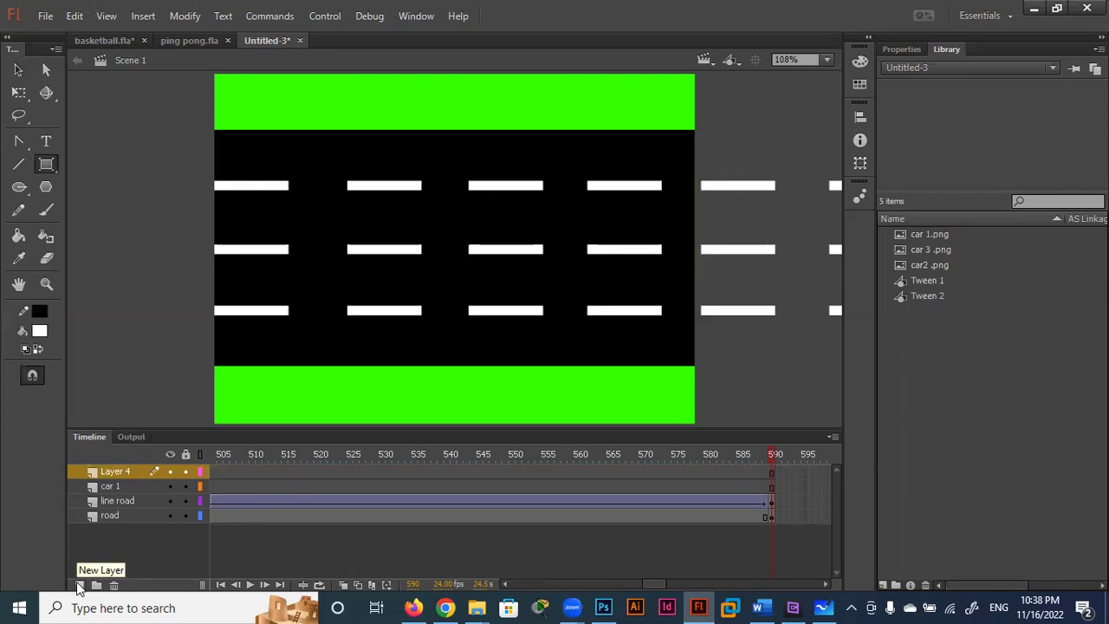
double_click(127, 473)
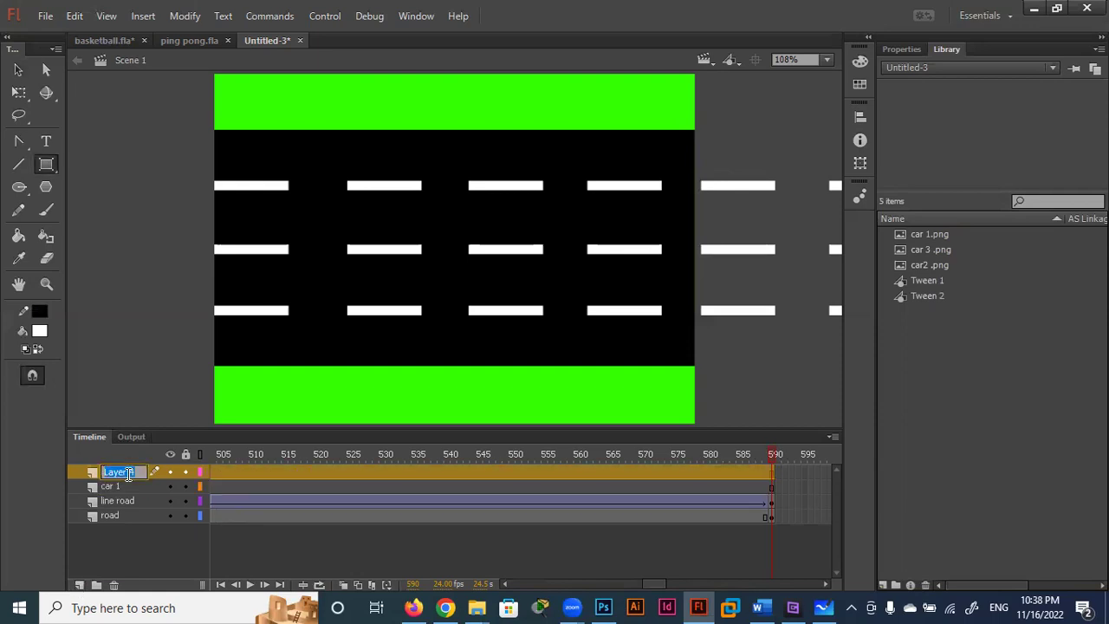
text(car 2)
key(Return)
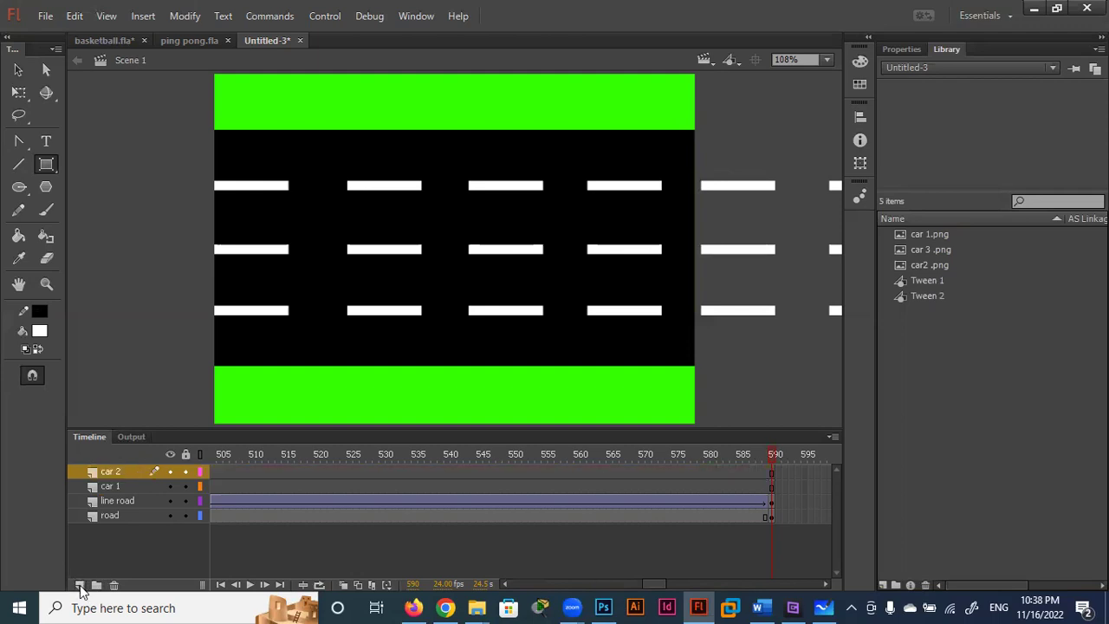
Step: Add another new layer and name it 'car 3'
click(79, 585)
double_click(115, 473)
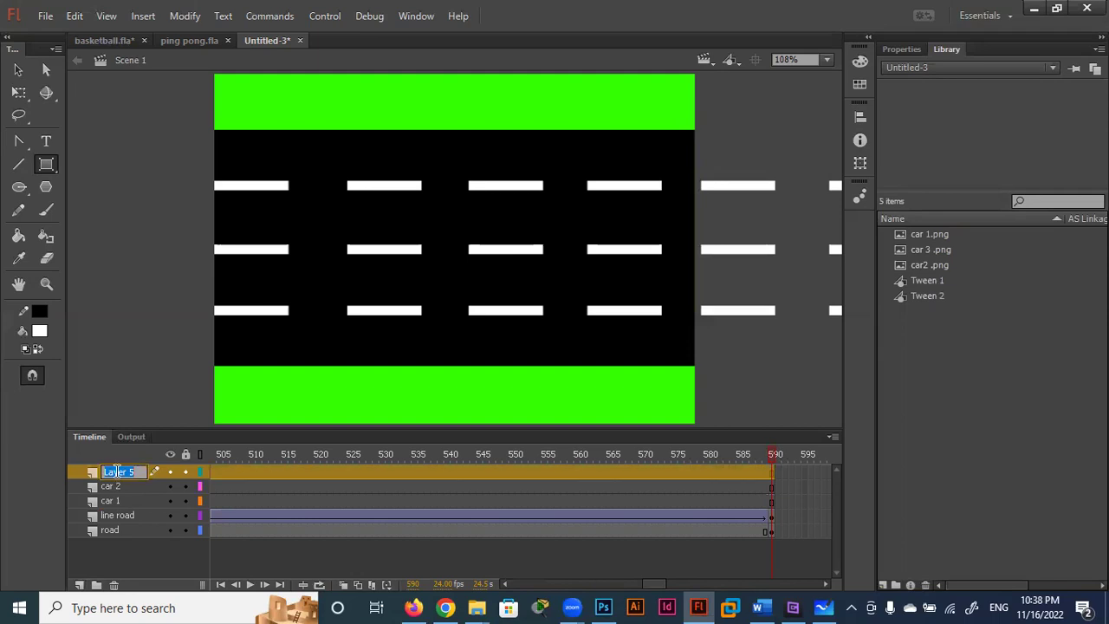
text(car 3)
key(Return)
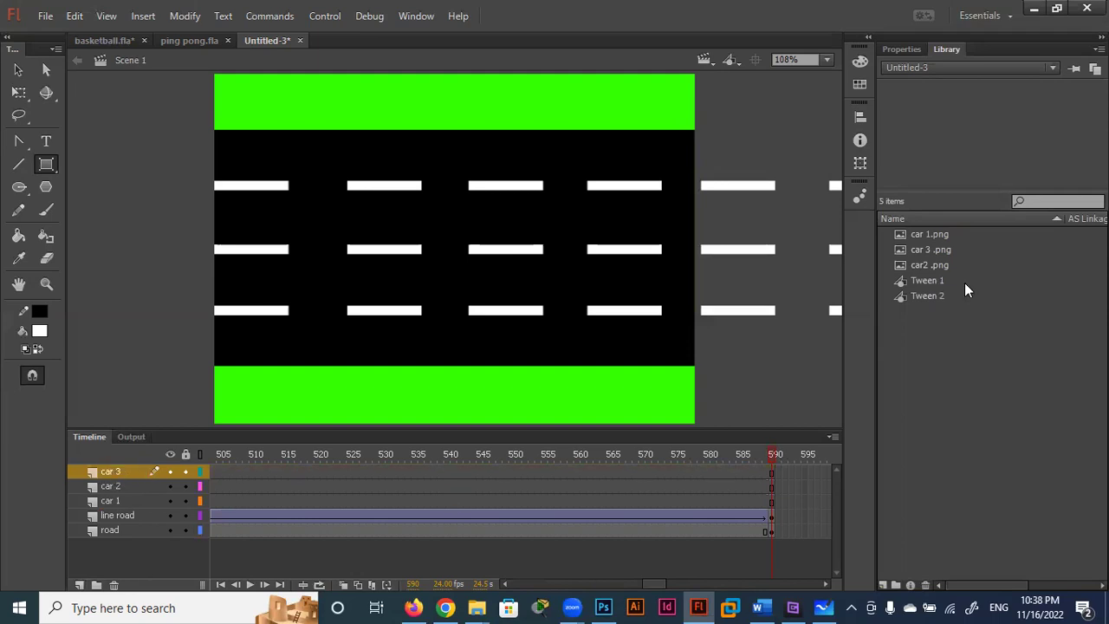
Step: Place the yellow car 1.png from the Library onto the stage over the road
click(922, 237)
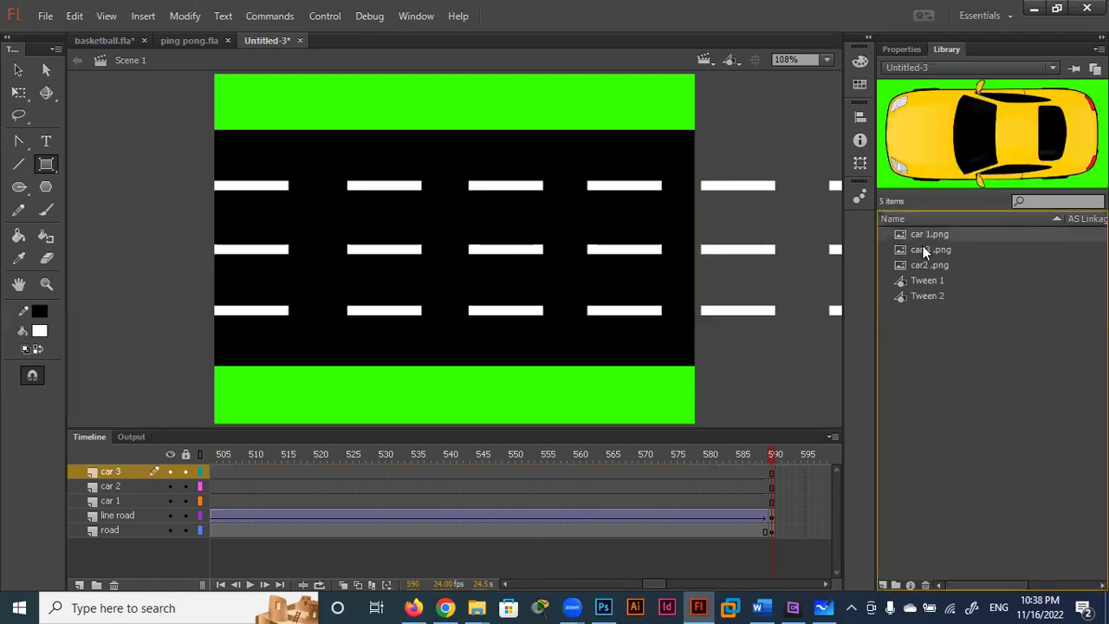
drag(906, 237, 648, 164)
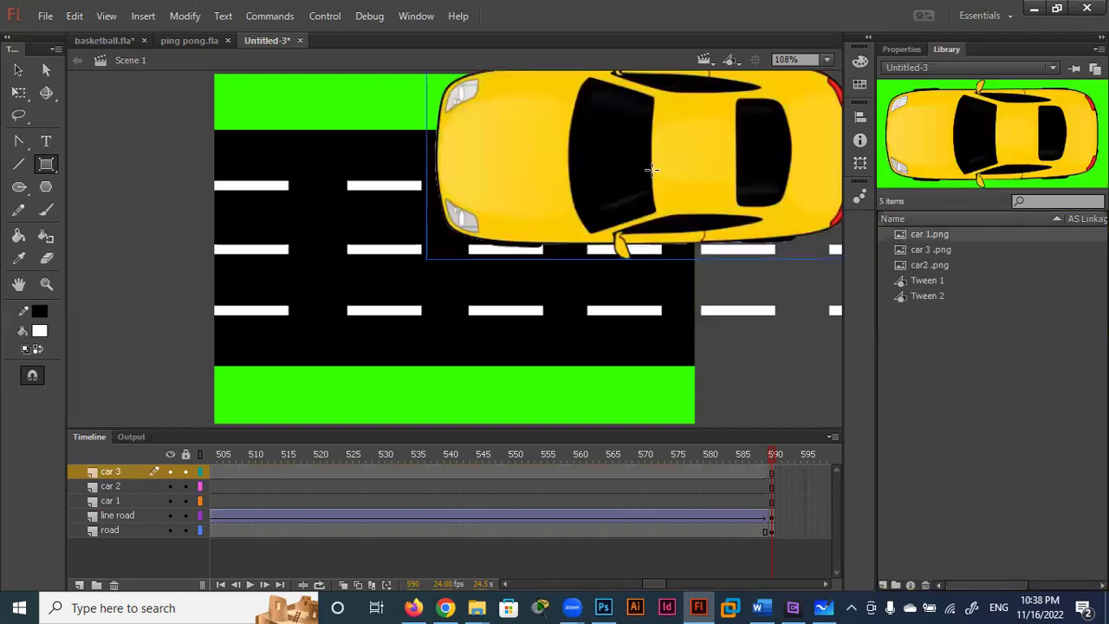
click(18, 70)
drag(595, 259, 317, 281)
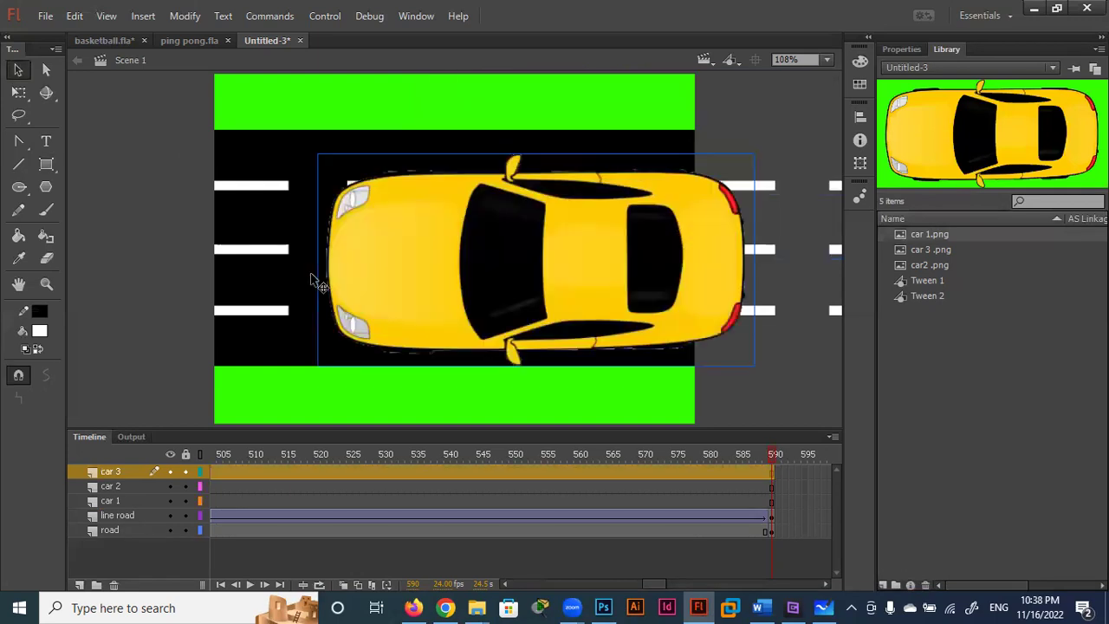
Step: Scale the yellow car down to lane size and move it to the upper lane's right end
click(19, 92)
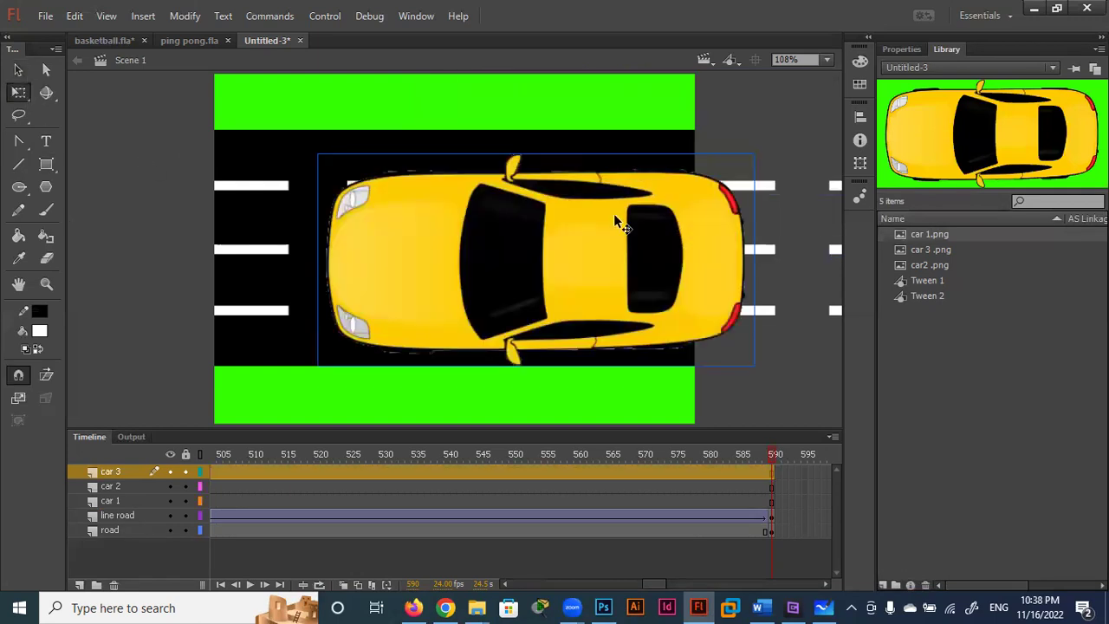
click(756, 154)
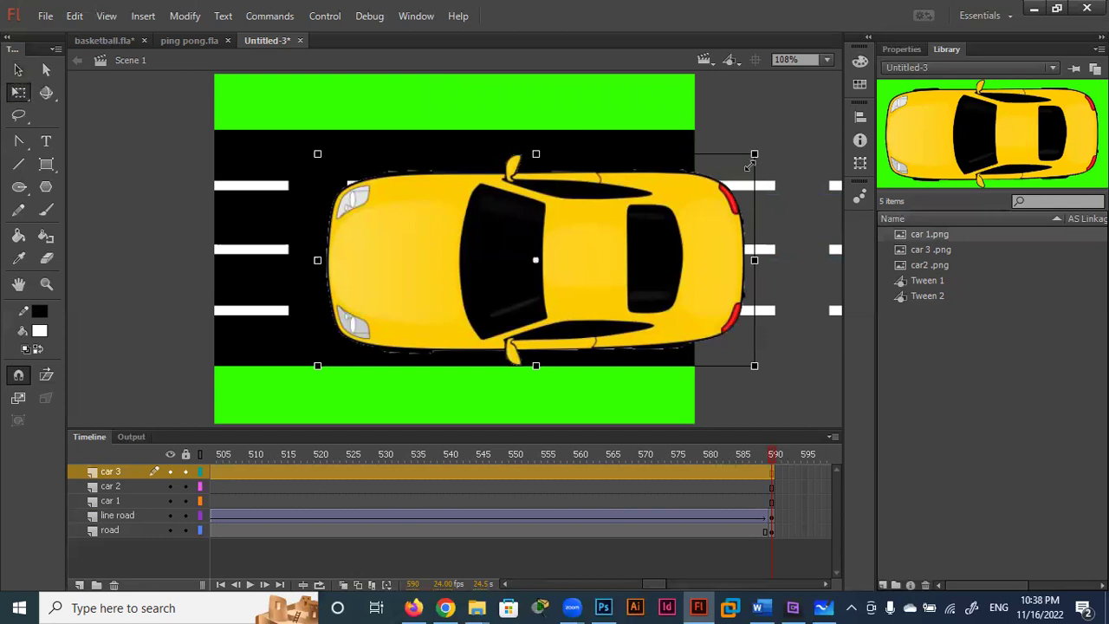
drag(755, 154, 615, 222)
drag(703, 249, 708, 243)
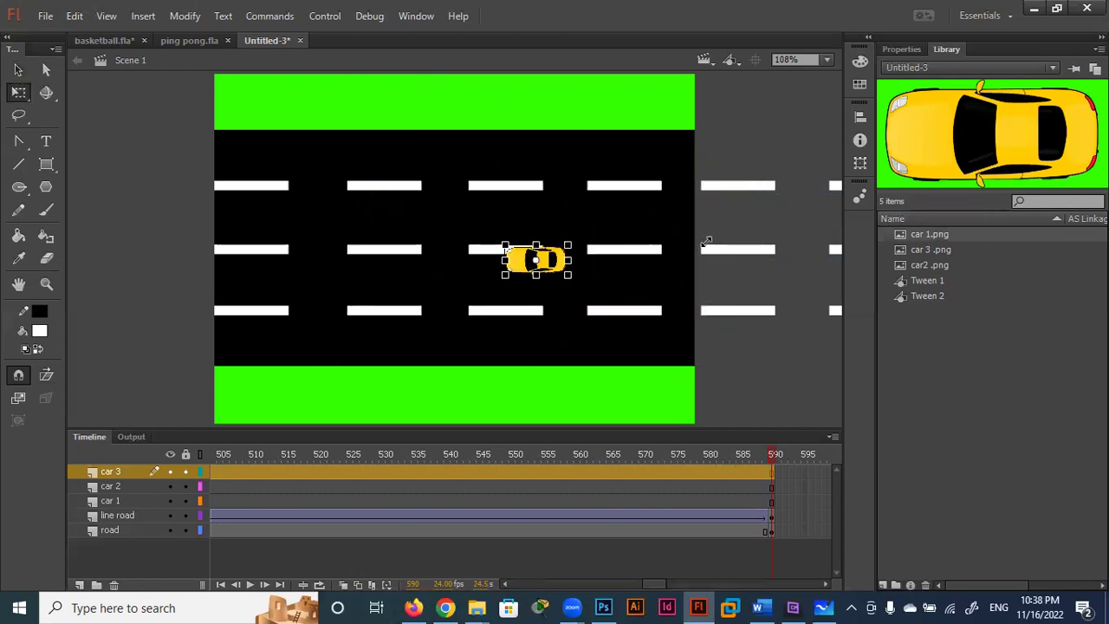
drag(559, 263, 745, 159)
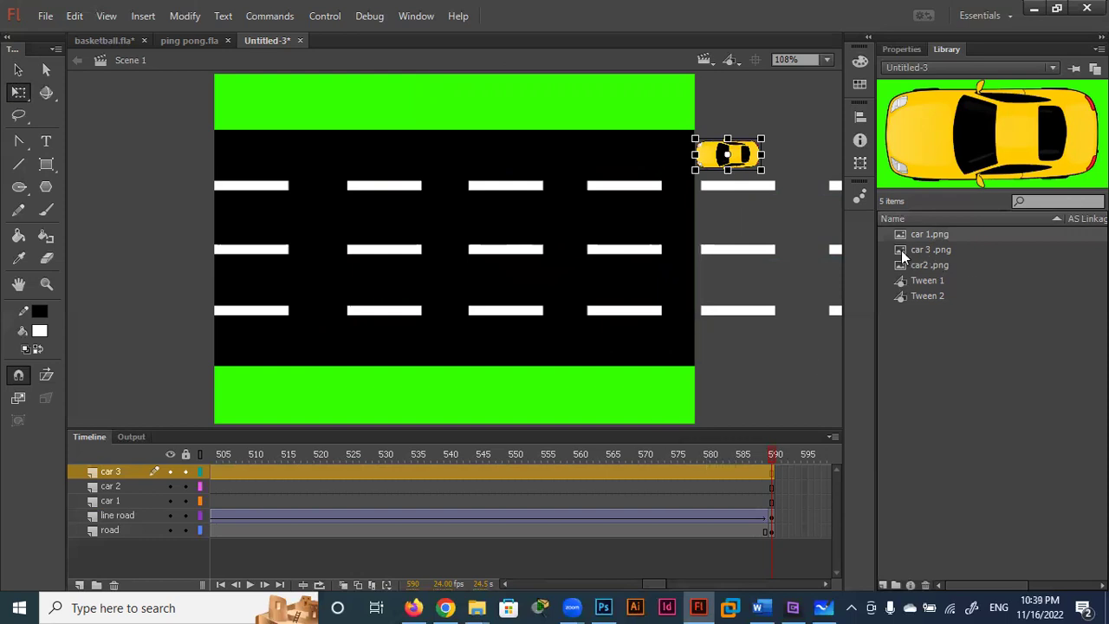
Step: Place car 3.png on the stage at 50% zoom, try rotations, and shrink it to lane size
drag(902, 252, 650, 278)
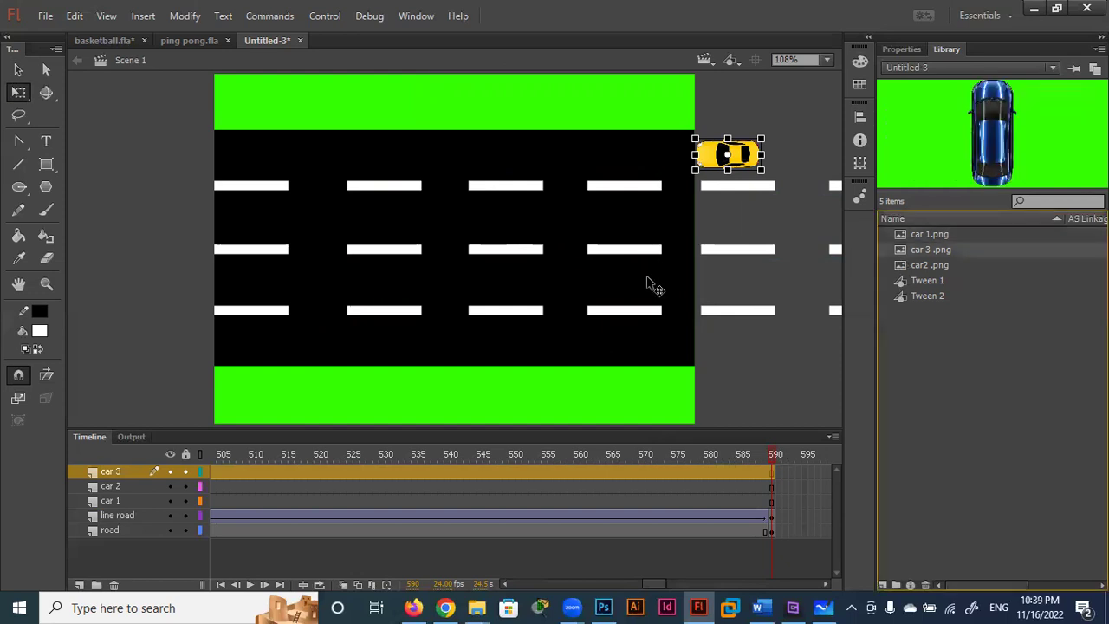
click(827, 59)
click(815, 148)
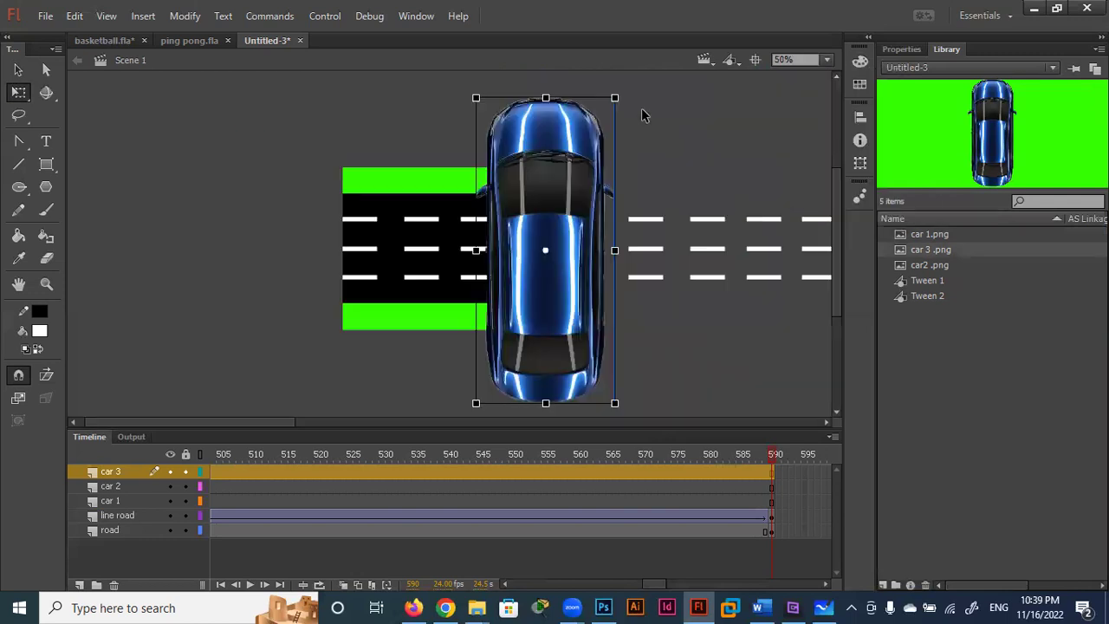
drag(628, 94, 546, 91)
drag(405, 175, 405, 189)
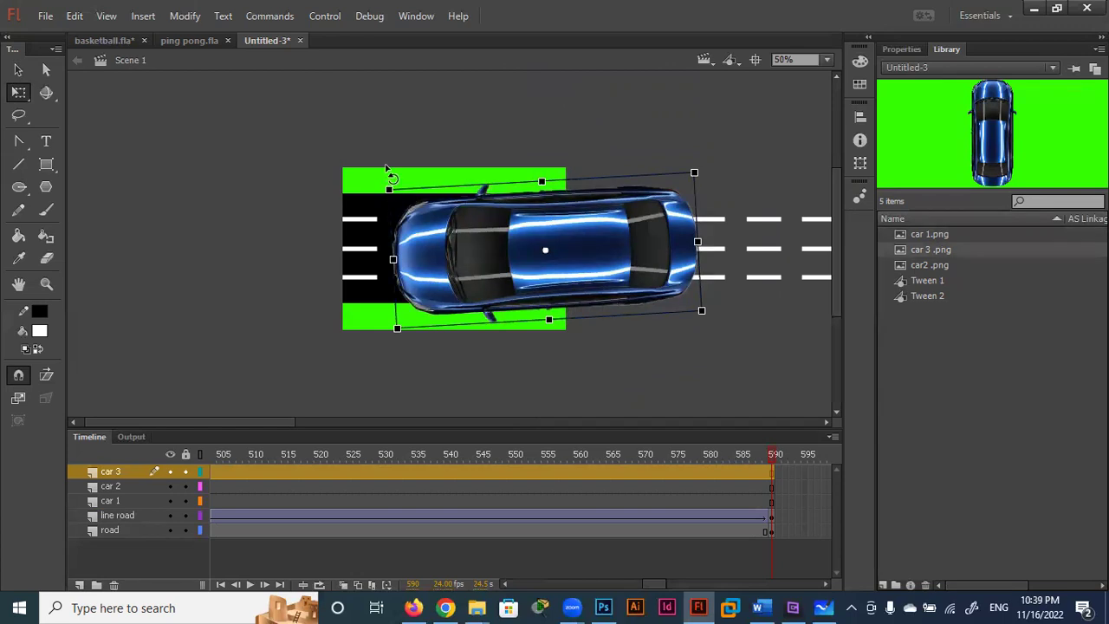
drag(390, 160, 632, 108)
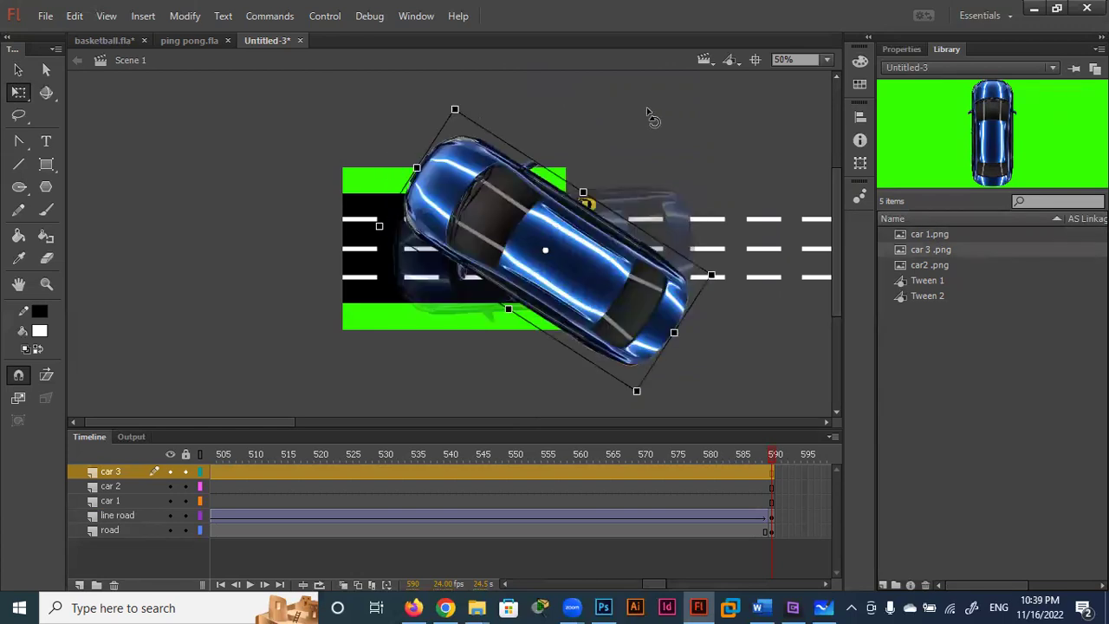
drag(633, 108, 607, 97)
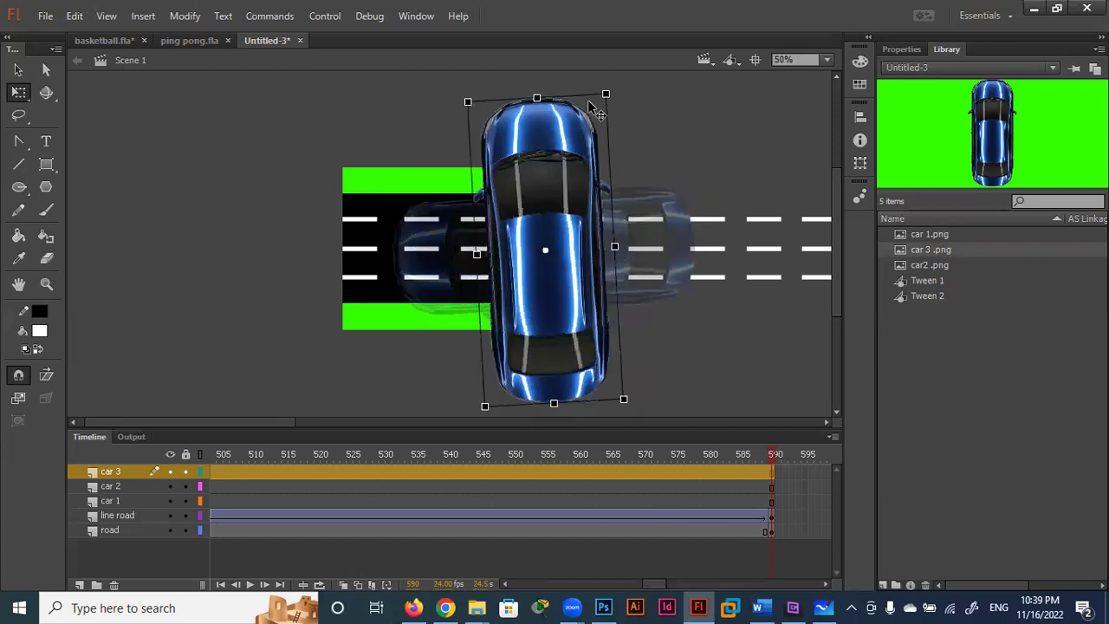
key(ctrl+z)
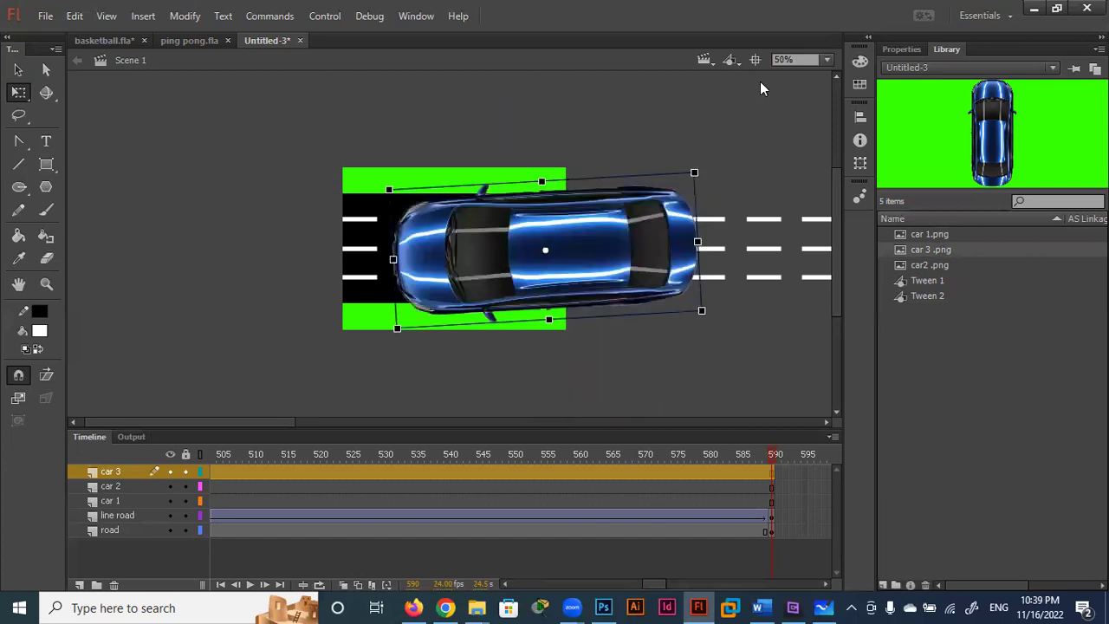
key(ctrl+y)
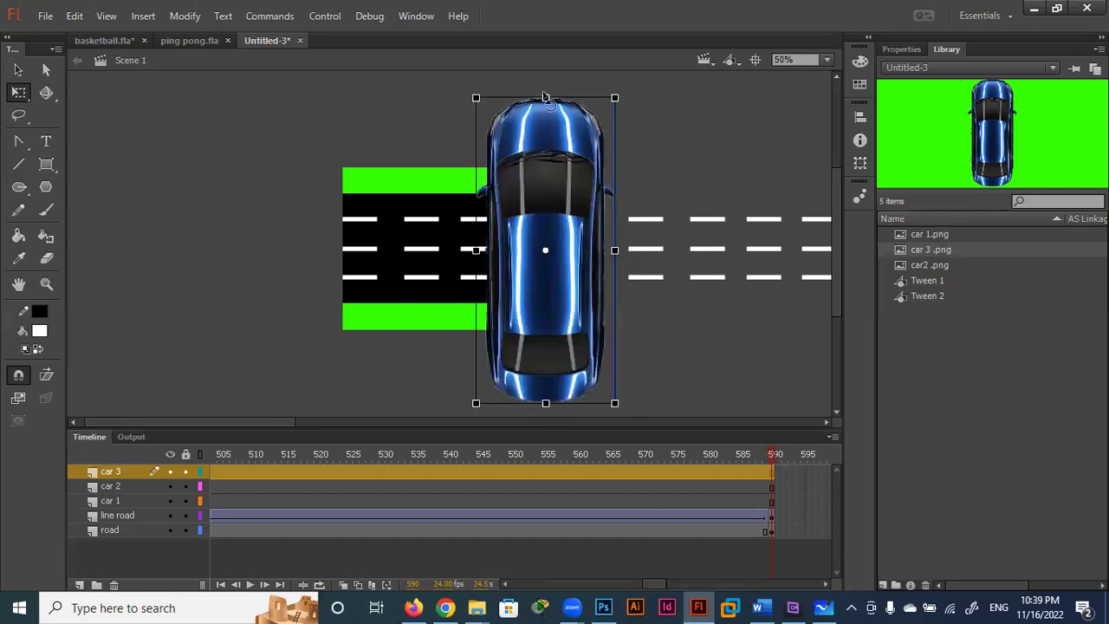
key(ctrl+z)
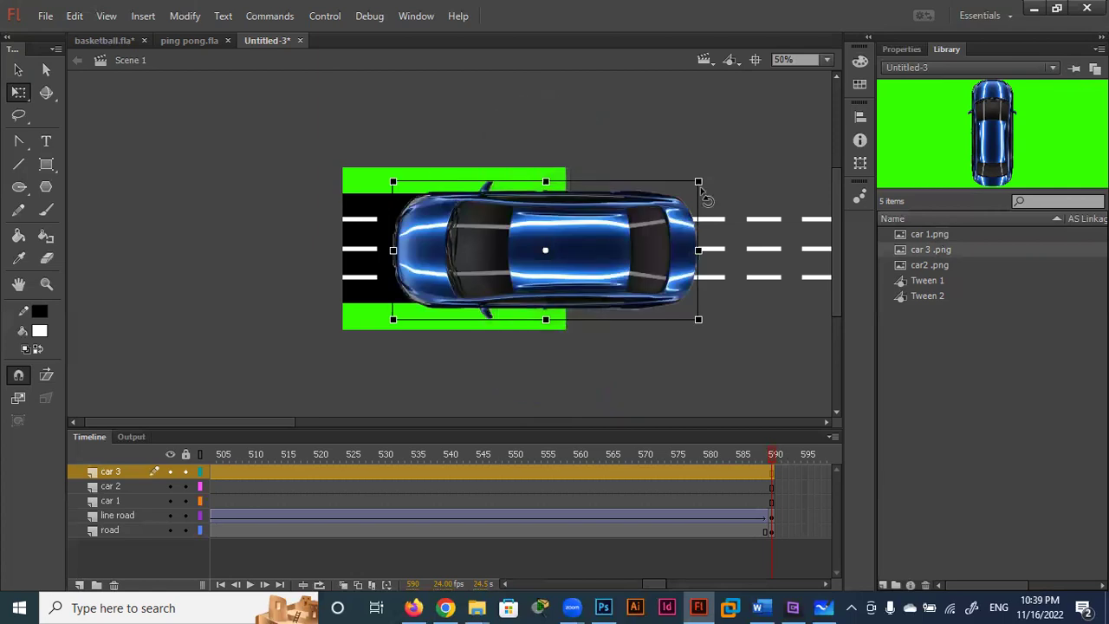
drag(673, 193, 587, 247)
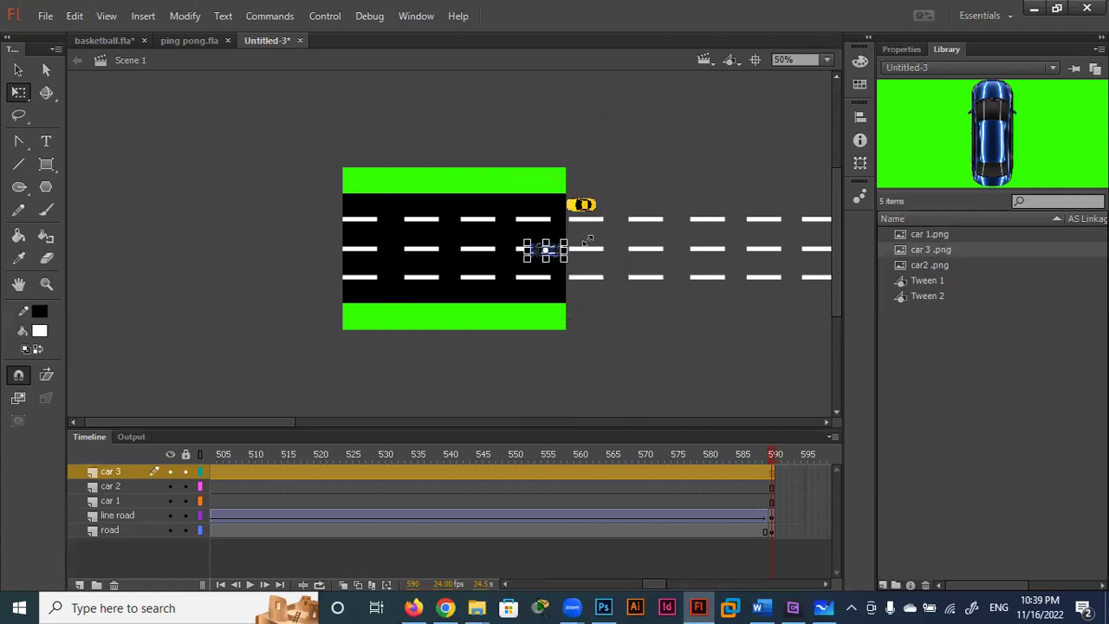
Step: At 200% zoom, line the blue car up with the yellow car and resize it to match
click(826, 59)
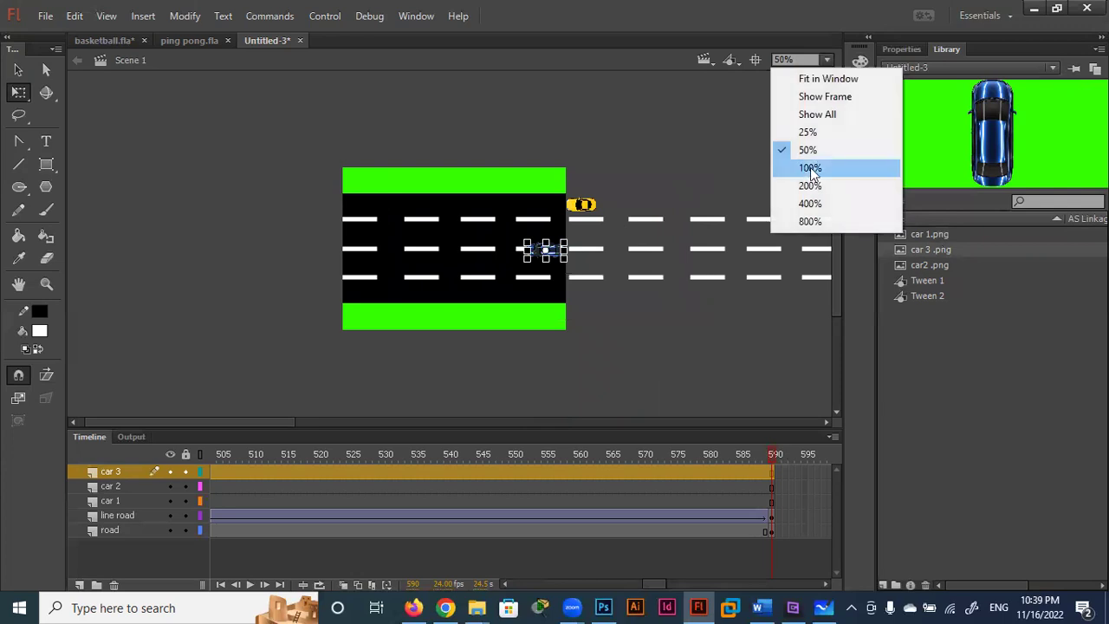
click(809, 98)
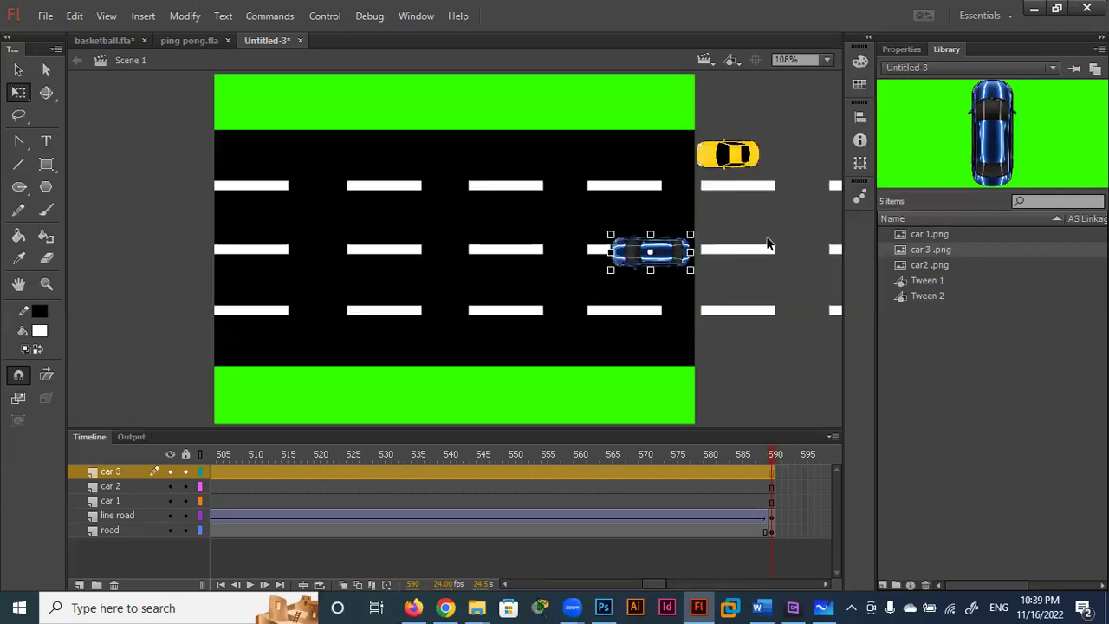
click(742, 170)
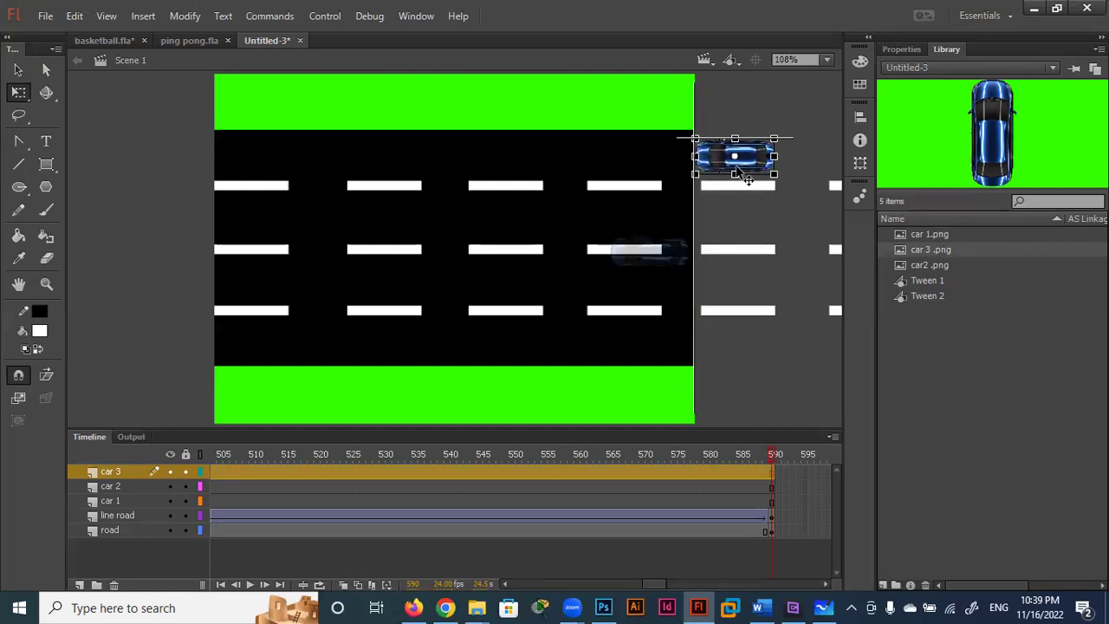
click(746, 171)
drag(780, 162, 763, 157)
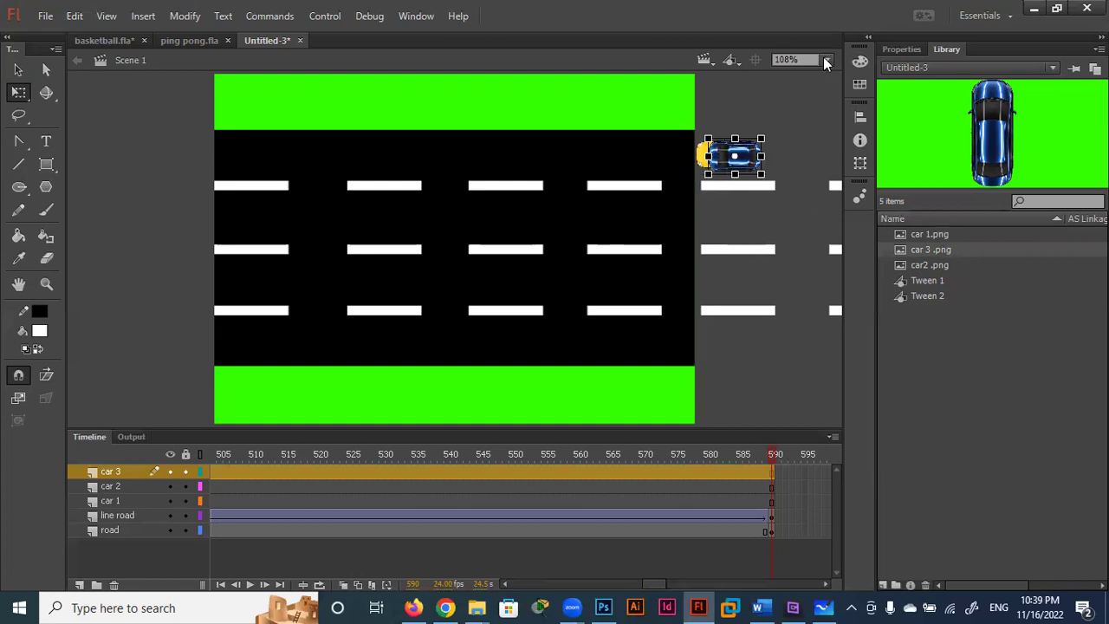
click(827, 59)
click(814, 183)
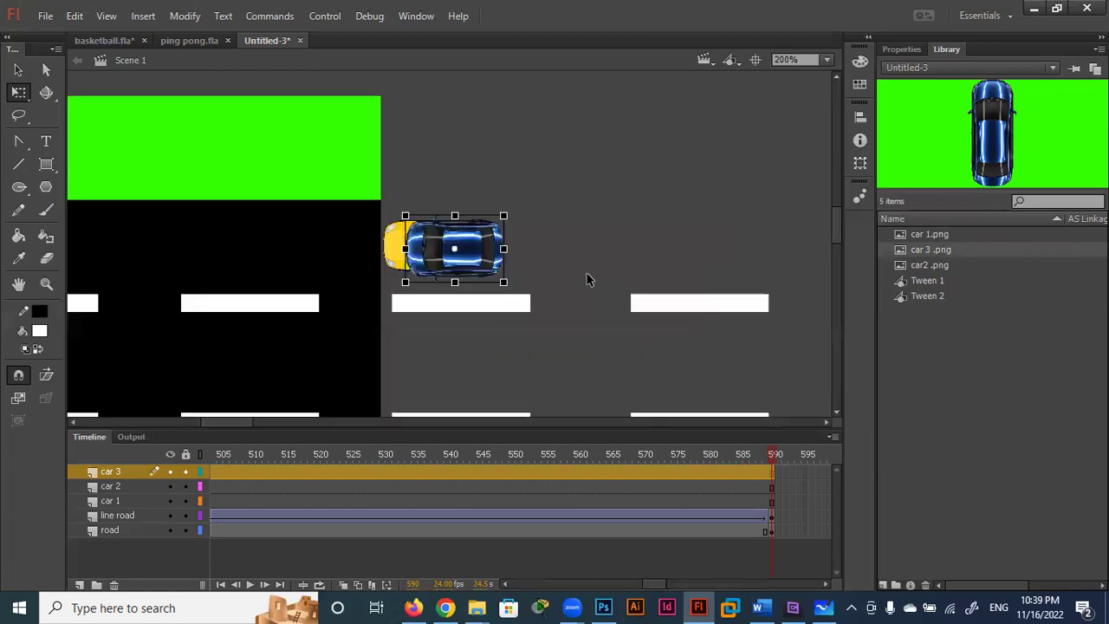
drag(495, 274, 483, 270)
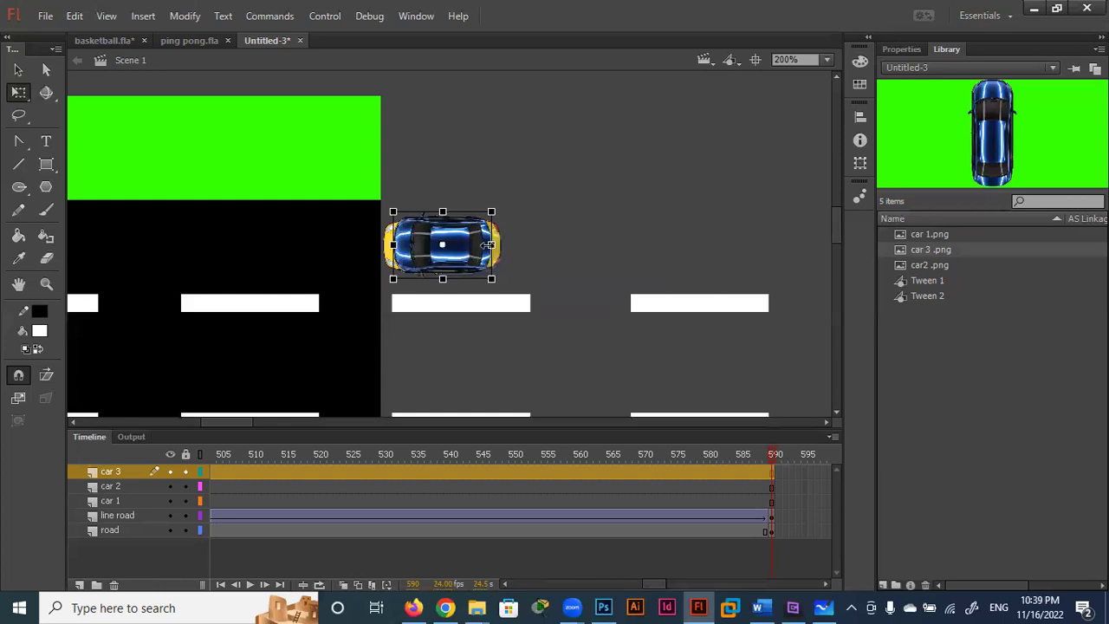
mouse_move(492, 245)
mouse_down()
mouse_move(503, 245)
mouse_move(462, 375)
mouse_up()
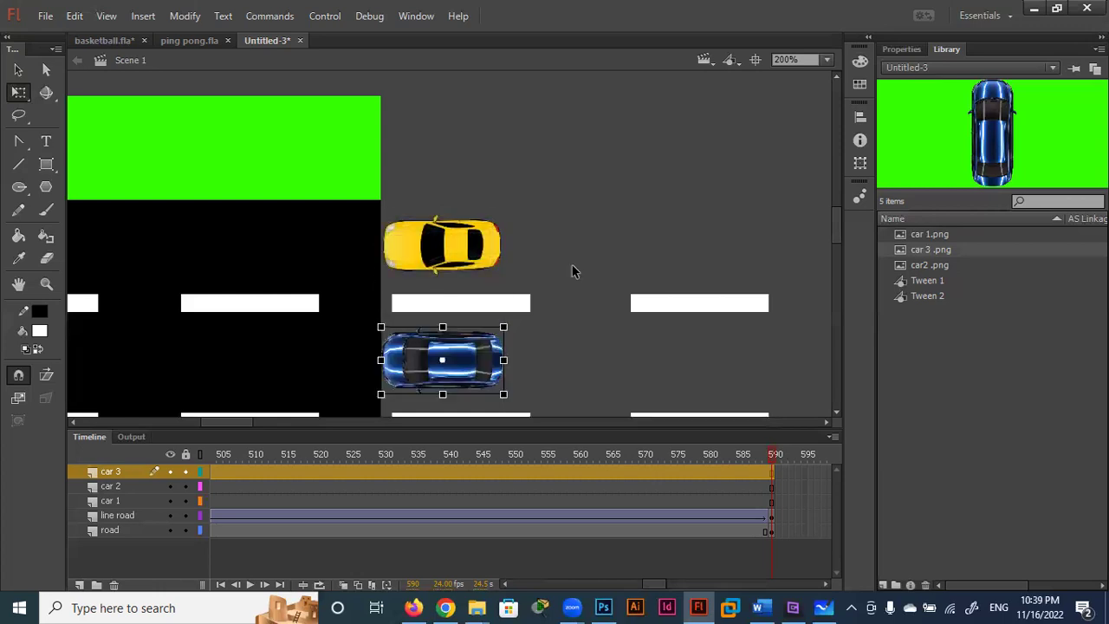
click(578, 212)
Step: Move the blue car off the car 3 layer and onto the car 2 layer
click(933, 265)
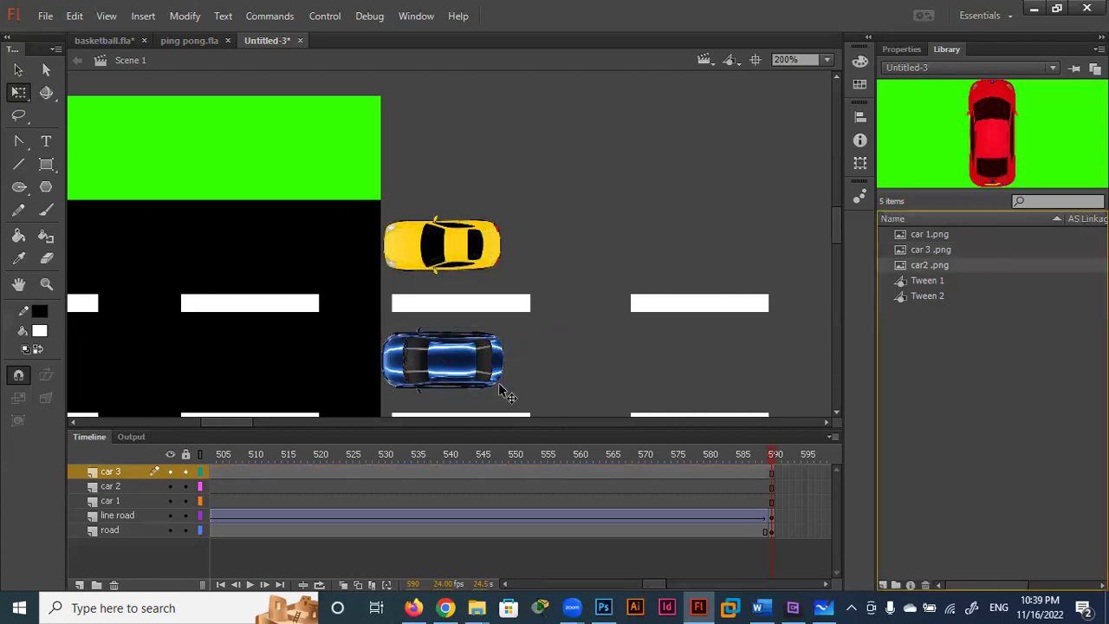
click(444, 355)
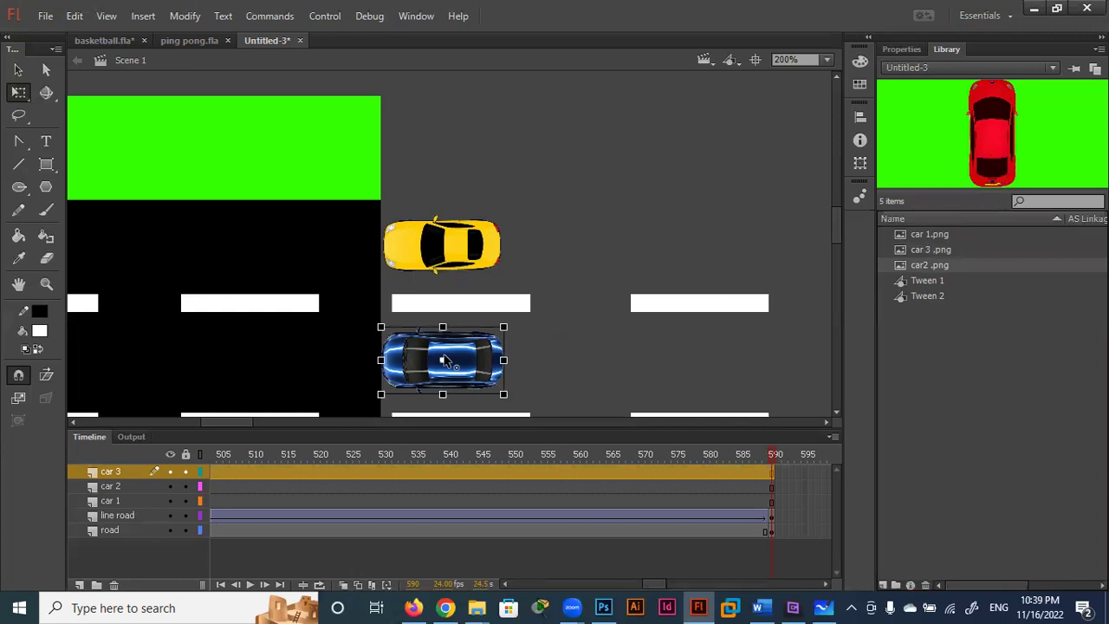
key(Delete)
click(221, 491)
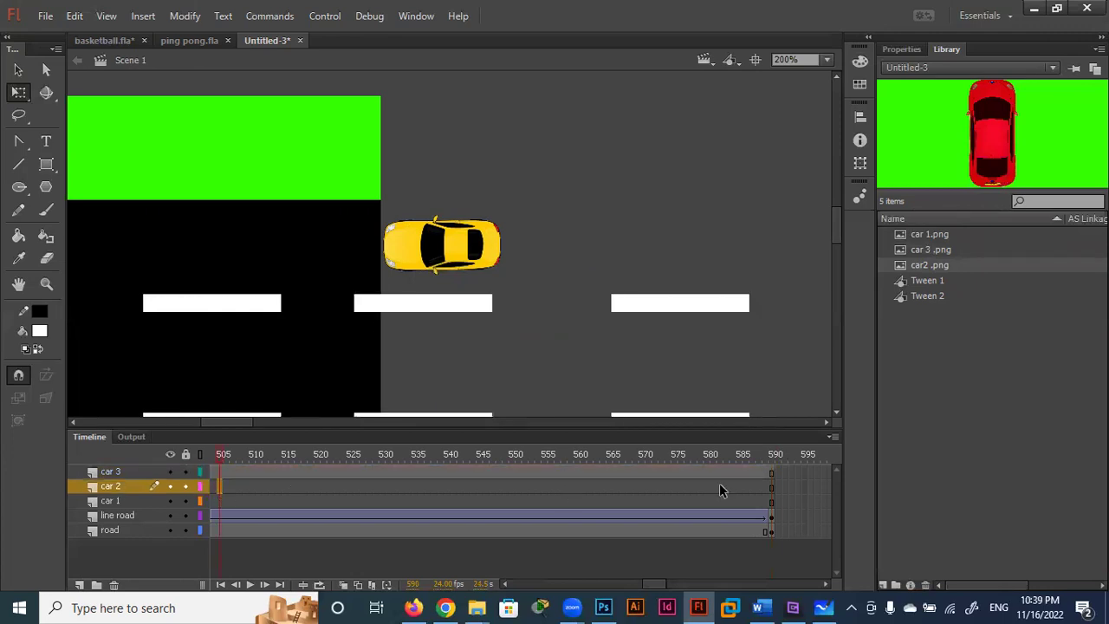
click(770, 486)
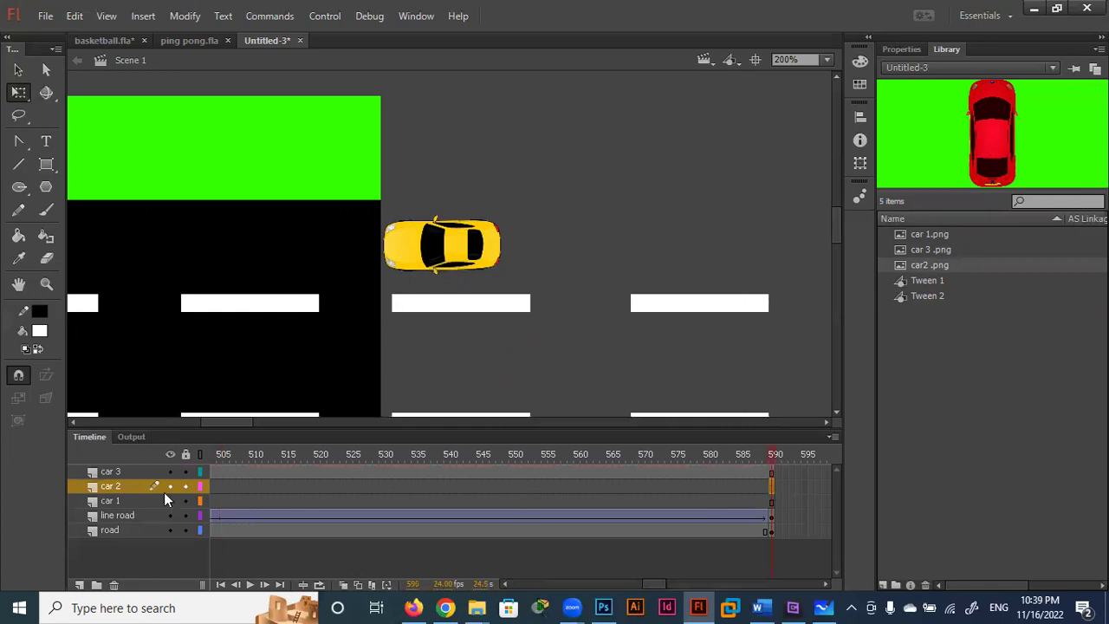
click(128, 491)
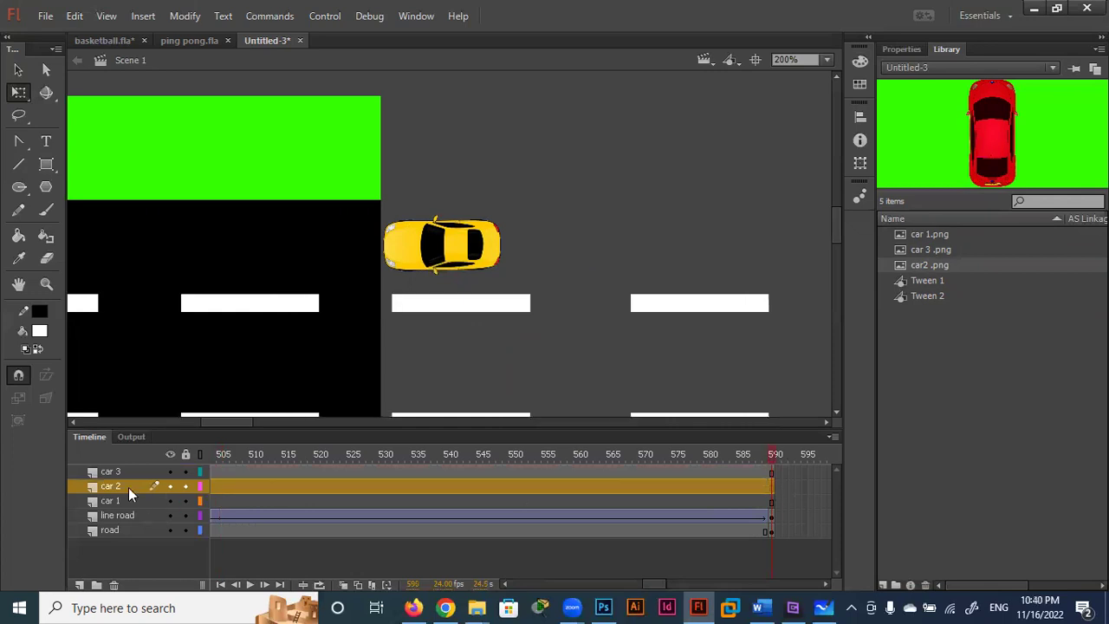
click(128, 487)
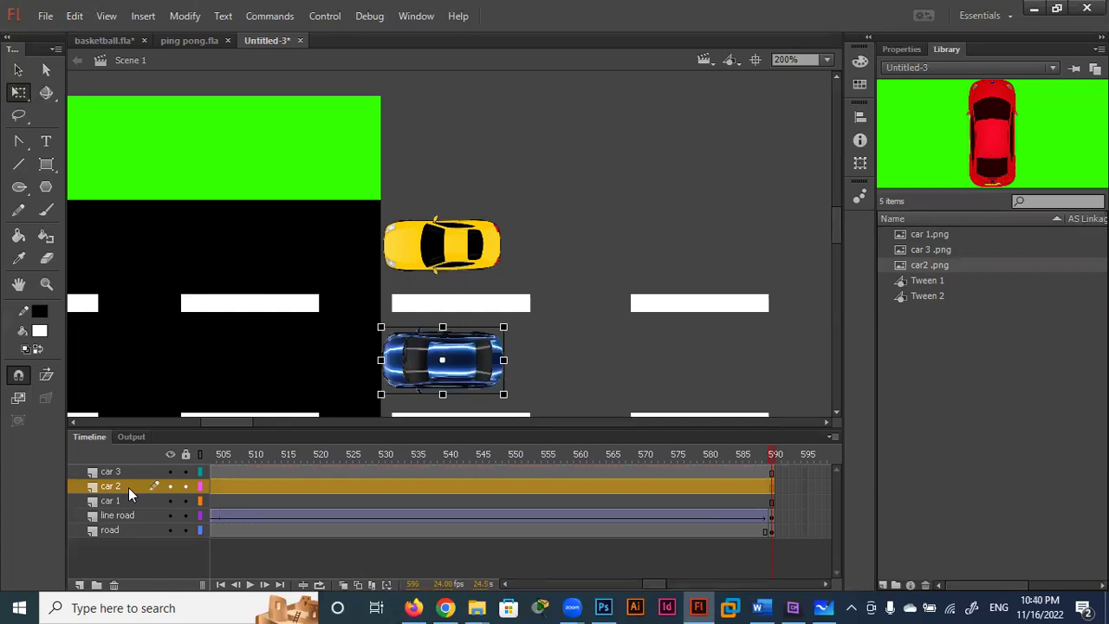
click(131, 501)
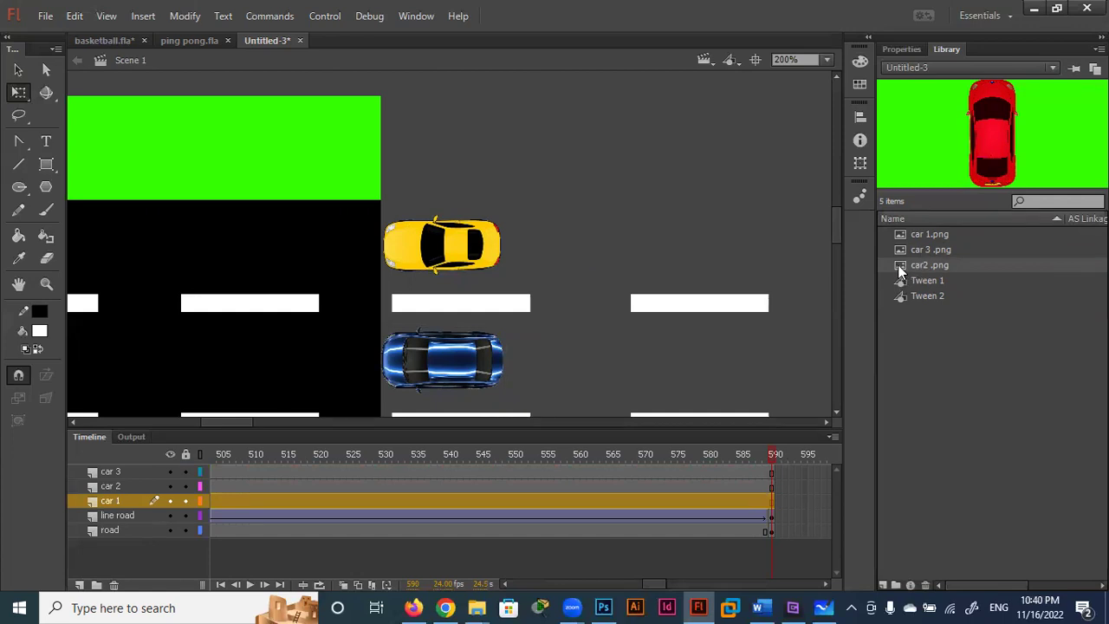
Step: Place the red car on the stage, rotate it along the road, then zoom to 200% over the cars
drag(898, 264, 579, 234)
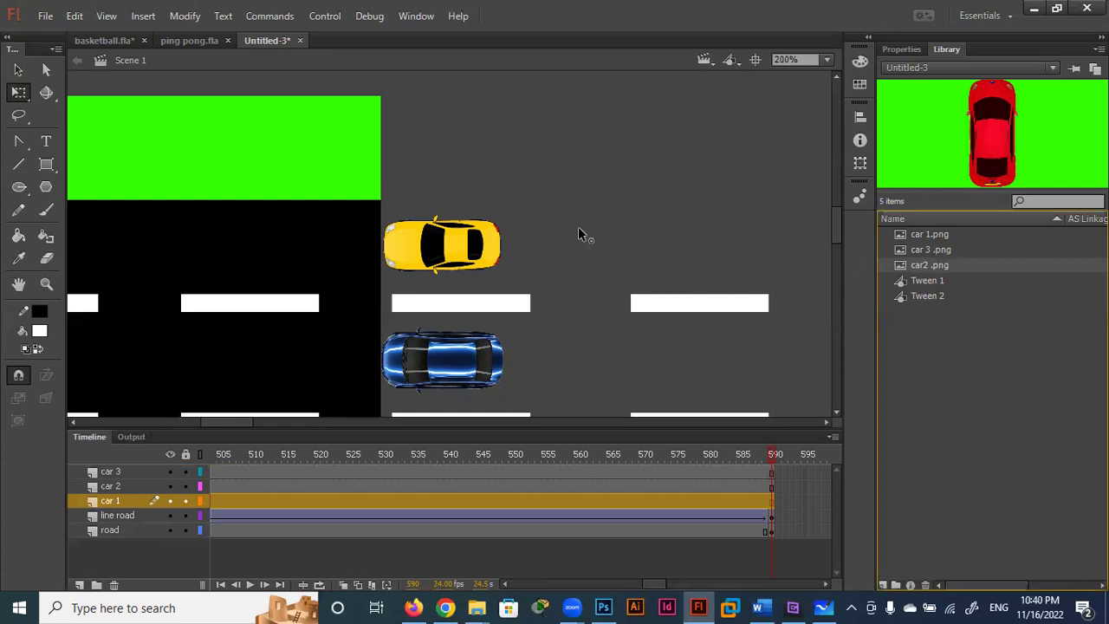
click(827, 59)
click(807, 150)
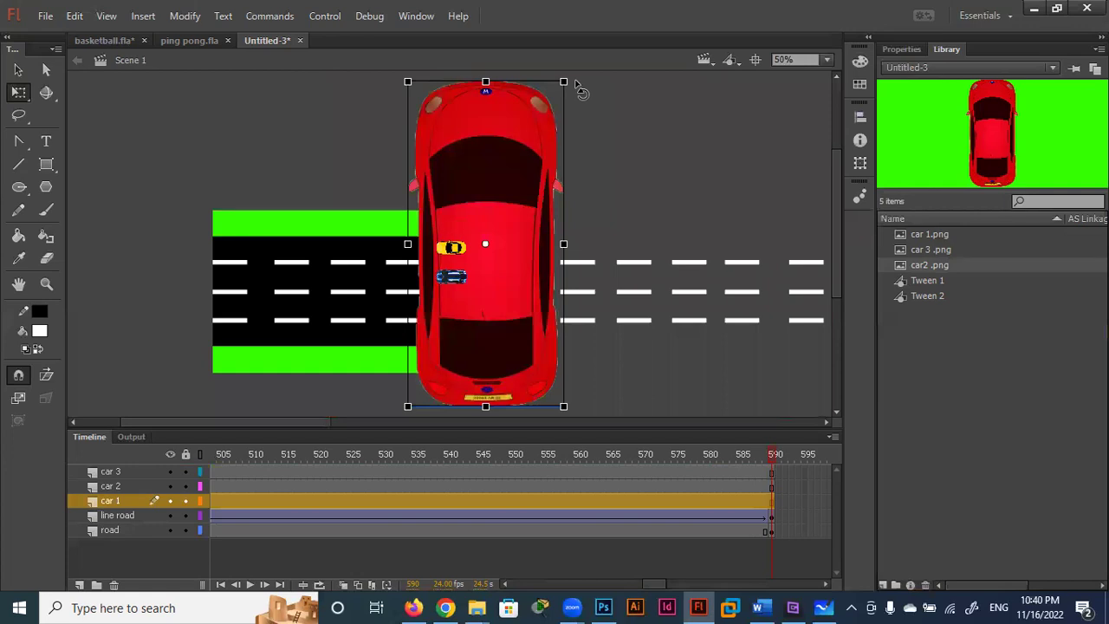
mouse_move(419, 117)
mouse_down()
mouse_move(515, 160)
mouse_move(646, 164)
mouse_move(584, 181)
mouse_move(512, 232)
mouse_up()
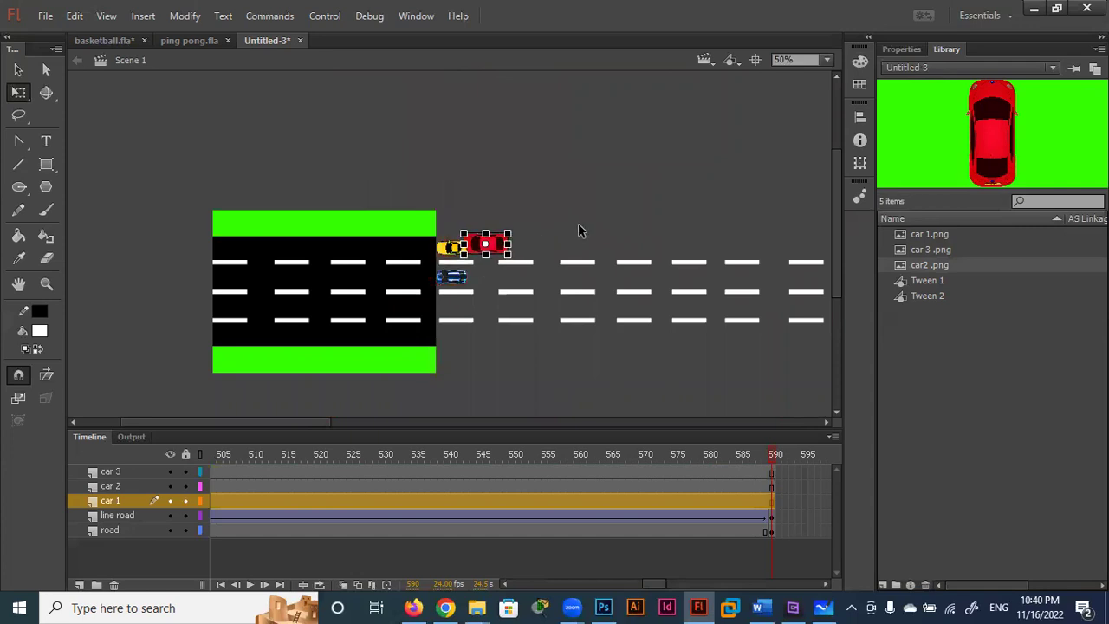
click(576, 227)
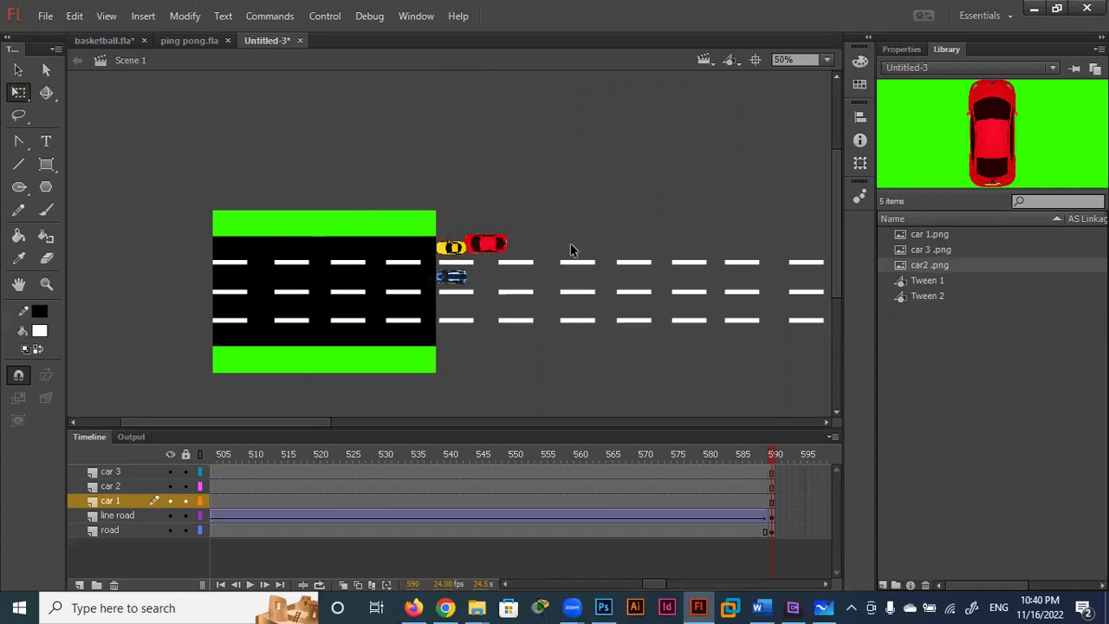
click(827, 59)
click(809, 187)
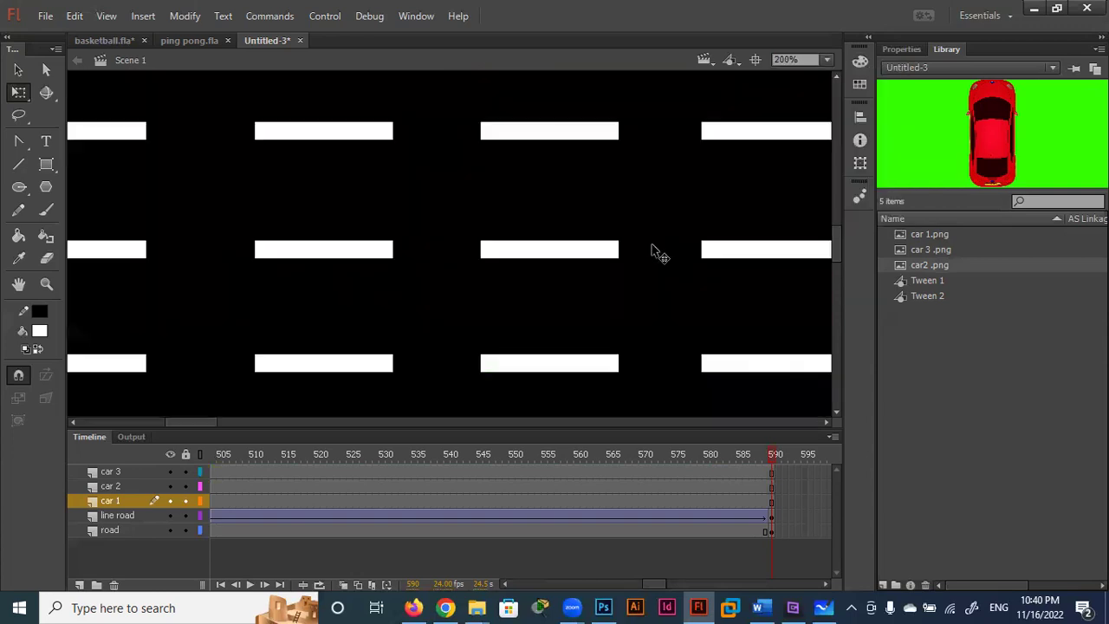
drag(726, 207, 300, 339)
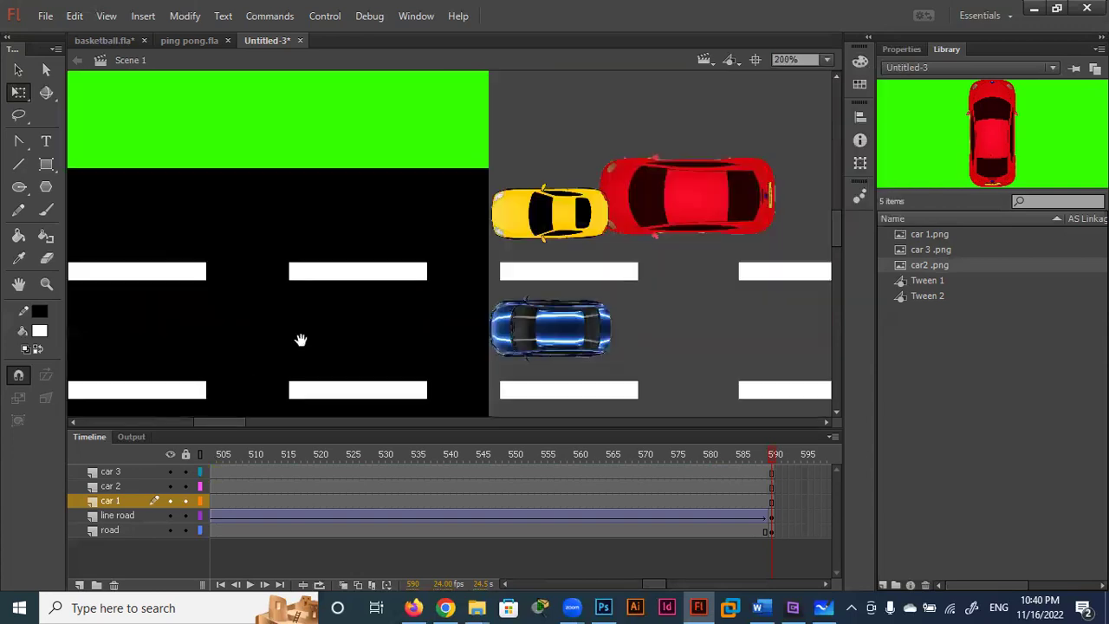
drag(458, 298, 426, 303)
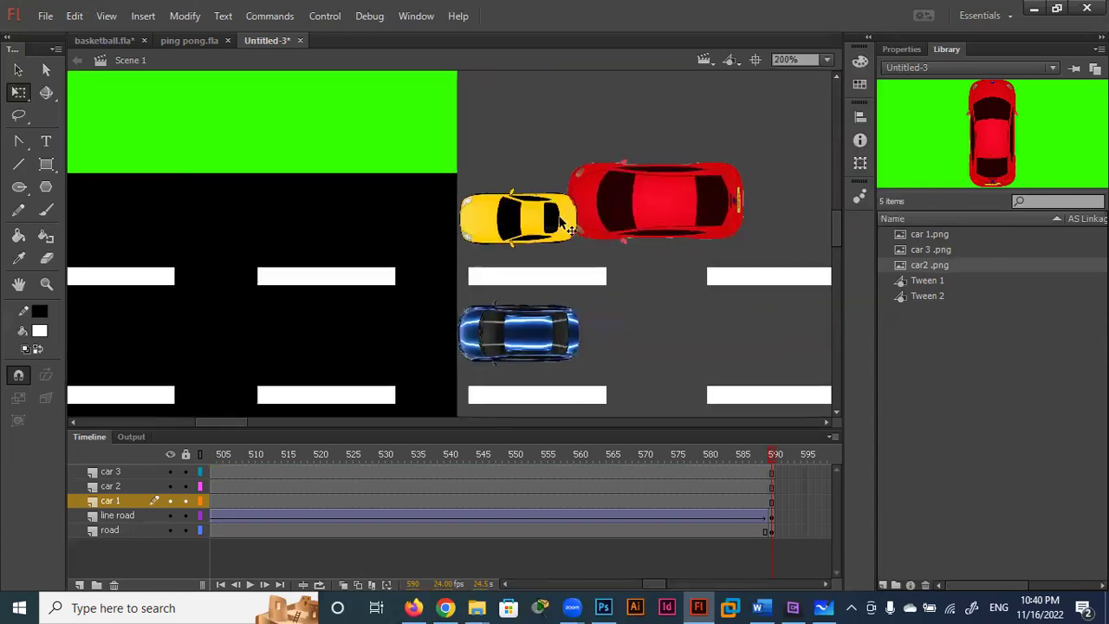
Step: Shrink the red car beneath the yellow one, nudge the yellow car up, and move layer car 1 to the top
drag(607, 230, 482, 255)
drag(612, 184, 595, 192)
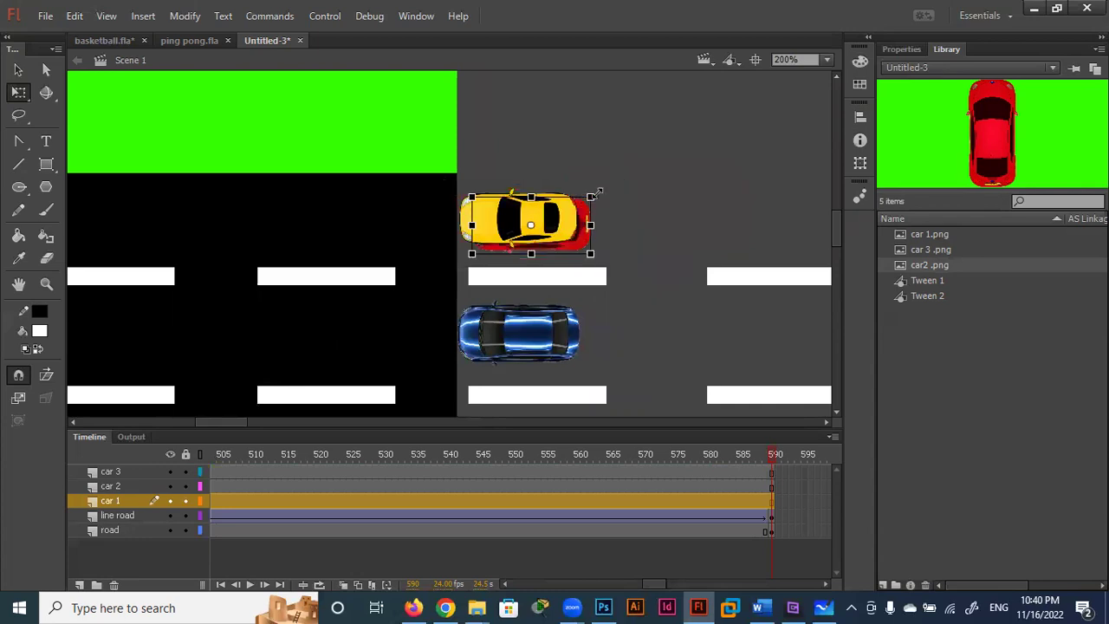
drag(590, 253, 586, 256)
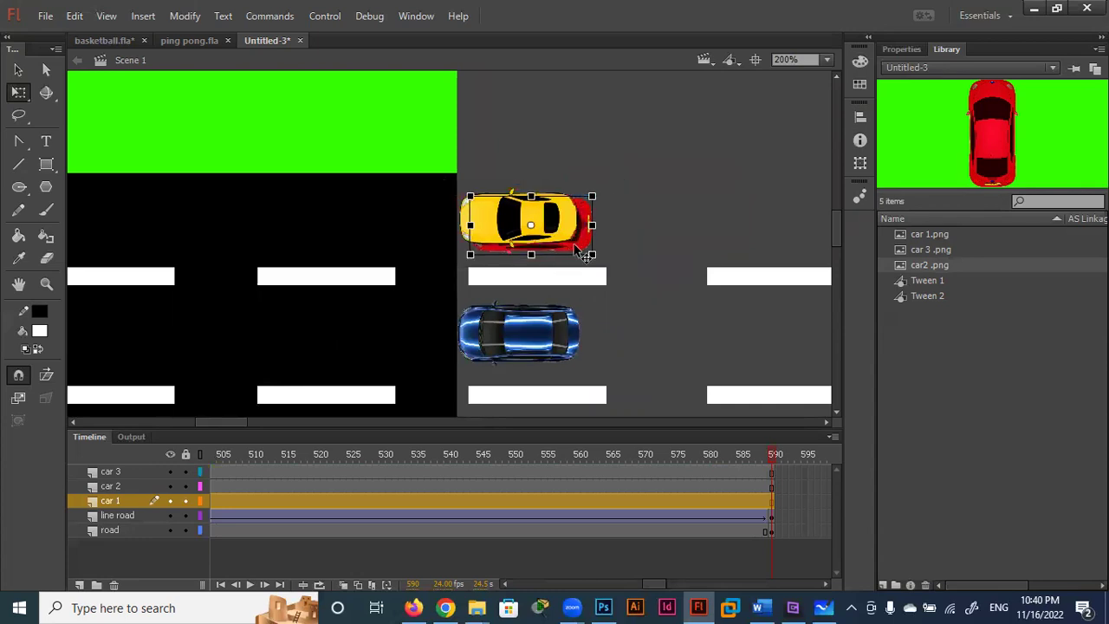
click(571, 236)
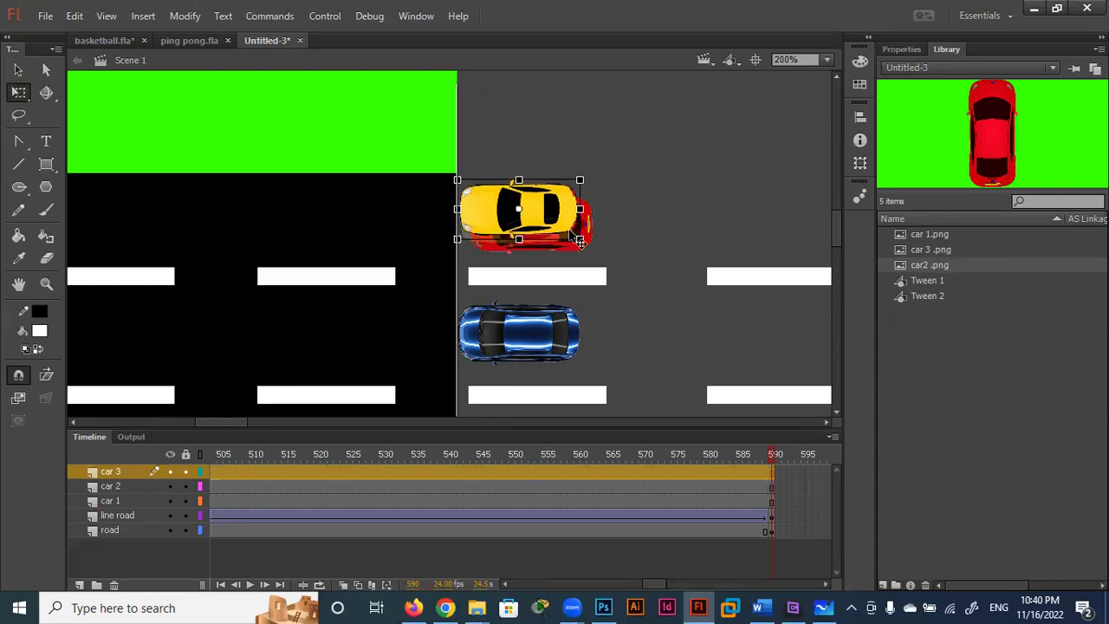
mouse_move(581, 248)
mouse_down()
mouse_move(585, 234)
mouse_move(586, 257)
mouse_up()
click(119, 501)
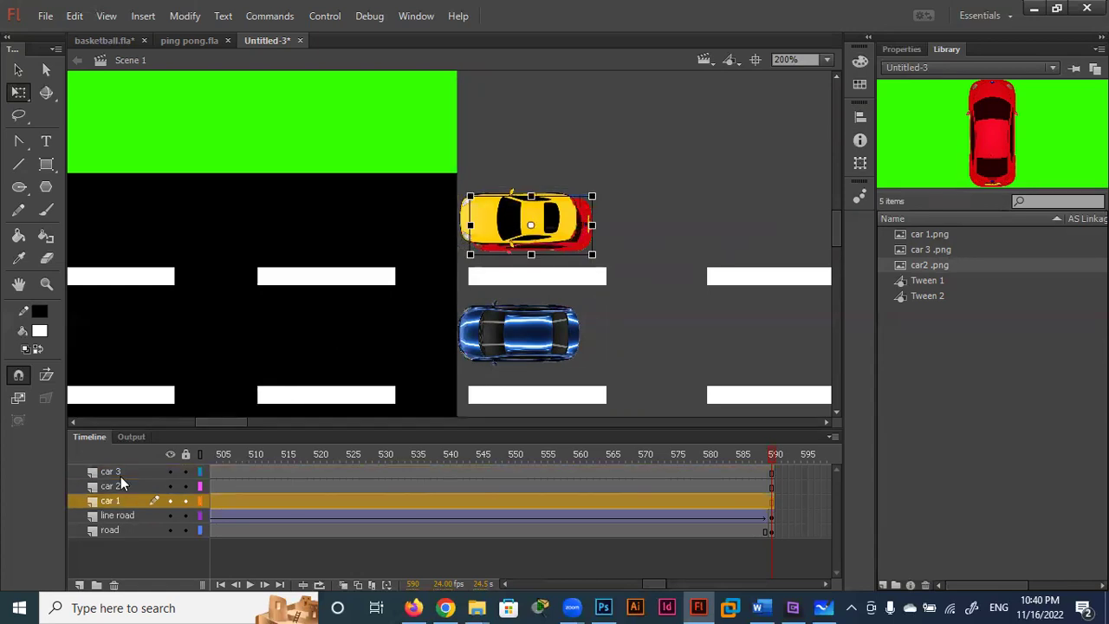
drag(119, 502, 119, 470)
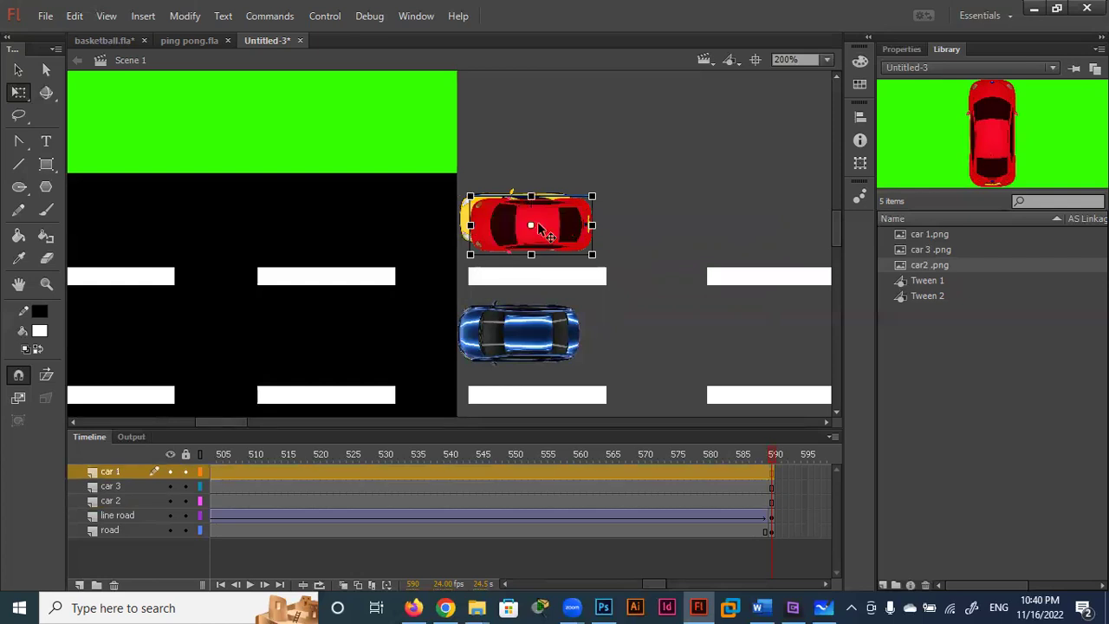
Step: Shrink the red car to match, set it in the bottom lane, and fit the scene in the window
drag(538, 227, 534, 224)
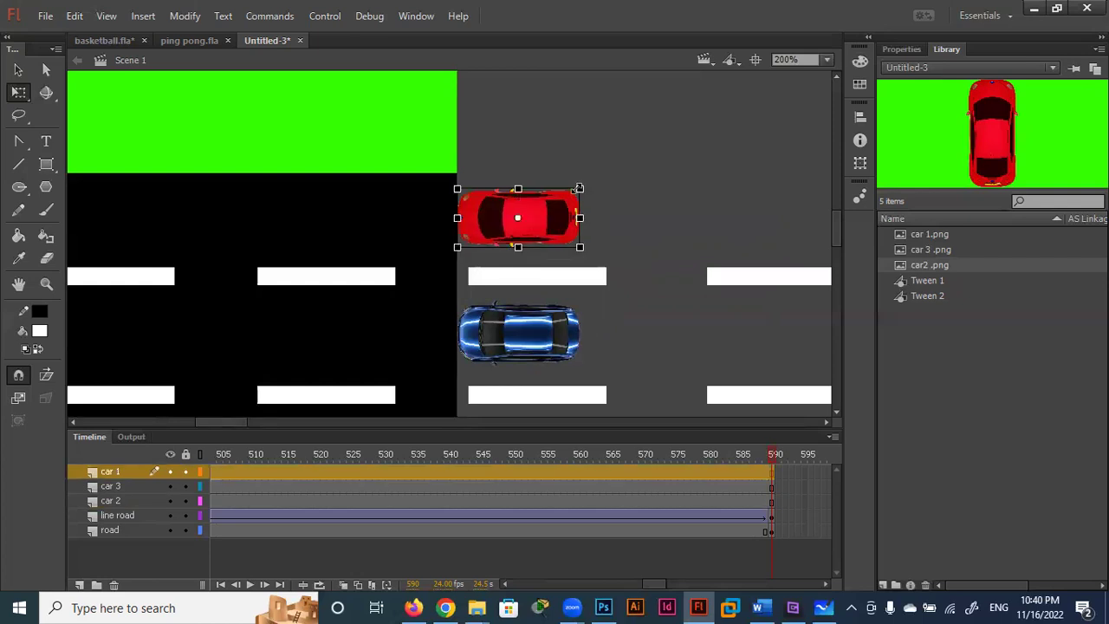
mouse_move(589, 193)
mouse_down()
mouse_move(570, 190)
mouse_move(580, 188)
mouse_up()
click(652, 215)
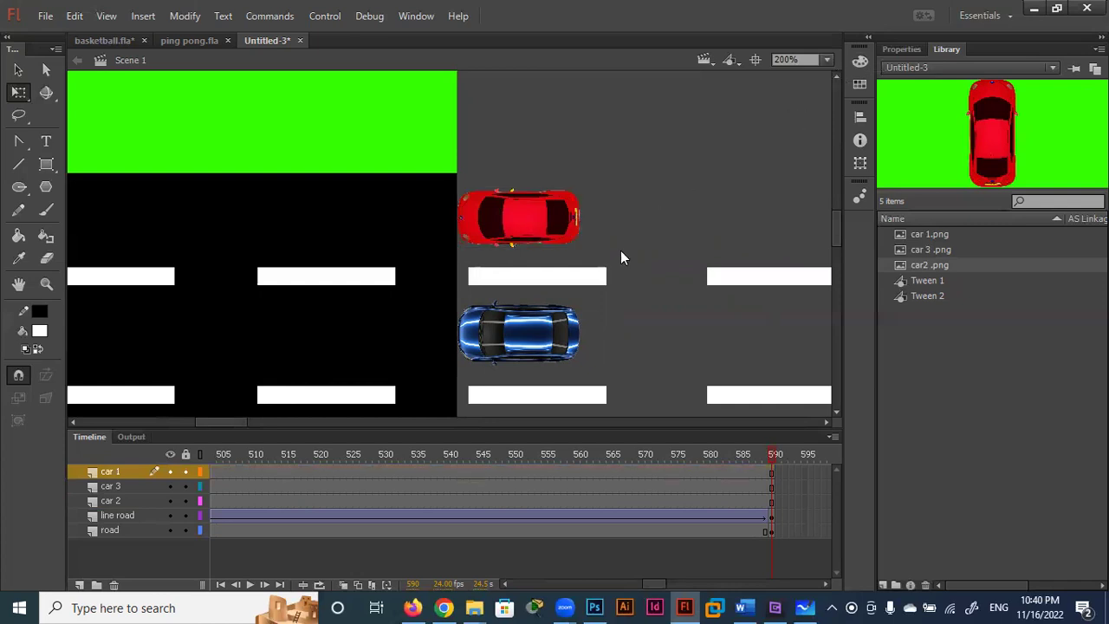
scroll(530, 223, down, 3)
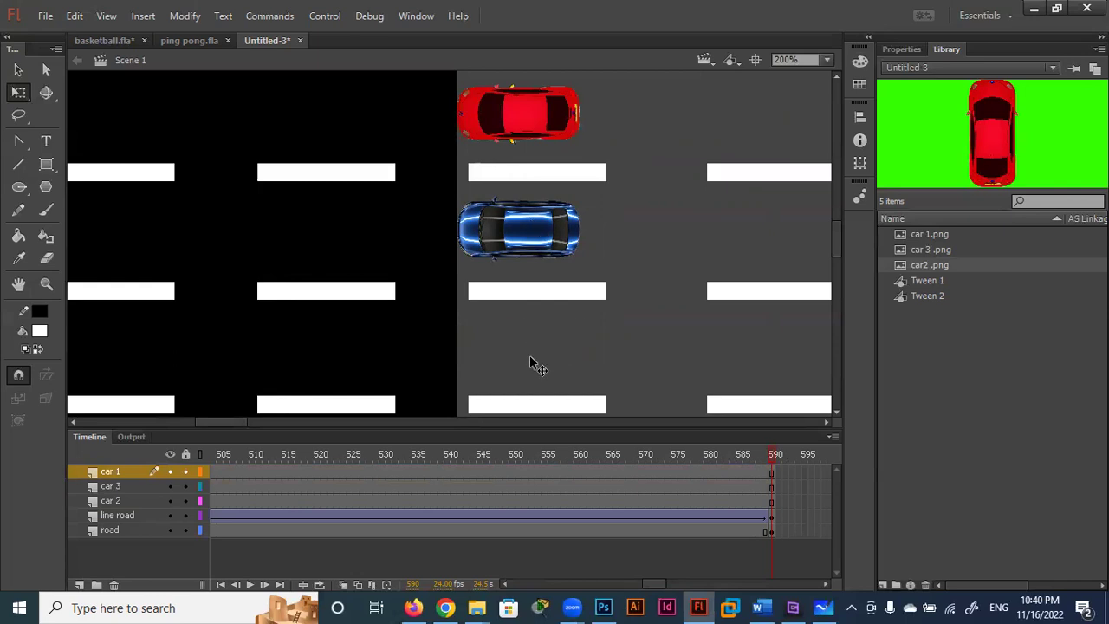
drag(530, 364, 531, 363)
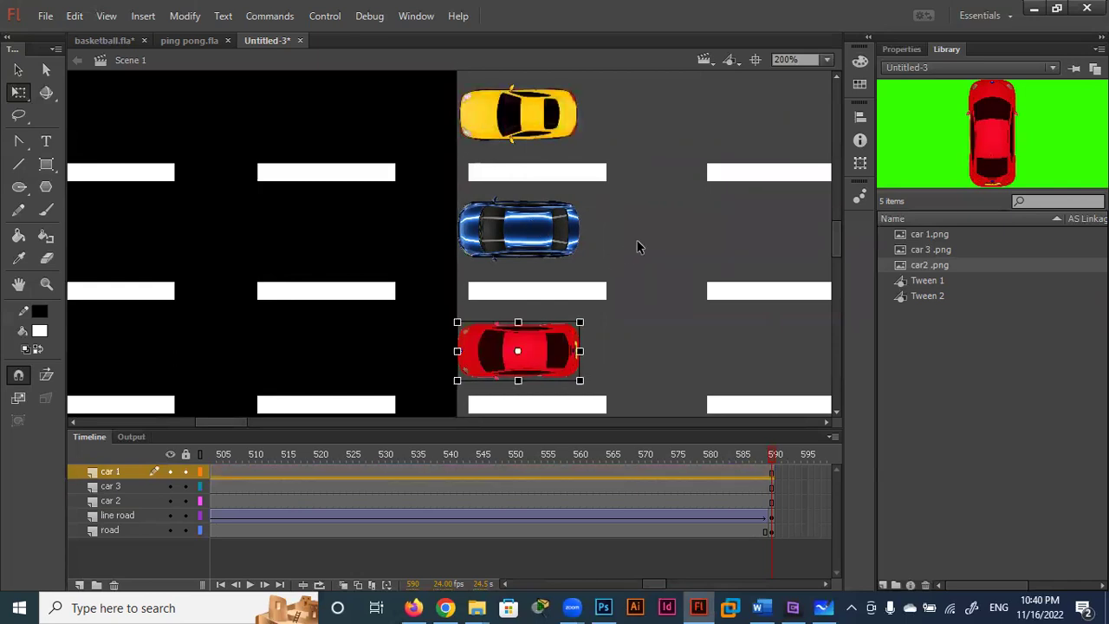
click(828, 60)
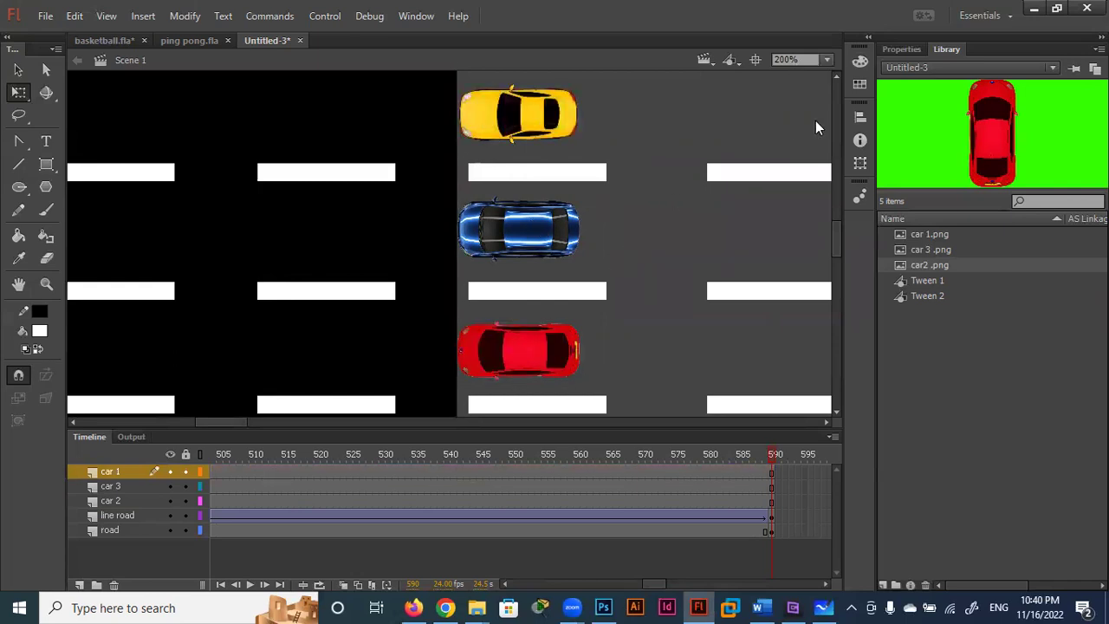
click(827, 60)
click(823, 78)
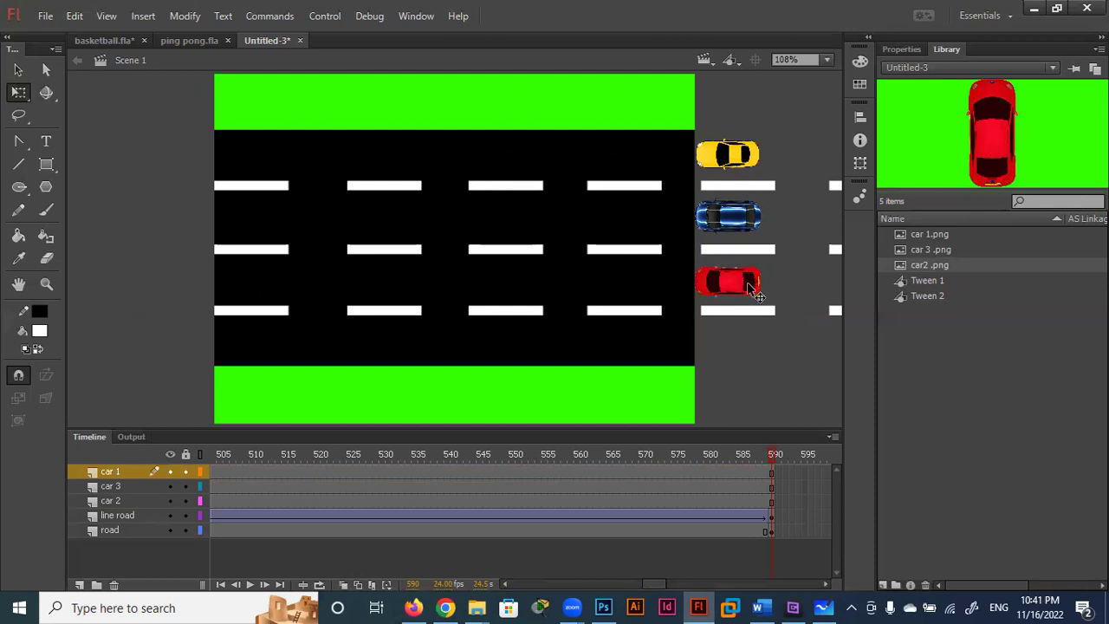
Step: Insert keyframes at frame 590 on all three car layers
click(774, 473)
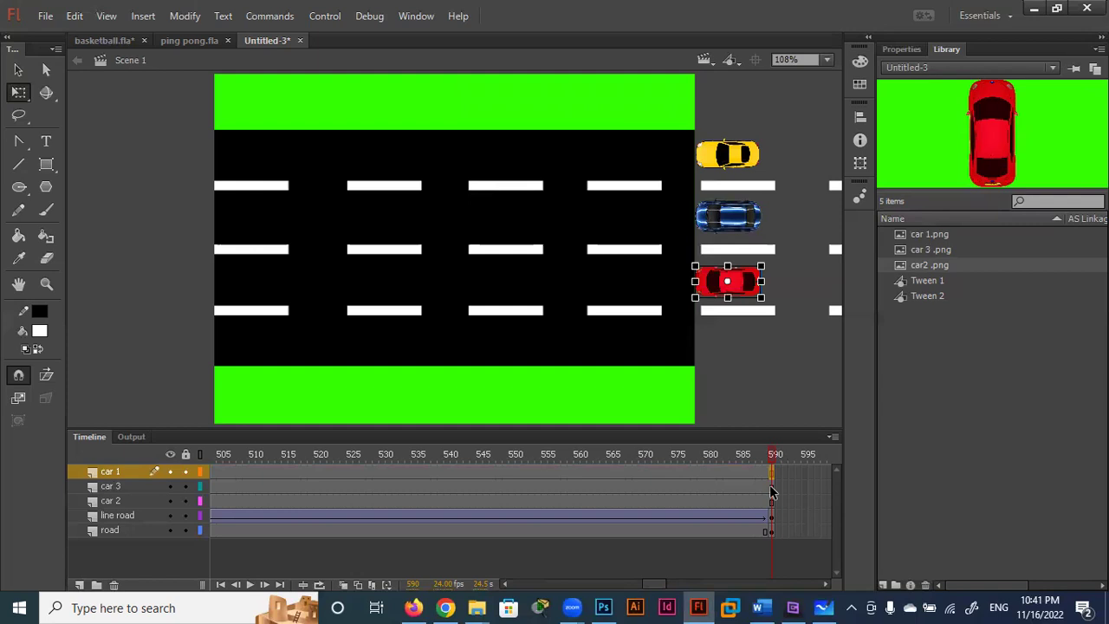
click(771, 487)
key(F6)
click(773, 481)
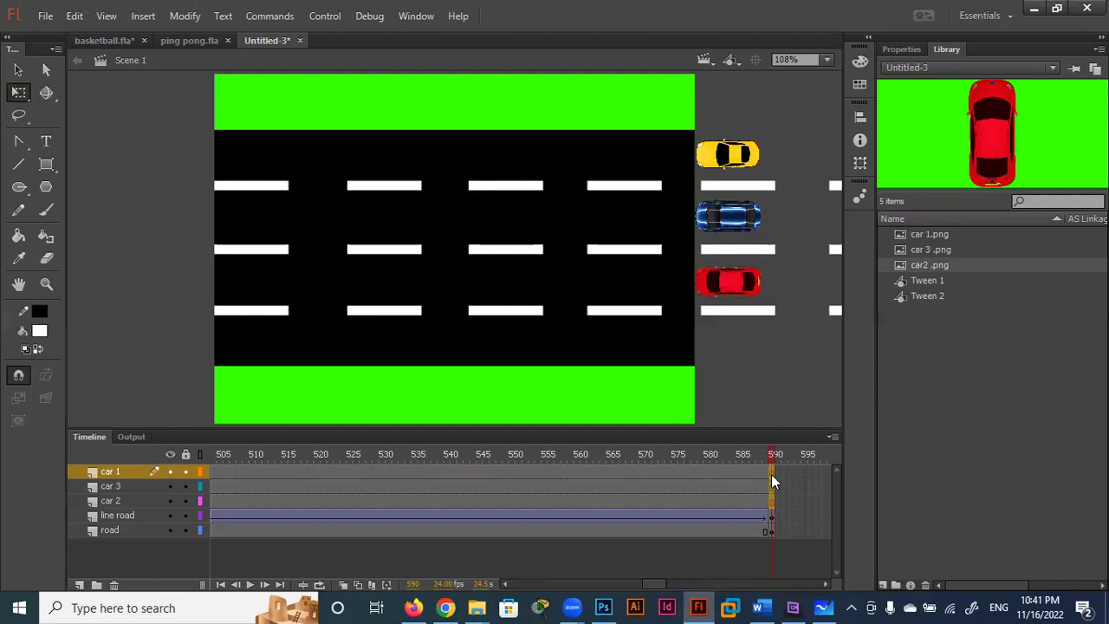
click(771, 474)
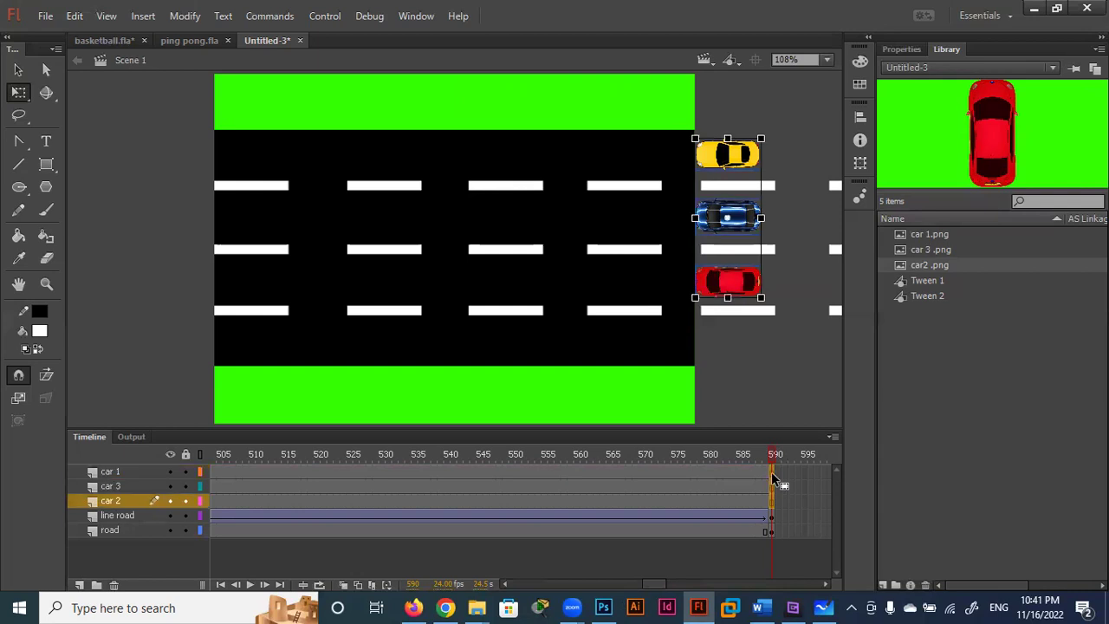
right_click(771, 474)
click(828, 172)
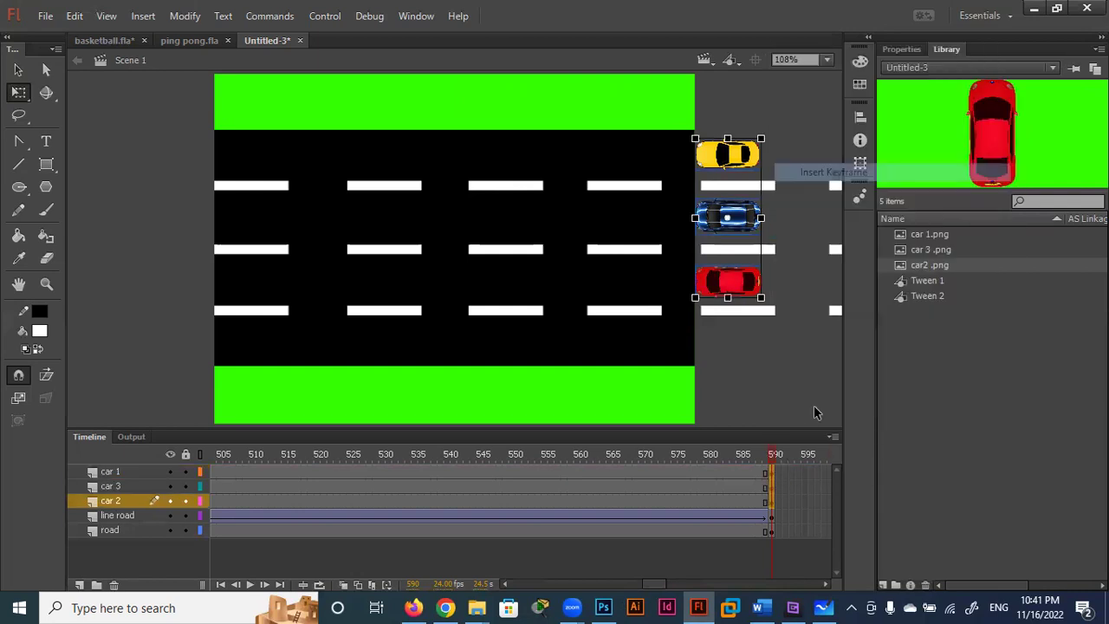
Step: Create classic tweens on the car 1, car 3 and car 2 layers
right_click(609, 471)
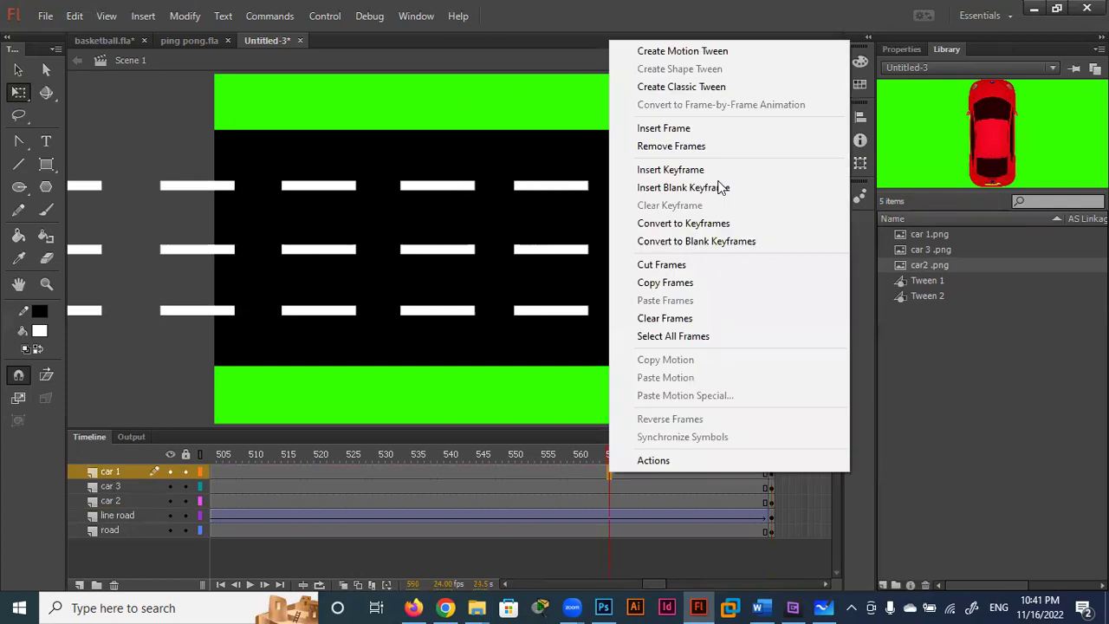
click(685, 87)
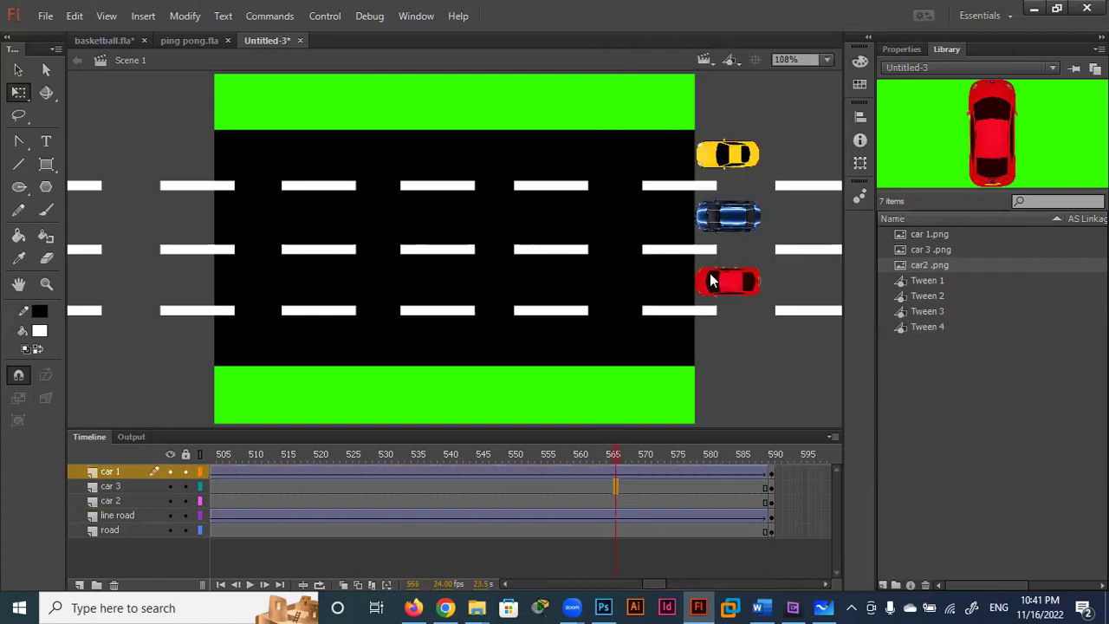
right_click(617, 485)
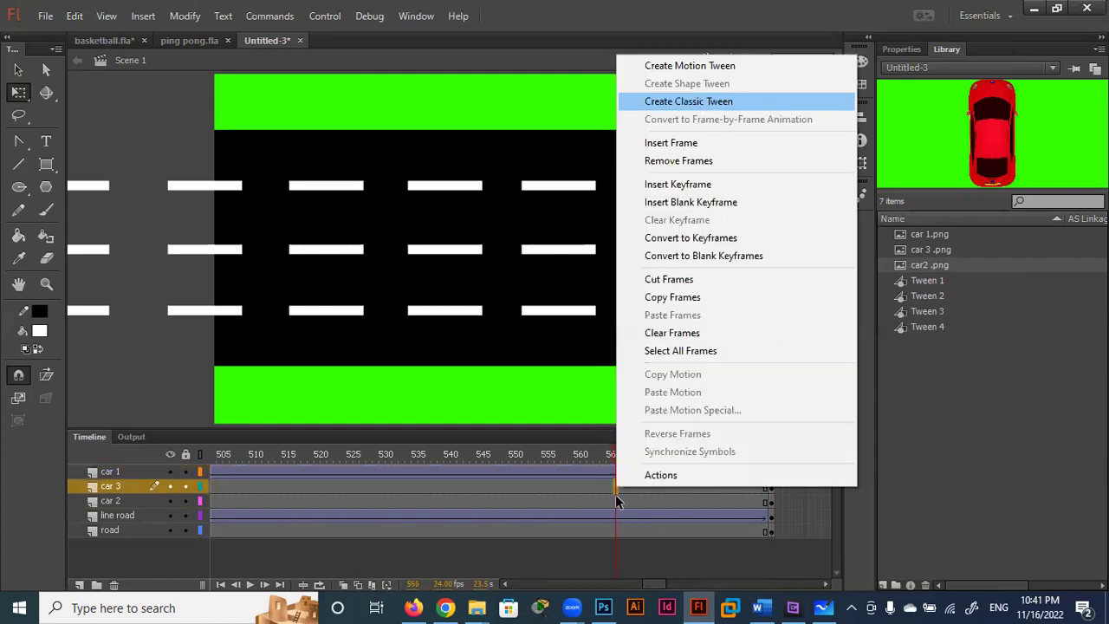
key(Return)
click(711, 224)
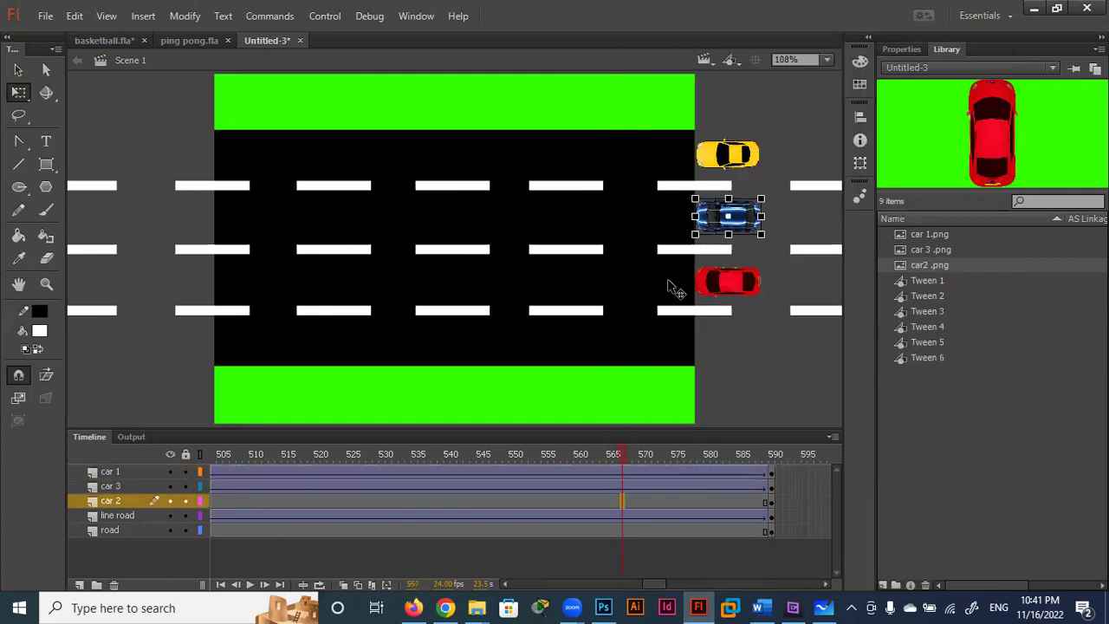
right_click(572, 501)
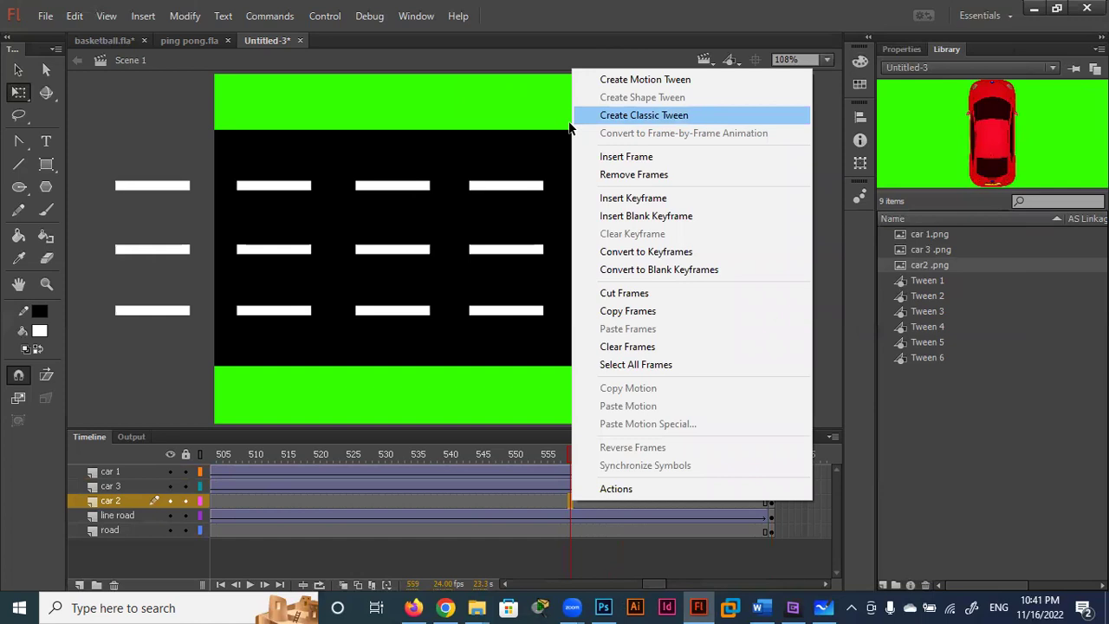
click(607, 115)
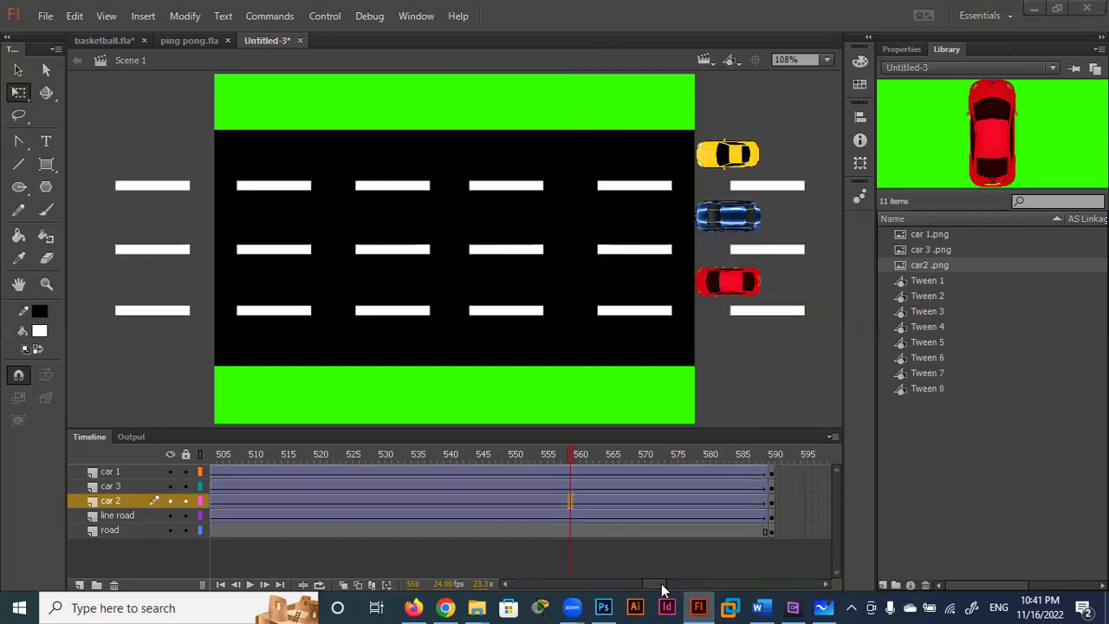
Step: At frame 40, move the yellow car left onto the upper lane of the road
click(535, 579)
drag(422, 578, 244, 493)
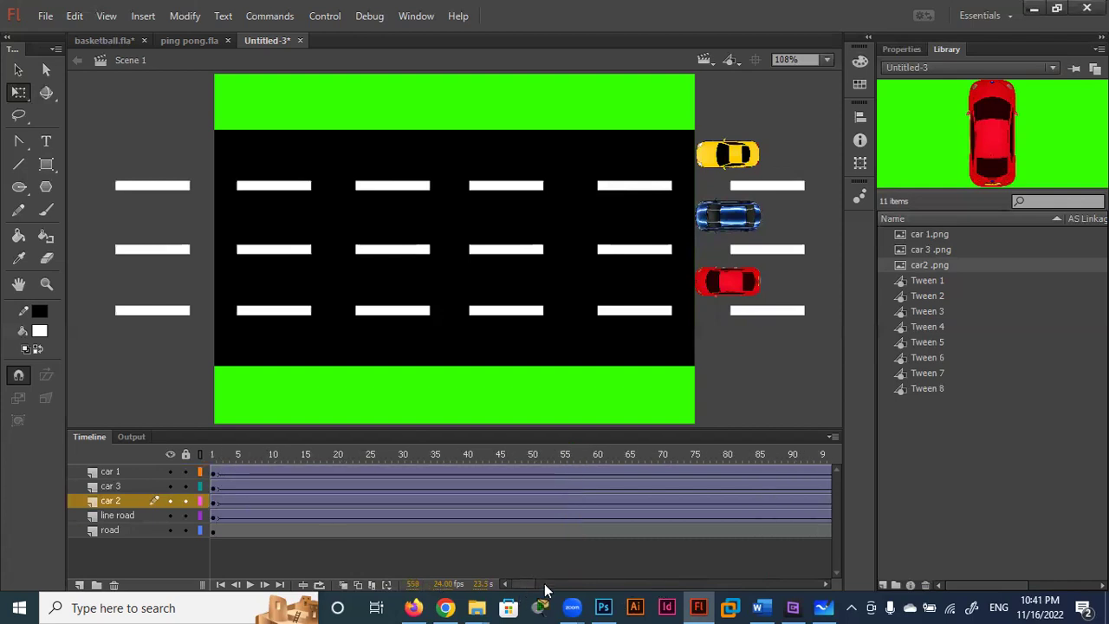
mouse_move(520, 582)
mouse_down()
mouse_move(650, 582)
mouse_move(347, 583)
mouse_up()
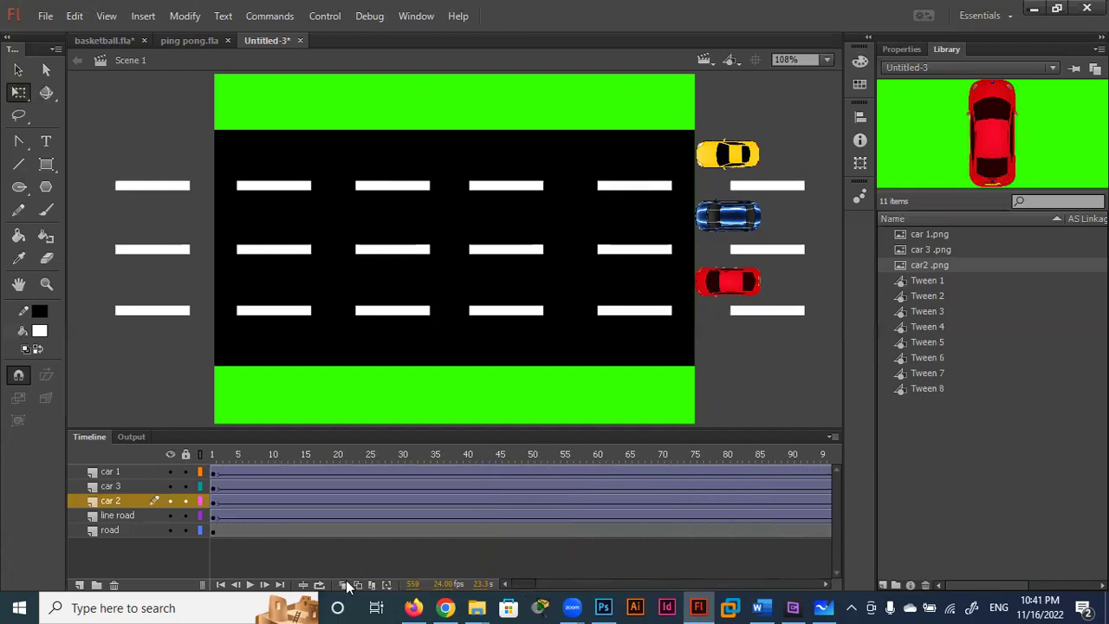
click(215, 475)
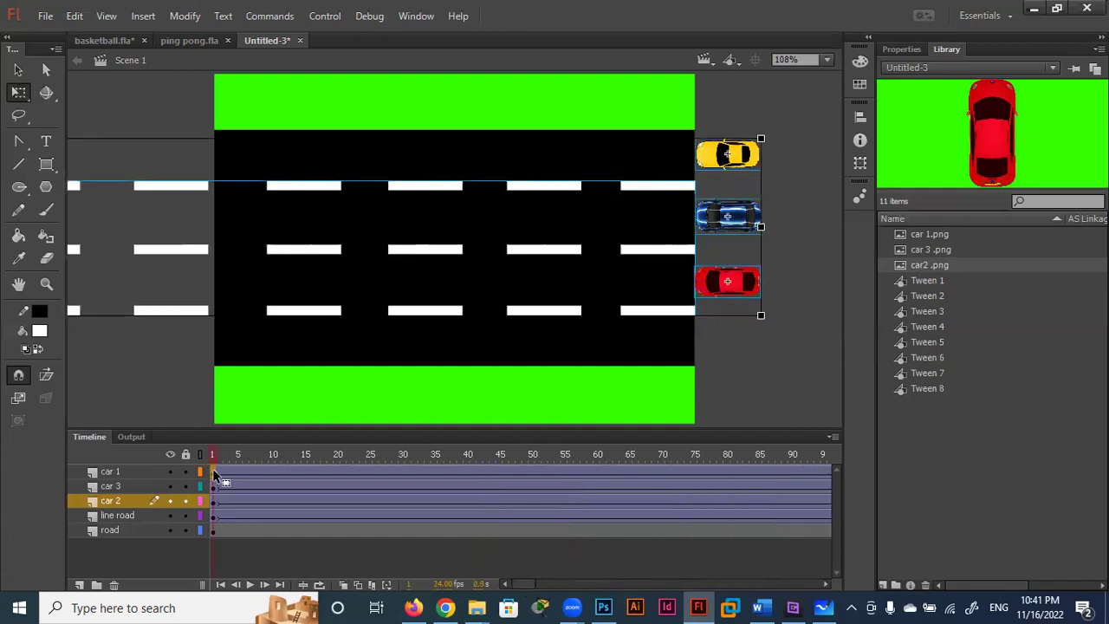
click(212, 470)
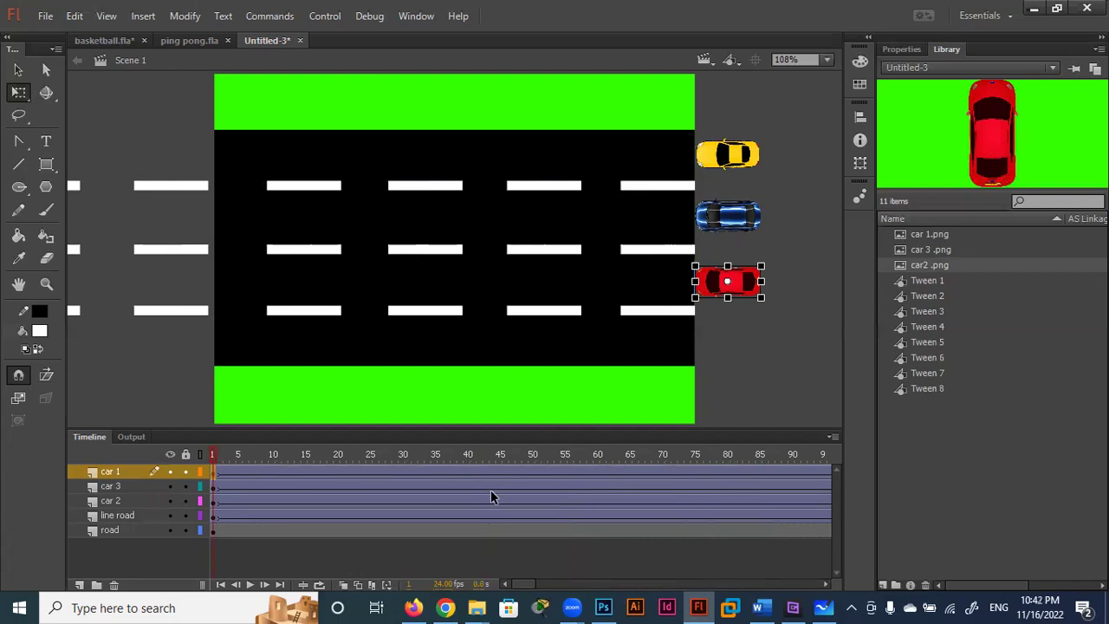
click(466, 469)
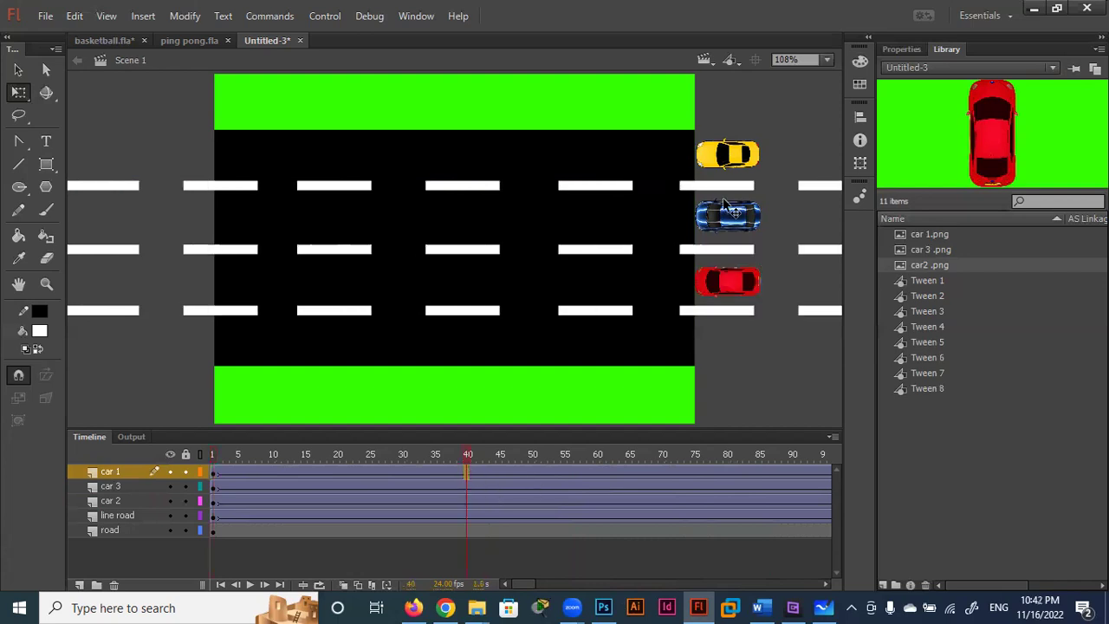
drag(743, 161, 539, 162)
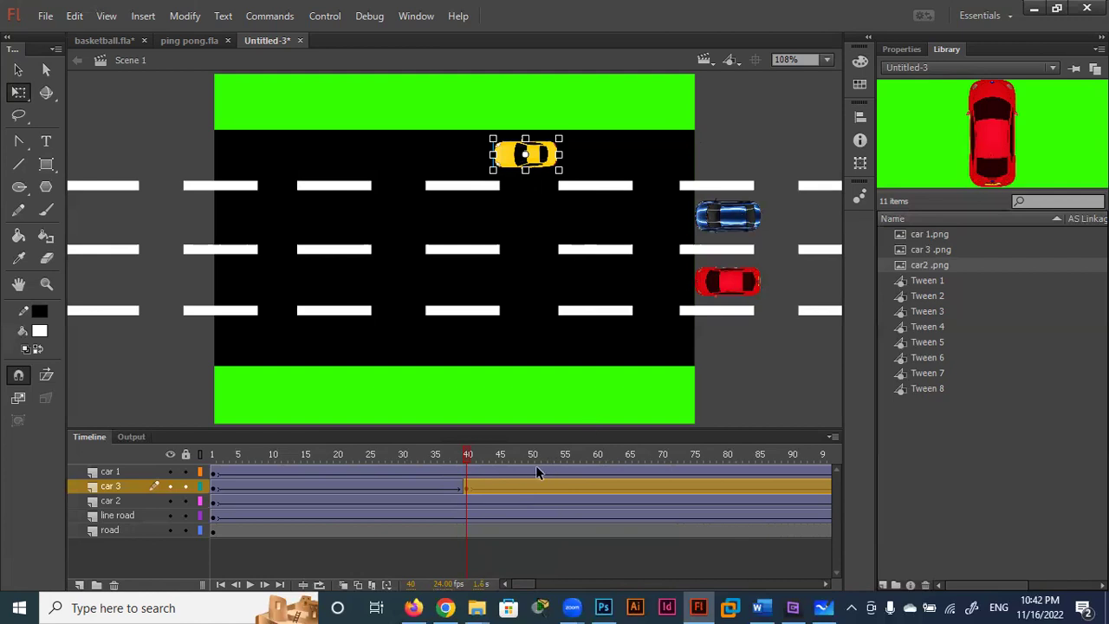
Step: At frame 40, slide the blue and red cars left and scrub ahead to preview
click(467, 475)
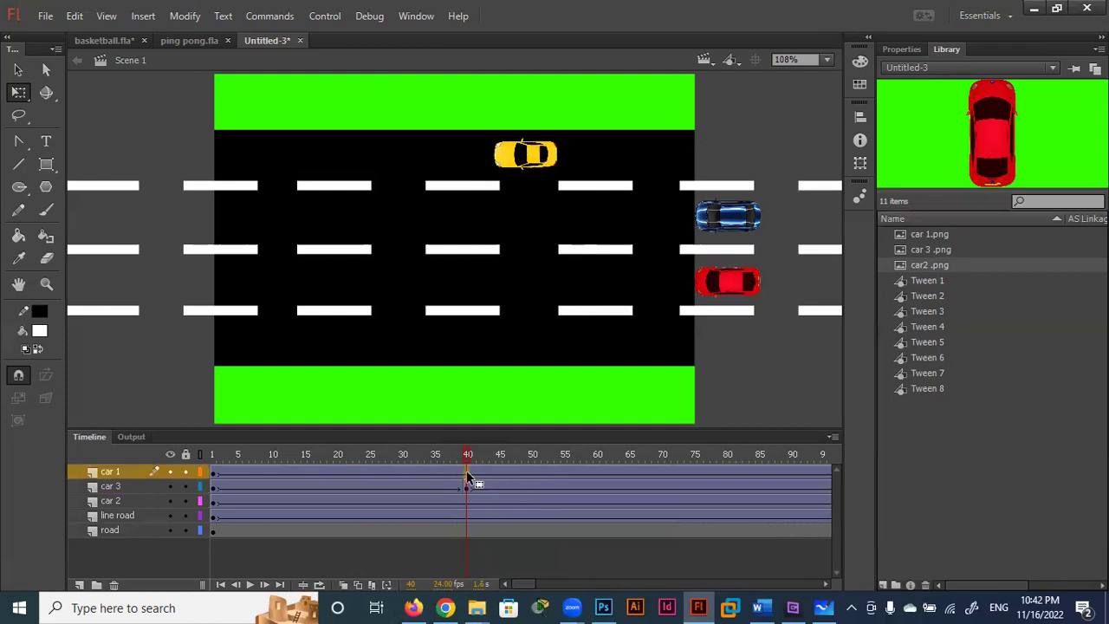
drag(682, 220, 535, 218)
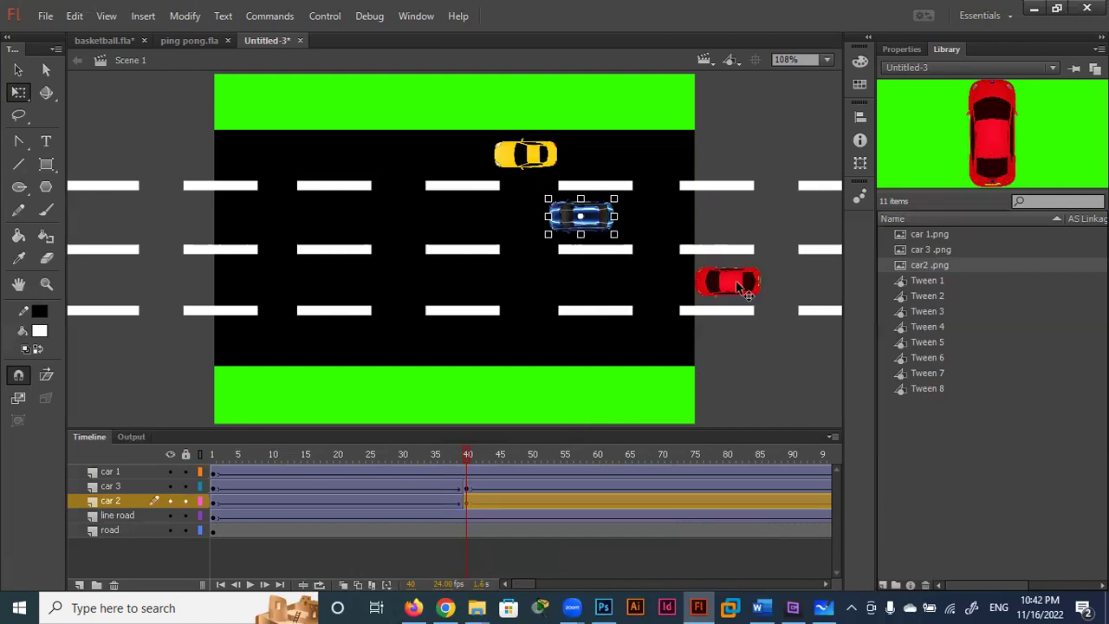
drag(715, 281, 435, 288)
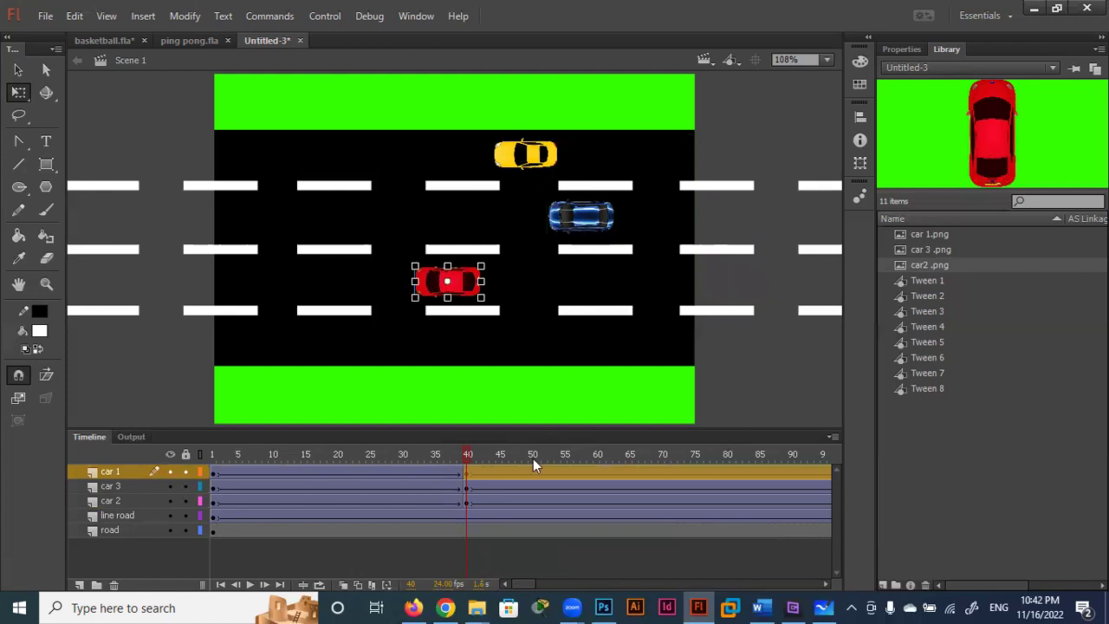
drag(557, 455, 656, 453)
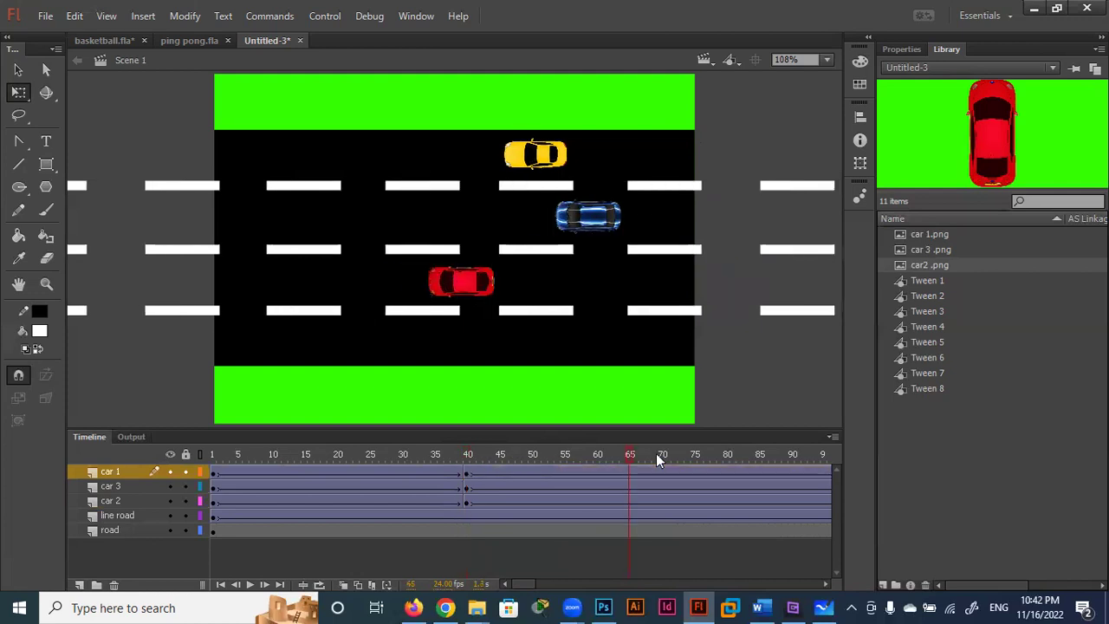
click(762, 453)
click(817, 455)
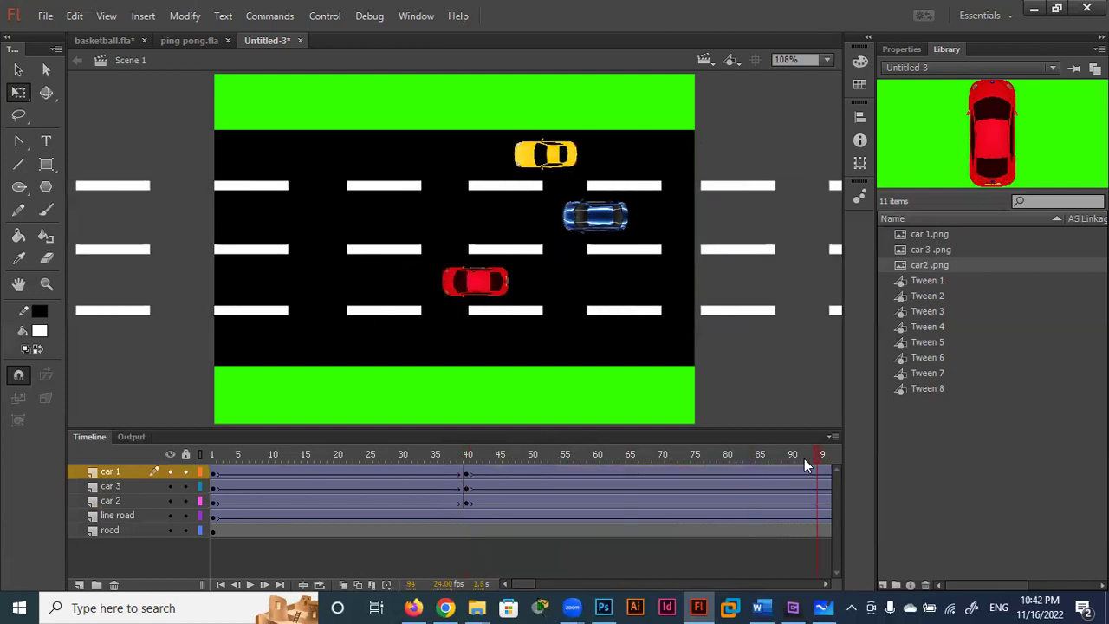
click(798, 459)
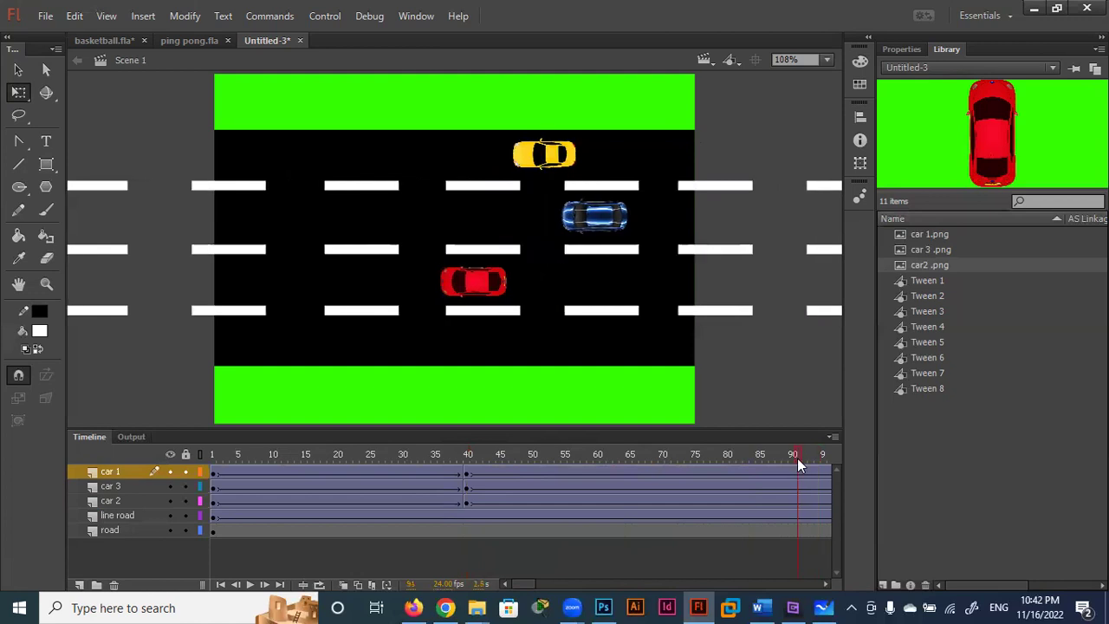
Step: Copy the three cars' frame-40 keyframes to frame 89
click(466, 476)
shift+click(467, 501)
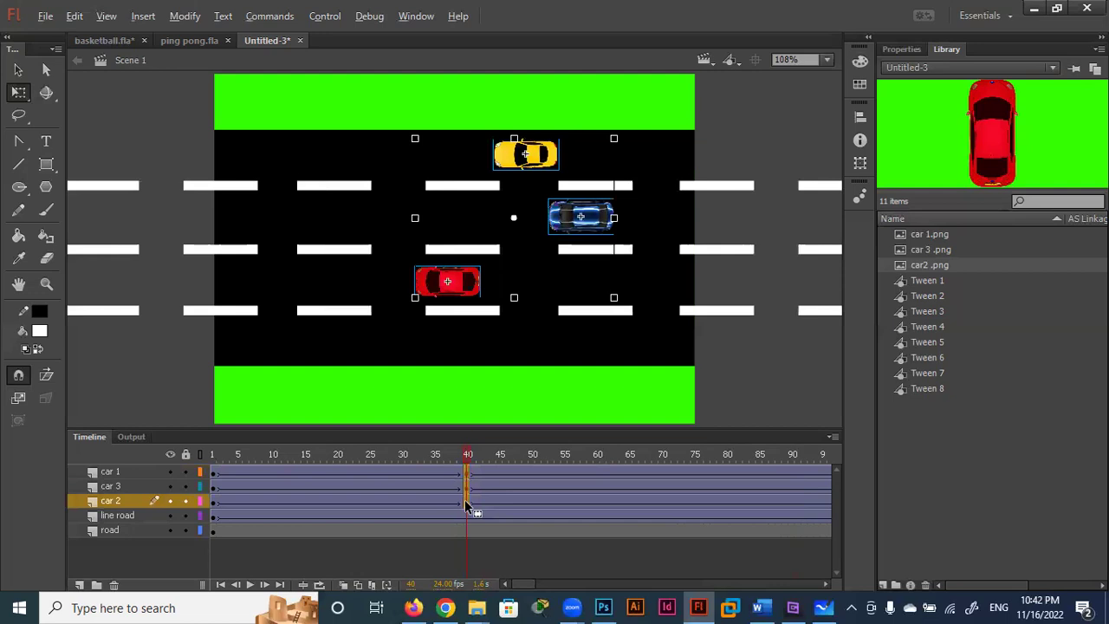
drag(737, 500, 786, 500)
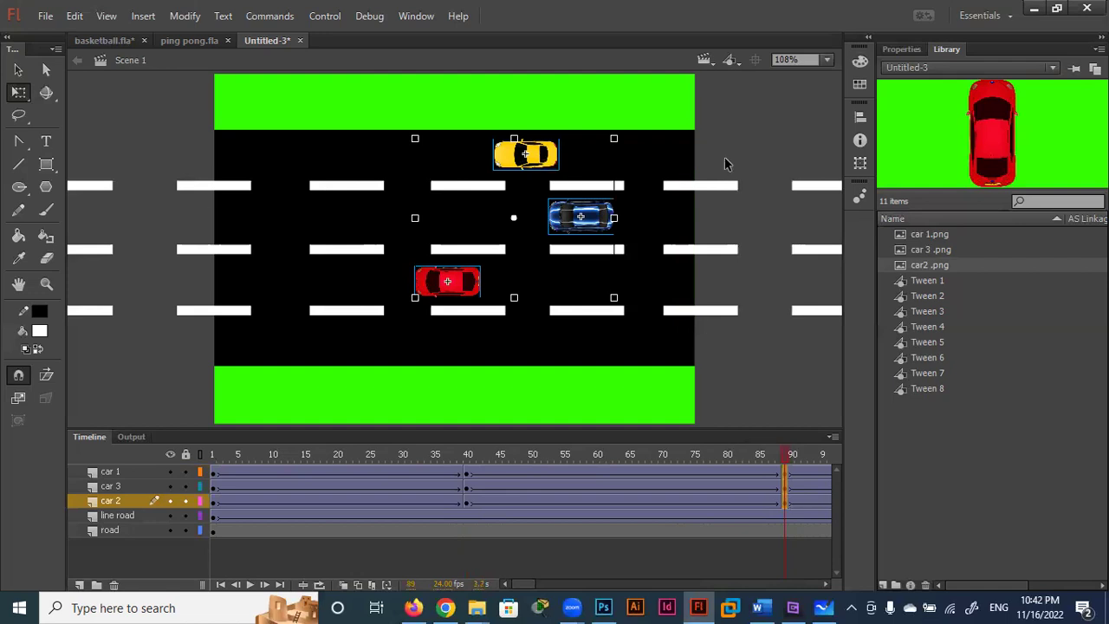
Step: At frame 89, move the yellow and blue cars left and the red car slightly right
click(556, 171)
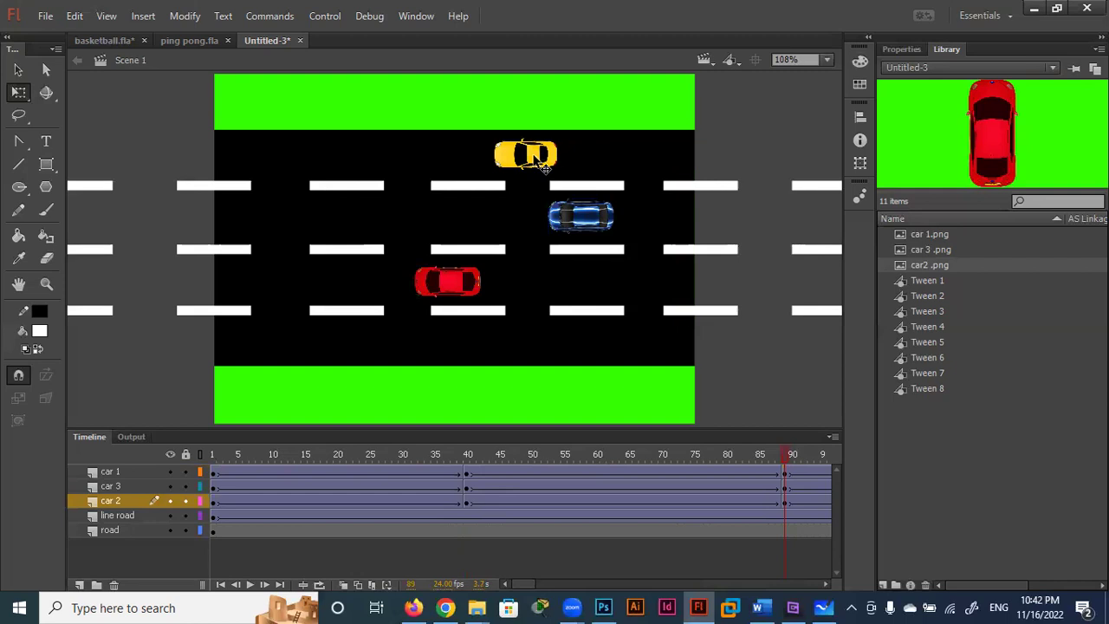
drag(545, 168, 441, 167)
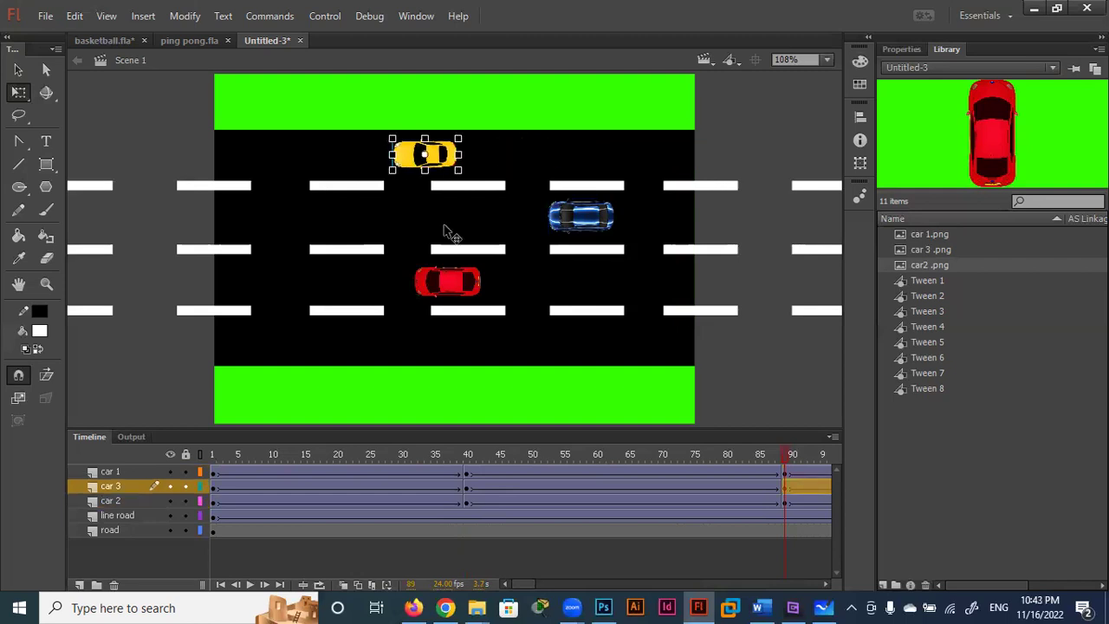
click(473, 290)
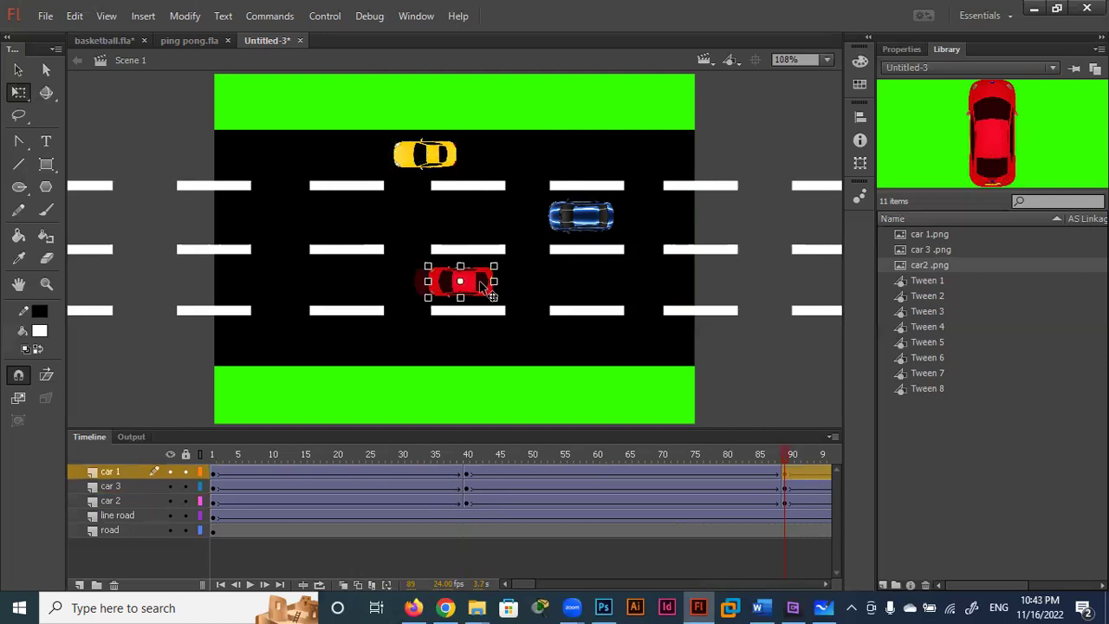
drag(473, 290, 511, 290)
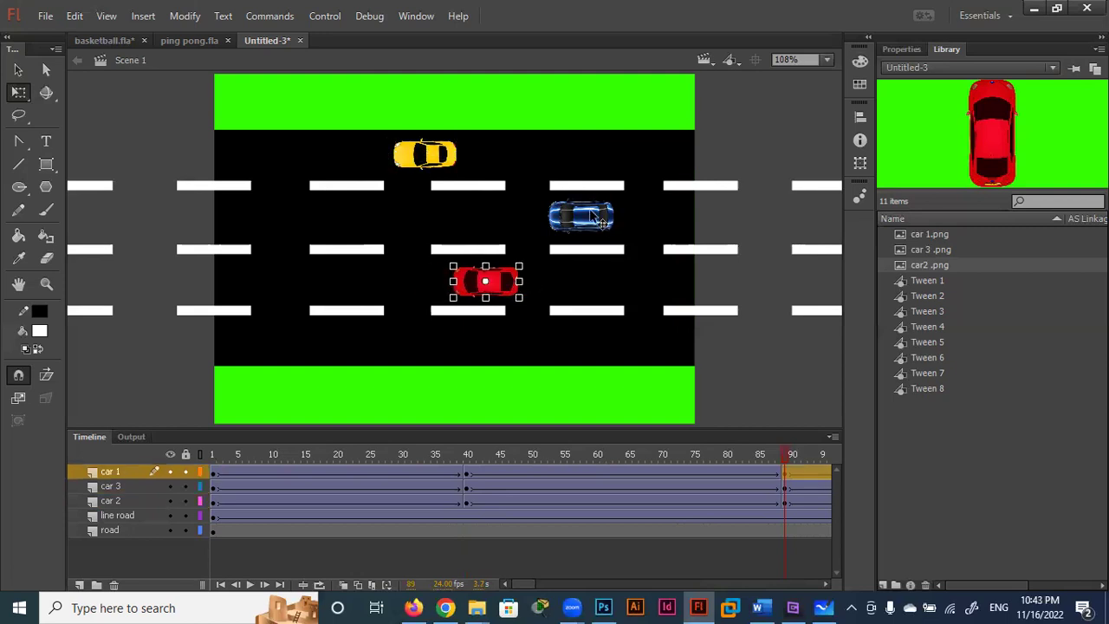
drag(574, 216, 506, 215)
key(shift+Left)
key(shift+Left)
key(shift+Left)
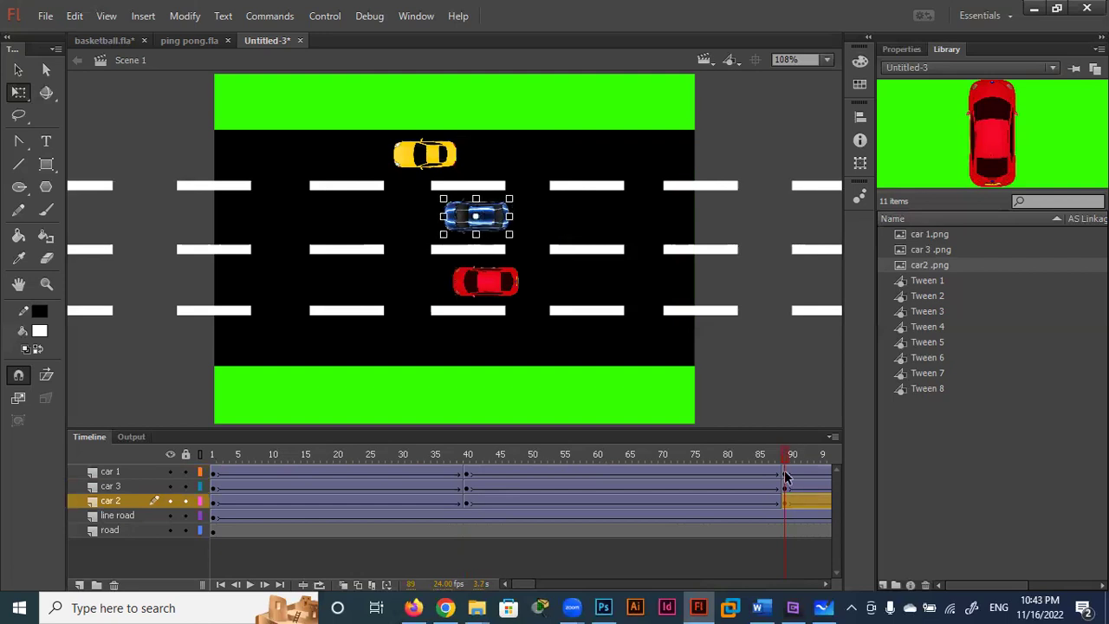
Step: Copy the frame-89 keyframes of the three cars to frame 135
mouse_move(785, 473)
mouse_down()
mouse_move(786, 505)
mouse_move(864, 501)
mouse_up()
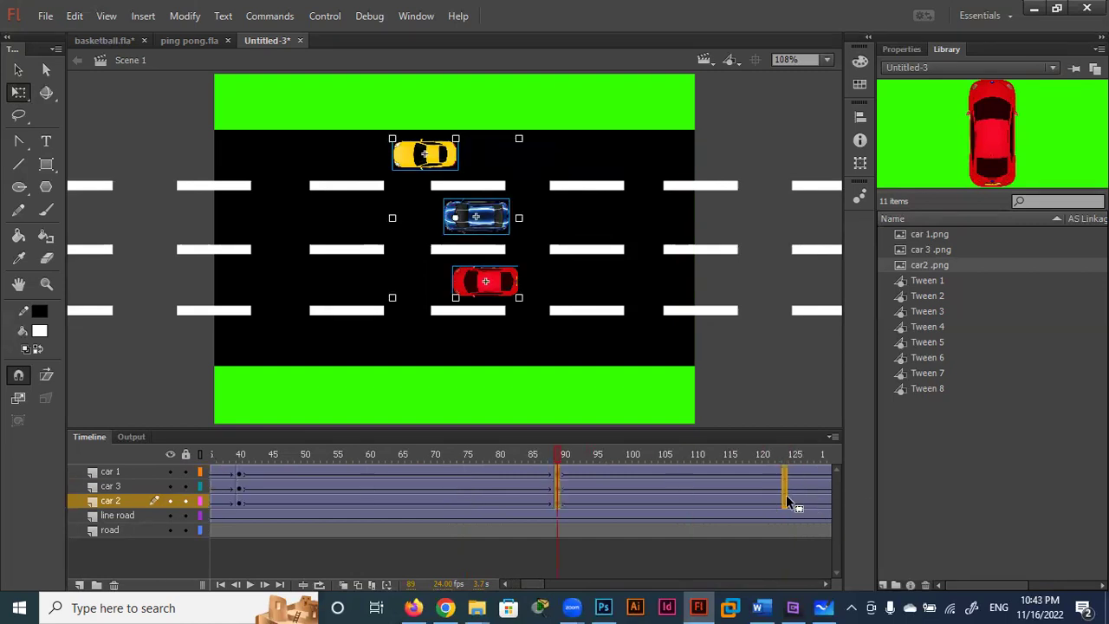
drag(775, 505, 695, 491)
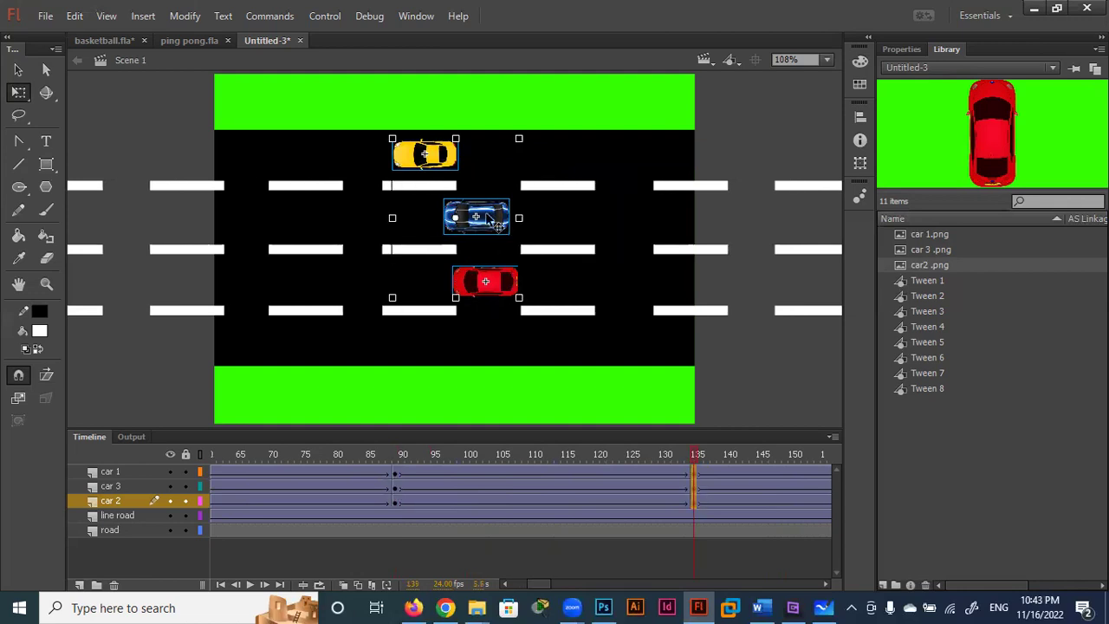
drag(488, 219, 457, 218)
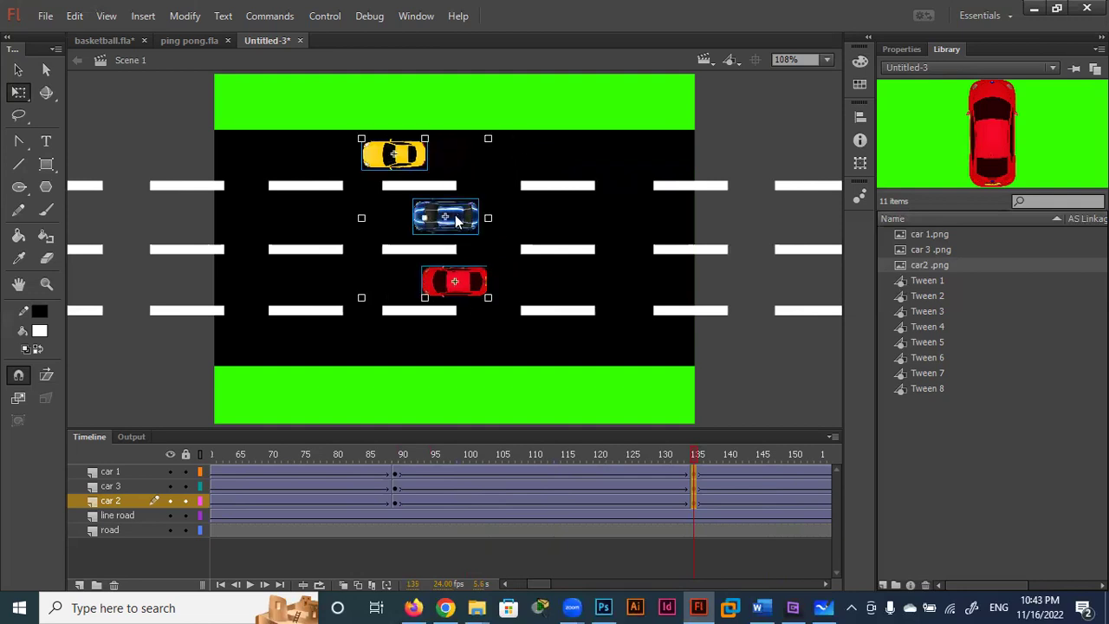
key(ctrl+z)
click(738, 119)
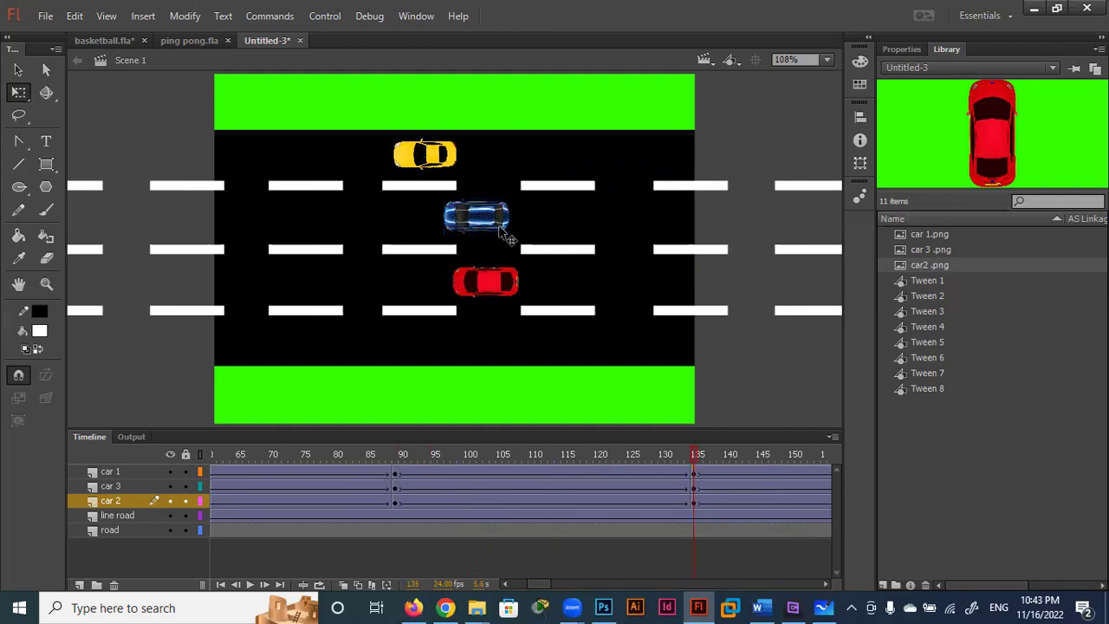
Step: Line the blue and red cars up in a column at frame 135, then select that frame on all car layers
drag(438, 219, 381, 218)
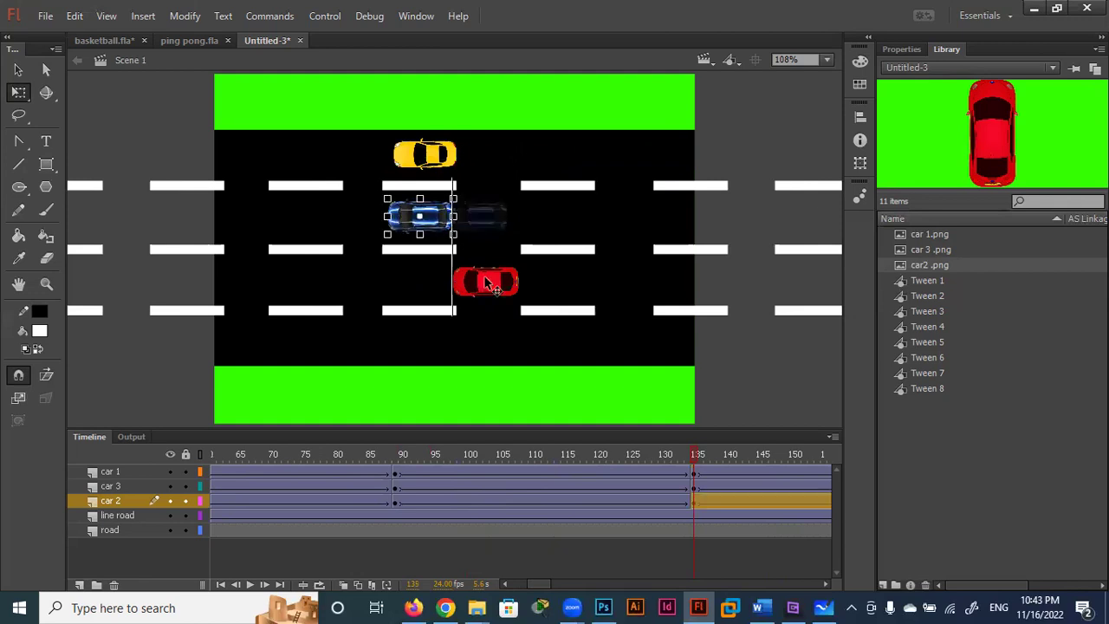
drag(498, 292, 445, 296)
key(Right)
key(Right)
key(Right)
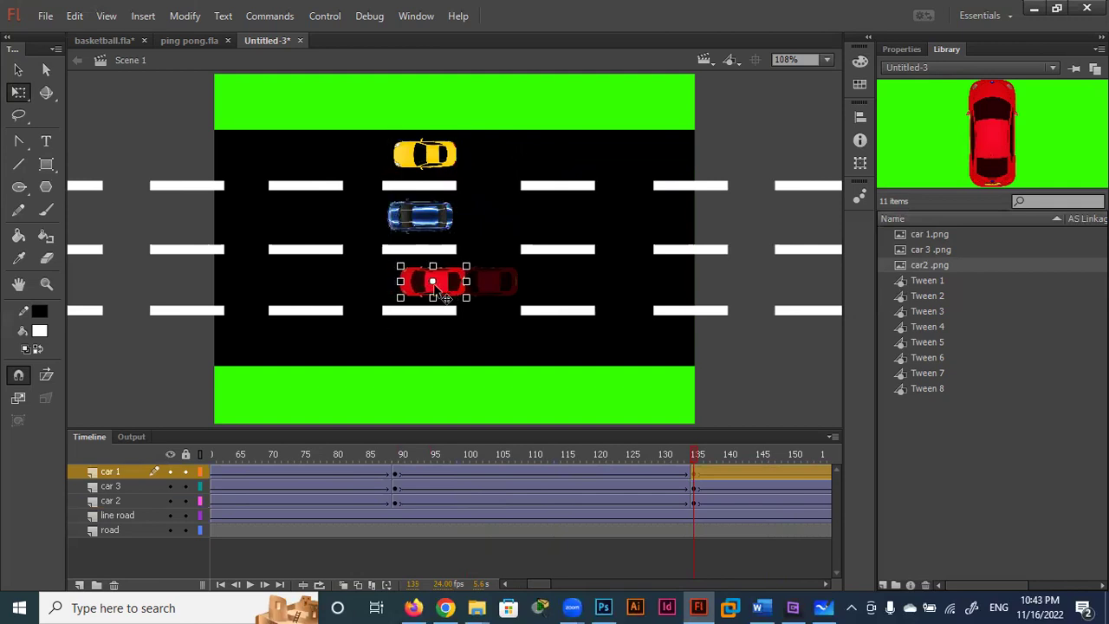
key(Left)
key(Left)
key(Left)
click(693, 473)
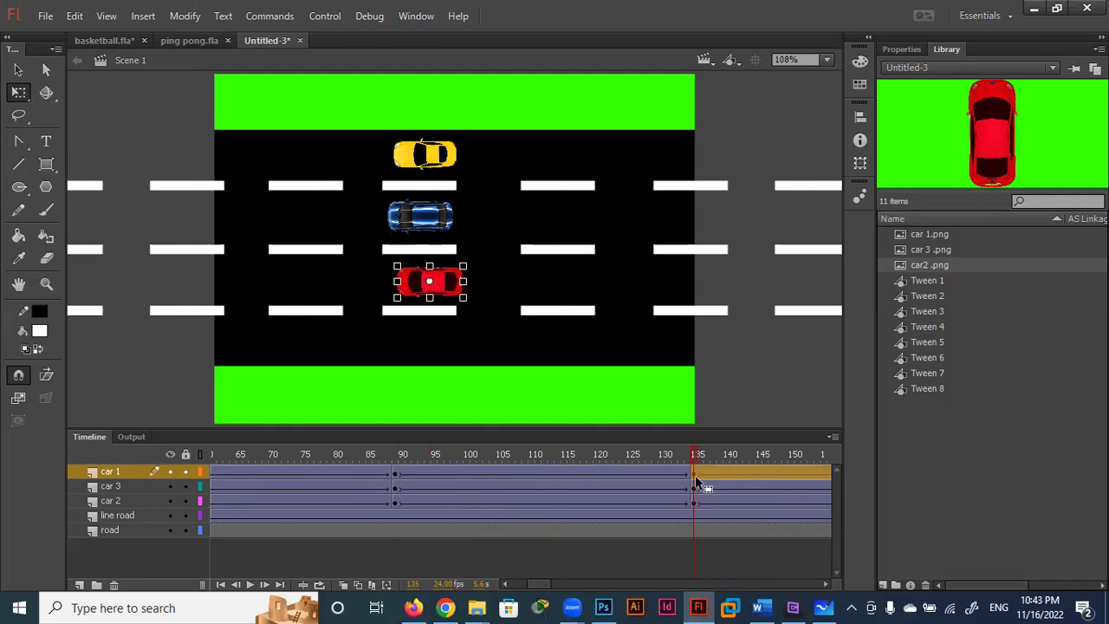
click(694, 499)
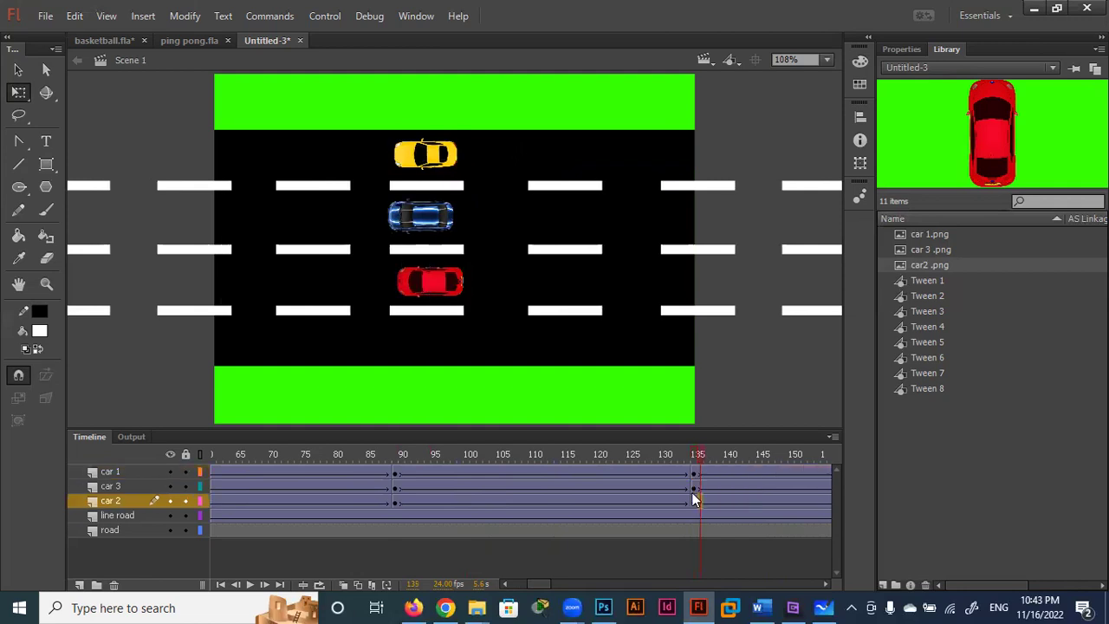
mouse_move(694, 474)
mouse_down()
mouse_move(696, 500)
mouse_move(758, 499)
mouse_up()
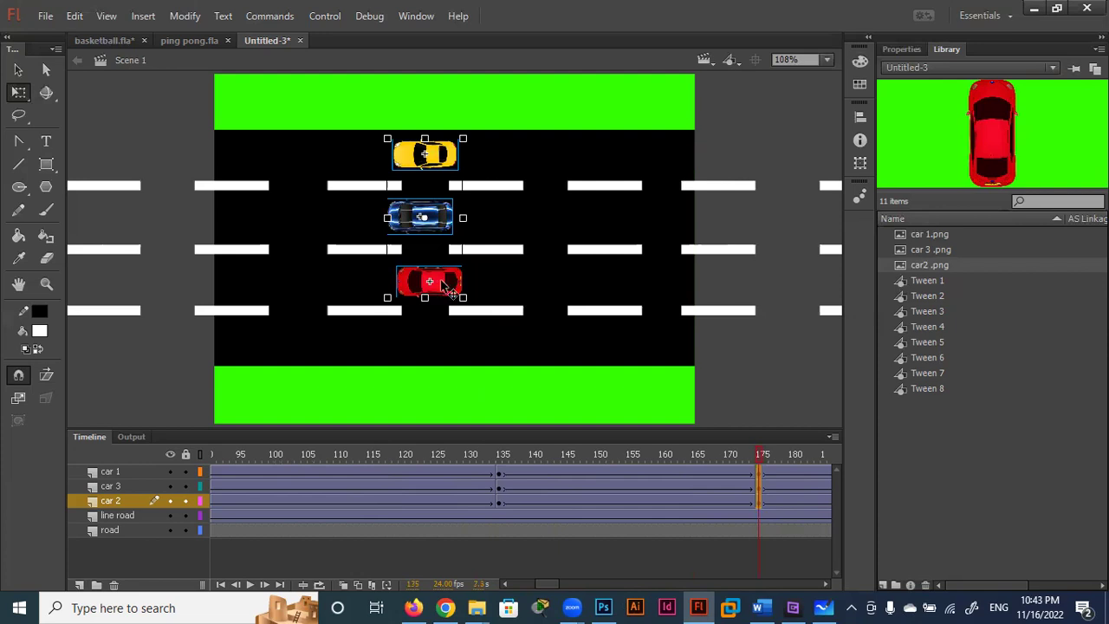
Step: Shift all three cars right and copy the frame-175 keyframes to around frame 222
drag(438, 286, 554, 281)
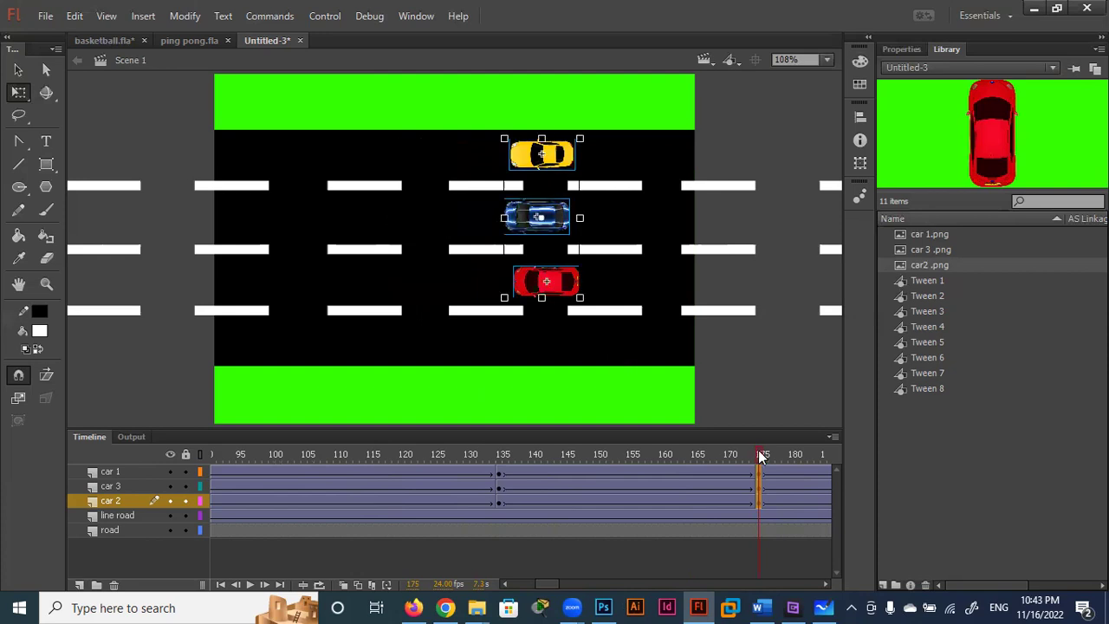
drag(808, 452, 815, 459)
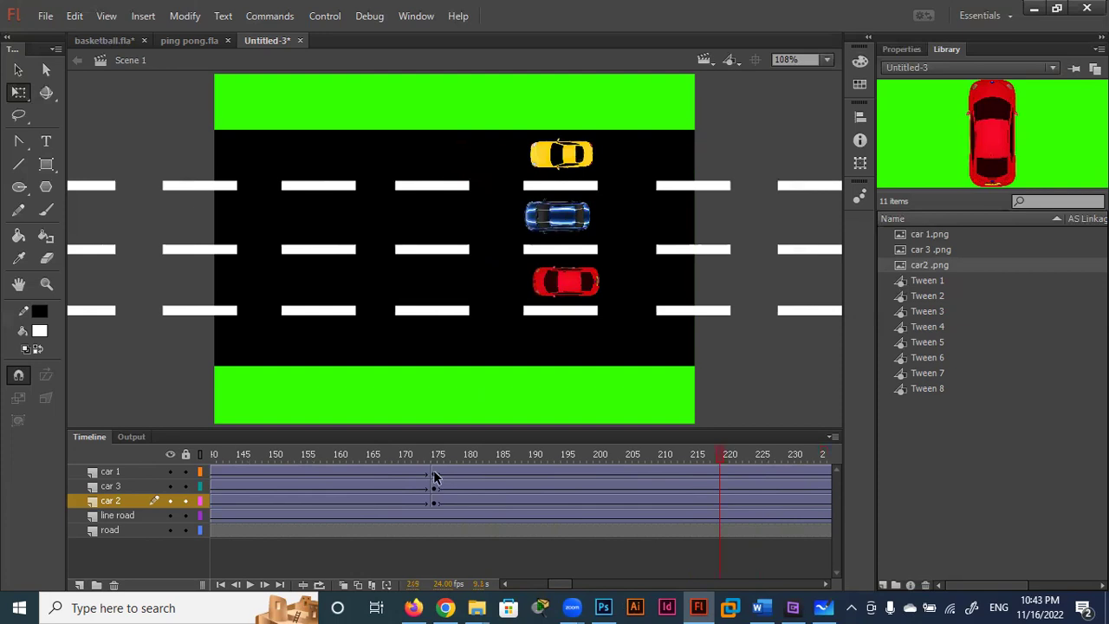
click(435, 488)
drag(433, 501, 434, 483)
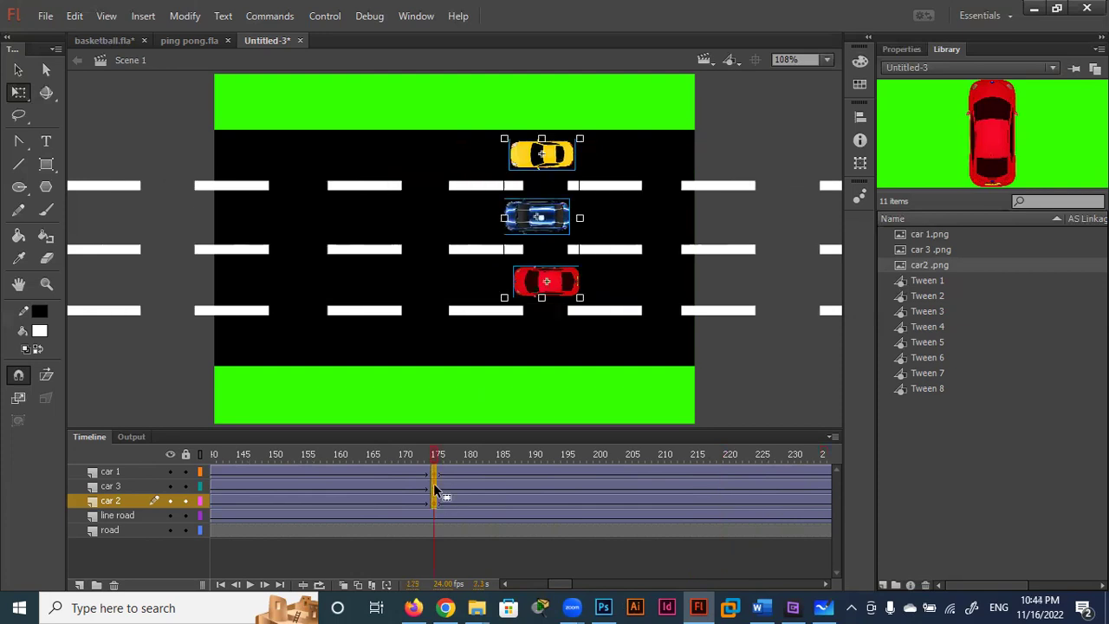
drag(558, 473, 558, 502)
drag(744, 487, 743, 485)
click(745, 486)
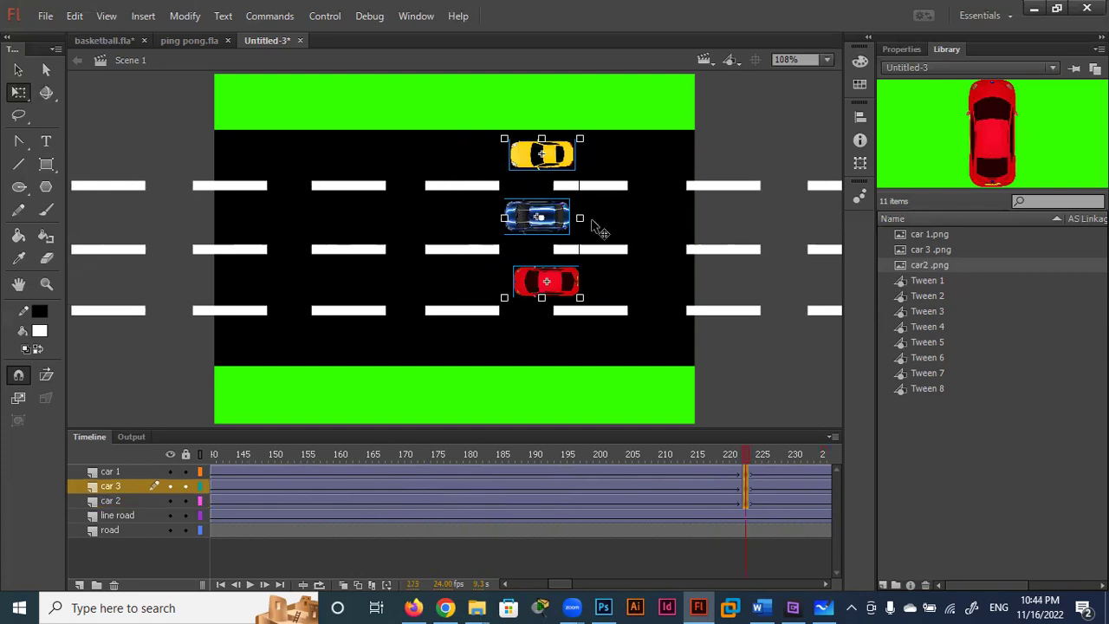
Step: Move the blue and red cars left there, then undo back to the frame-175 keyframes
key(Escape)
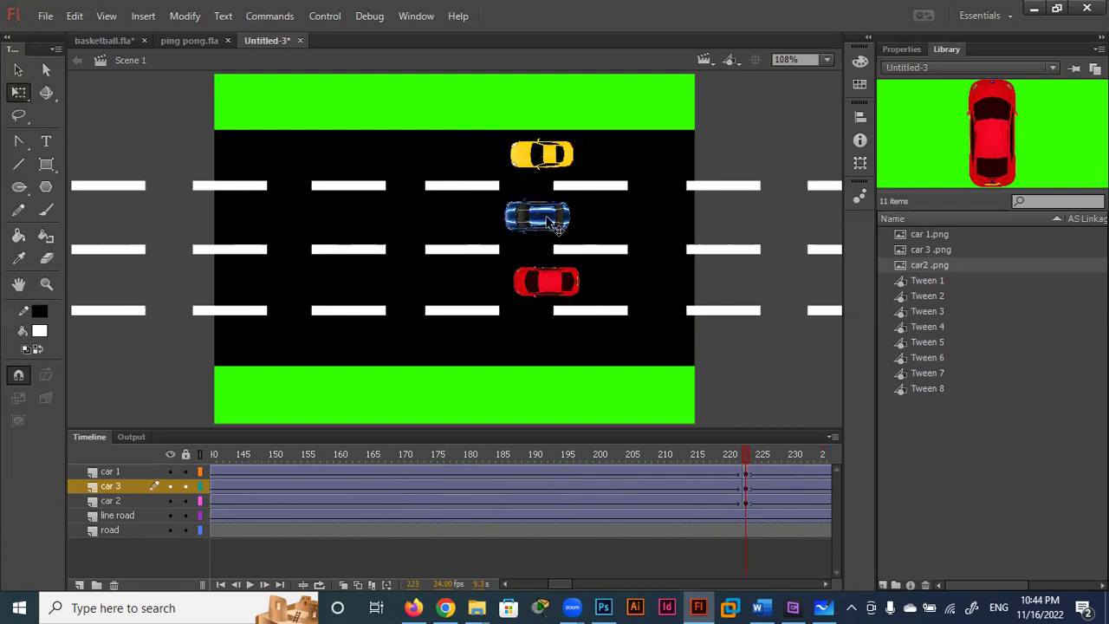
drag(514, 227, 356, 232)
drag(551, 282, 482, 283)
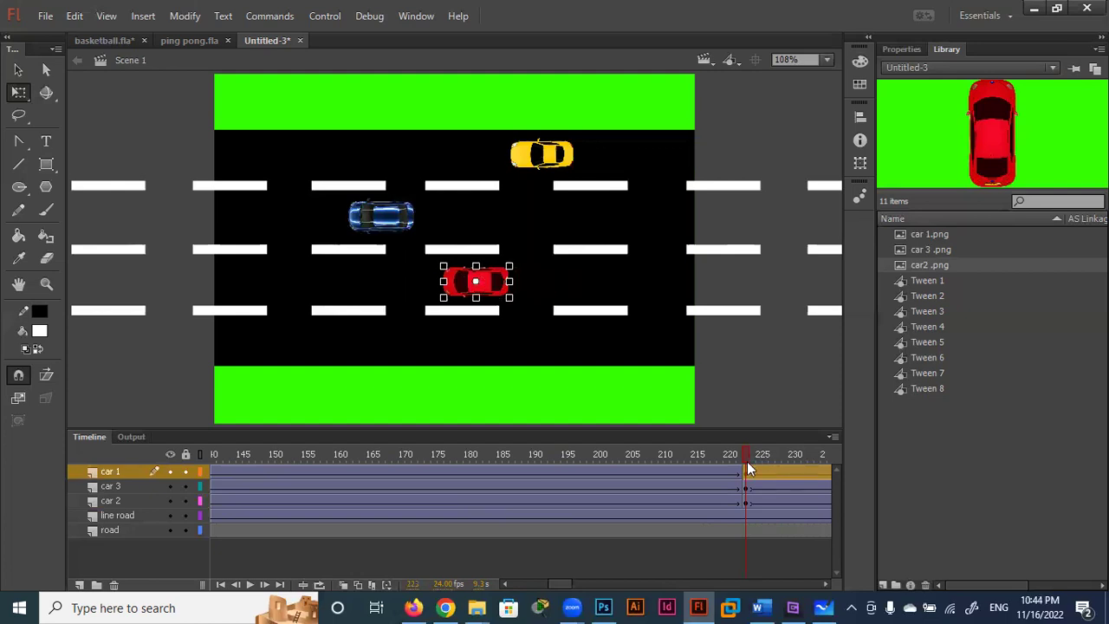
key(ctrl+z)
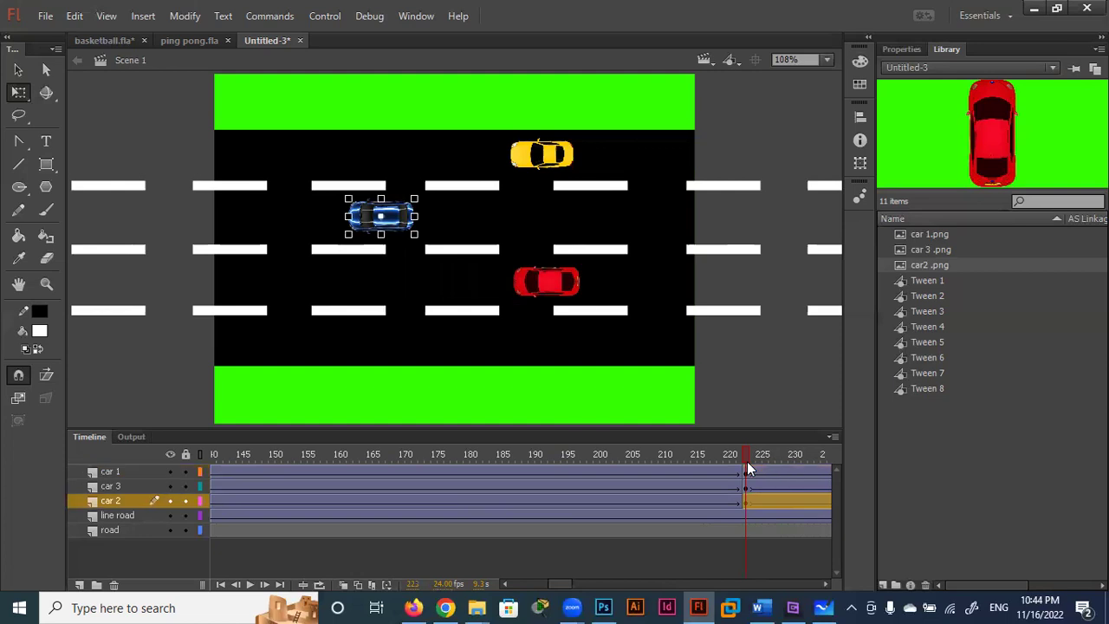
key(ctrl+z)
key(ctrl+a)
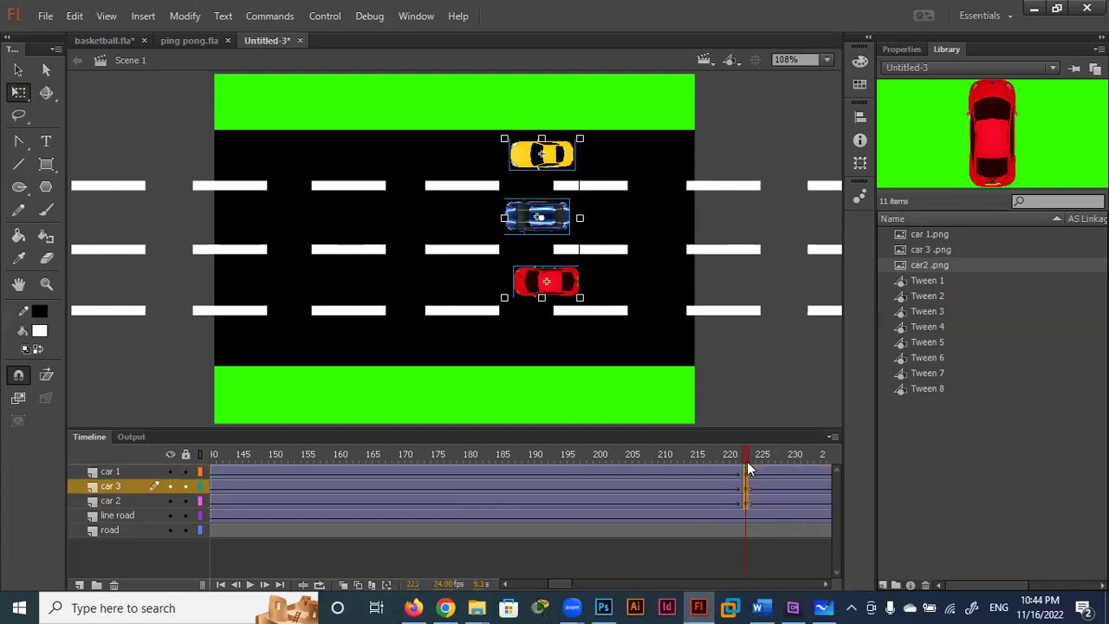
key(ctrl+z)
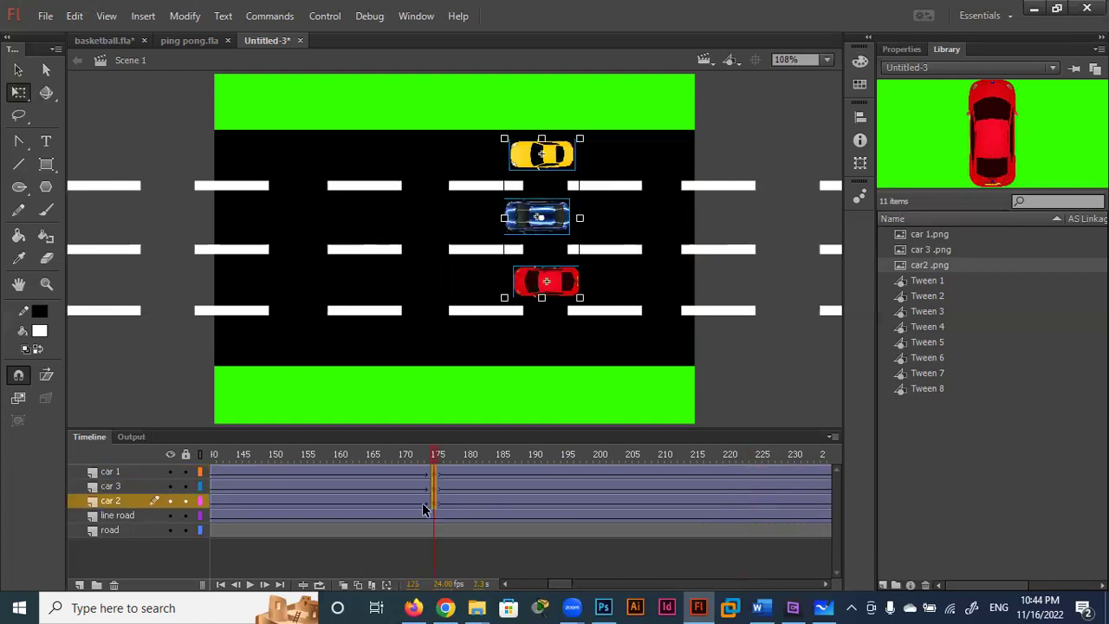
Step: Copy the frame-175 keyframes to frame 224 and move the blue and red cars left there
drag(434, 502, 655, 502)
drag(733, 494, 755, 498)
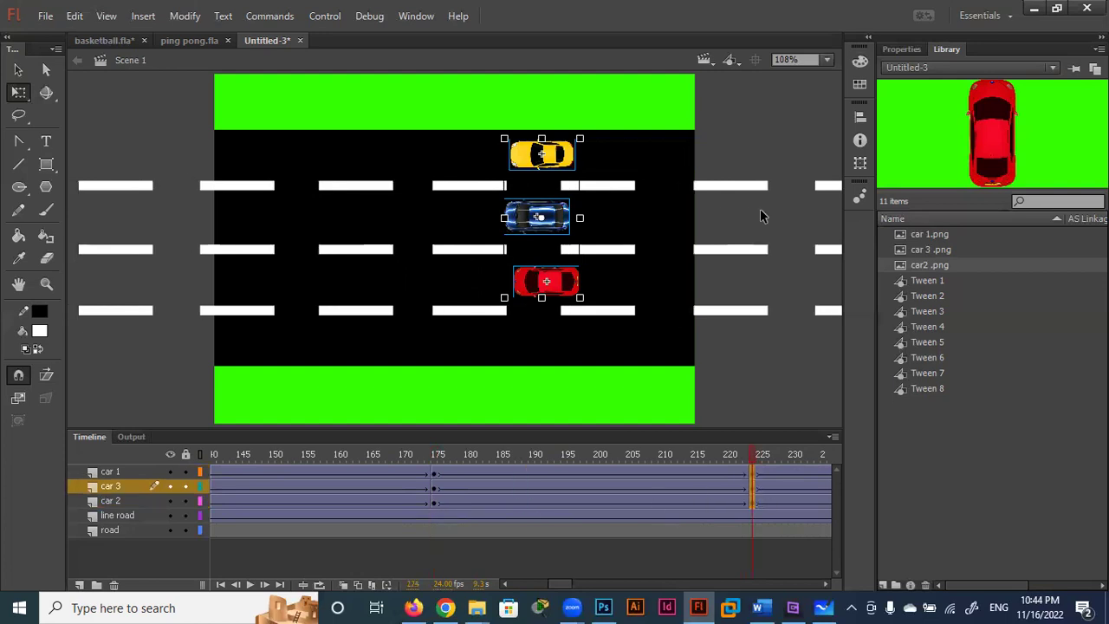
drag(539, 221, 328, 230)
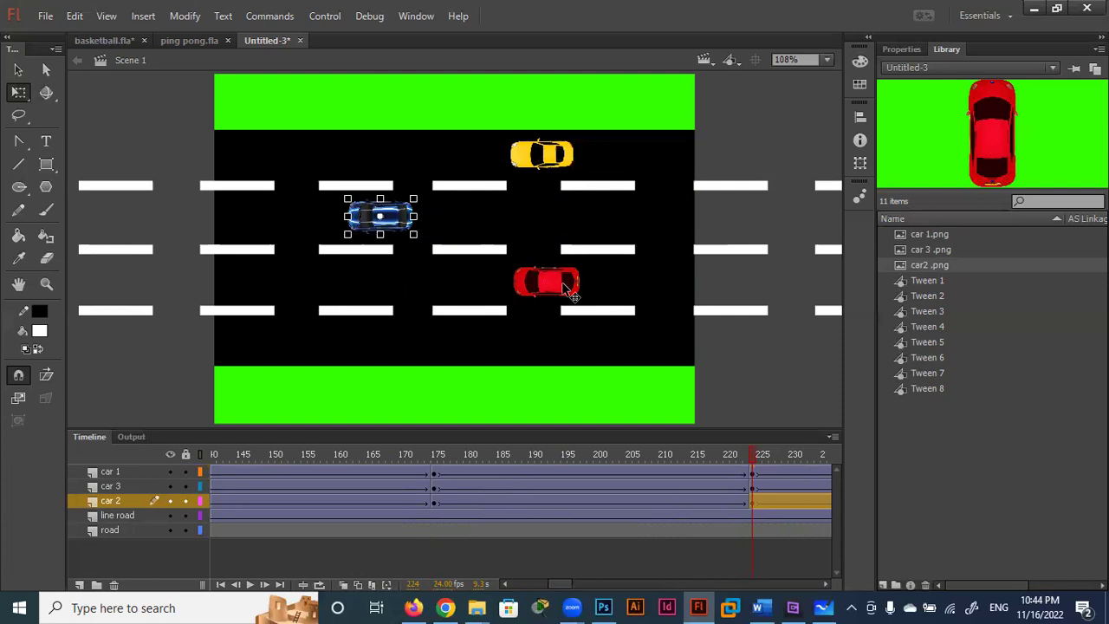
drag(568, 290, 497, 290)
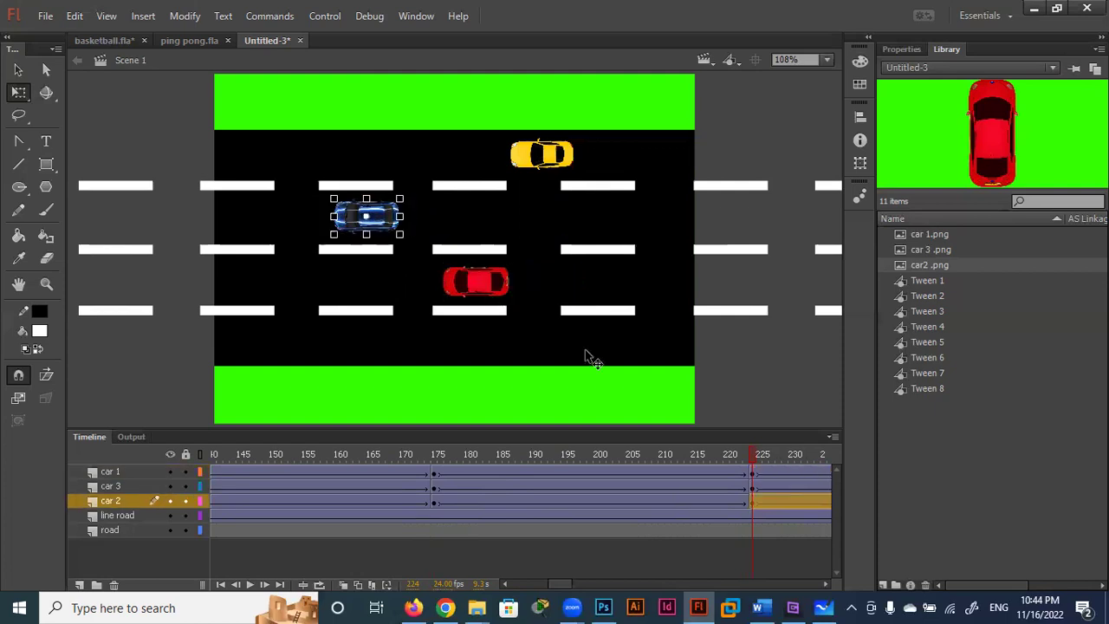
click(766, 451)
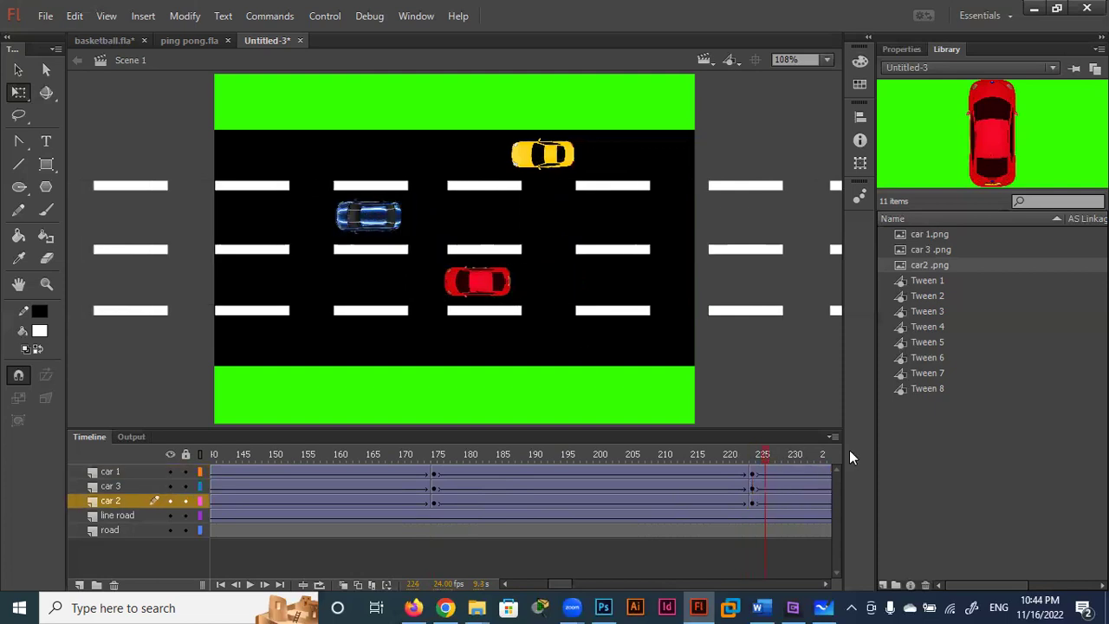
Step: Copy the frame-224 keyframes of all three cars to frame 272
drag(846, 453, 643, 448)
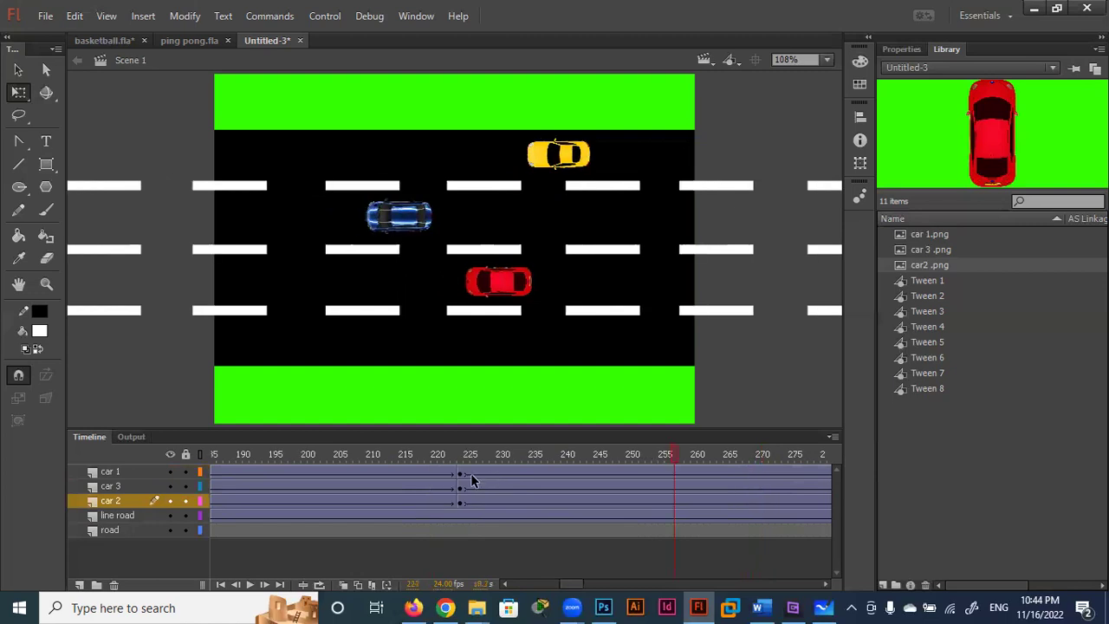
key(comma)
key(comma)
key(comma)
click(460, 501)
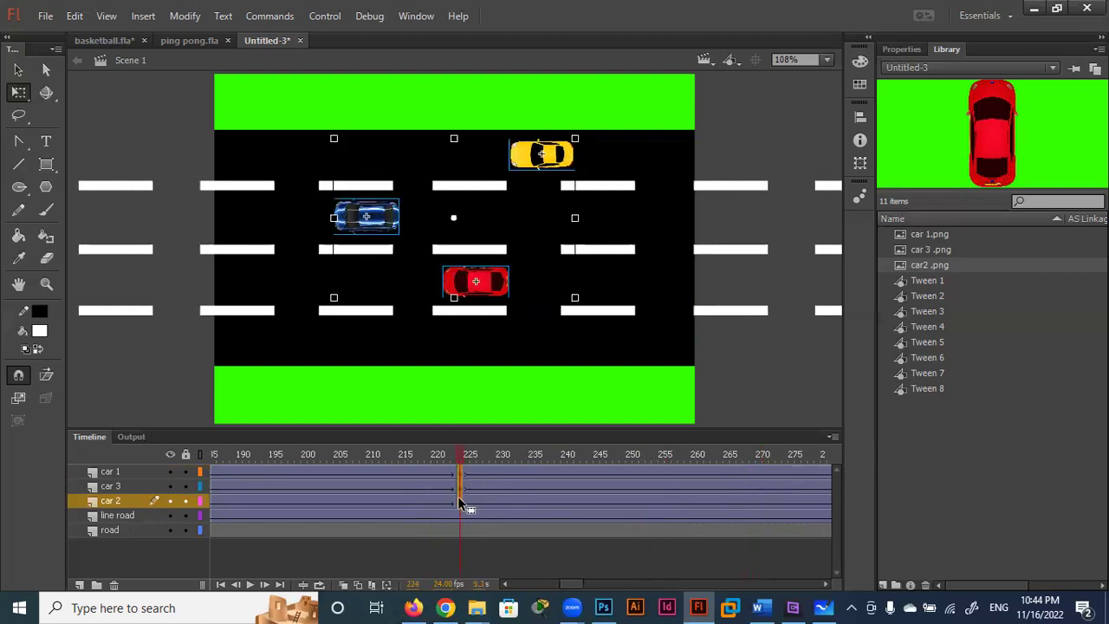
drag(541, 501, 773, 491)
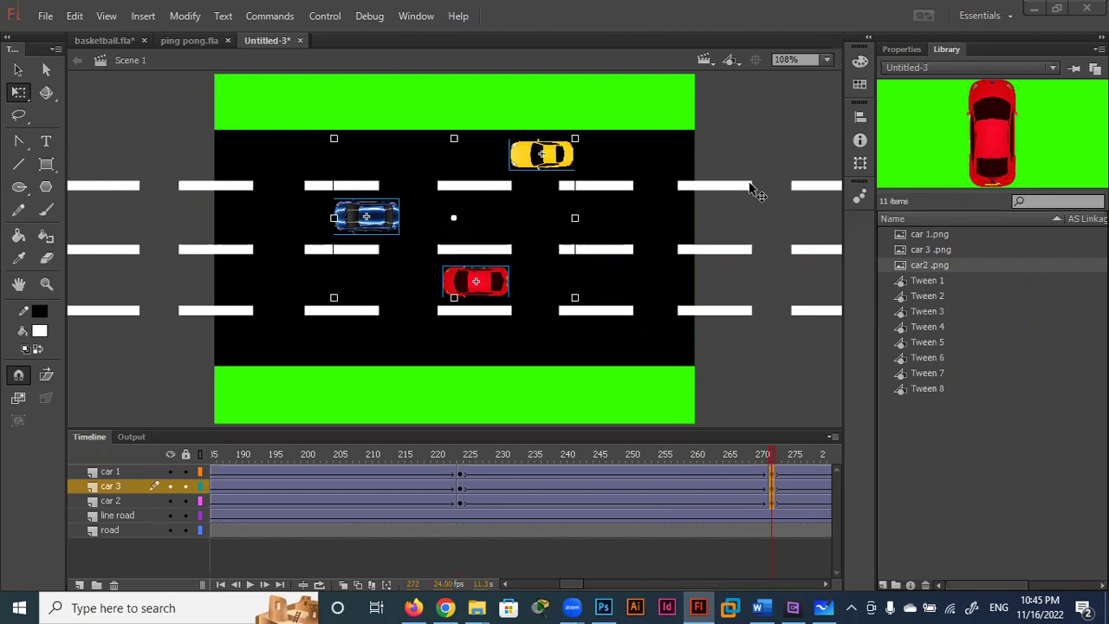
Step: At frame 272, move the red car further left in its lane
click(752, 367)
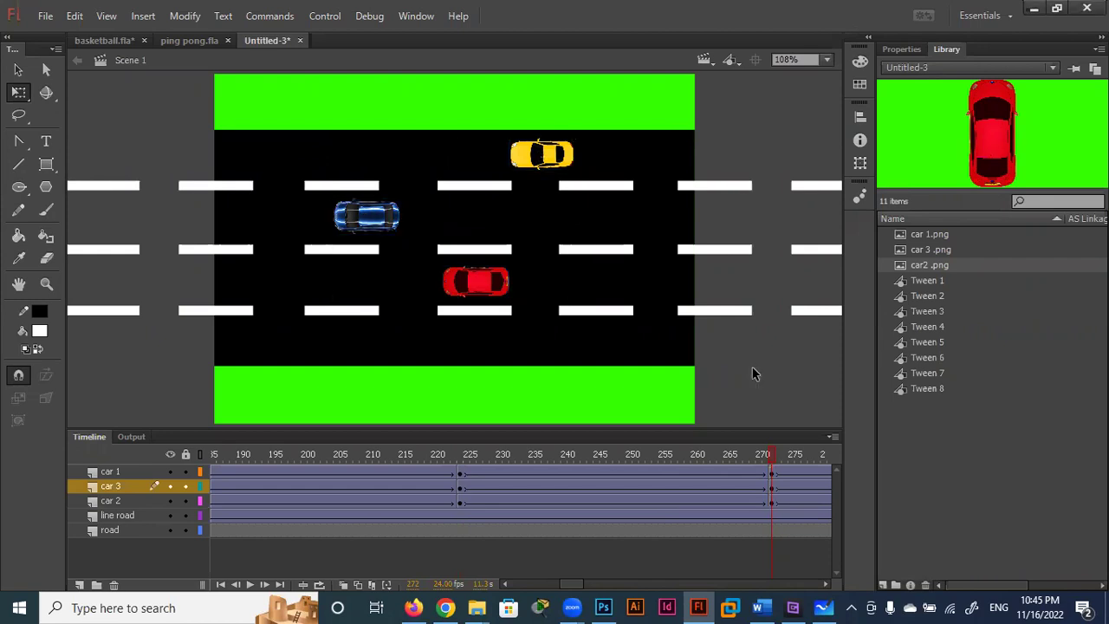
click(479, 283)
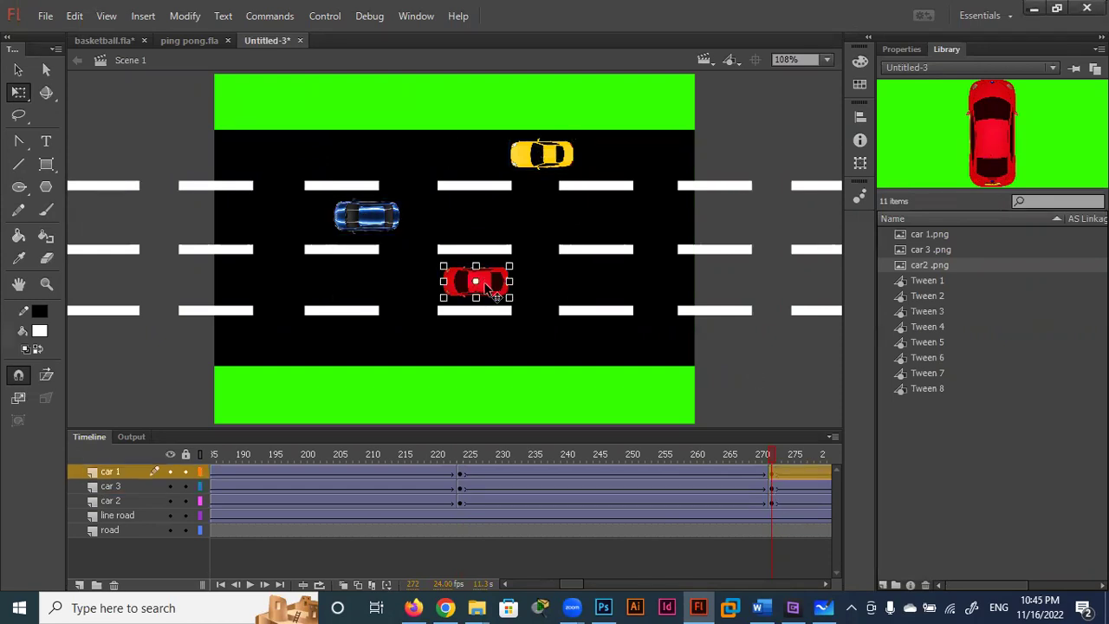
drag(480, 284, 440, 284)
drag(337, 288, 294, 283)
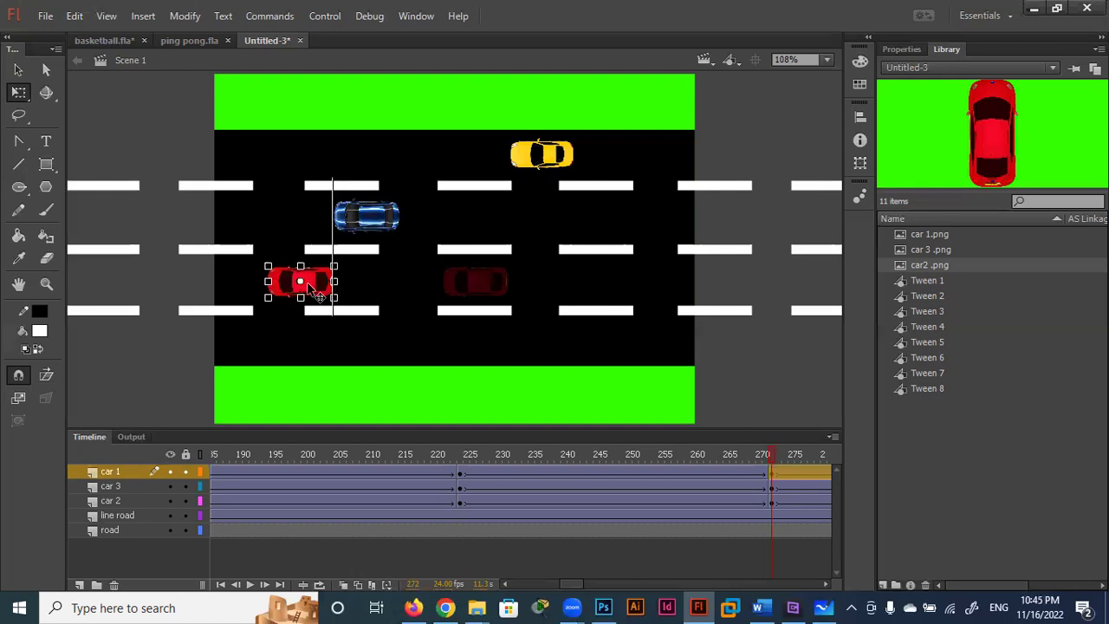
click(783, 455)
Step: Copy the frame-272 keyframes on all three car layers to frame 321
drag(864, 452, 682, 451)
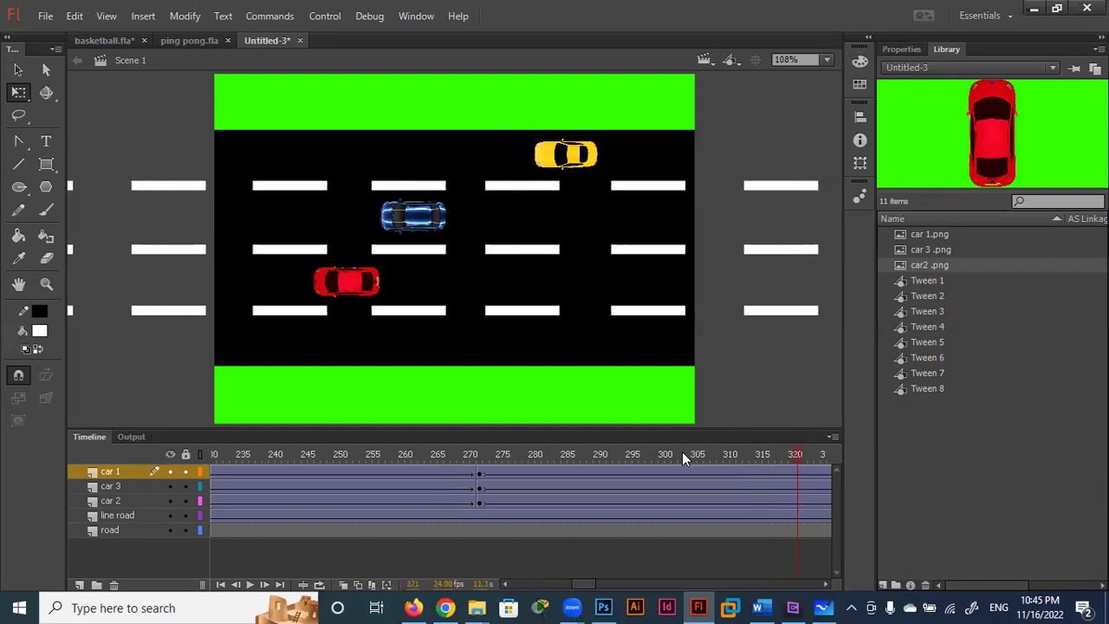
click(799, 455)
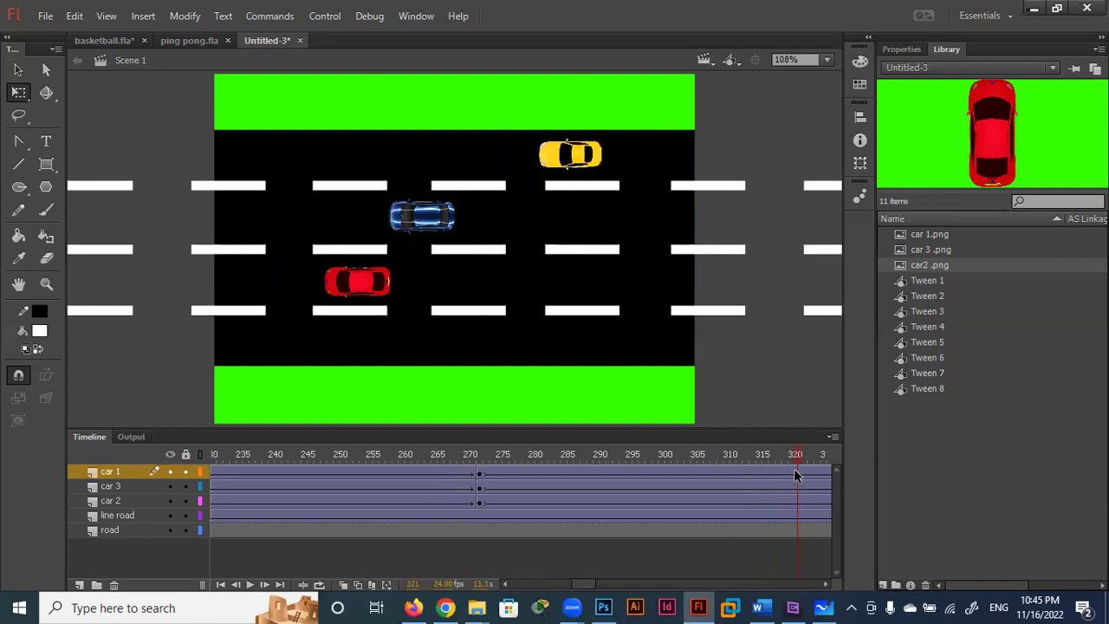
mouse_move(481, 475)
mouse_down()
mouse_move(482, 499)
mouse_move(798, 494)
mouse_up()
click(481, 501)
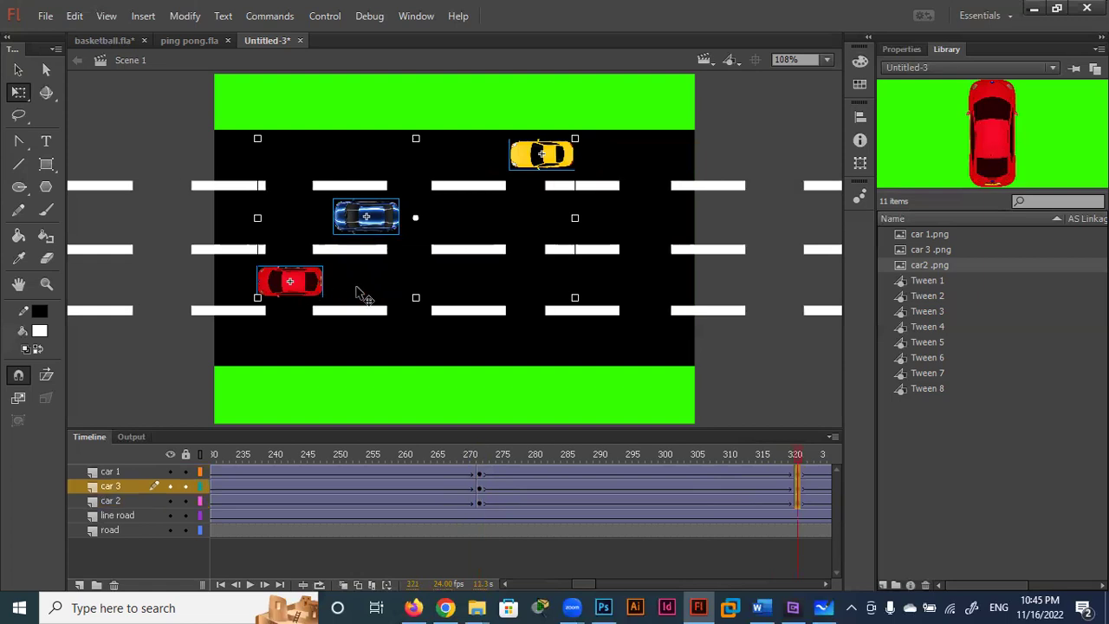
click(372, 295)
Step: Move all three cars right, sending the yellow car off the road, and preview the result
drag(418, 297, 645, 297)
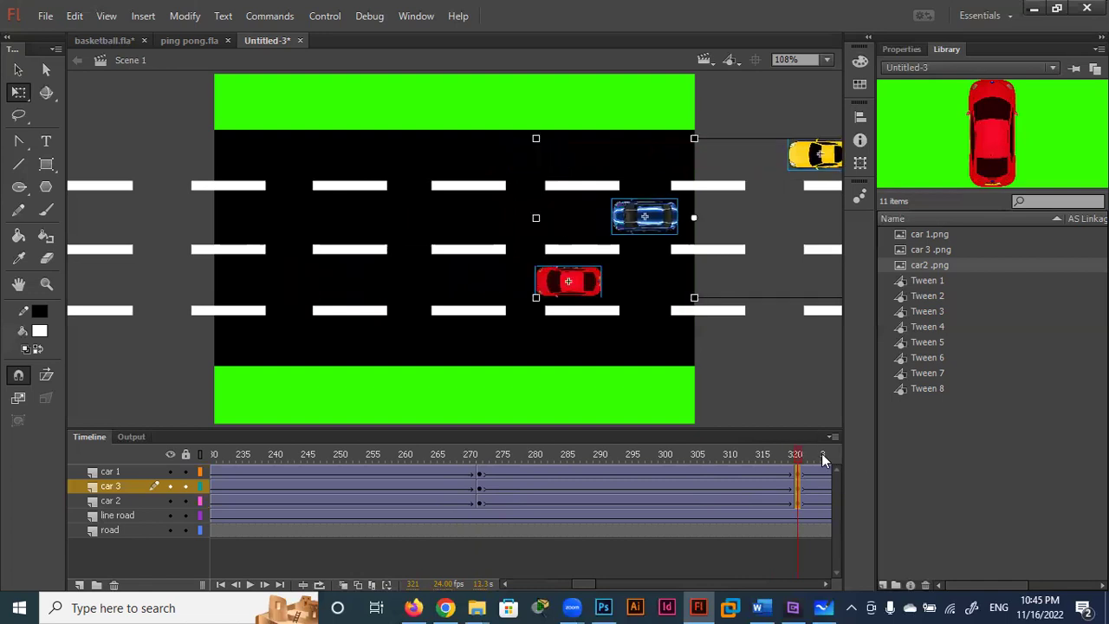
drag(822, 453, 676, 452)
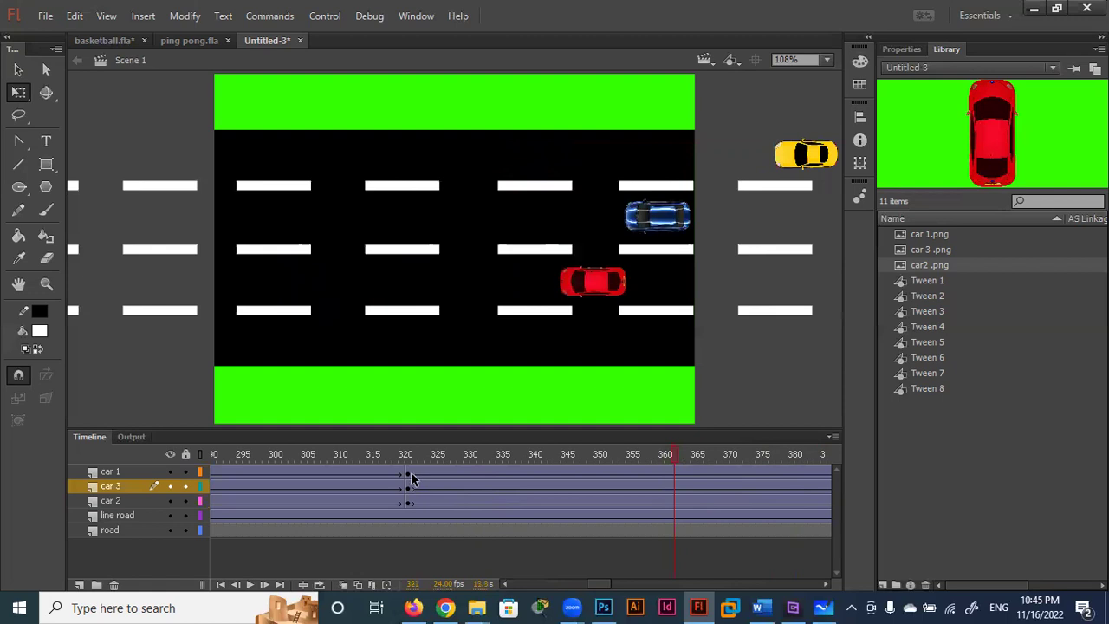
click(409, 499)
Step: Copy the frame-321 keyframes to frame 370 and bring the yellow car back onto the top lane
click(409, 502)
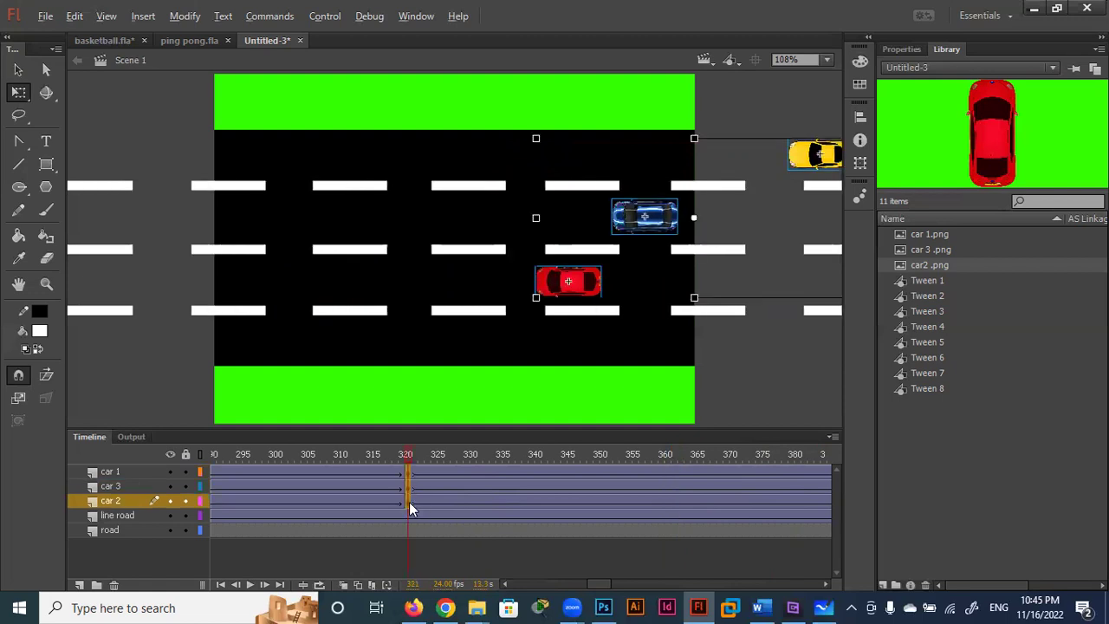
drag(671, 501, 734, 500)
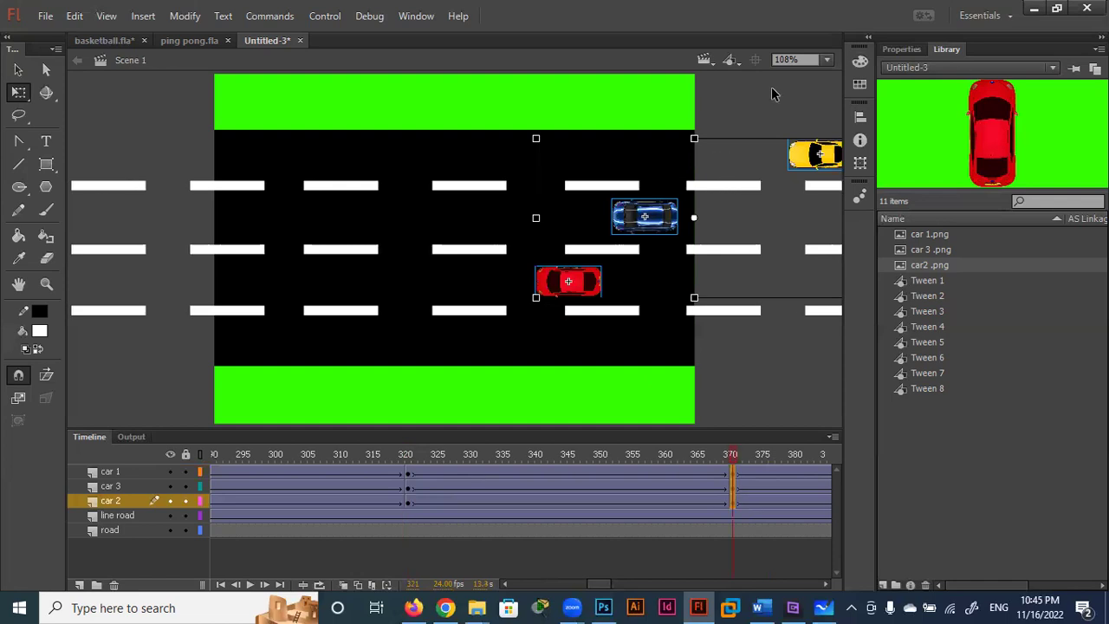
click(784, 121)
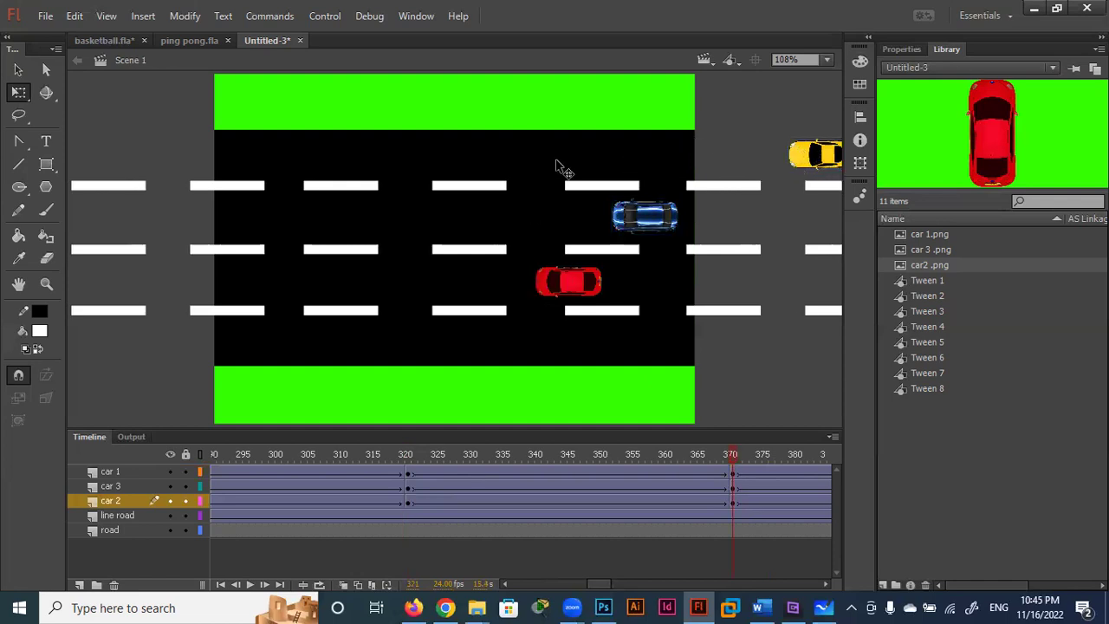
drag(801, 172, 400, 174)
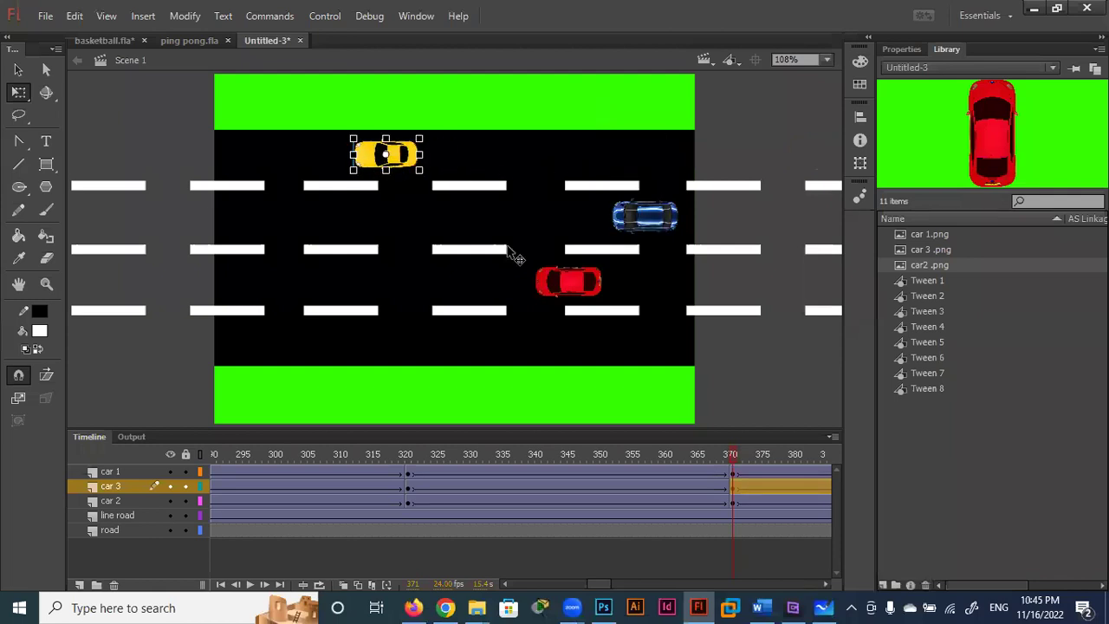
drag(554, 281, 457, 285)
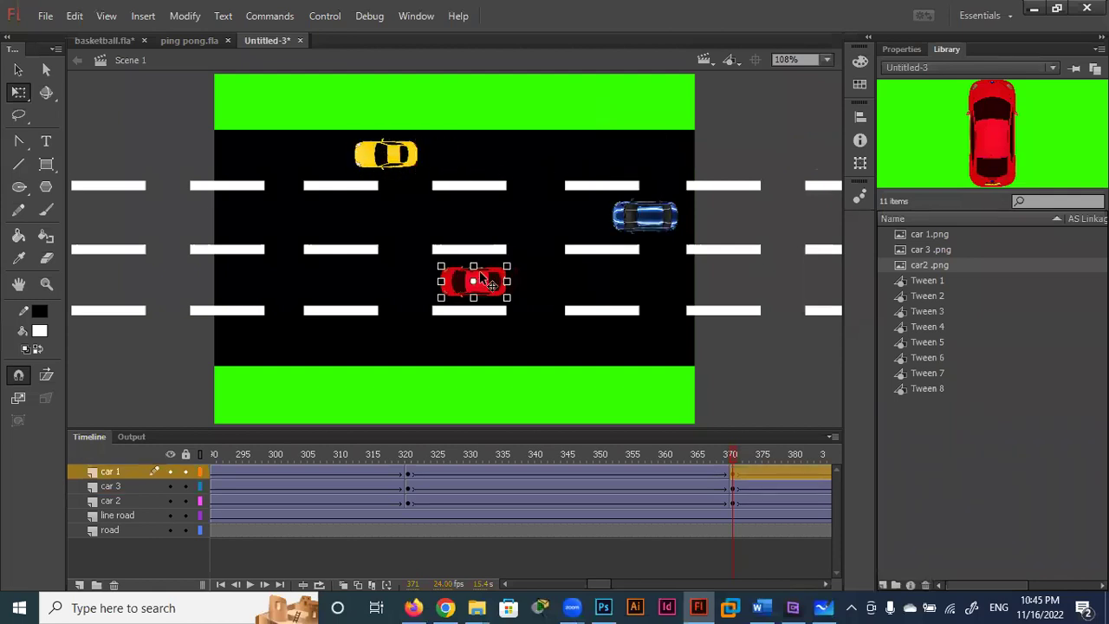
Step: Nudge the red and yellow cars further left and move the blue car about 120 px left
drag(399, 166, 354, 170)
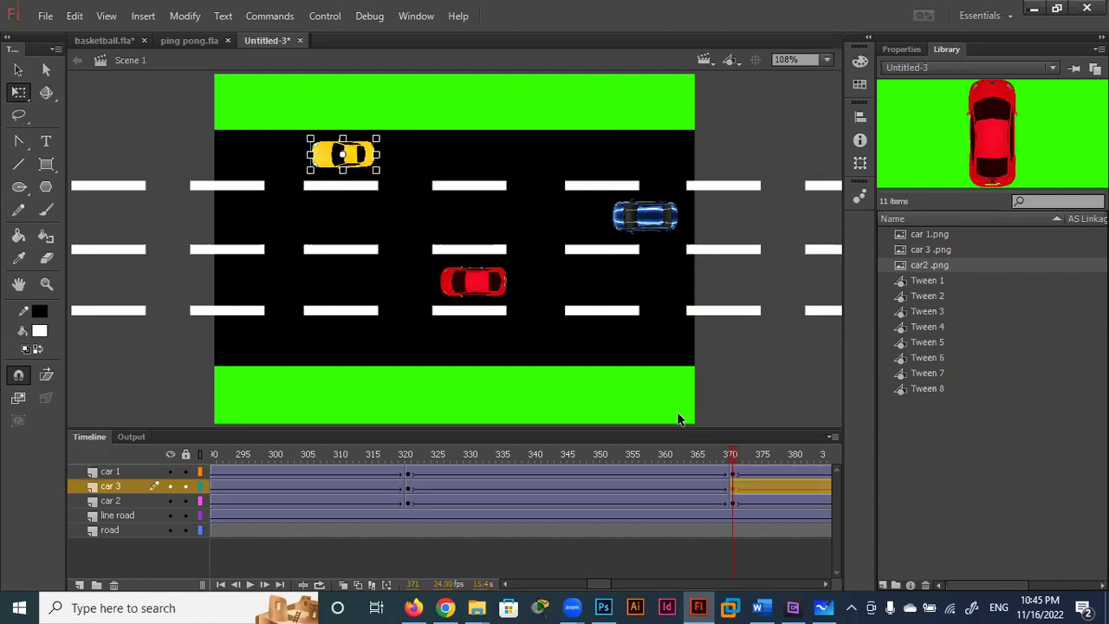
drag(474, 294, 457, 294)
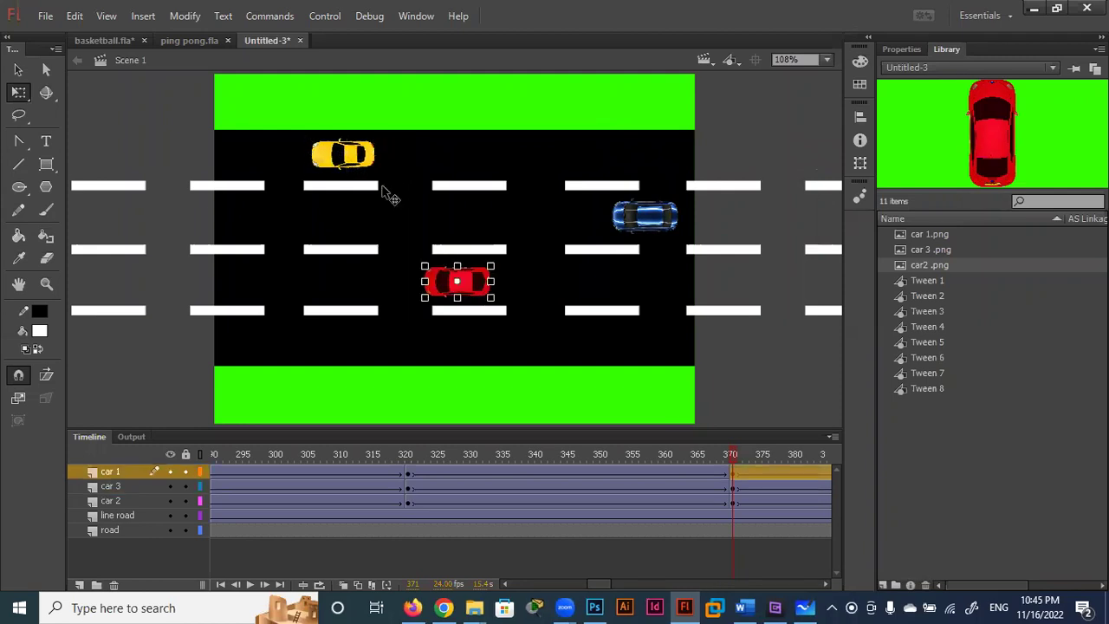
drag(349, 161, 311, 161)
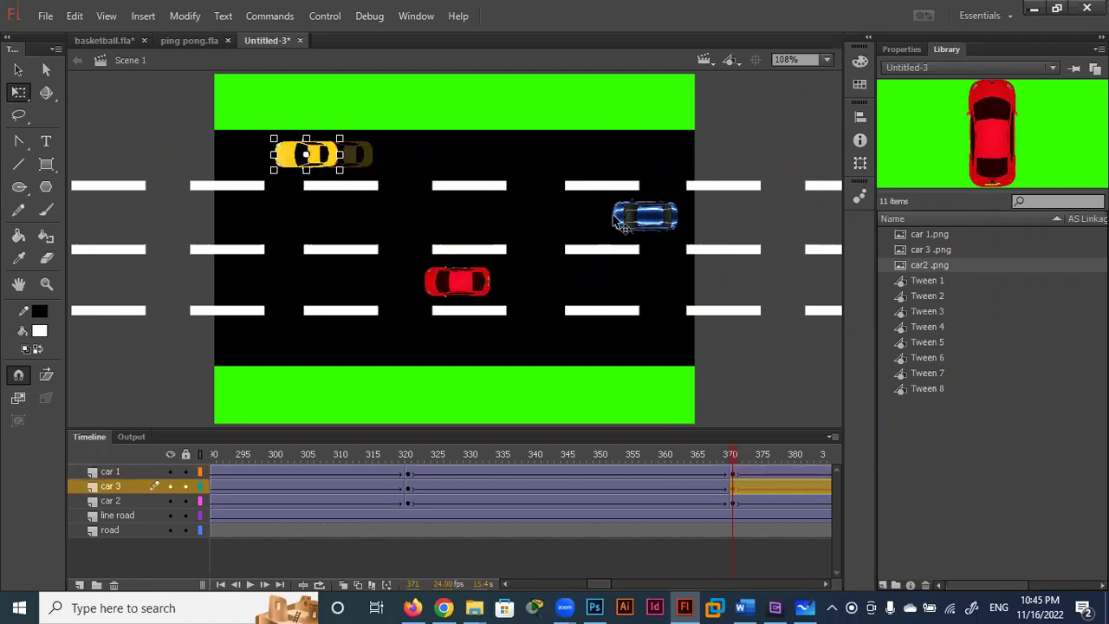
drag(644, 215, 540, 215)
drag(477, 294, 464, 295)
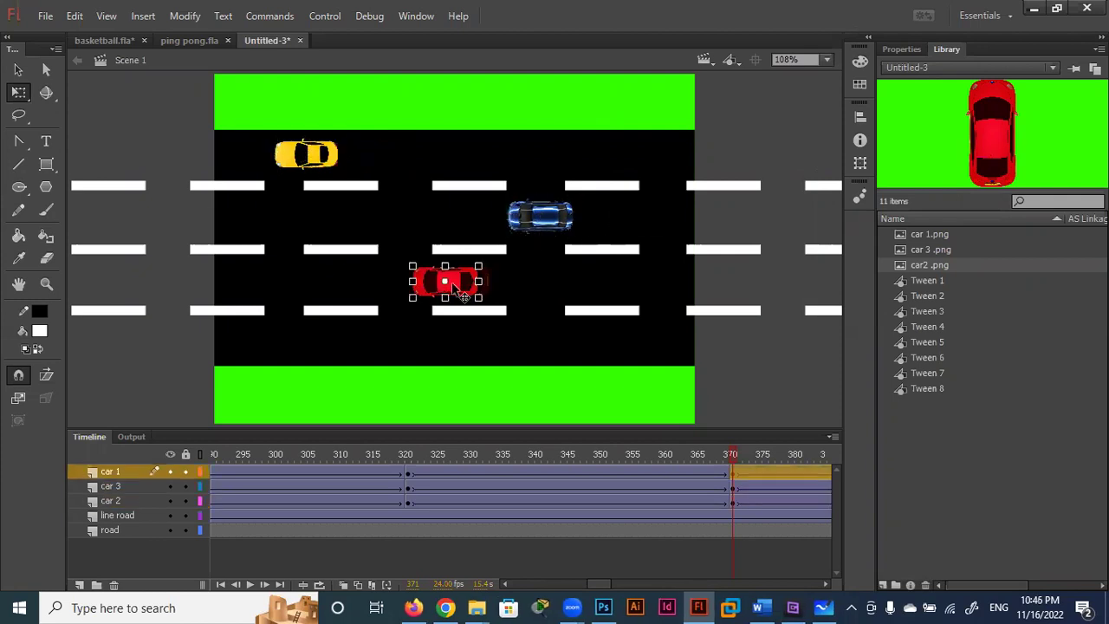
Step: Copy the frame-370 keyframes on all three car layers to frame 410
click(733, 501)
click(732, 501)
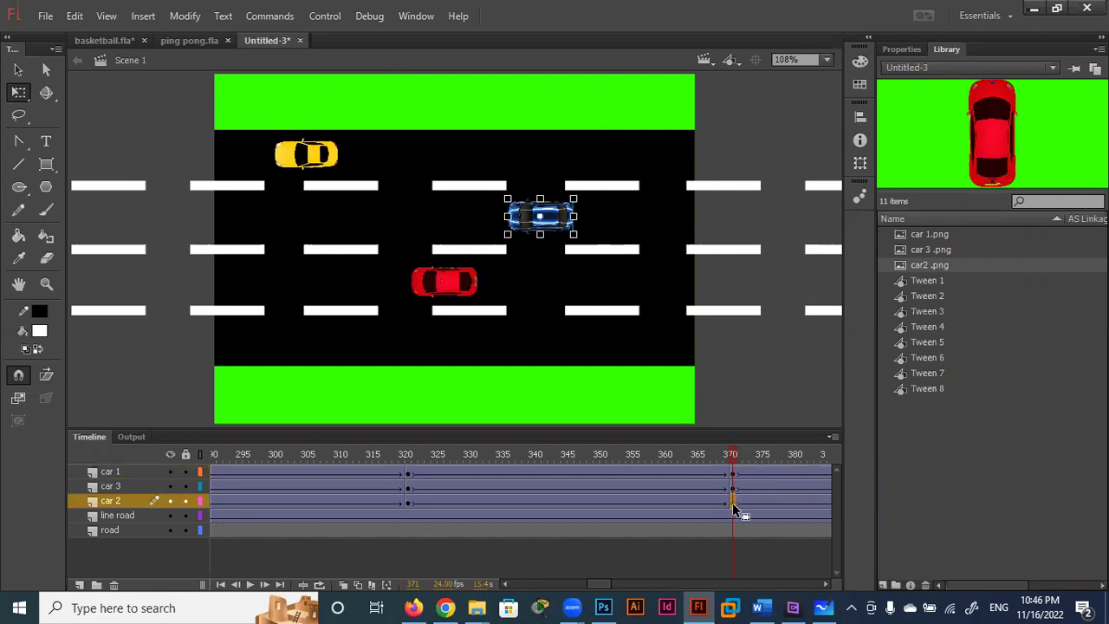
click(732, 474)
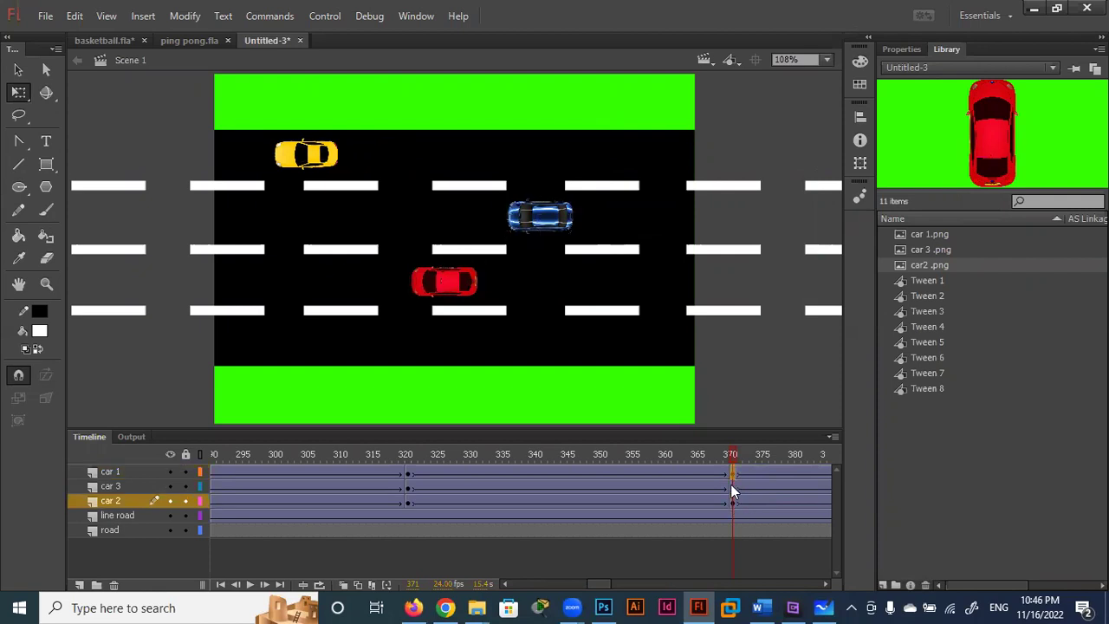
shift+click(732, 501)
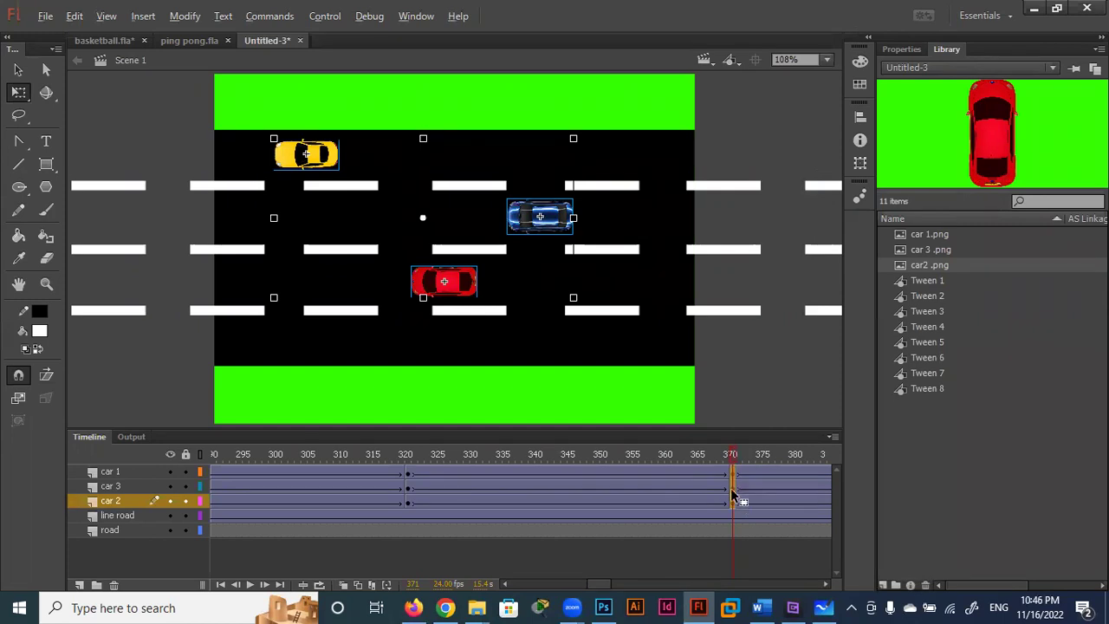
drag(733, 496, 792, 490)
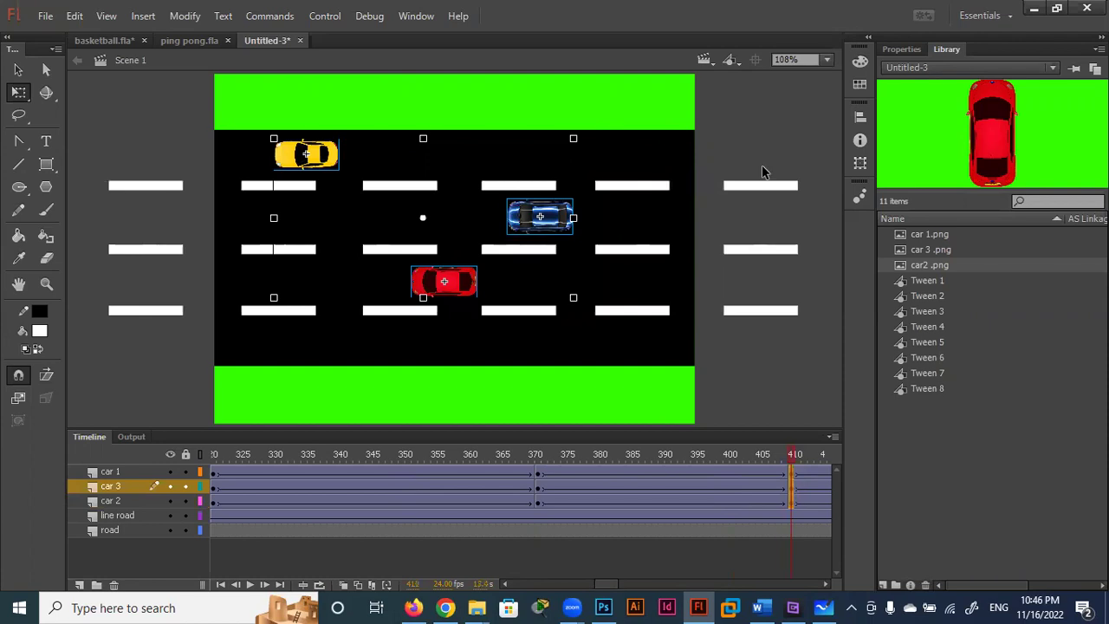
Step: At frame 410, drop the yellow car into the second lane and raise the blue car to the top lane
click(715, 144)
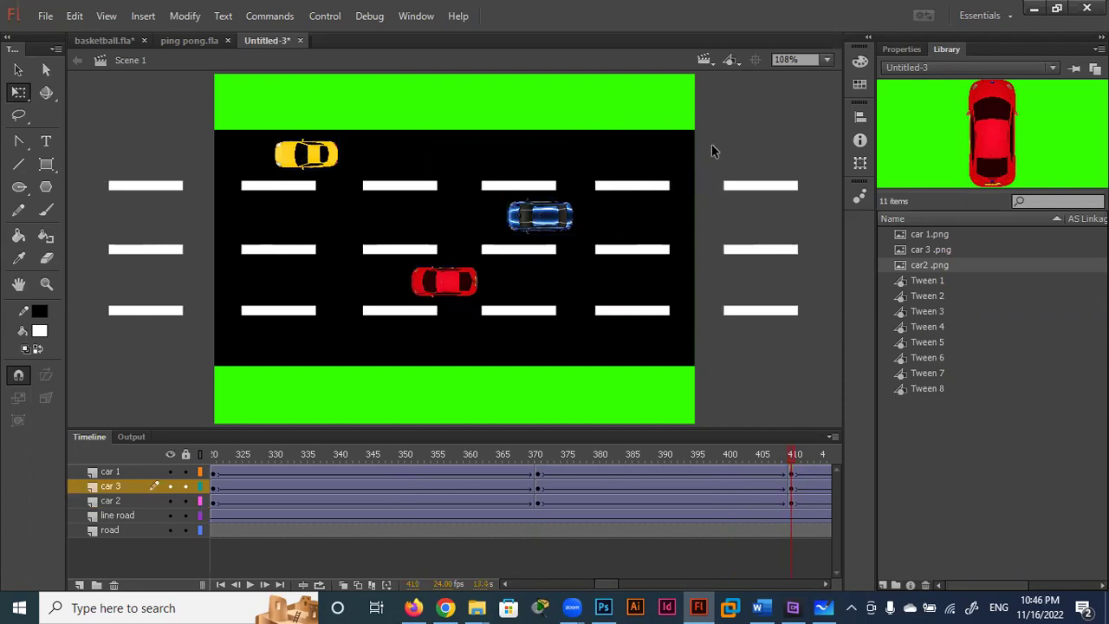
click(328, 165)
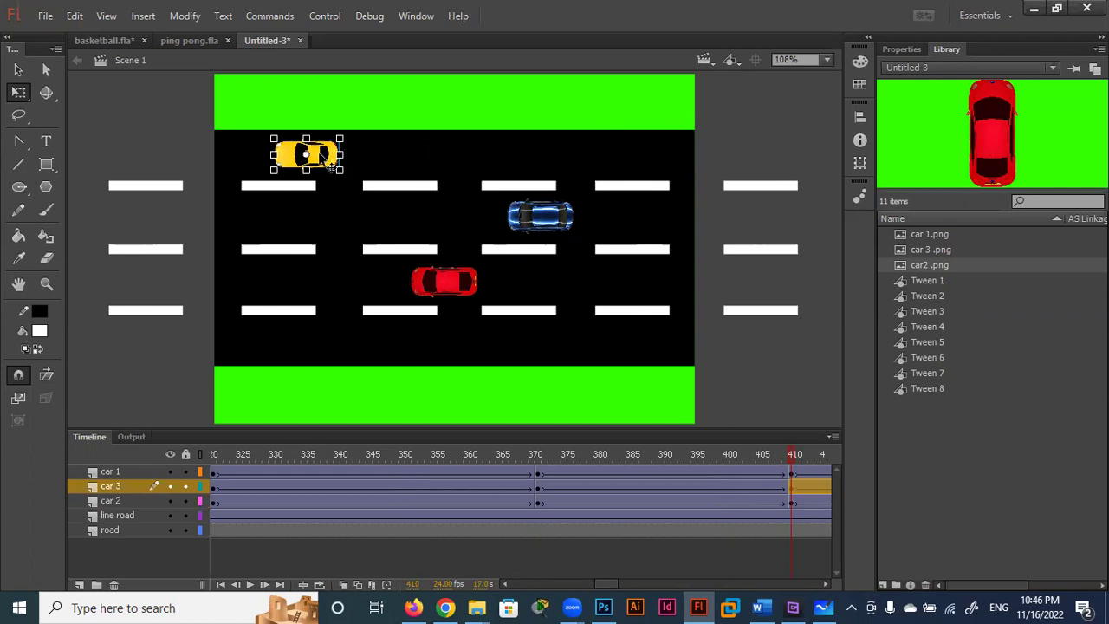
drag(328, 165, 326, 224)
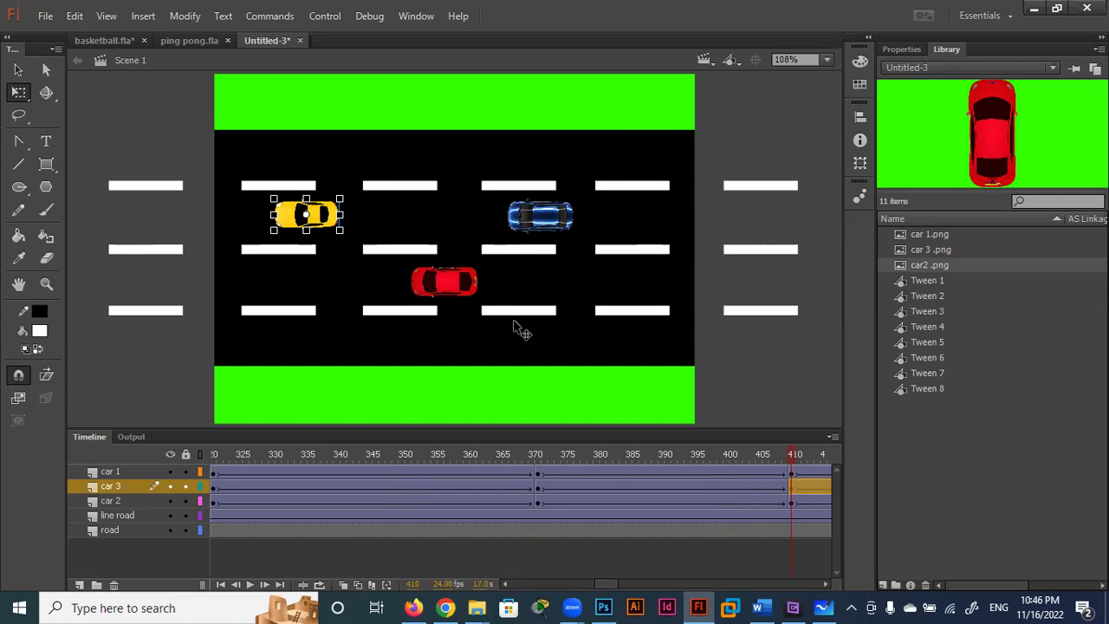
drag(553, 218, 554, 157)
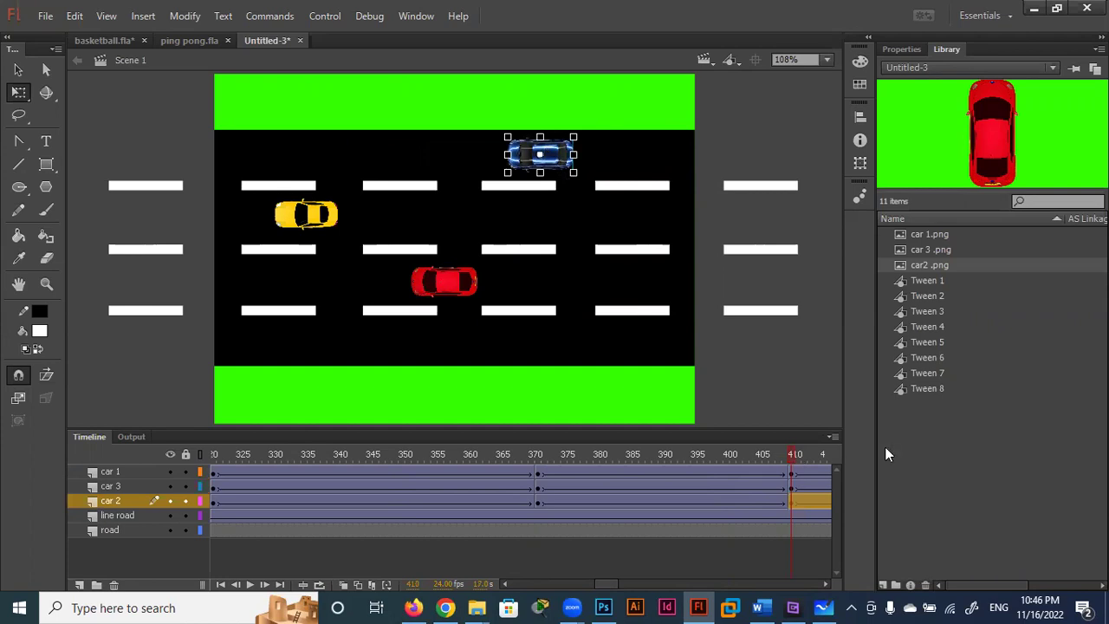
drag(820, 454, 732, 454)
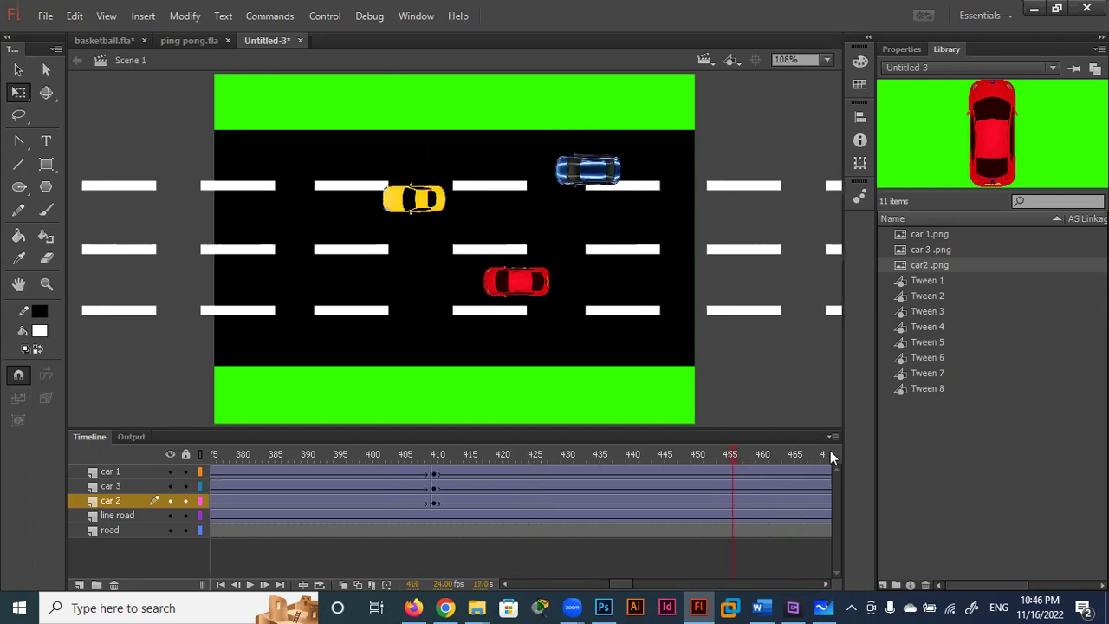
Step: Preview the cars, then carry the frame-410 keyframes on all car layers to frame 455
drag(830, 457, 529, 455)
click(578, 455)
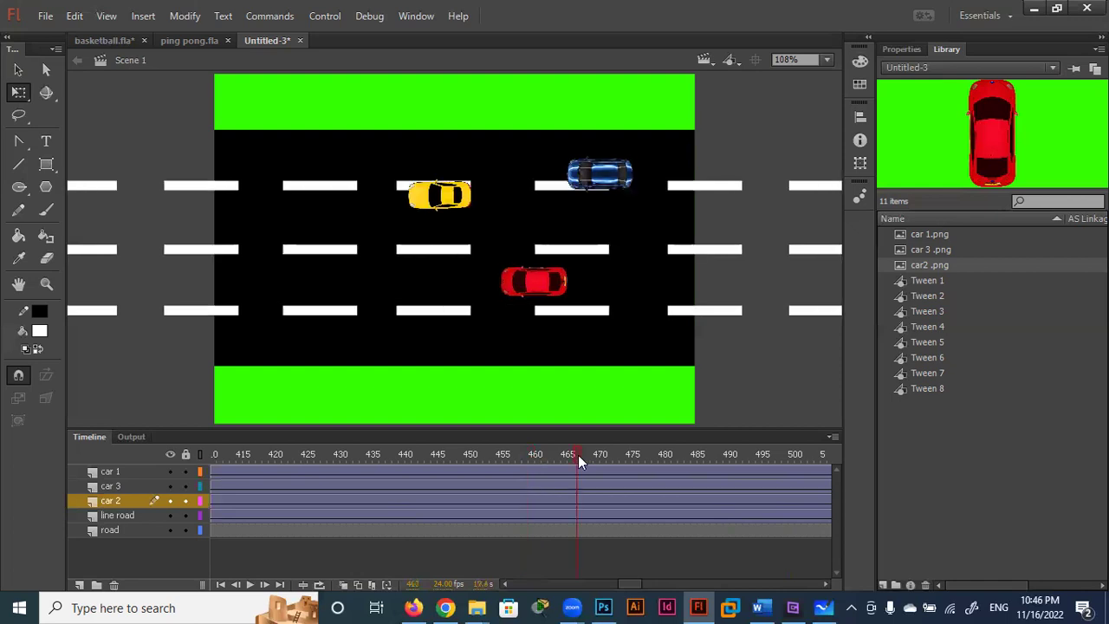
drag(226, 457, 245, 457)
click(465, 457)
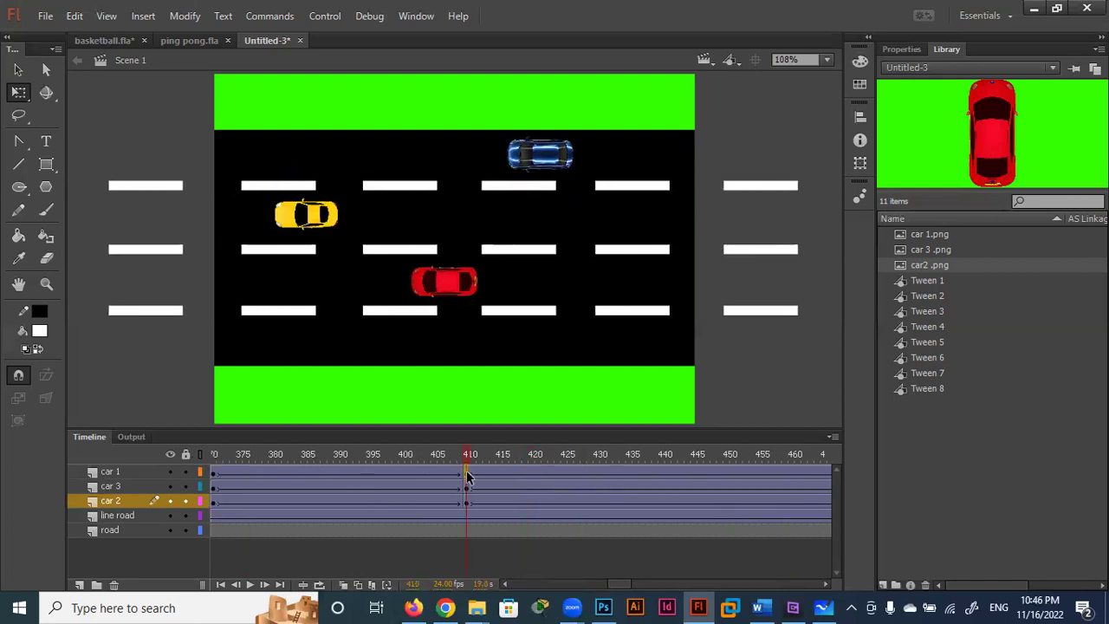
shift+click(466, 500)
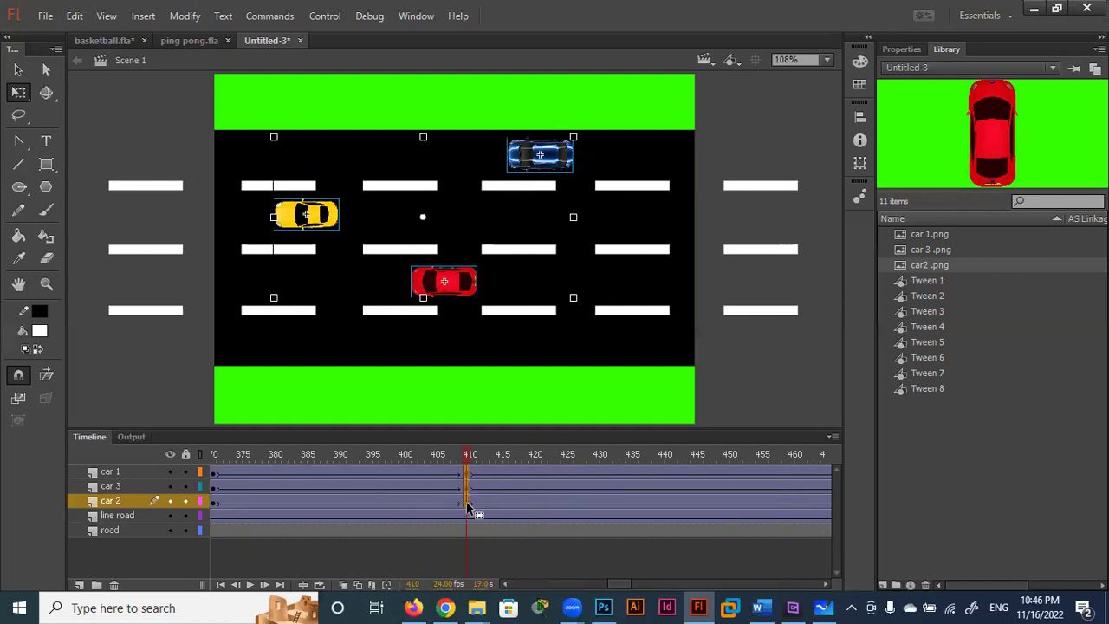
click(763, 491)
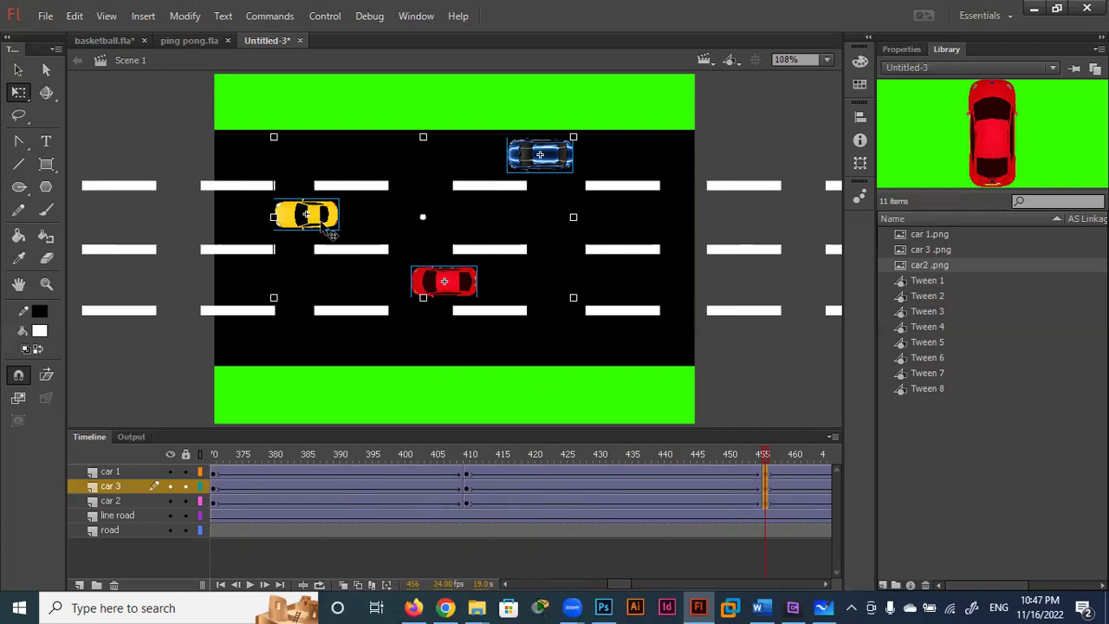
Step: At frame 455, push the yellow car ahead and pull the red and blue cars back left
click(771, 487)
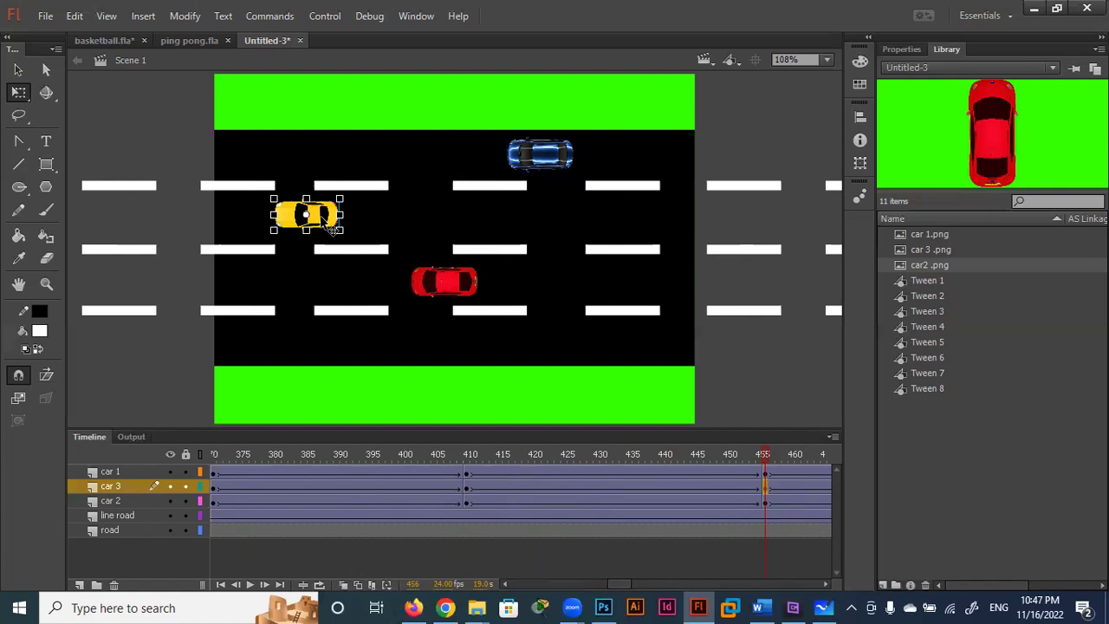
drag(323, 223, 465, 224)
drag(572, 227, 582, 227)
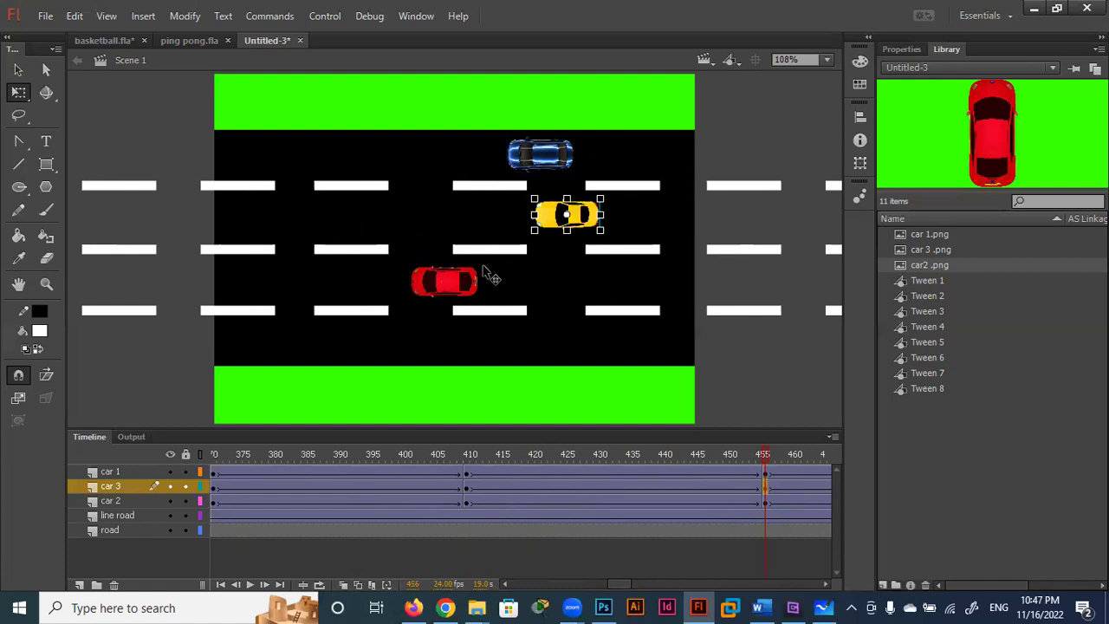
drag(445, 290, 402, 291)
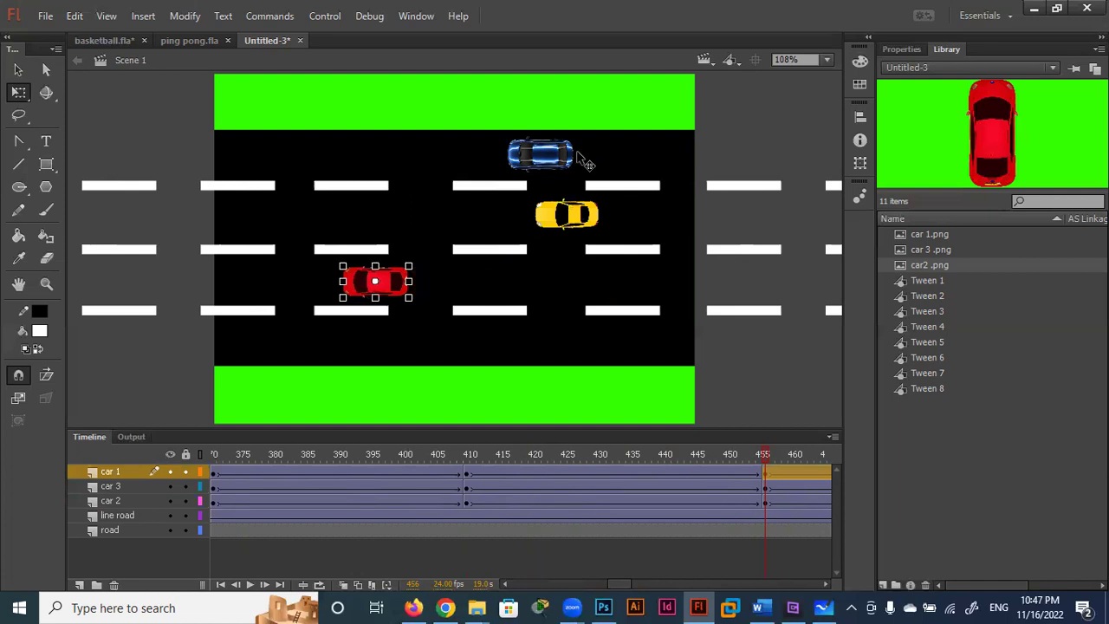
drag(524, 162, 387, 169)
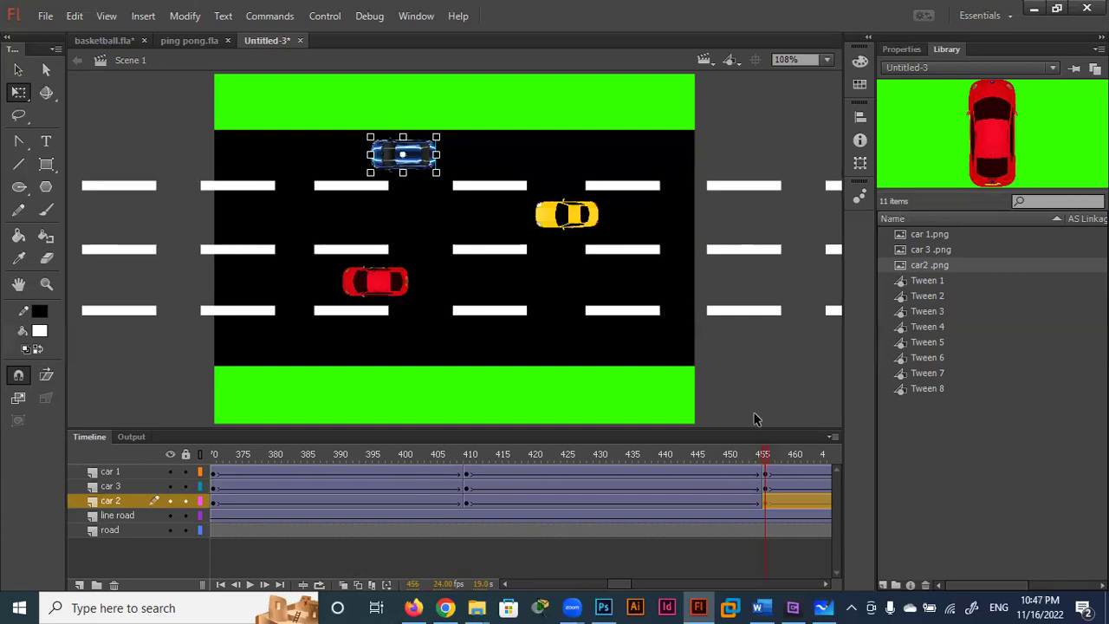
click(577, 453)
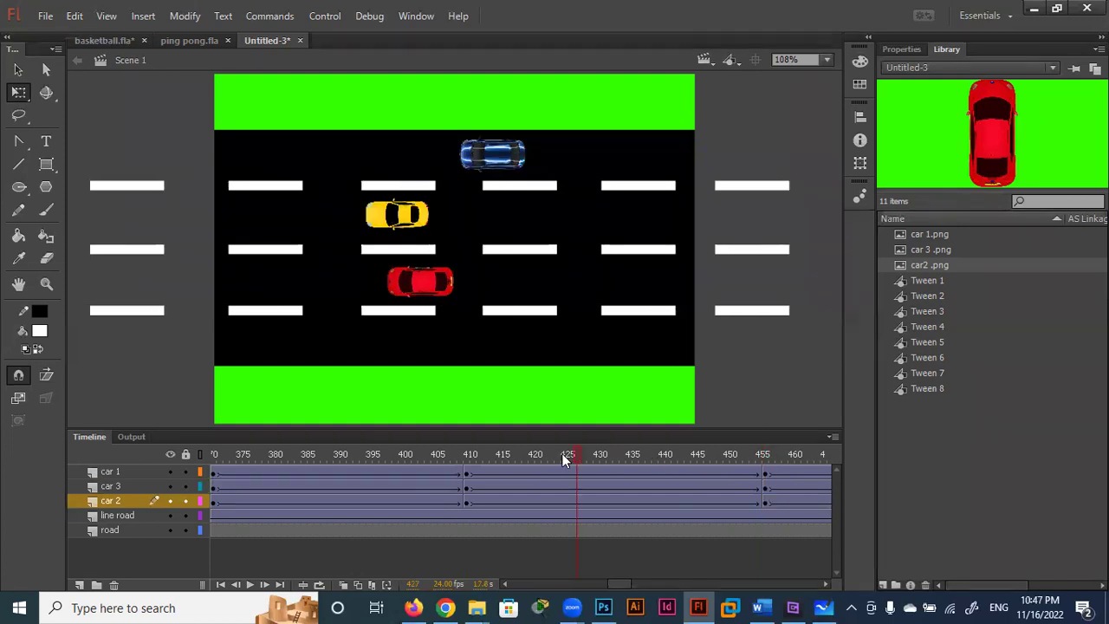
click(402, 453)
click(373, 453)
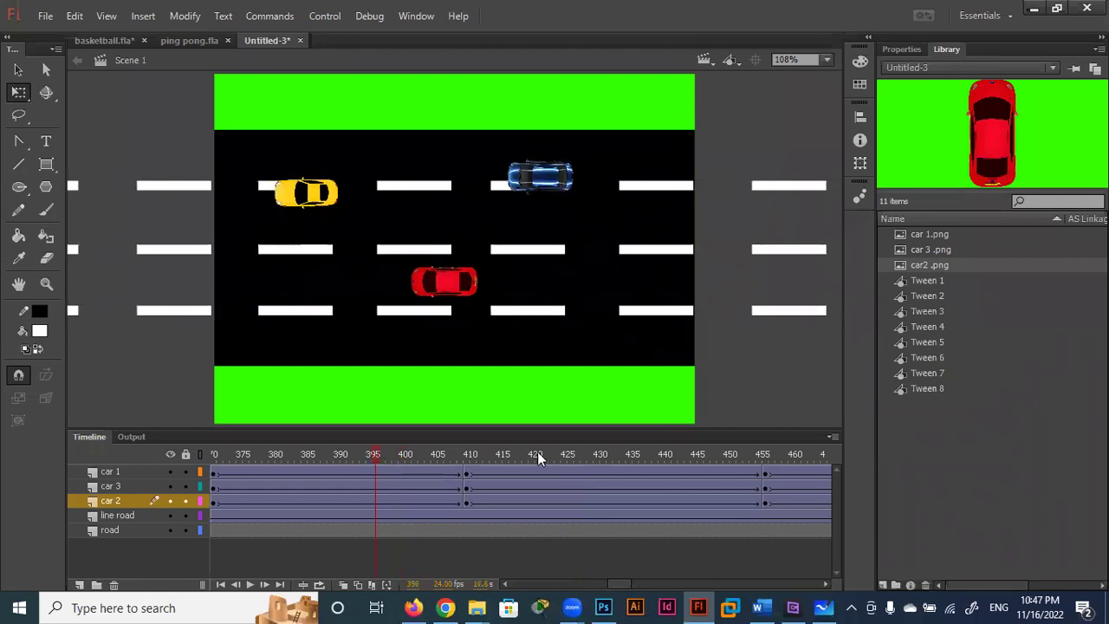
click(739, 454)
click(804, 454)
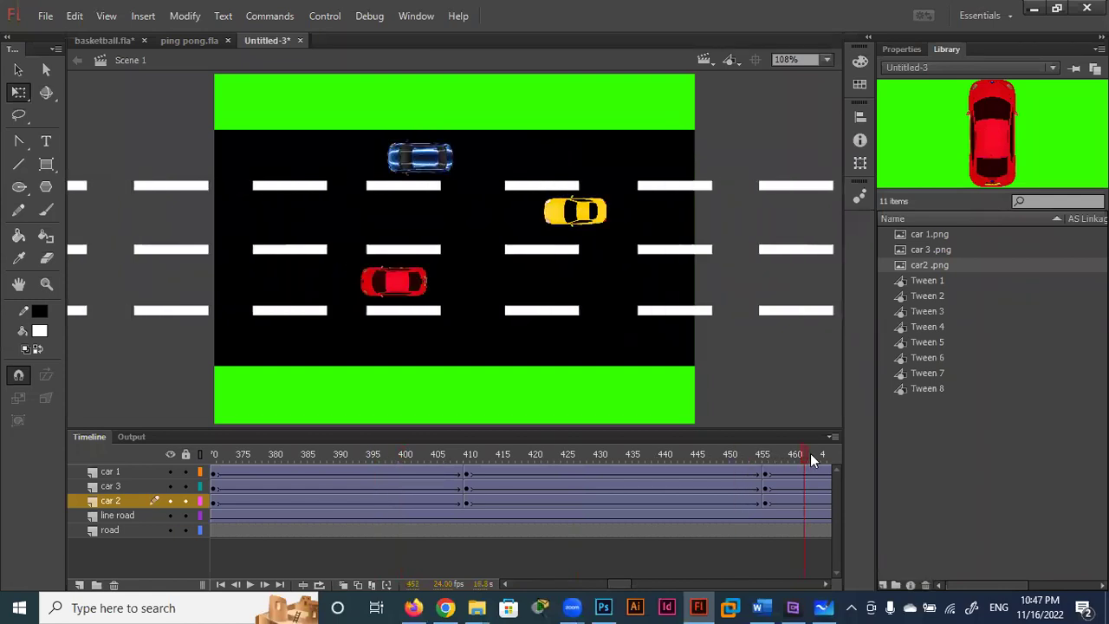
mouse_move(850, 456)
mouse_down()
mouse_move(799, 454)
mouse_move(812, 455)
mouse_up()
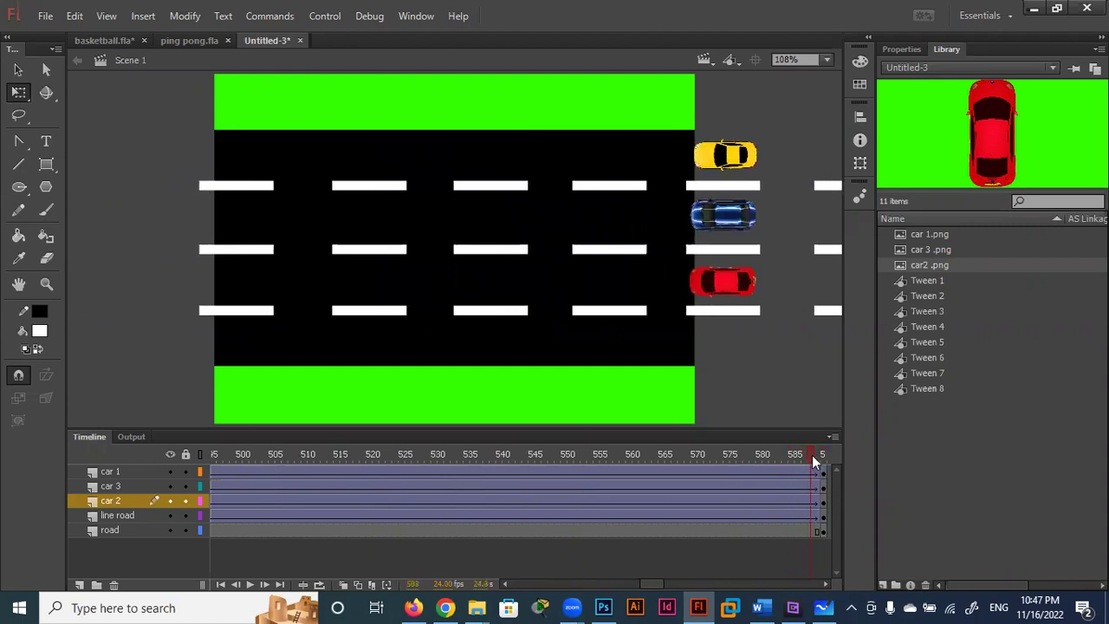
click(460, 455)
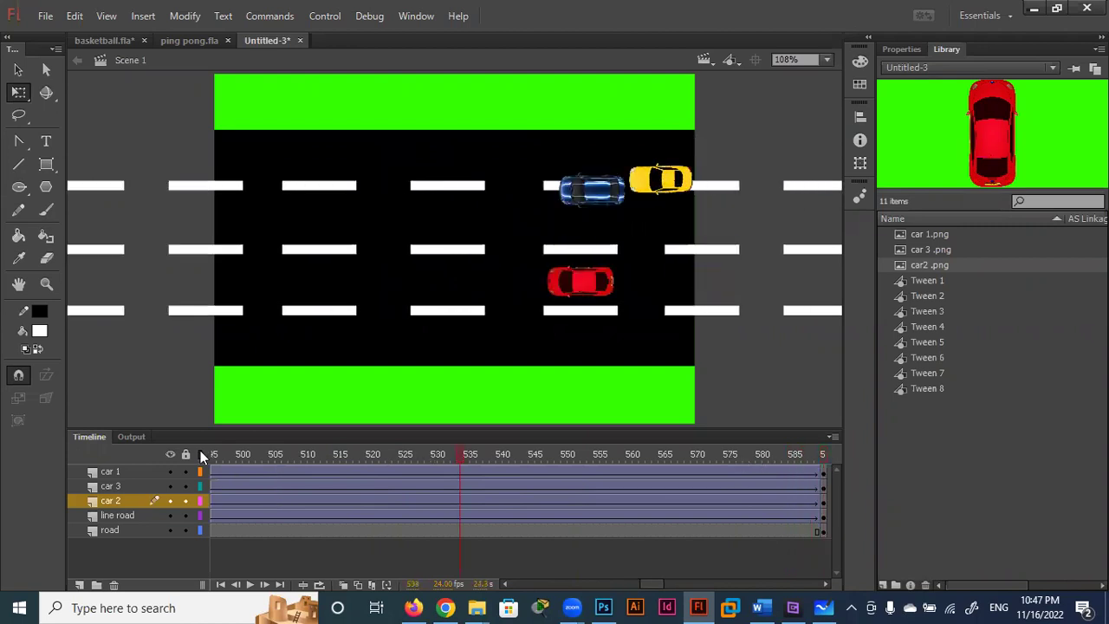
drag(214, 455, 363, 455)
Step: Copy the frame-455 keyframes of all three cars to frame 502 and play from there
click(470, 455)
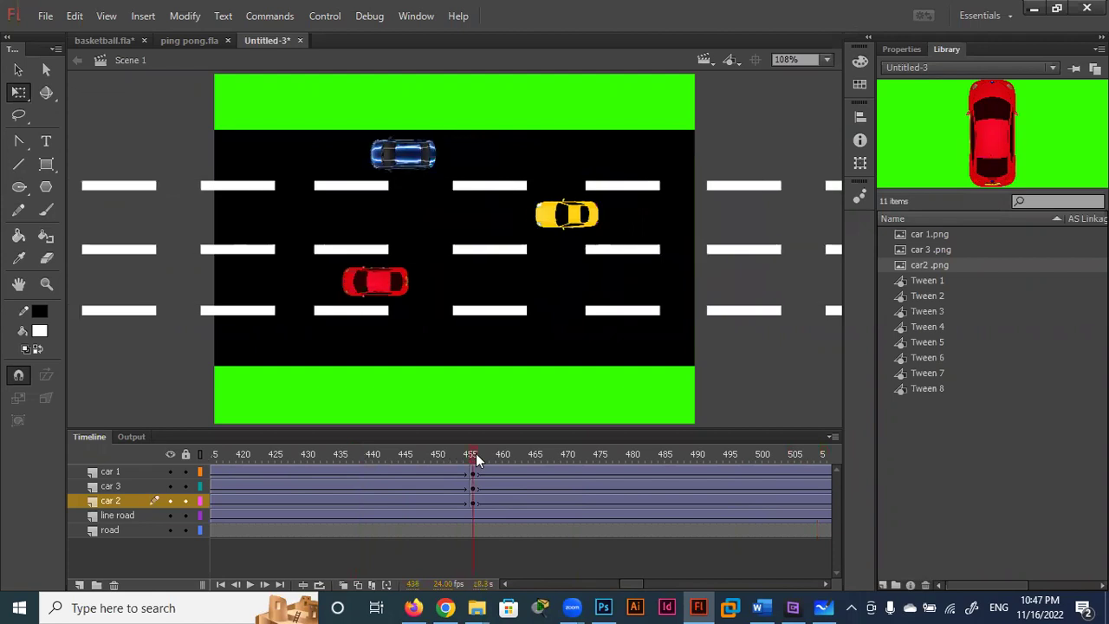
key(ctrl+a)
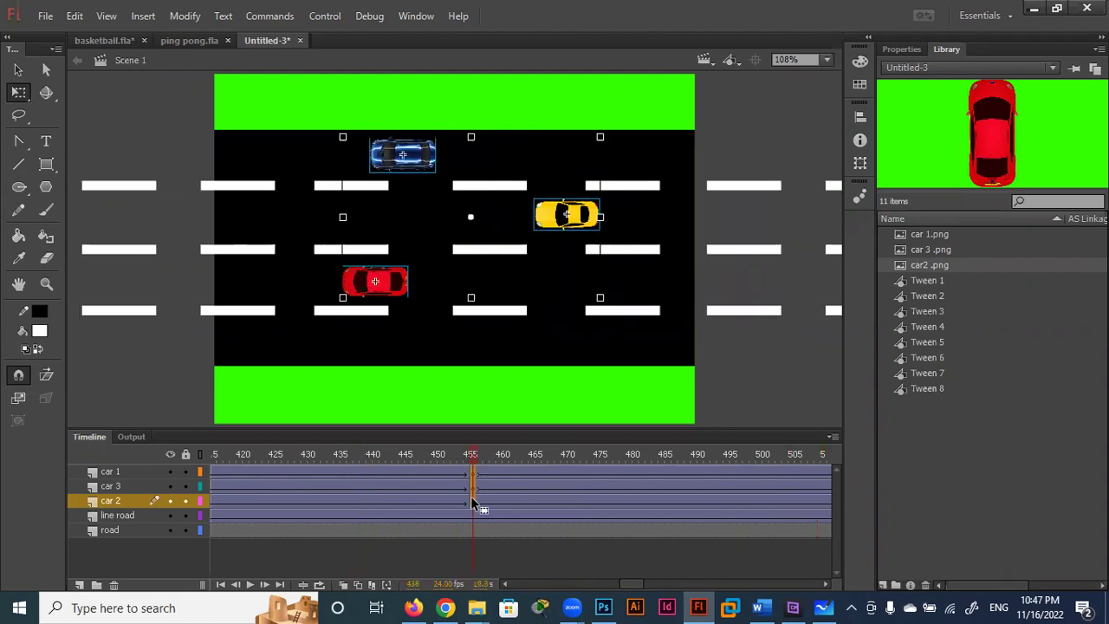
drag(474, 509, 774, 507)
click(772, 457)
key(Return)
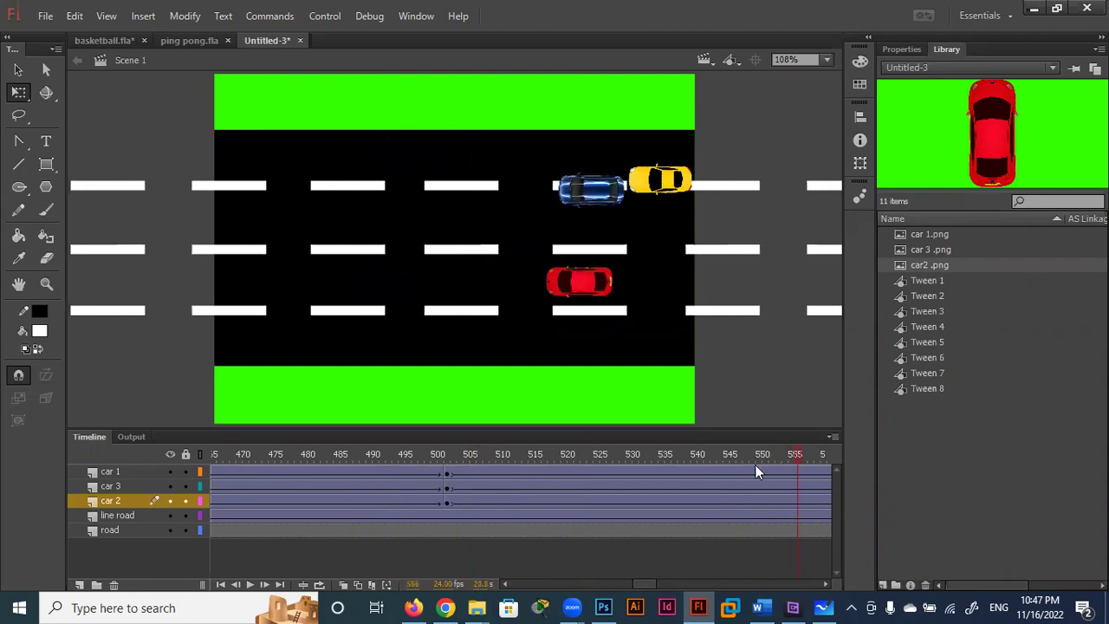
Step: Scrub the timeline between frames 484 and 584 to preview the cars, ending at frame 502
click(309, 468)
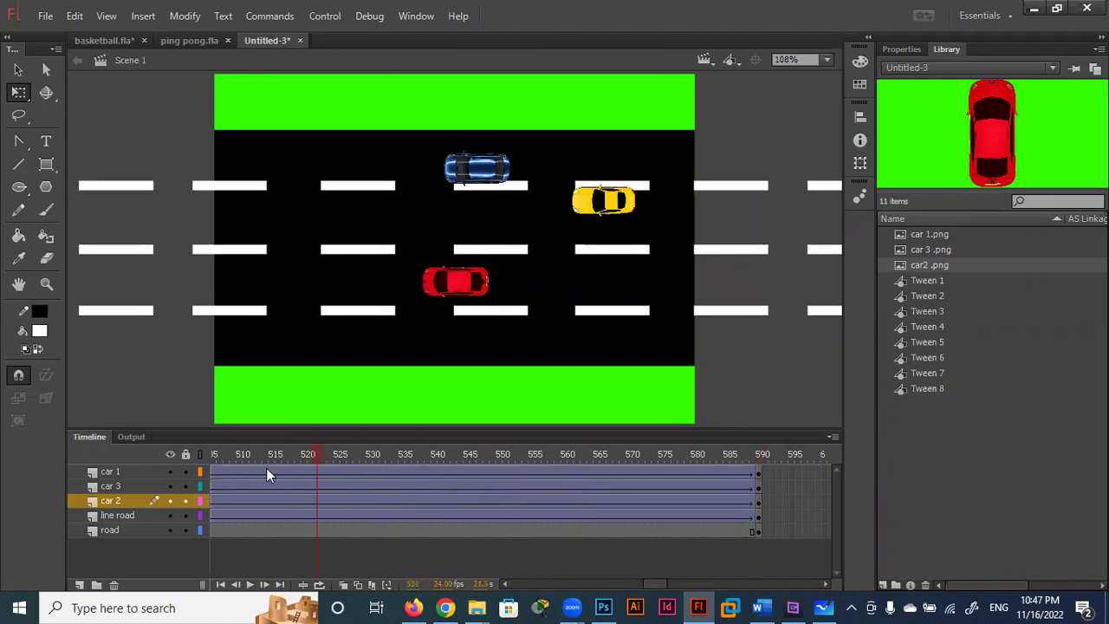
click(570, 475)
click(724, 474)
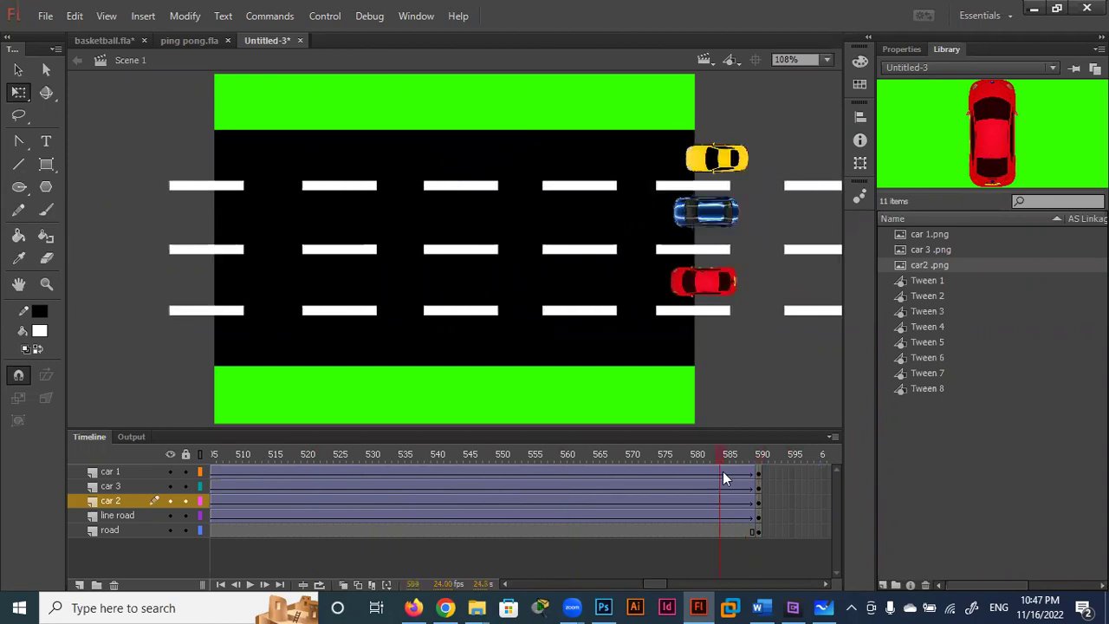
click(278, 474)
click(329, 473)
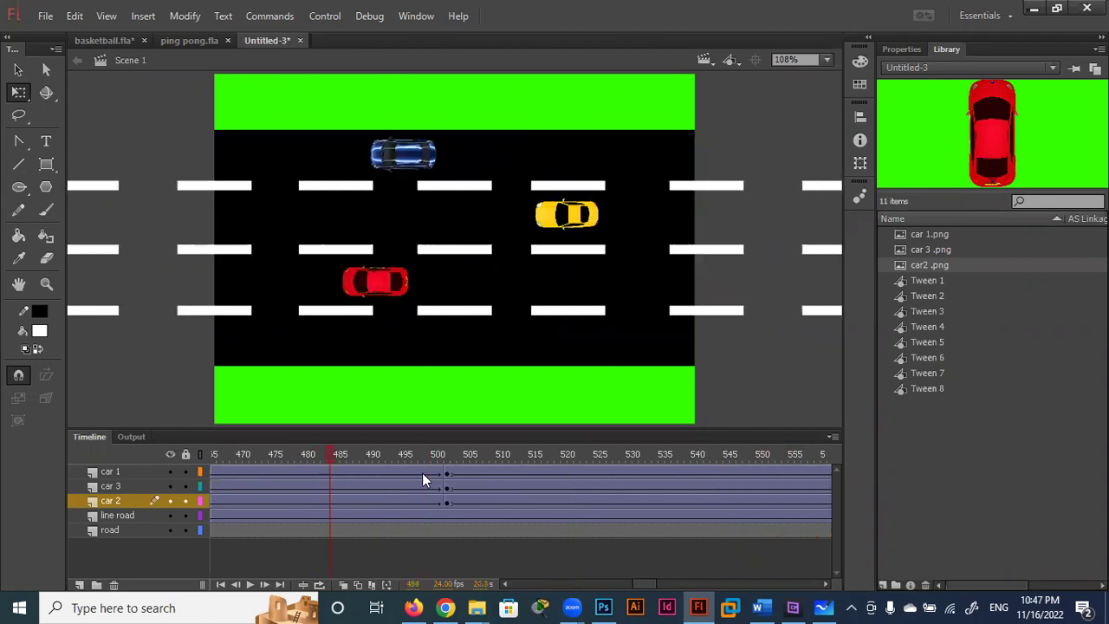
click(448, 477)
click(549, 474)
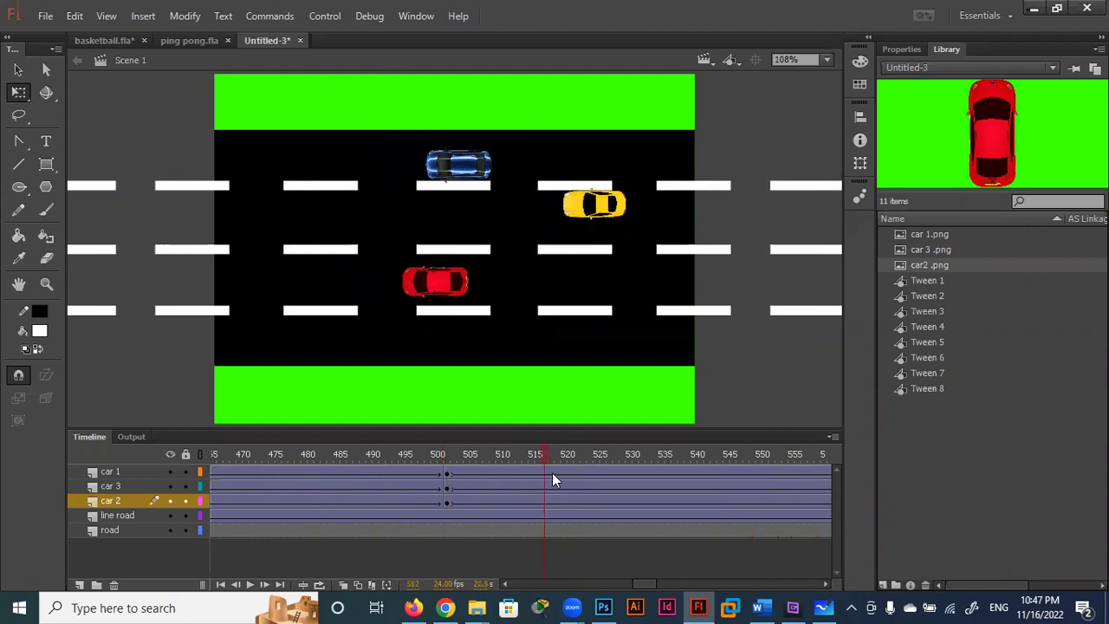
click(692, 475)
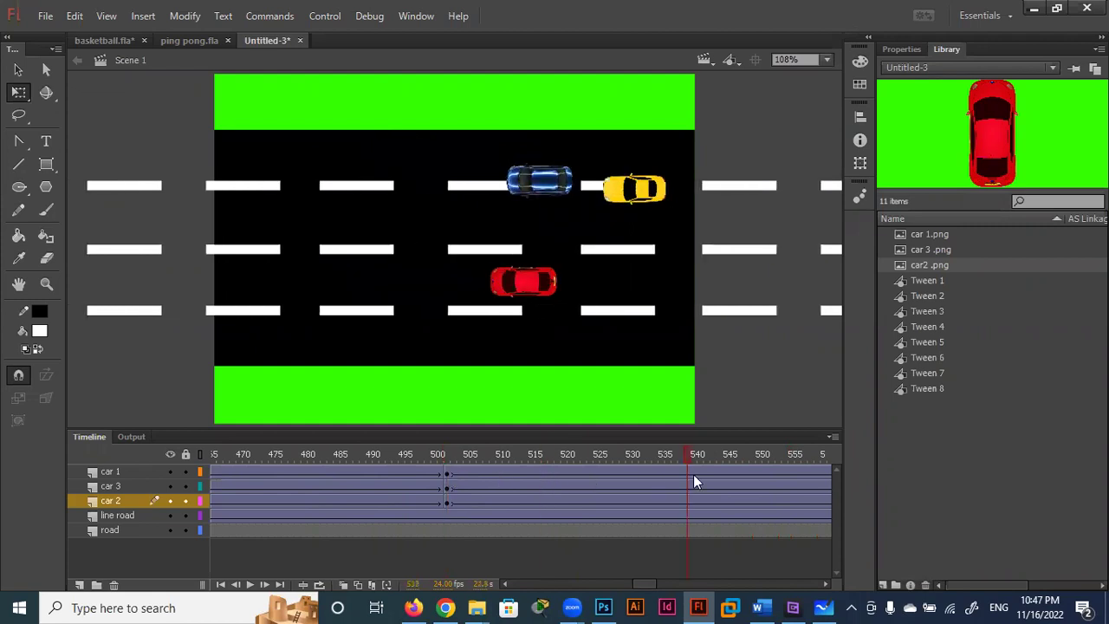
click(744, 475)
click(450, 482)
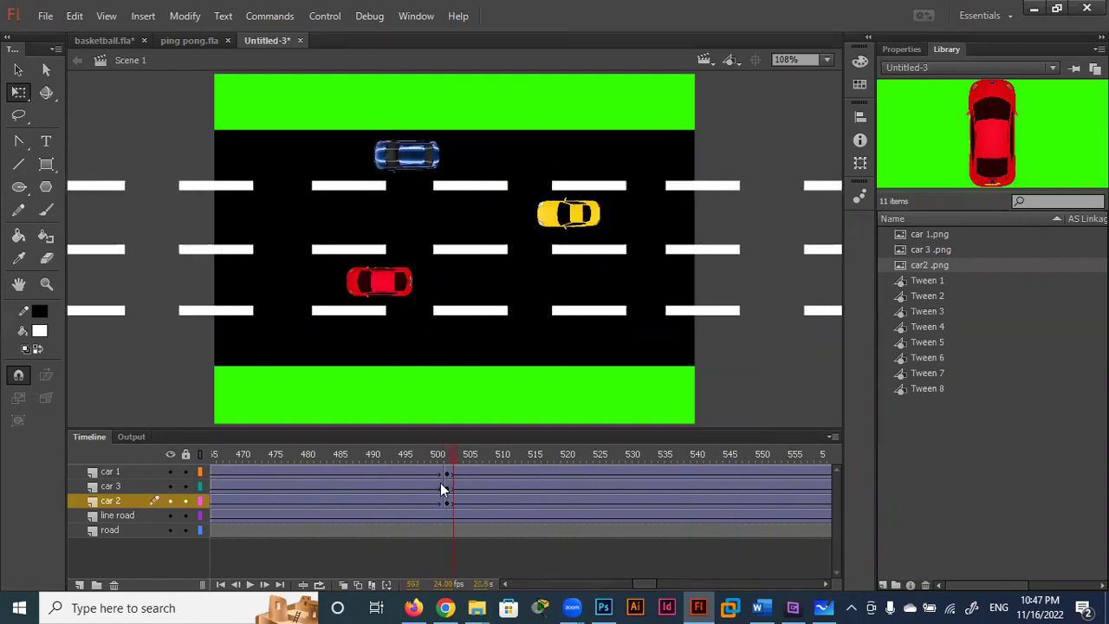
click(492, 483)
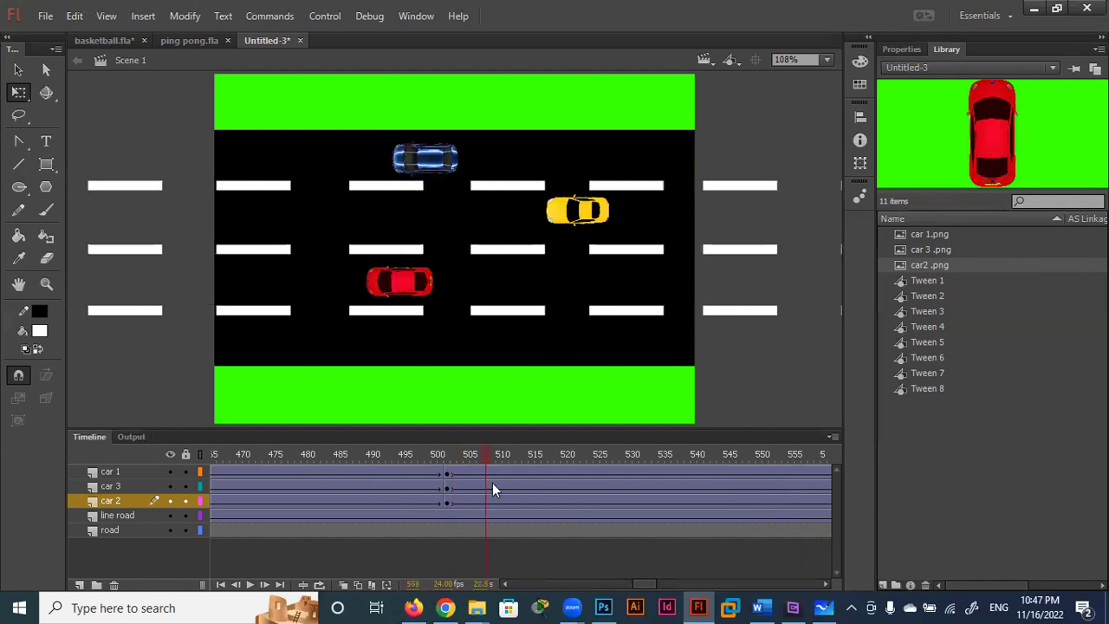
click(447, 488)
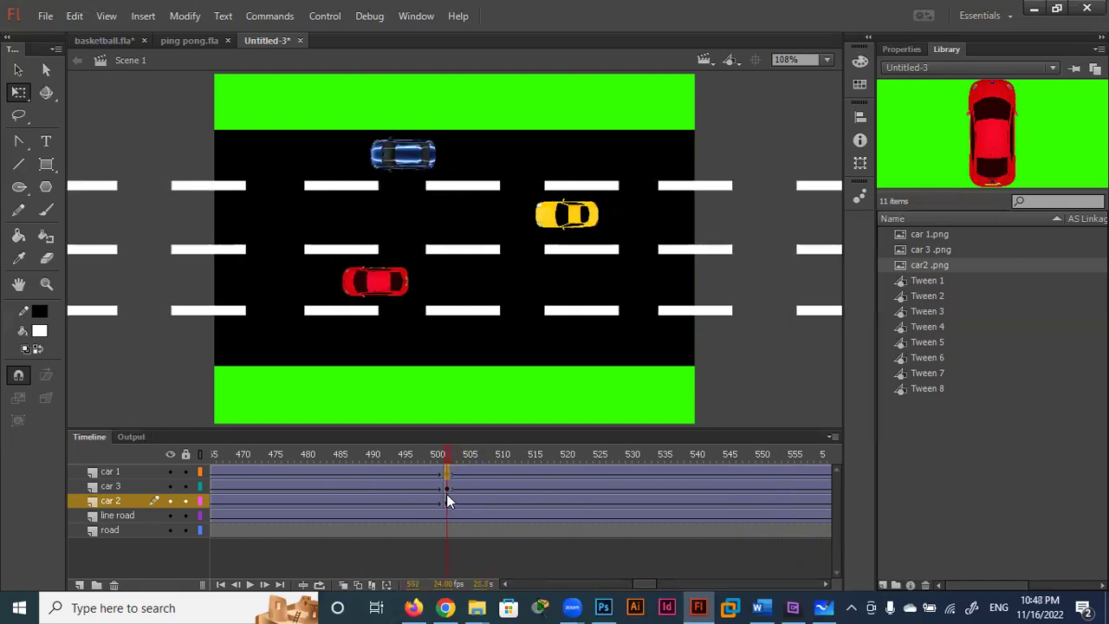
Step: Check frame 502 on all car layers against frames 456 and 590, returning the playhead to frame 502
shift+click(446, 500)
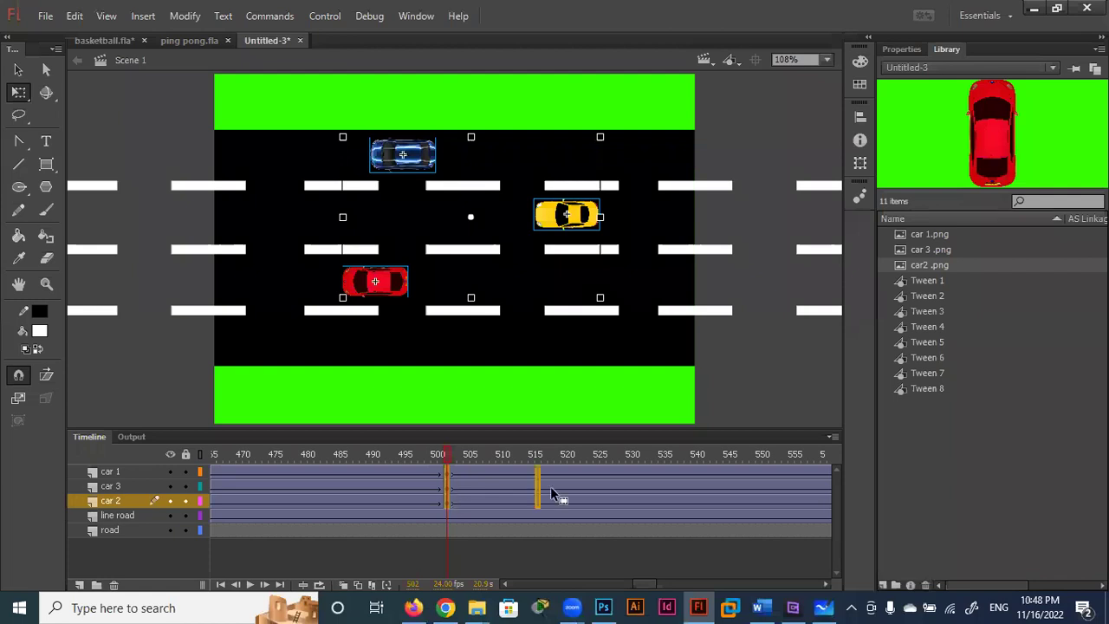
drag(816, 492, 755, 501)
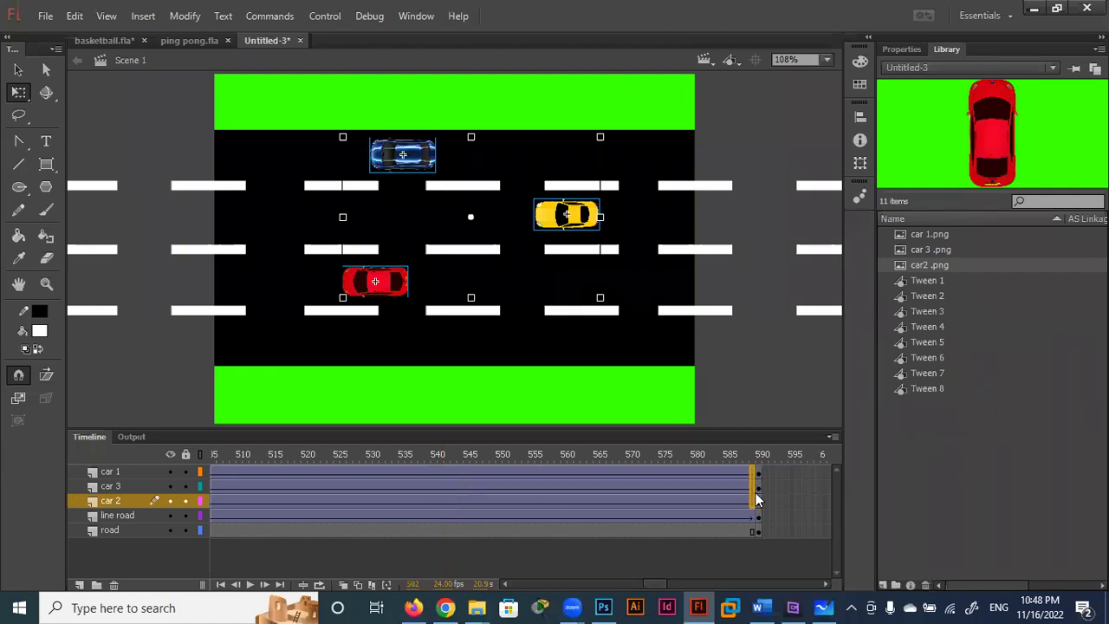
click(756, 491)
drag(753, 453, 219, 457)
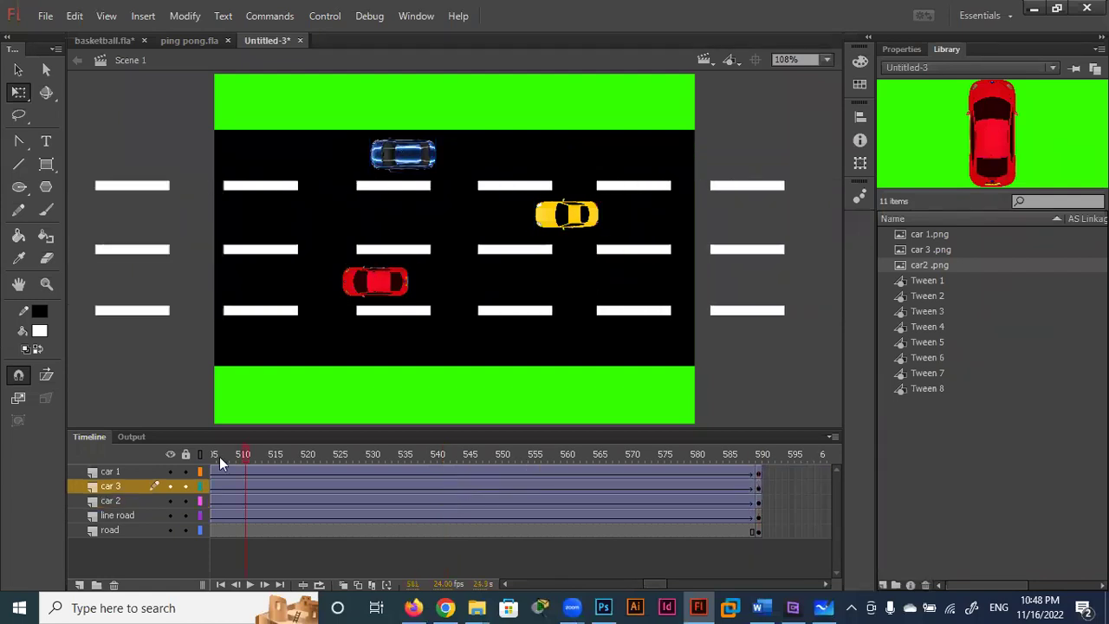
drag(141, 457, 305, 457)
mouse_move(455, 456)
mouse_down()
mouse_move(381, 463)
mouse_move(423, 469)
mouse_up()
click(655, 473)
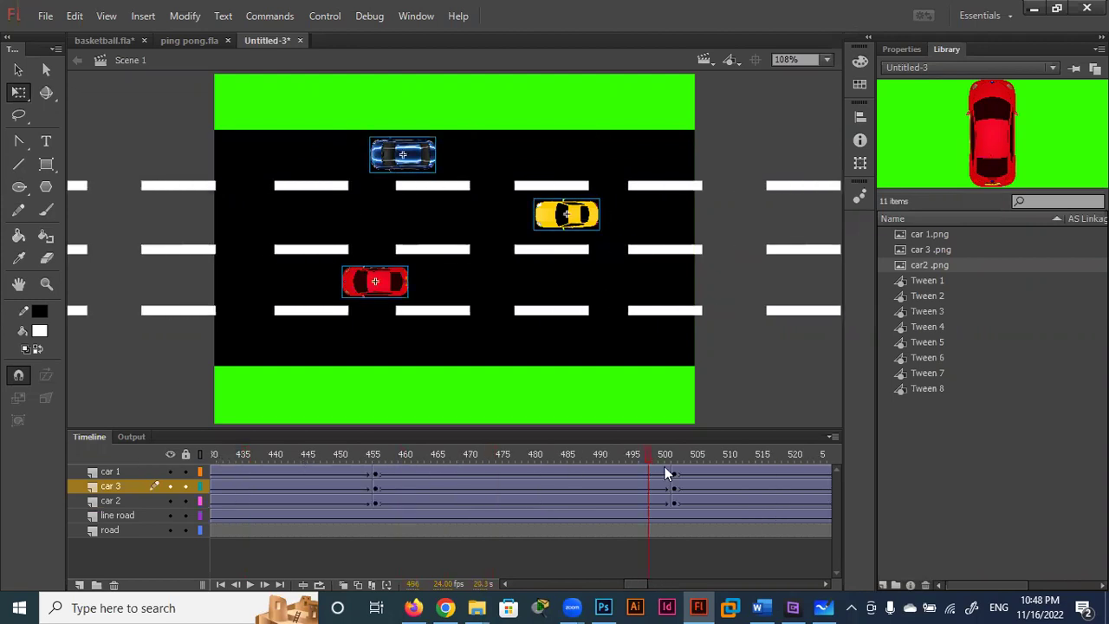
click(678, 466)
click(678, 452)
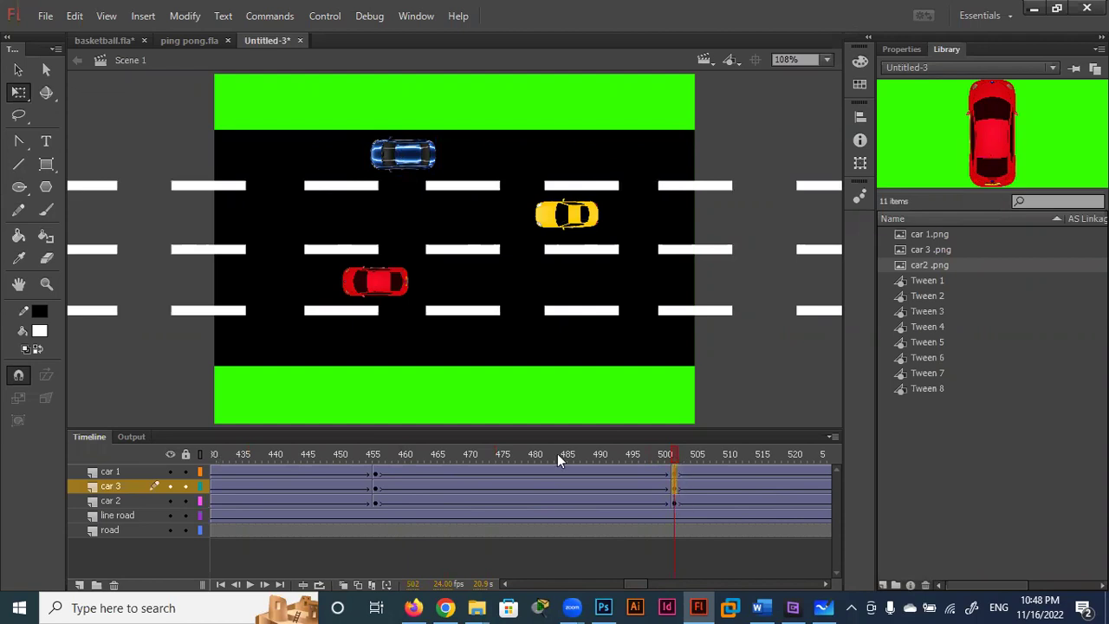
click(375, 501)
click(678, 455)
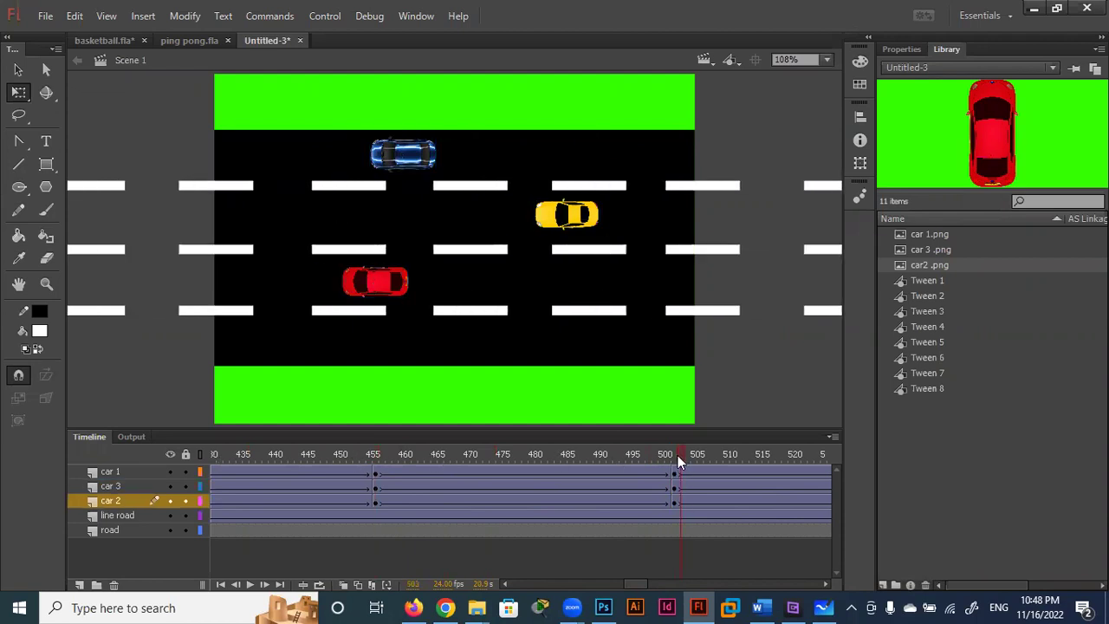
click(674, 457)
Step: Select all three cars at frame 502 and shift them about 200 px right
shift+click(674, 503)
drag(384, 287, 564, 291)
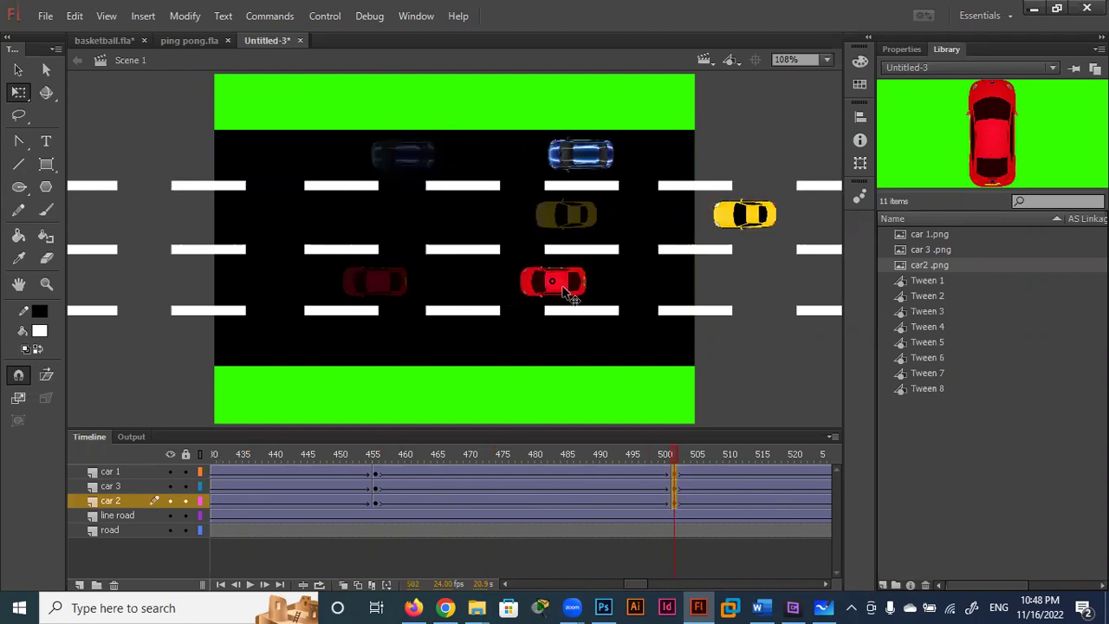
mouse_move(710, 455)
mouse_down()
mouse_move(886, 462)
mouse_move(847, 457)
mouse_up()
Step: Scrub from frame 497 through about 576 to preview the cars' motion toward the end
click(623, 464)
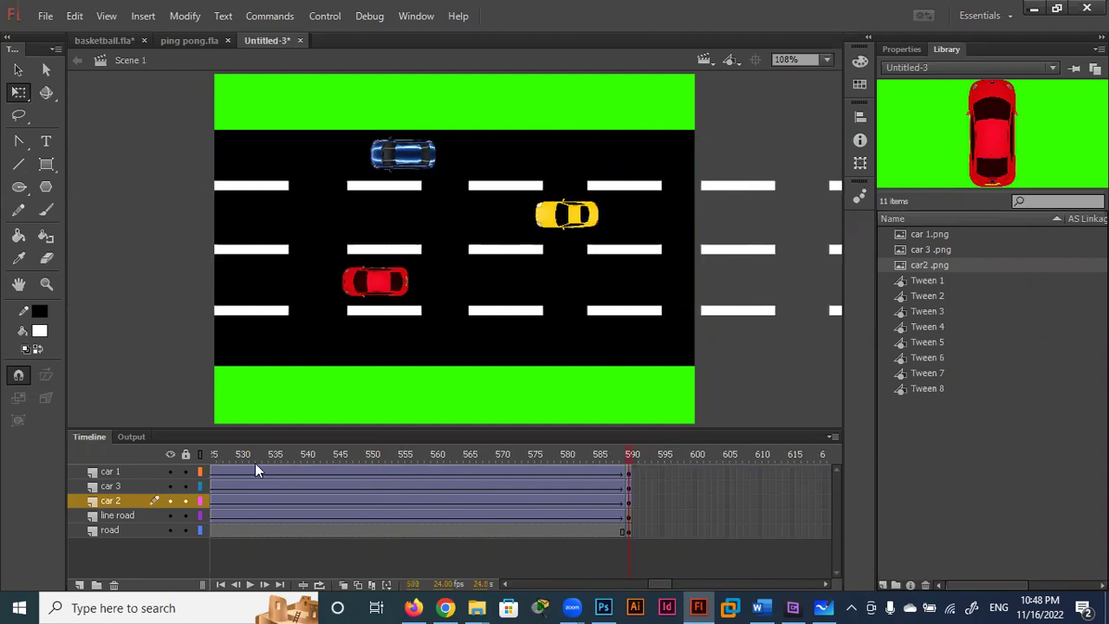
click(252, 463)
click(547, 462)
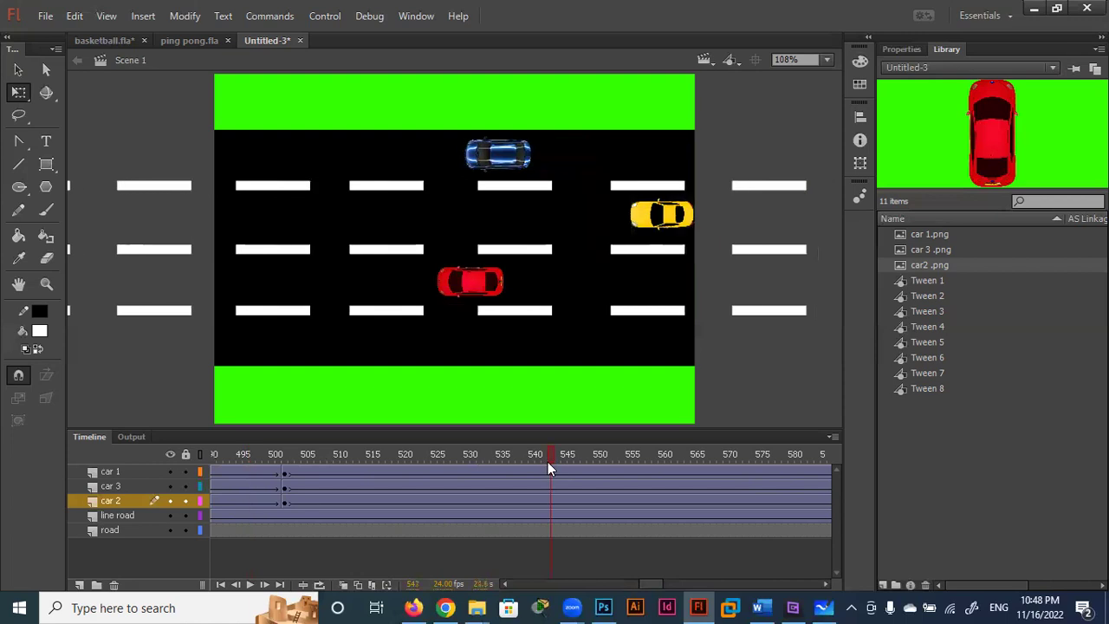
drag(604, 463, 778, 466)
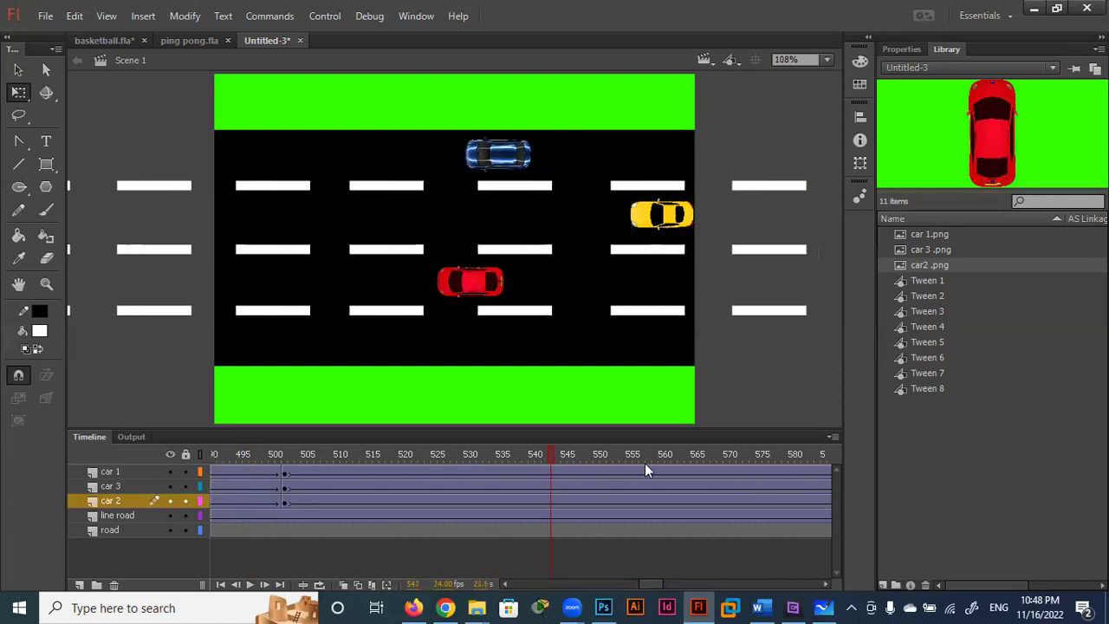
click(766, 476)
click(736, 477)
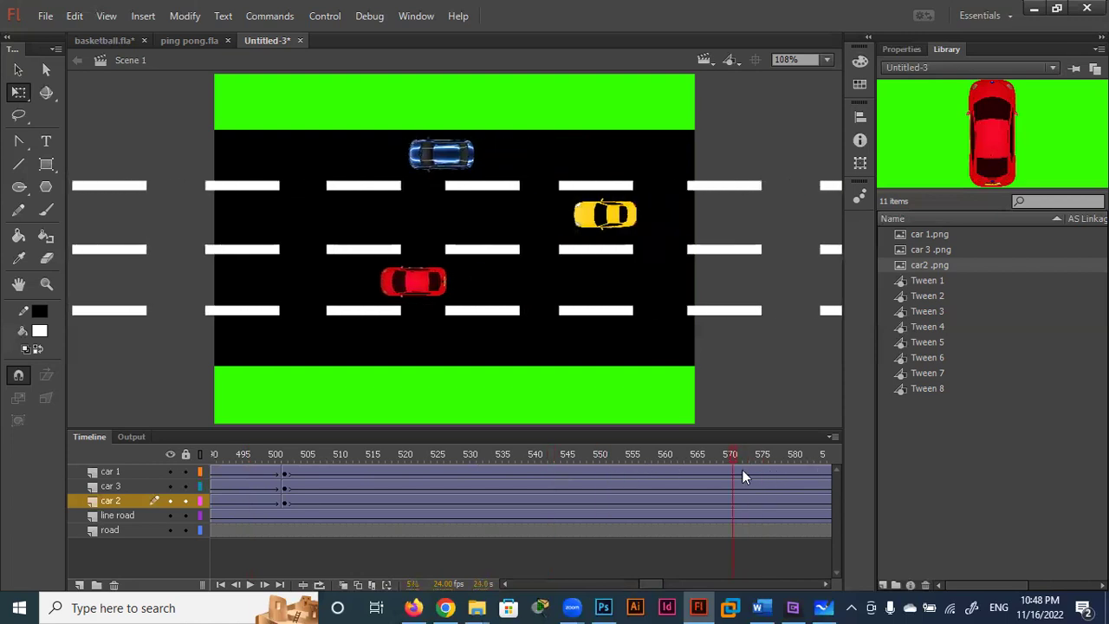
drag(836, 472, 721, 476)
scroll(631, 483, right, 2)
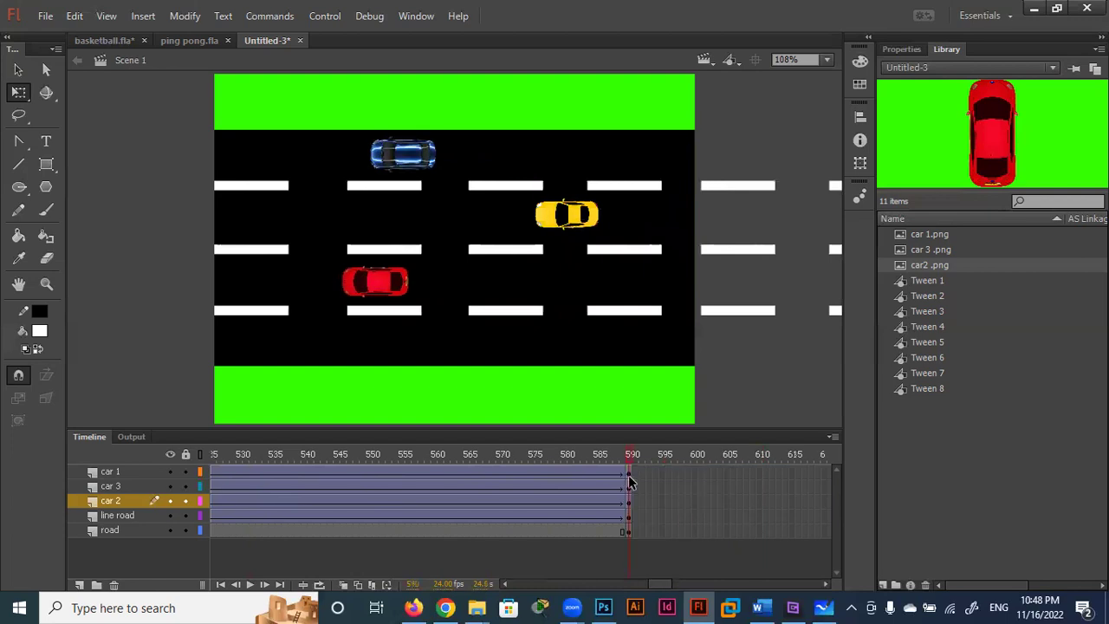
Step: At frame 590, zoom to 50% and move the red car past the stage's left edge
click(629, 472)
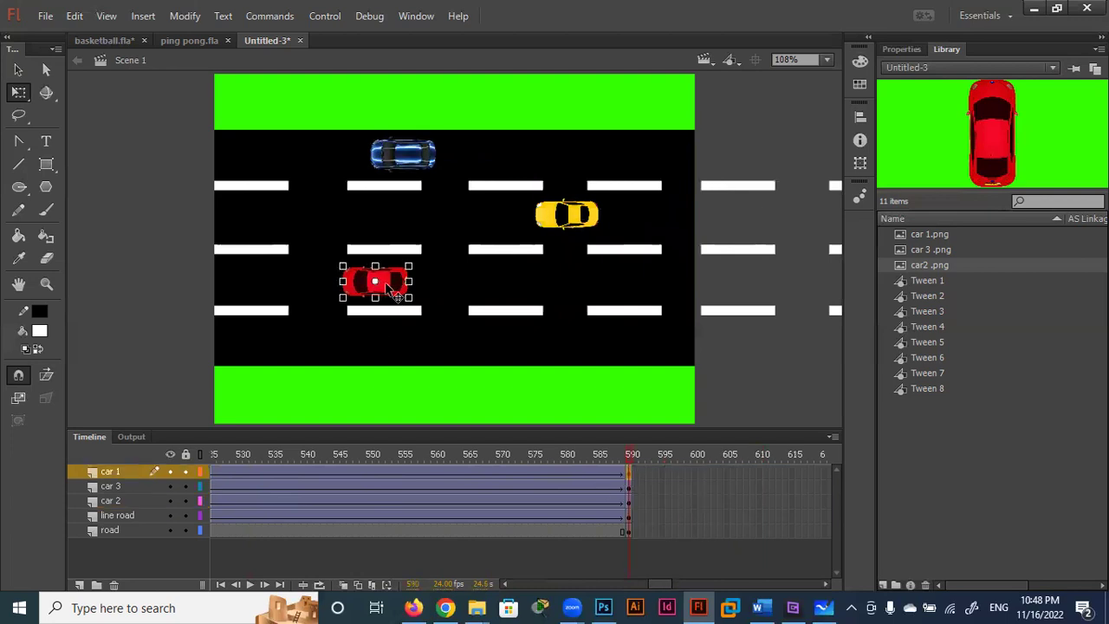
drag(387, 287, 117, 277)
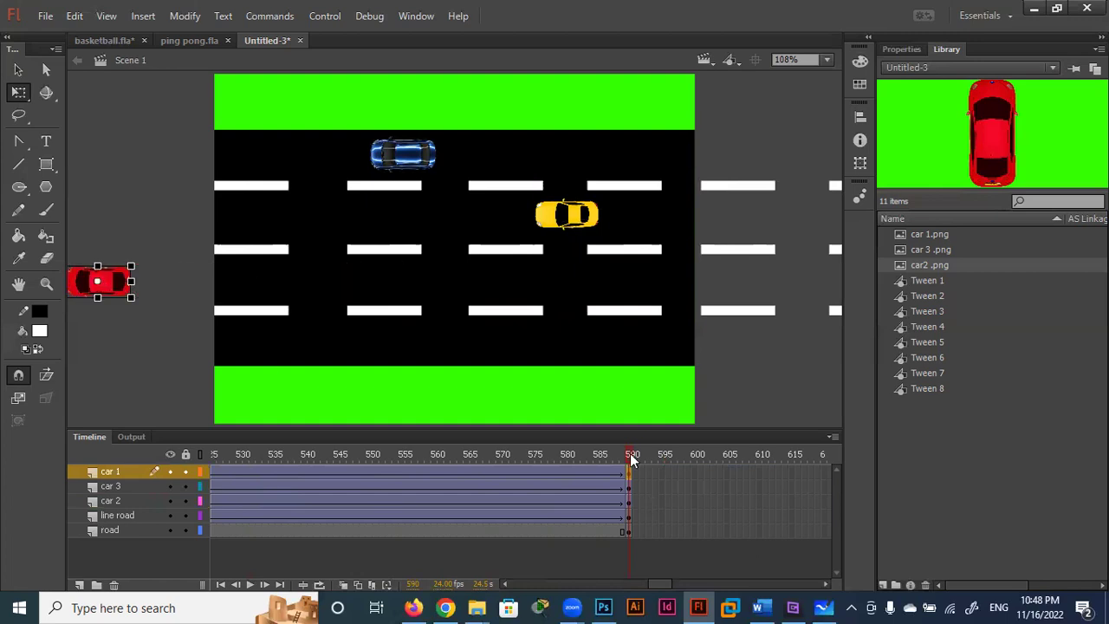
mouse_move(400, 454)
mouse_down()
mouse_move(312, 449)
mouse_move(584, 452)
mouse_up()
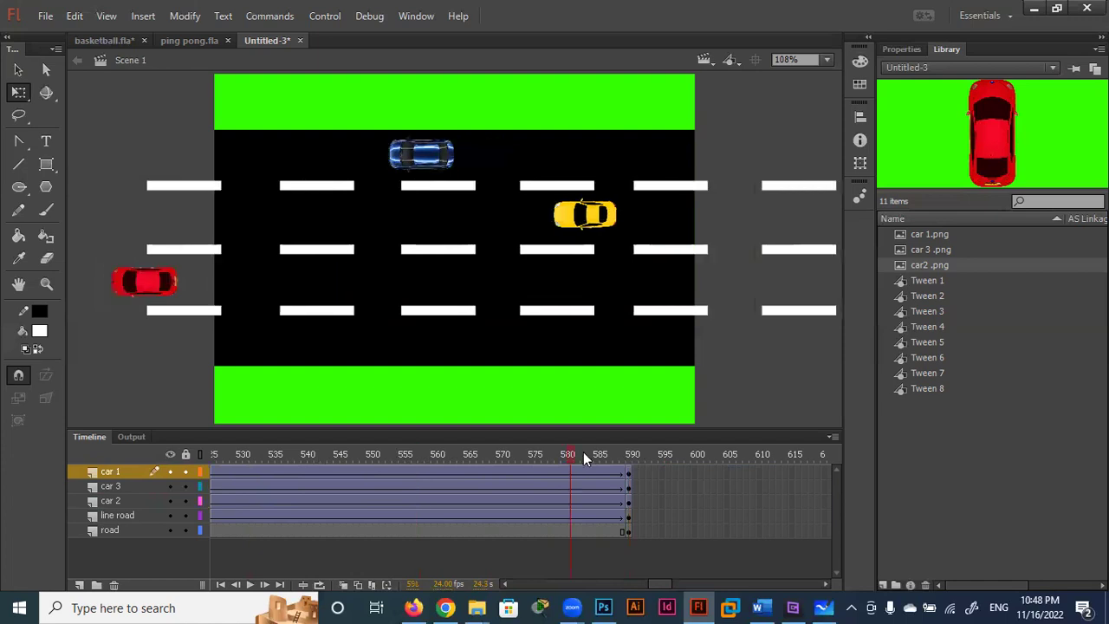
click(634, 454)
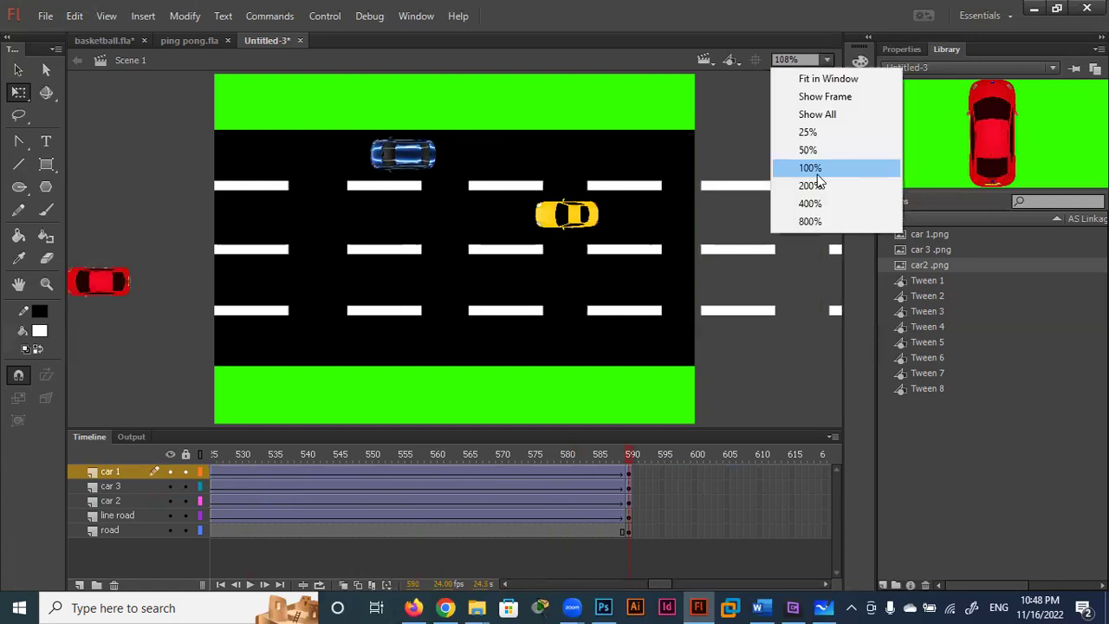
click(813, 167)
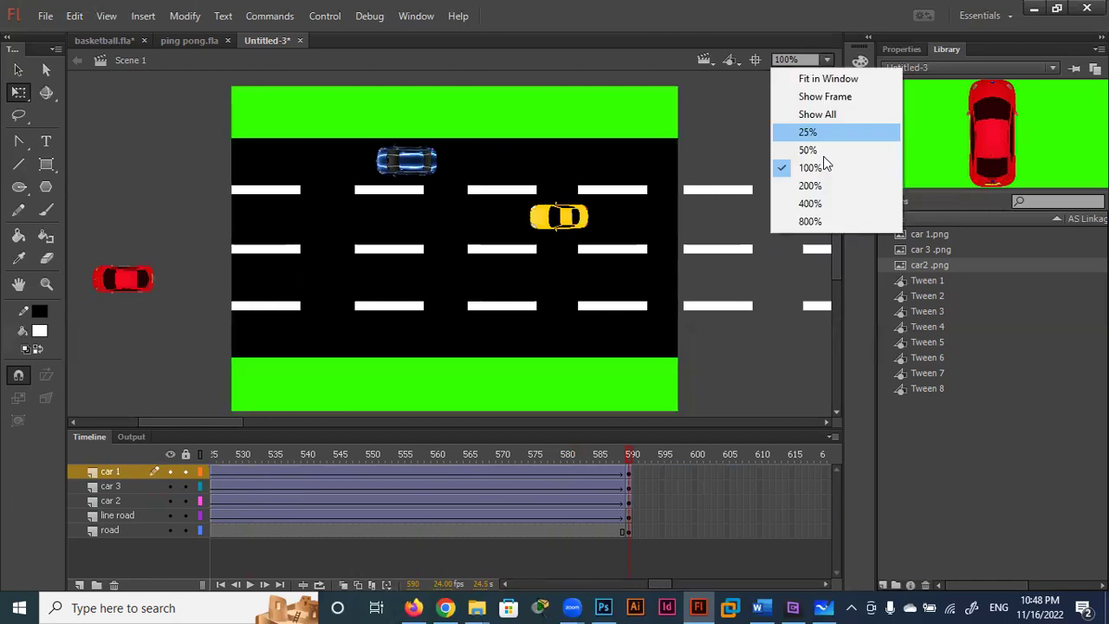
click(823, 156)
click(292, 267)
drag(303, 275, 249, 276)
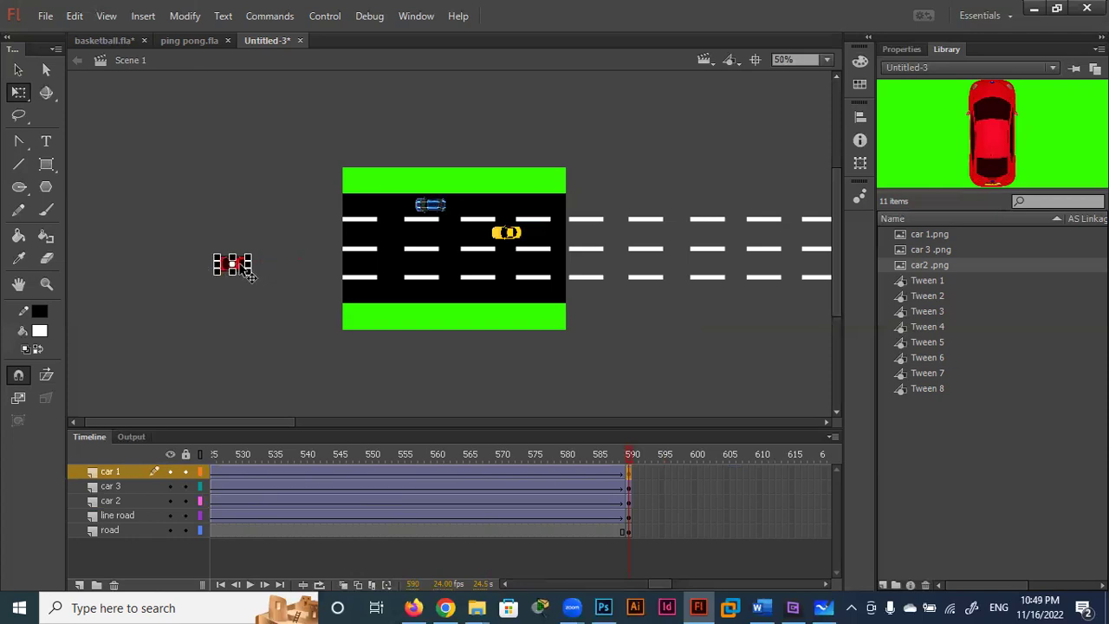
drag(227, 271, 208, 271)
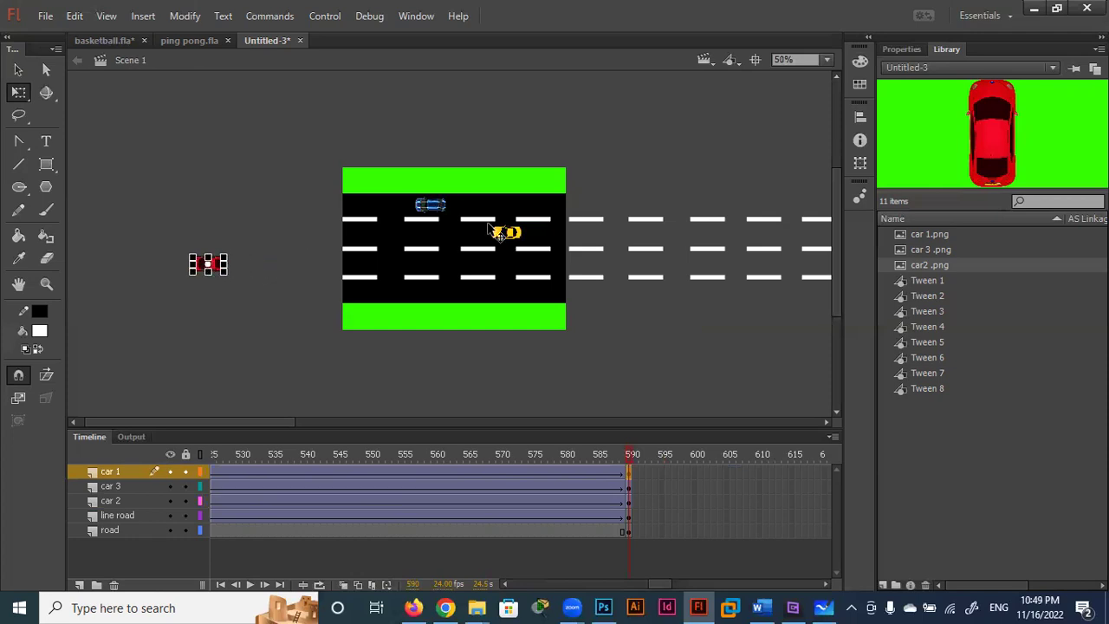
Step: Move the blue and yellow cars off the stage's left edge at frame 590
click(430, 211)
mouse_move(428, 213)
mouse_down()
mouse_move(321, 202)
mouse_move(305, 211)
mouse_up()
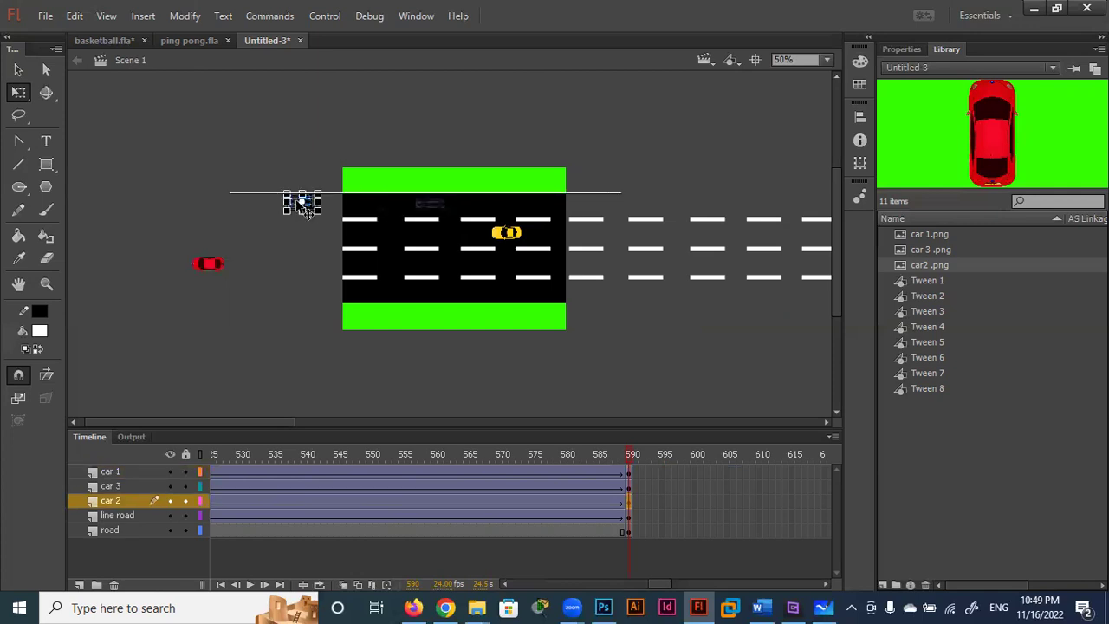
click(633, 491)
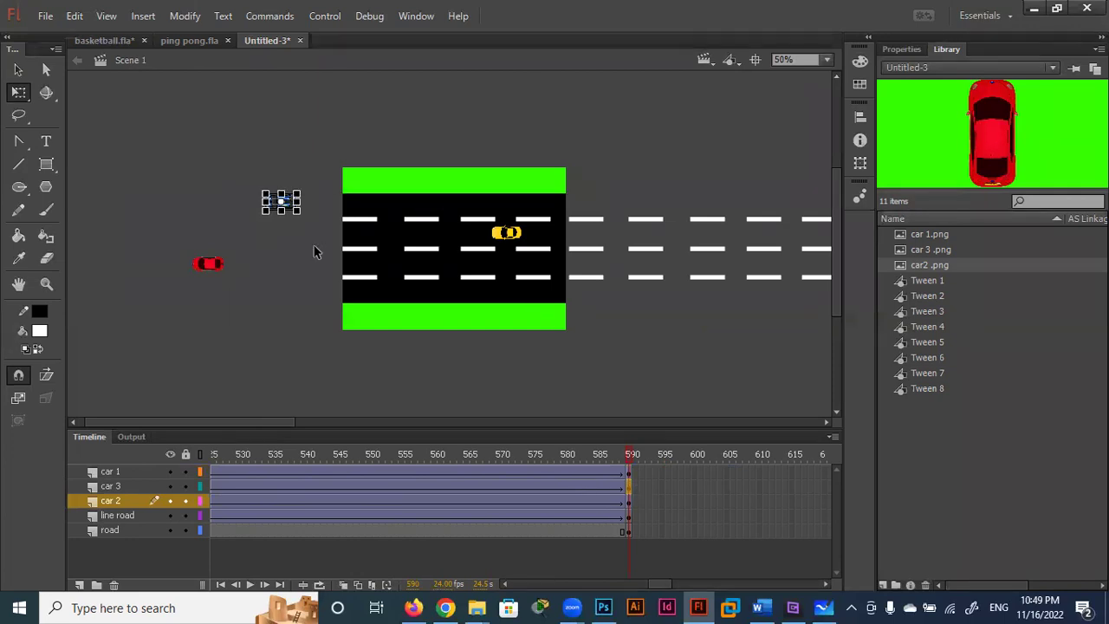
click(507, 232)
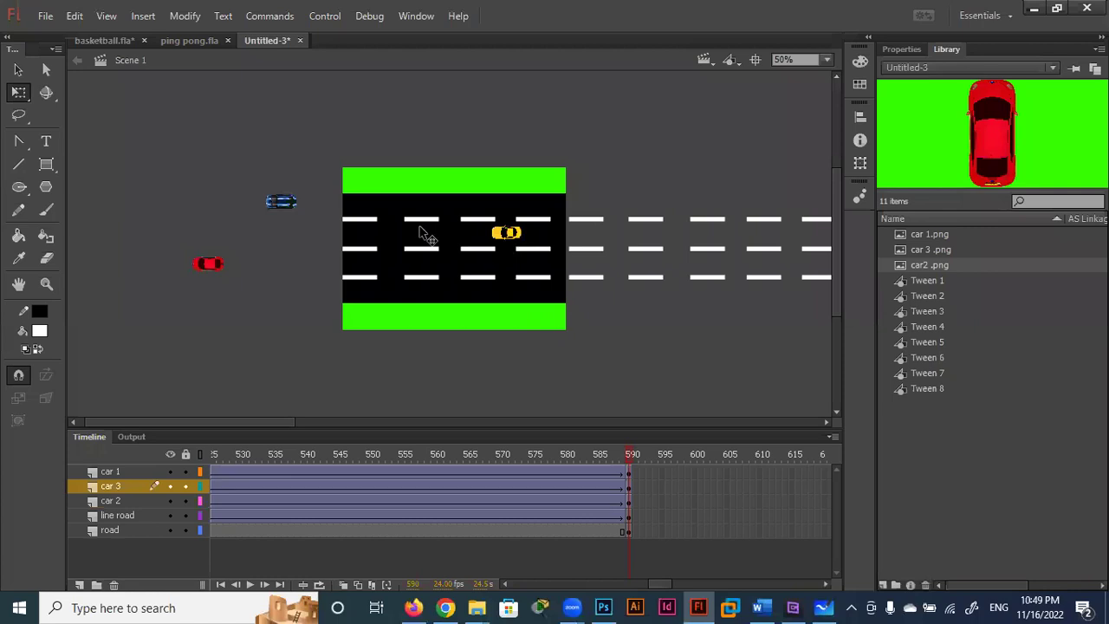
drag(420, 234, 314, 239)
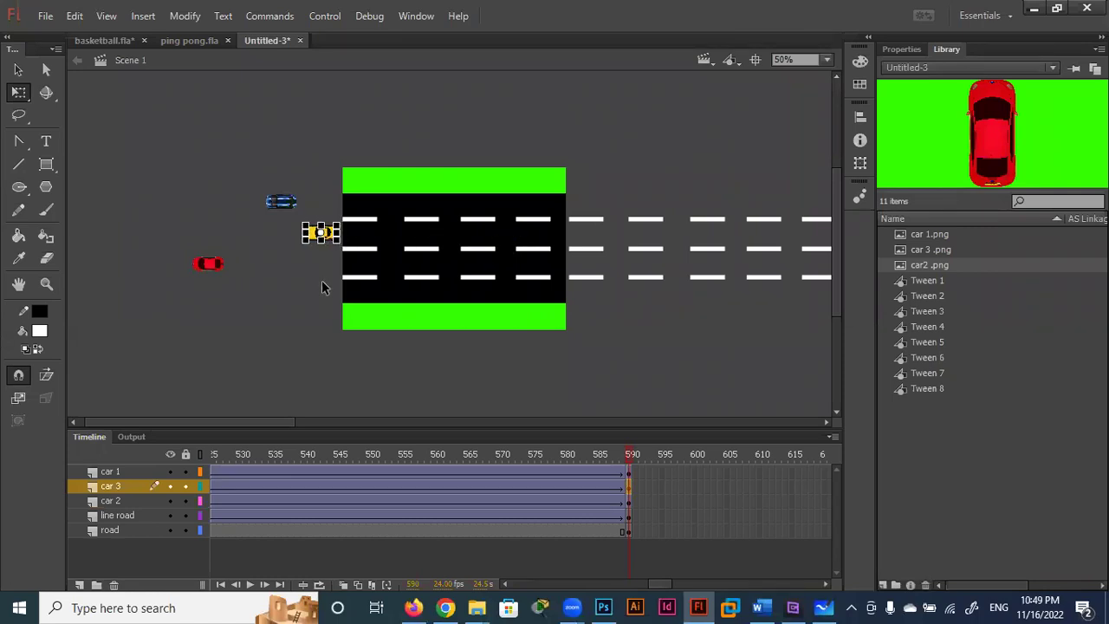
click(547, 418)
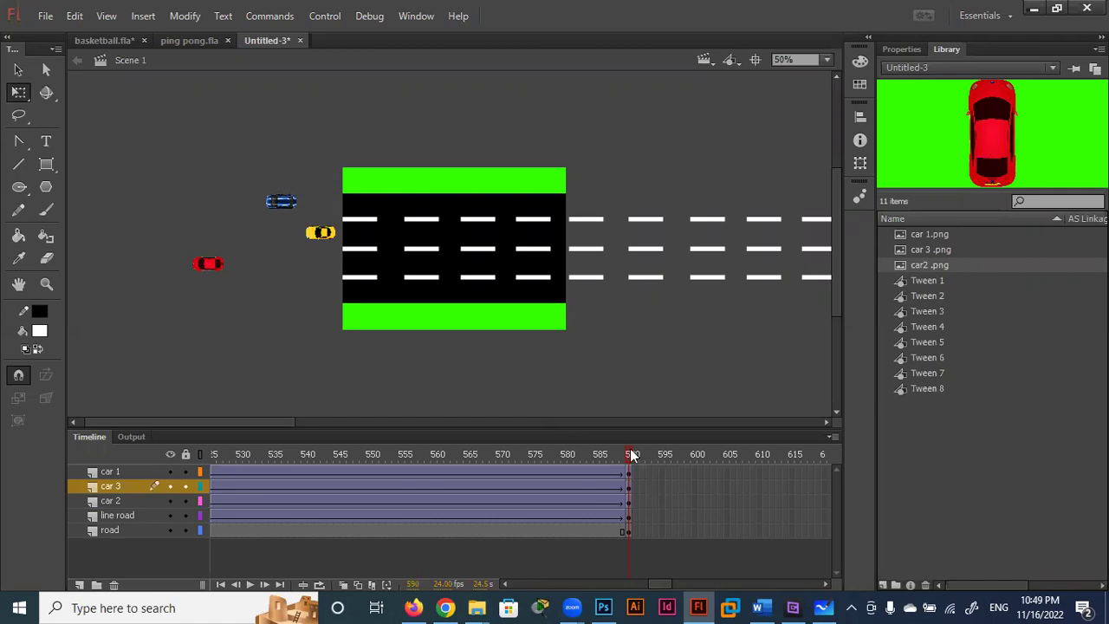
click(232, 454)
Step: Scrub the timeline between frames 501 and 540 to review the cars' motion
drag(219, 454, 635, 458)
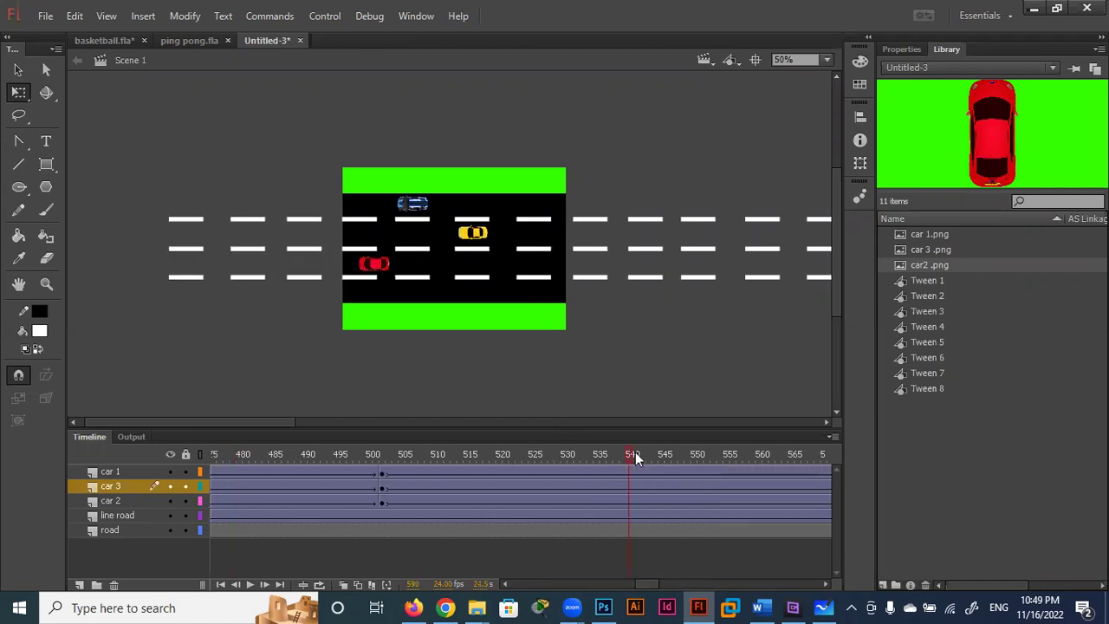
click(466, 454)
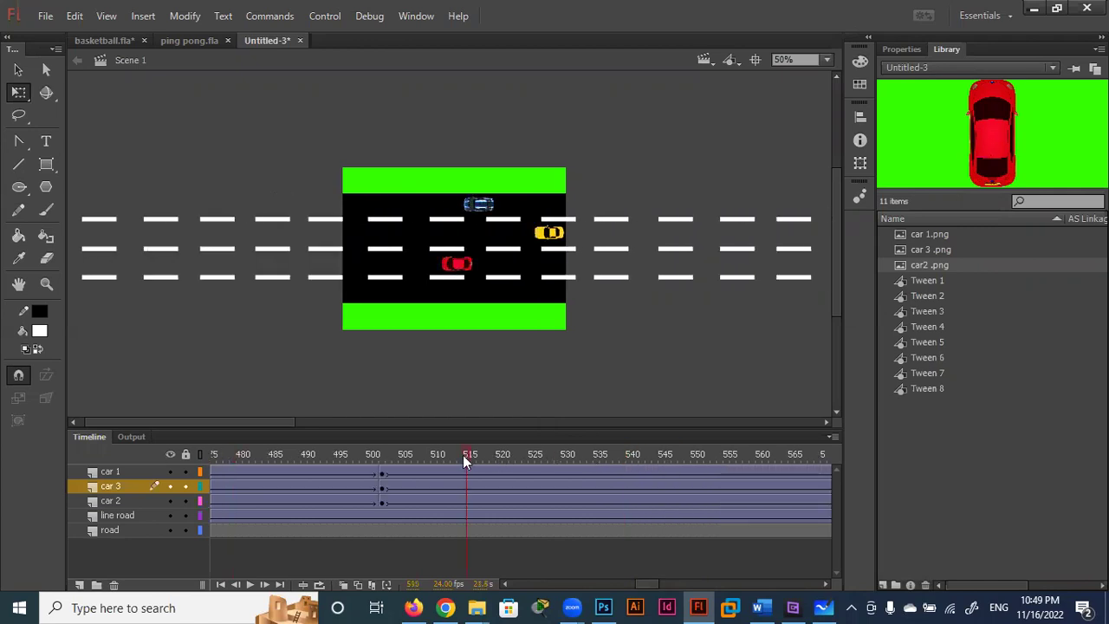
click(406, 455)
click(380, 456)
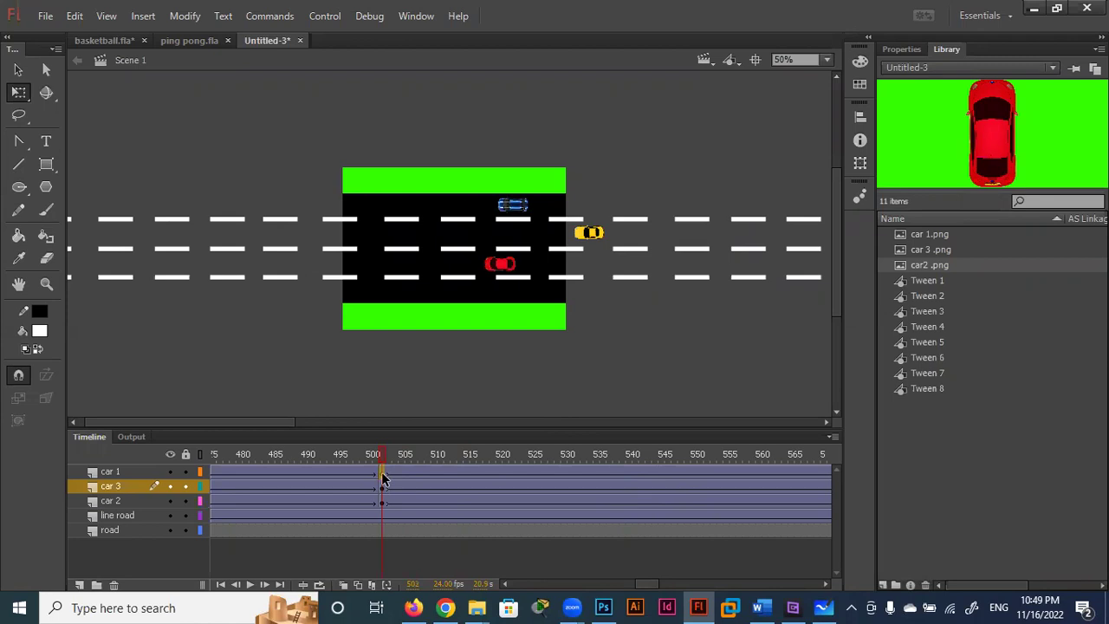
Step: Undo the earlier car moves and shift all three cars about 45 px right
key(ctrl+a)
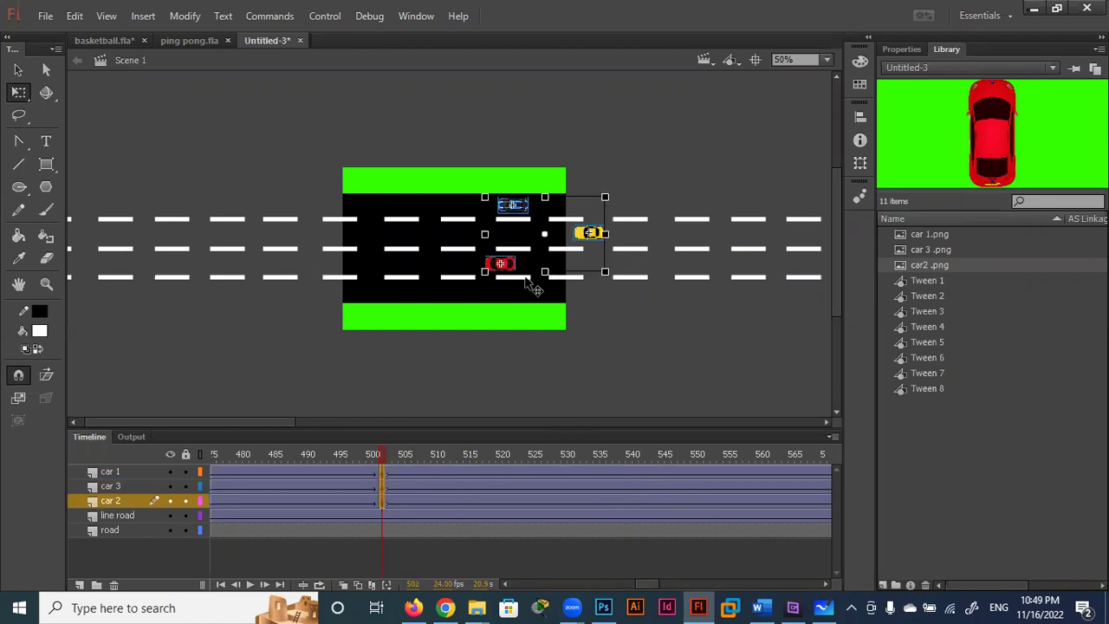
mouse_move(524, 275)
mouse_down()
mouse_move(536, 272)
mouse_move(519, 263)
mouse_move(630, 271)
mouse_move(522, 275)
mouse_move(588, 272)
mouse_move(633, 286)
mouse_up()
key(ctrl+z)
click(616, 329)
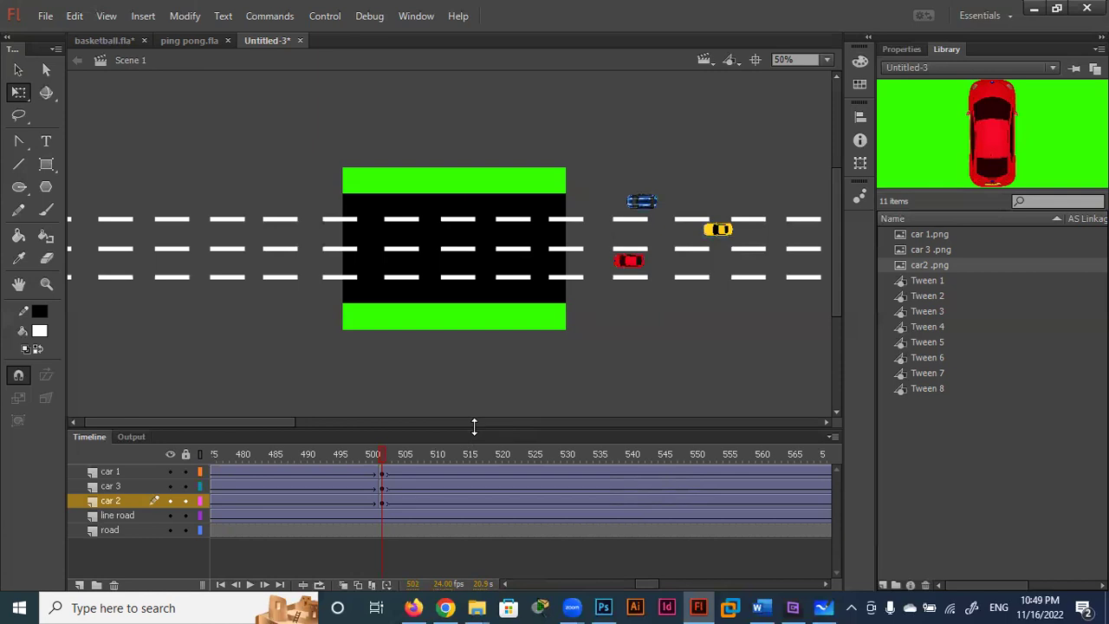
key(ctrl+z)
key(ctrl+z)
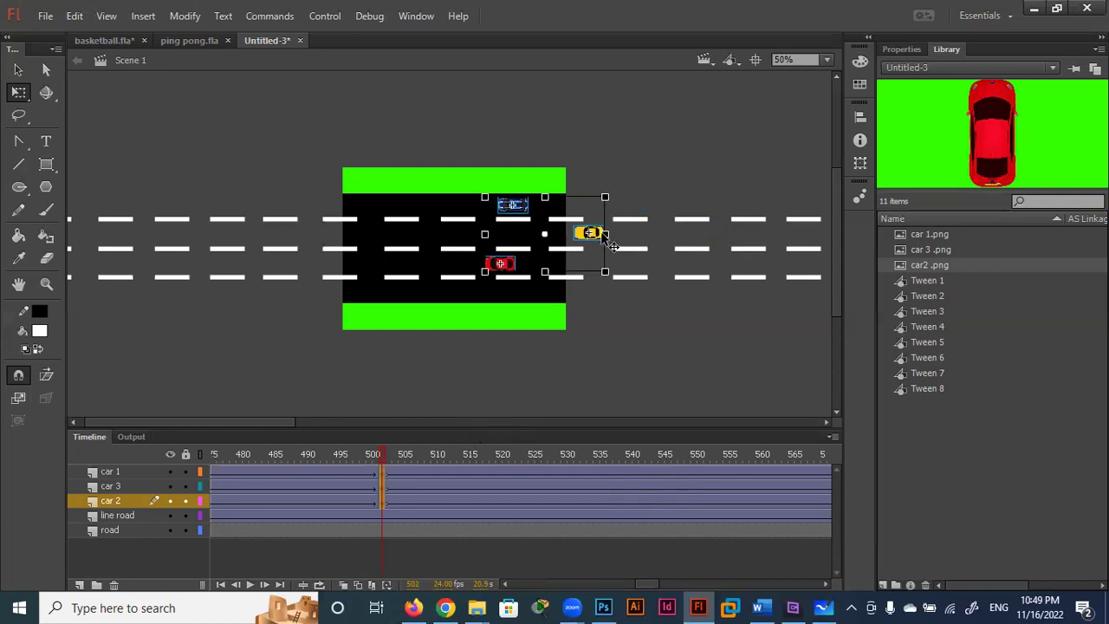
drag(640, 234, 630, 240)
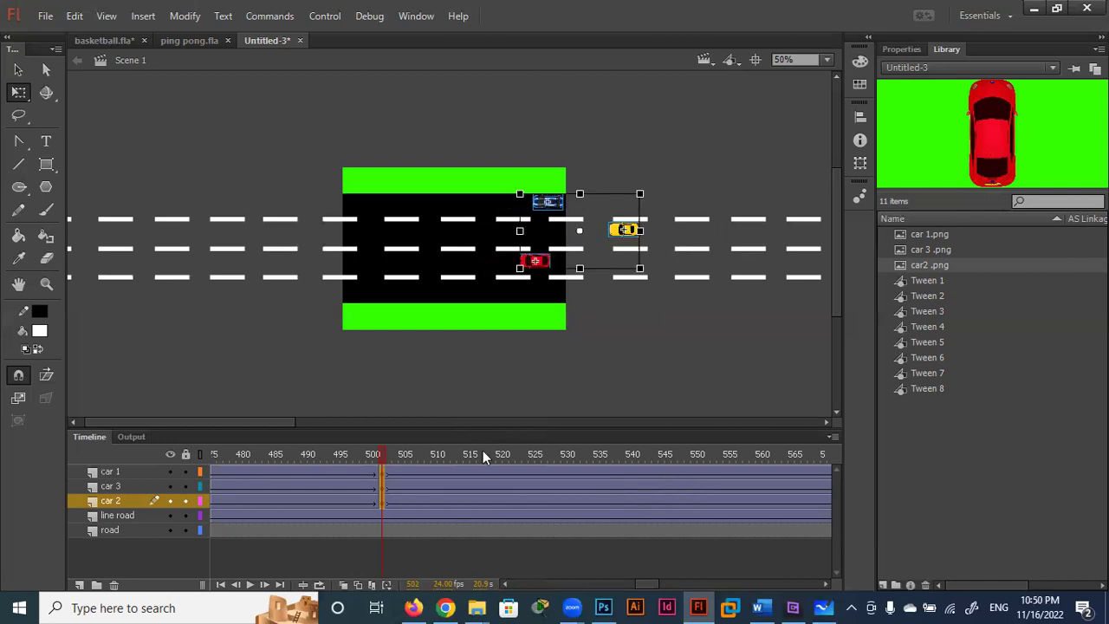
Step: Preview the car tweens between frames 500 and 536, settling on frame 518
drag(448, 451, 643, 452)
drag(575, 452, 558, 452)
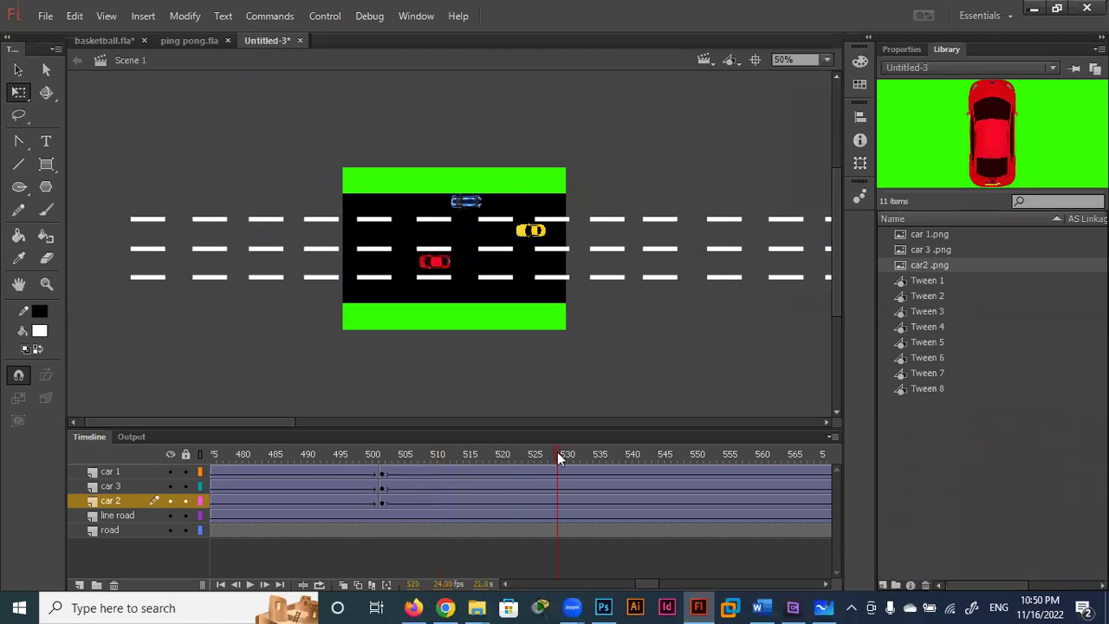
drag(442, 453, 376, 453)
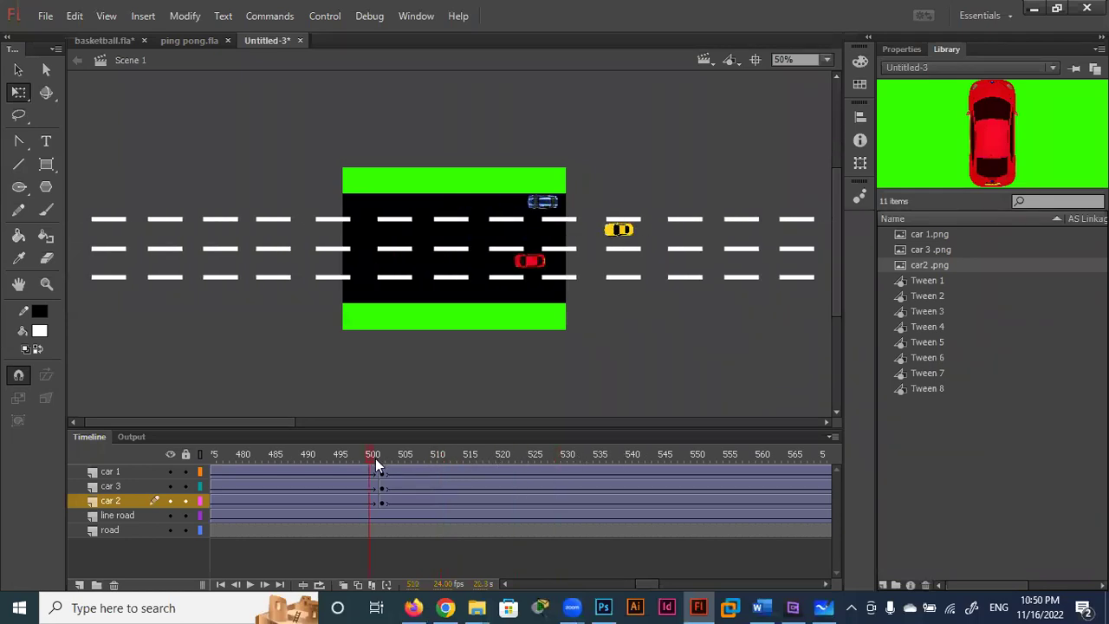
click(382, 458)
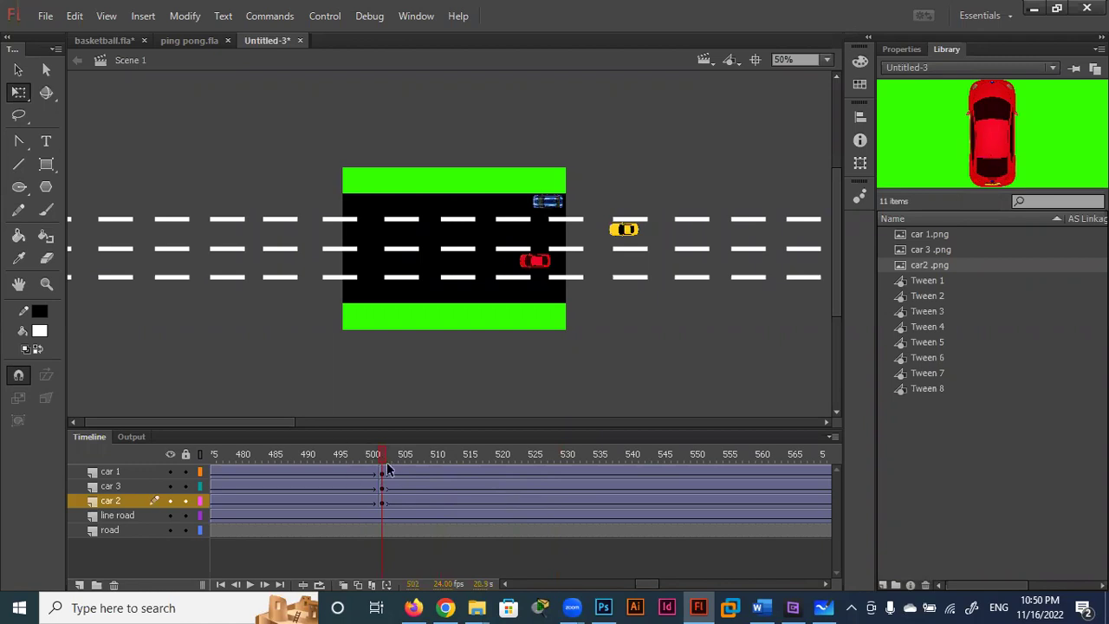
drag(401, 460, 630, 466)
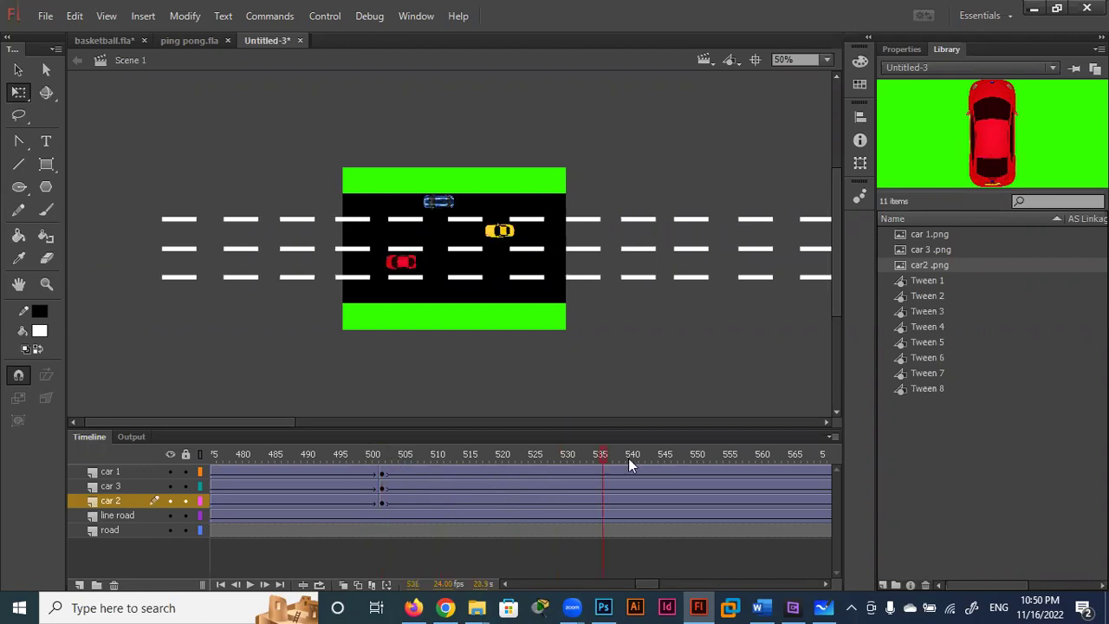
drag(744, 460, 862, 470)
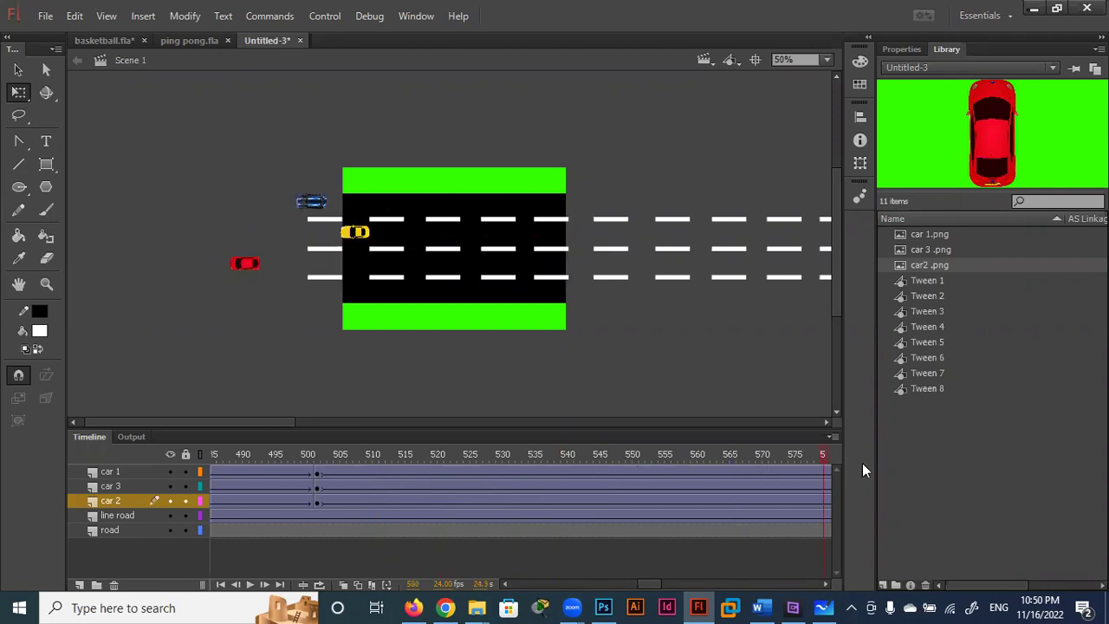
click(361, 460)
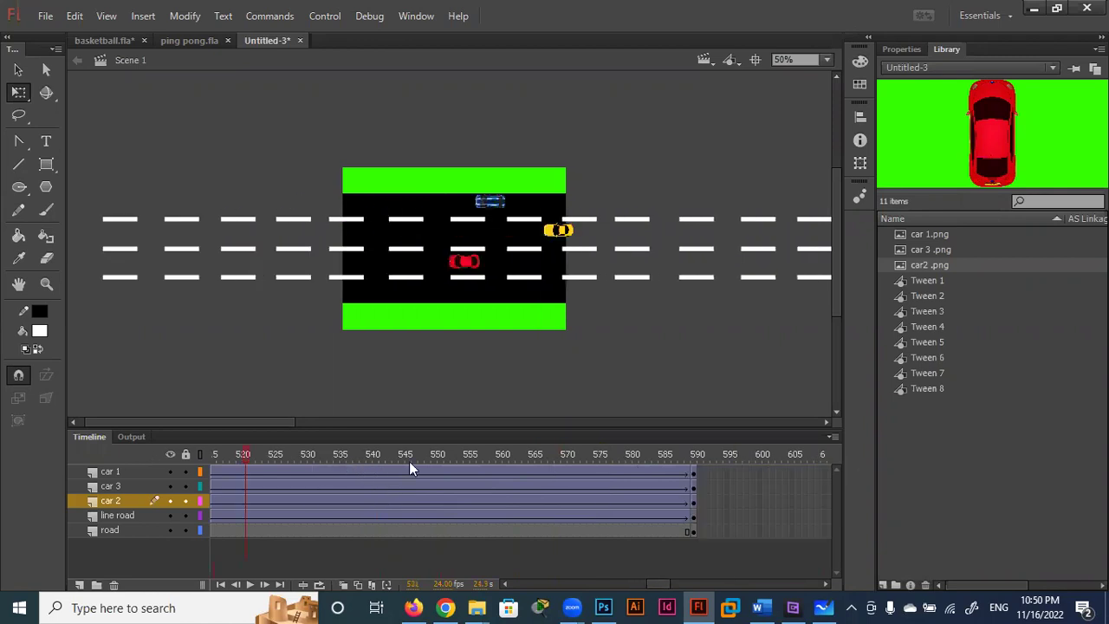
click(409, 461)
click(518, 468)
Step: Add a new layer above car 1 with a keyframe at frame 518
click(134, 472)
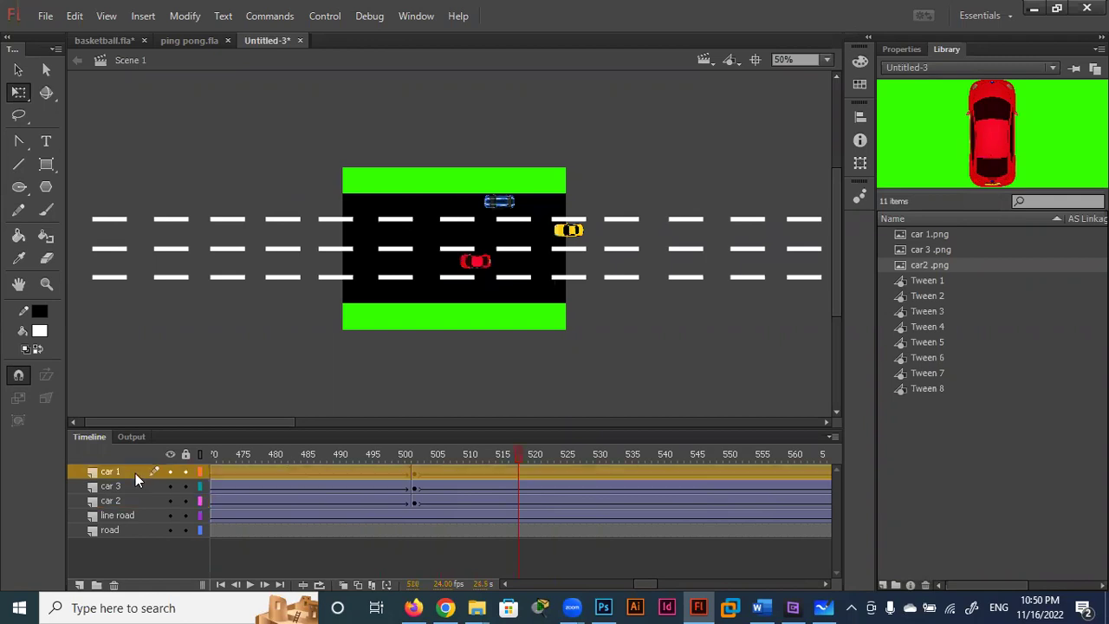
click(78, 586)
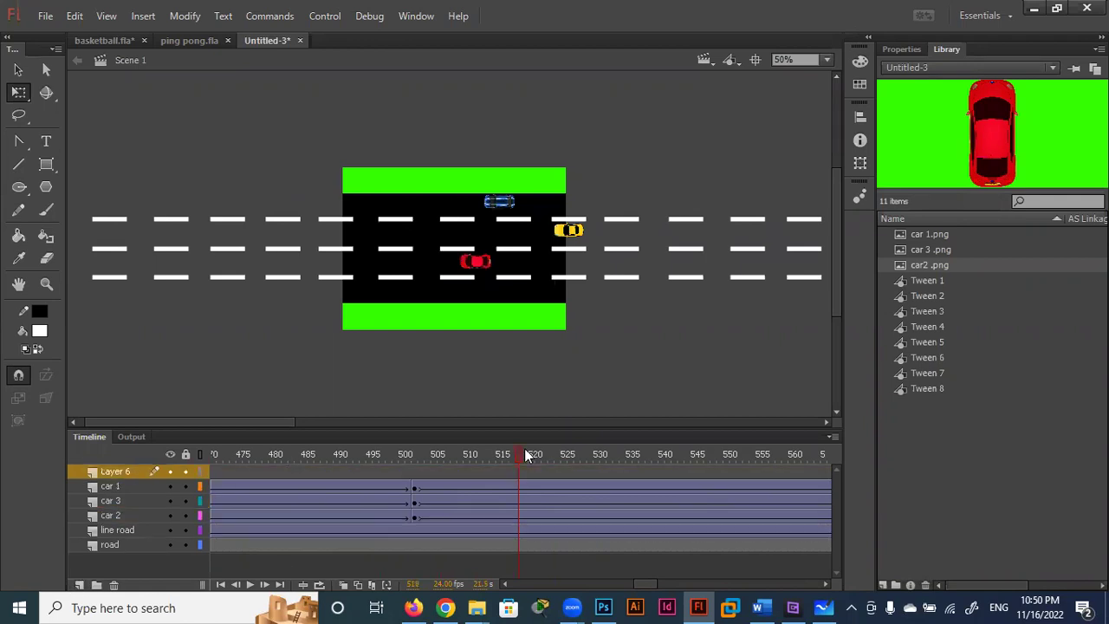
click(520, 473)
right_click(520, 474)
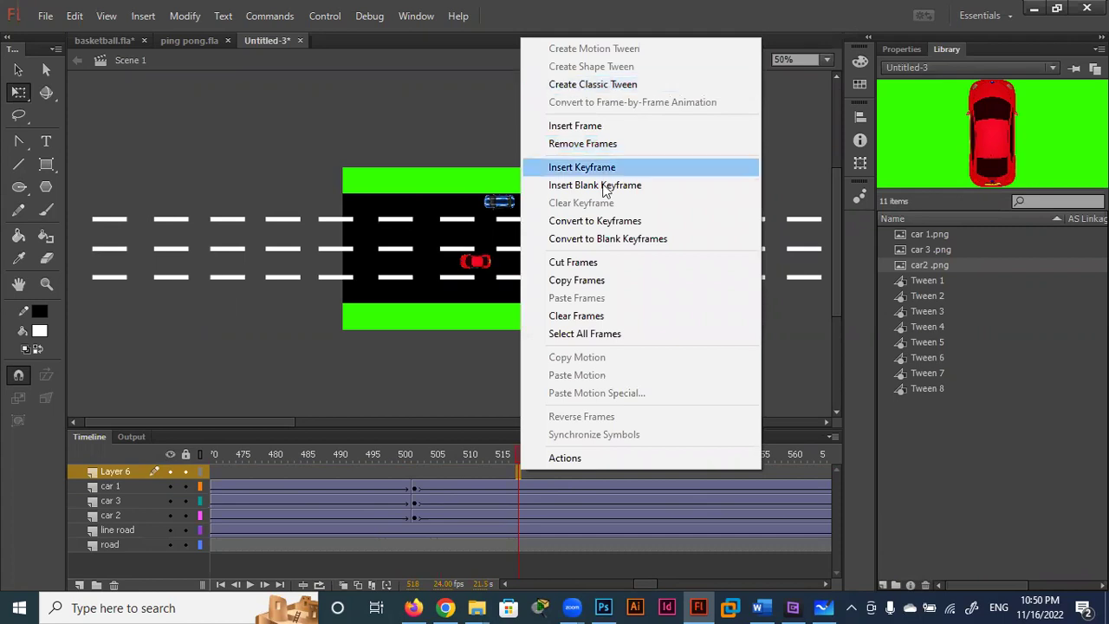
click(559, 171)
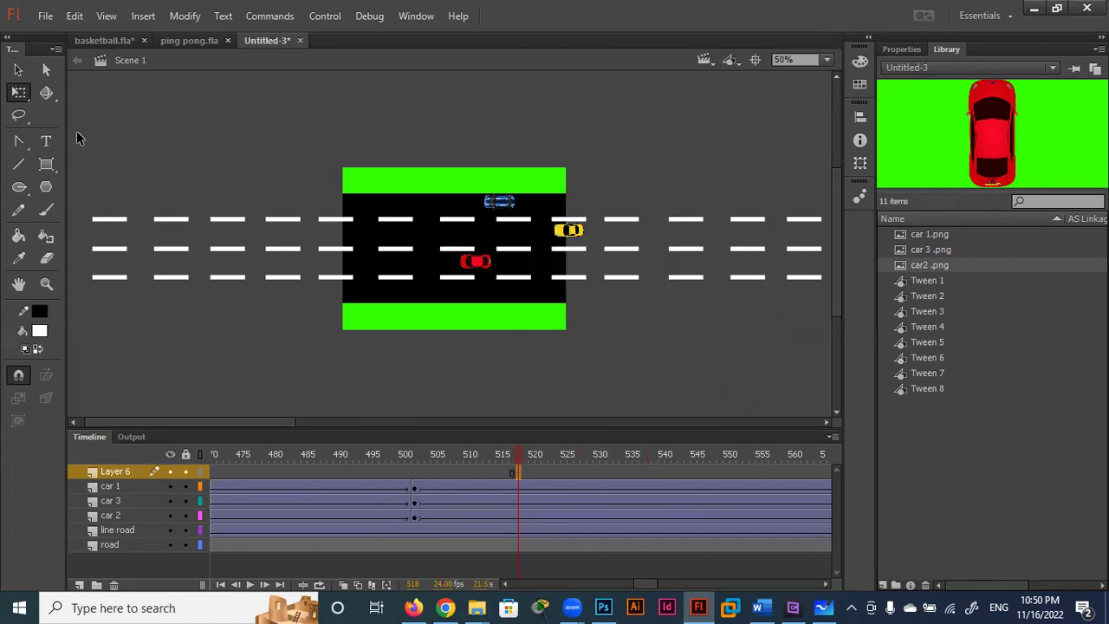
Step: Type enlarged THE END text, rotate it 90° counter-clockwise, and place it at the road's left end
click(47, 143)
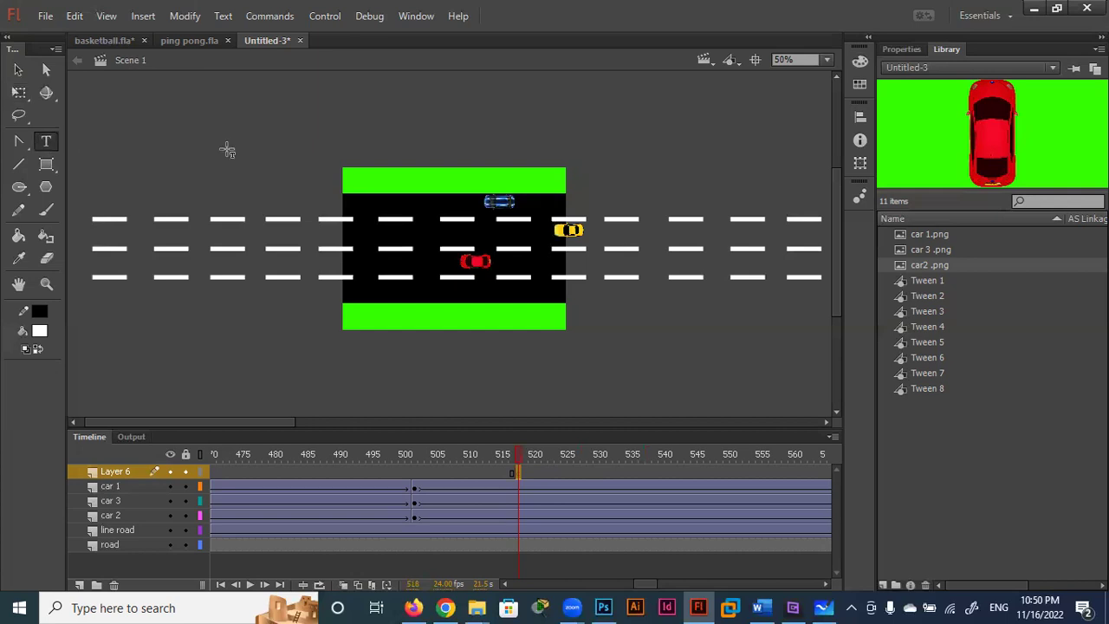
click(364, 175)
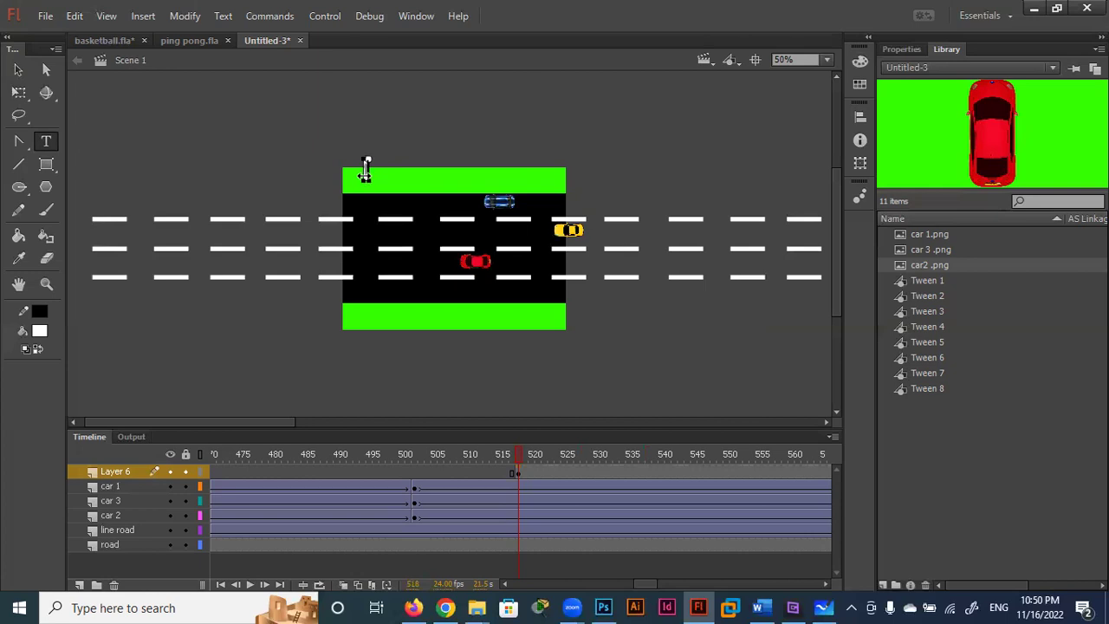
click(365, 170)
text(HE END)
text(q)
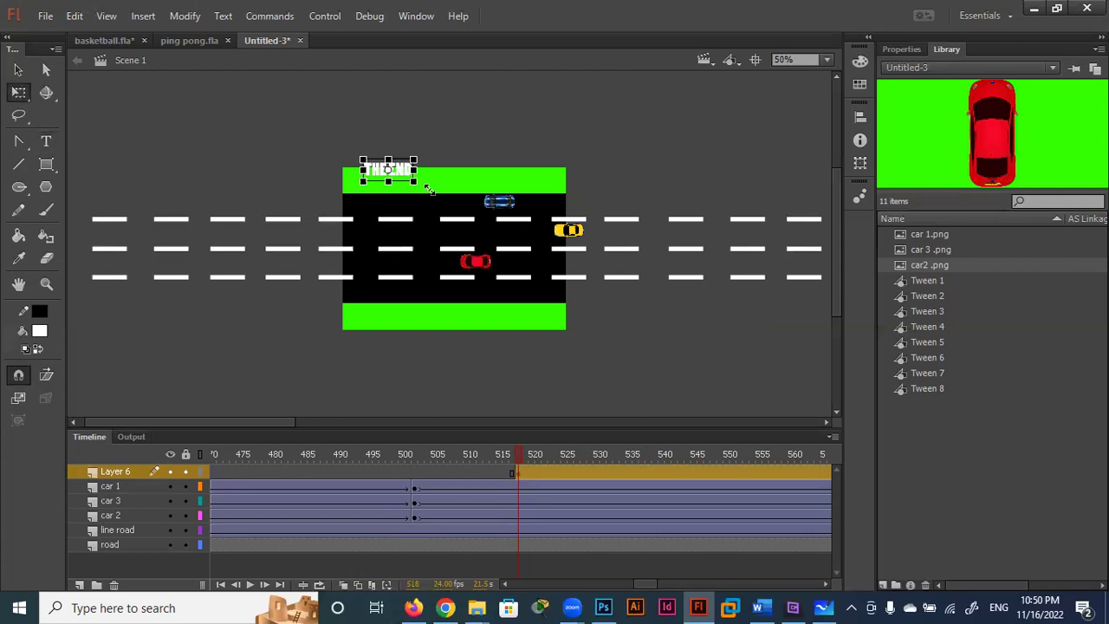
drag(433, 189, 441, 194)
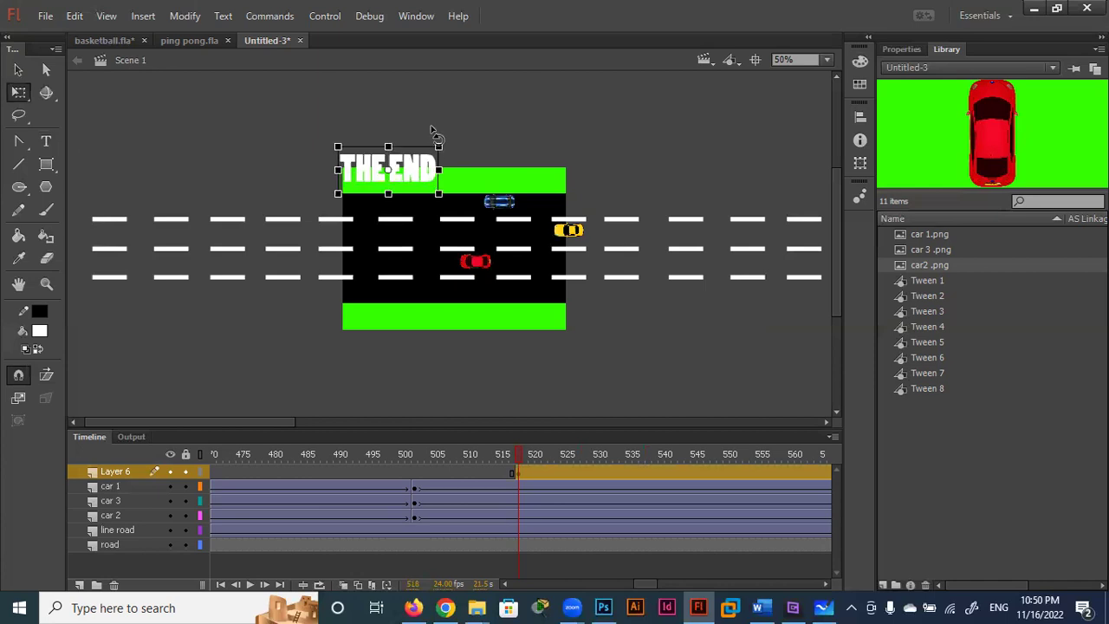
key(ctrl+shift+7)
drag(386, 140, 369, 218)
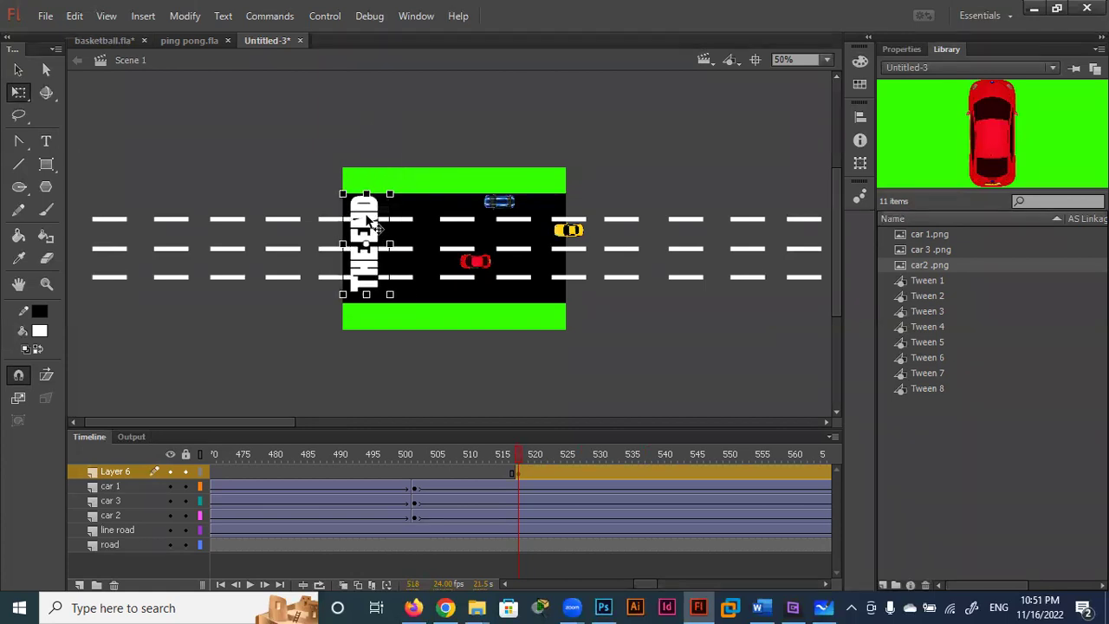
click(364, 332)
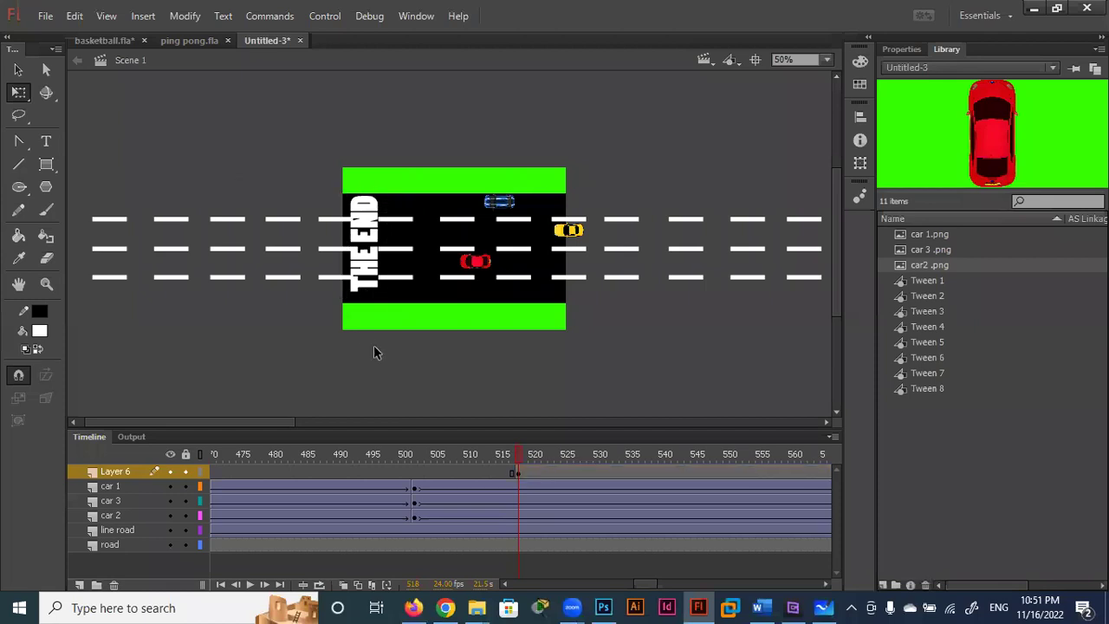
click(372, 223)
drag(372, 223, 372, 224)
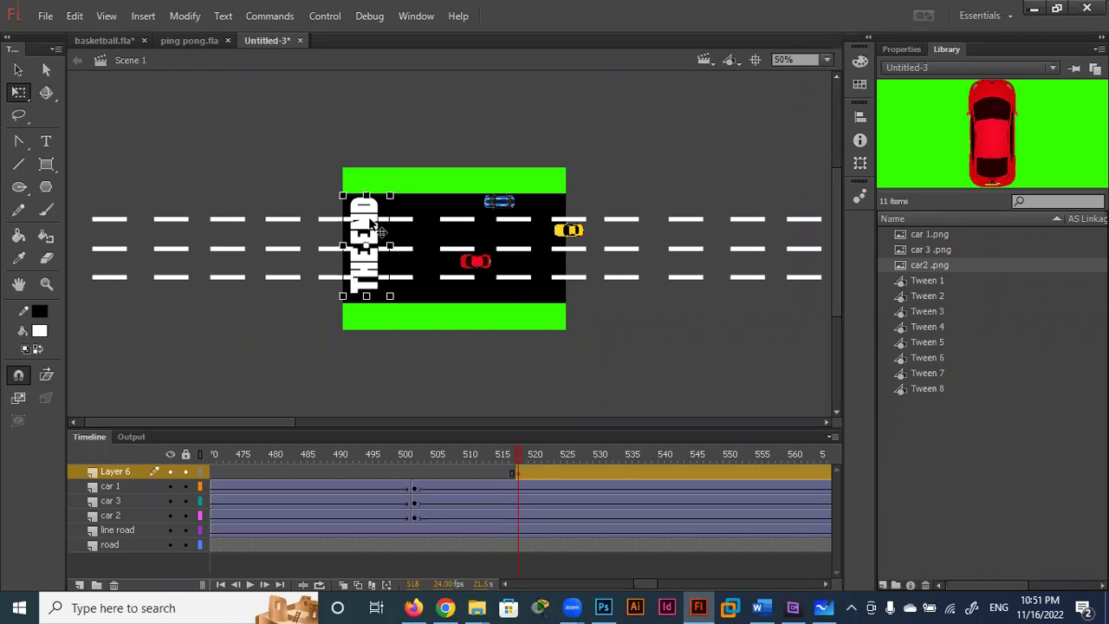
key(Down)
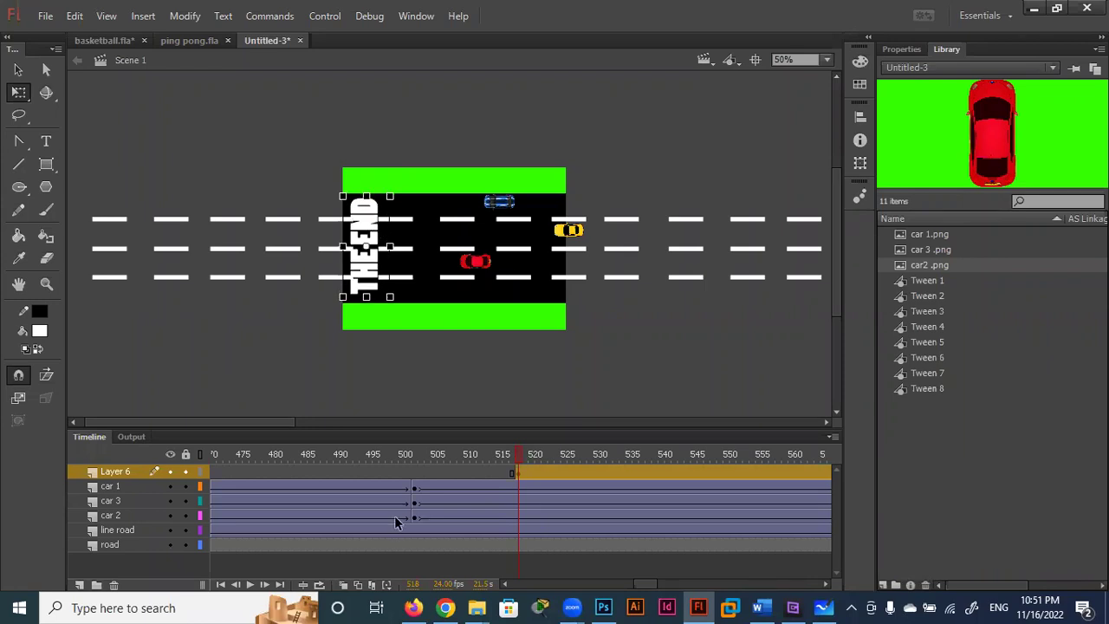
Step: At frame 518, nudge the THE END text left just past the road's left edge
click(452, 459)
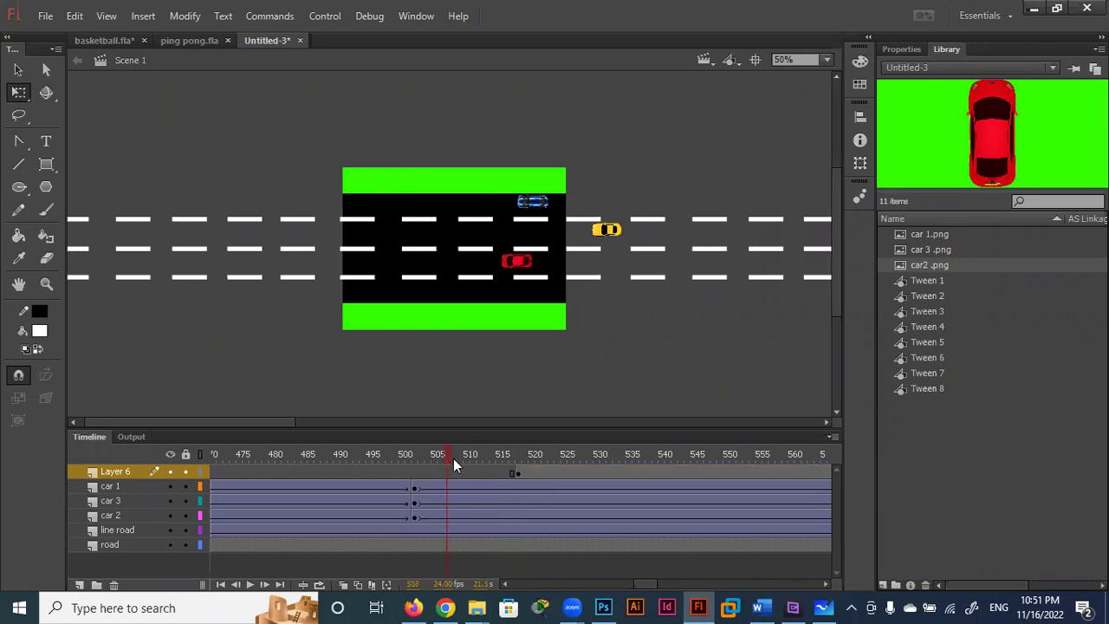
click(487, 458)
click(522, 460)
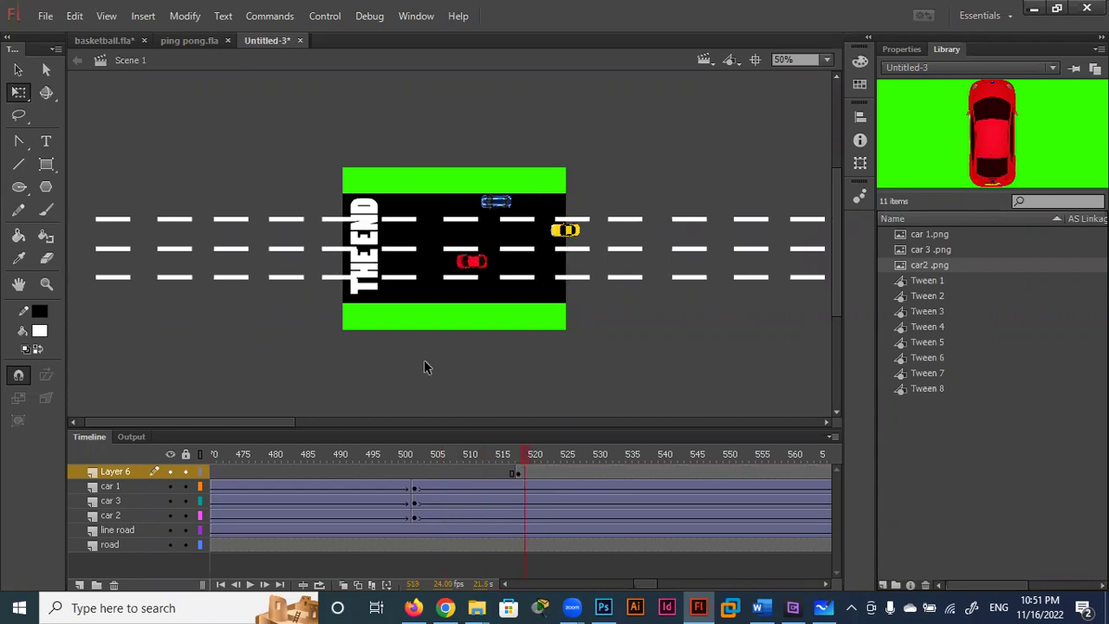
click(369, 264)
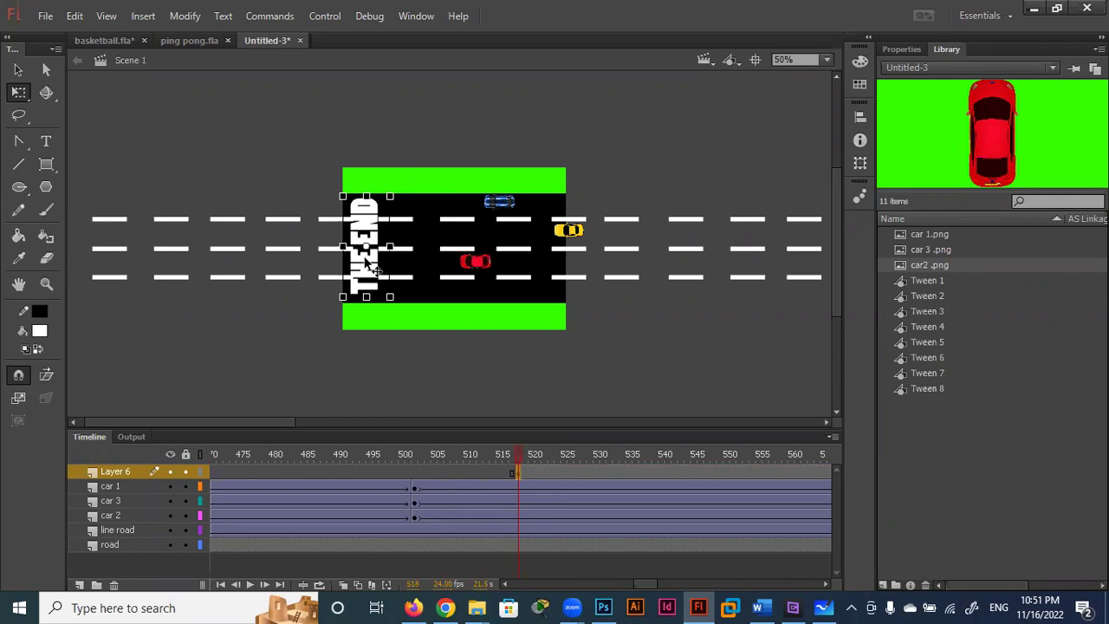
key(Left)
key(Left)
key(Left)
key(shift+Left)
key(shift+Left)
key(shift+Left)
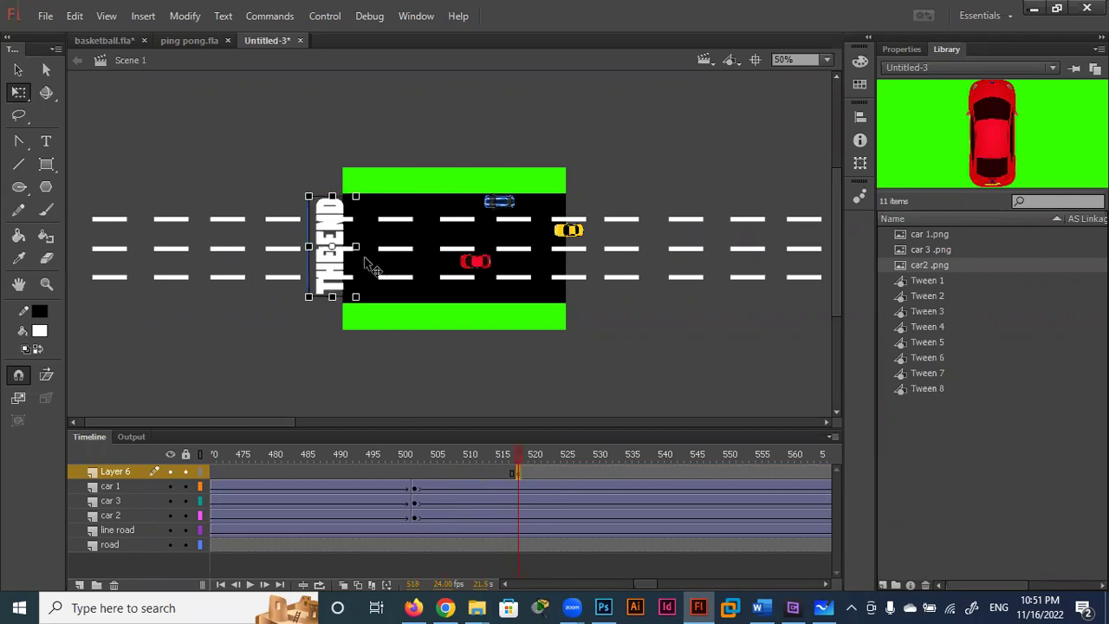
key(shift+Left)
key(Right)
key(Right)
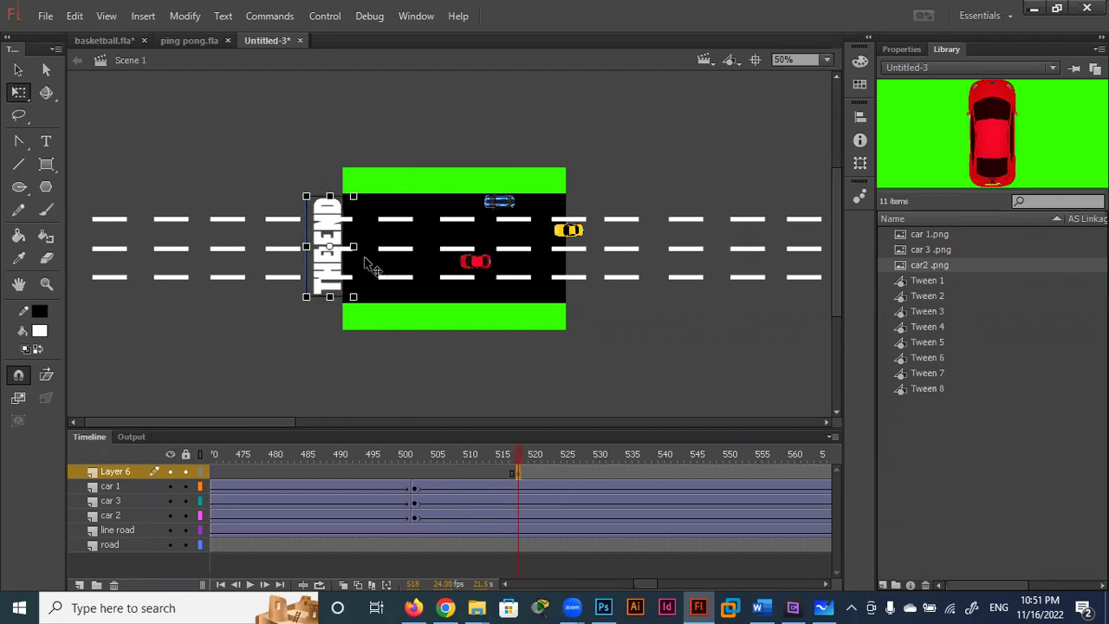
Step: Extend the text layer to frame 590 and give it a classic tween
drag(568, 459, 858, 460)
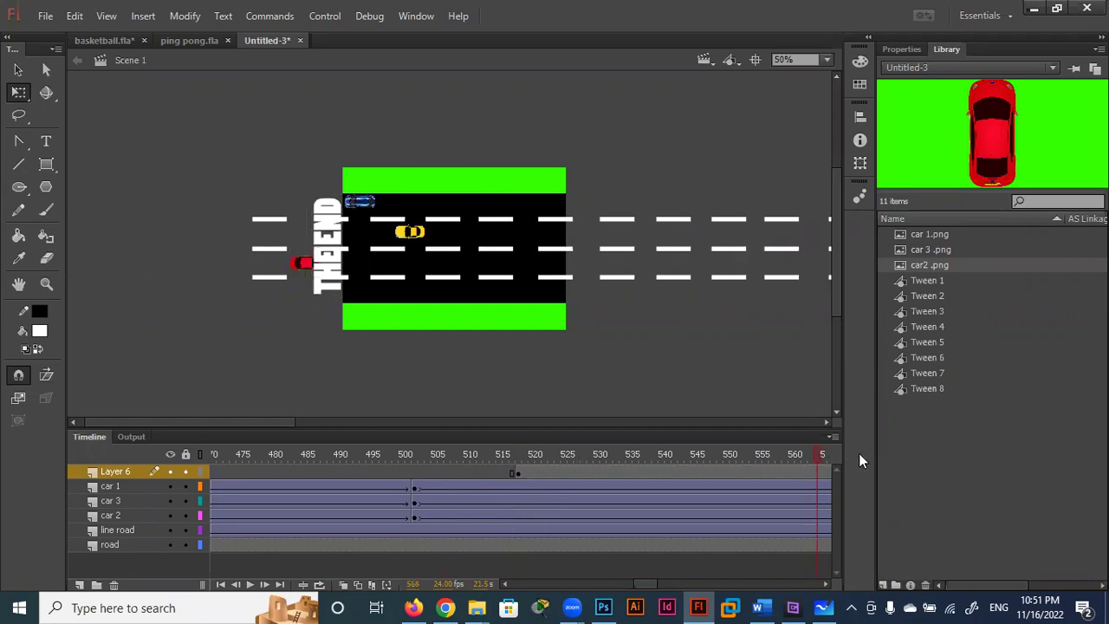
key(F5)
key(F5)
key(F5)
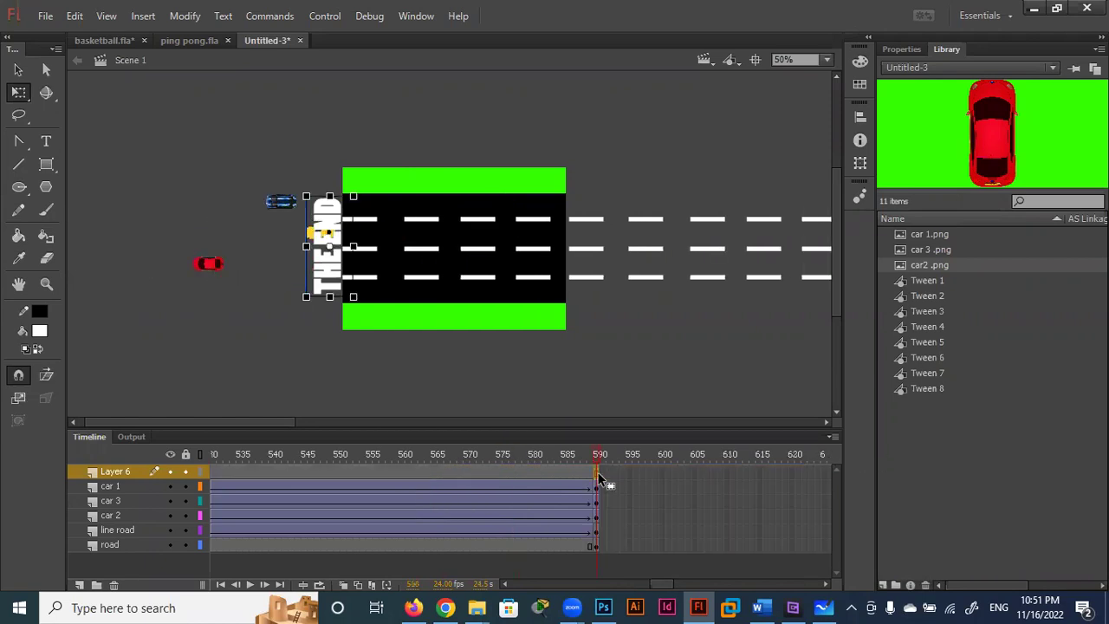
click(598, 476)
key(F5)
right_click(512, 472)
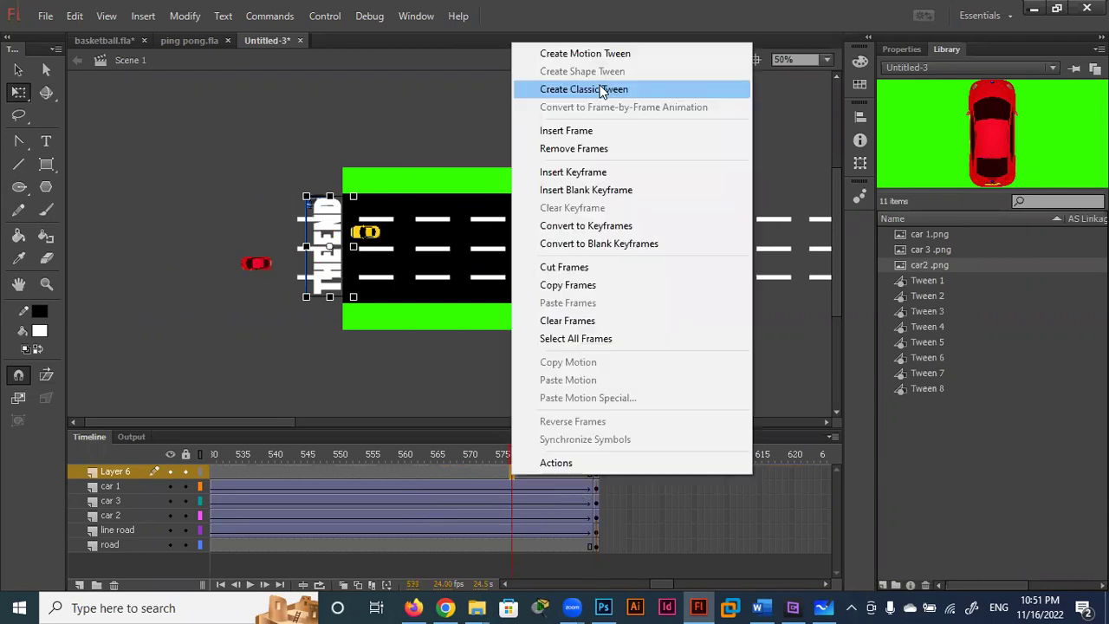
click(598, 87)
Step: At frame 590, move the THE END text to the road's right end and preview the slide
click(598, 484)
click(323, 274)
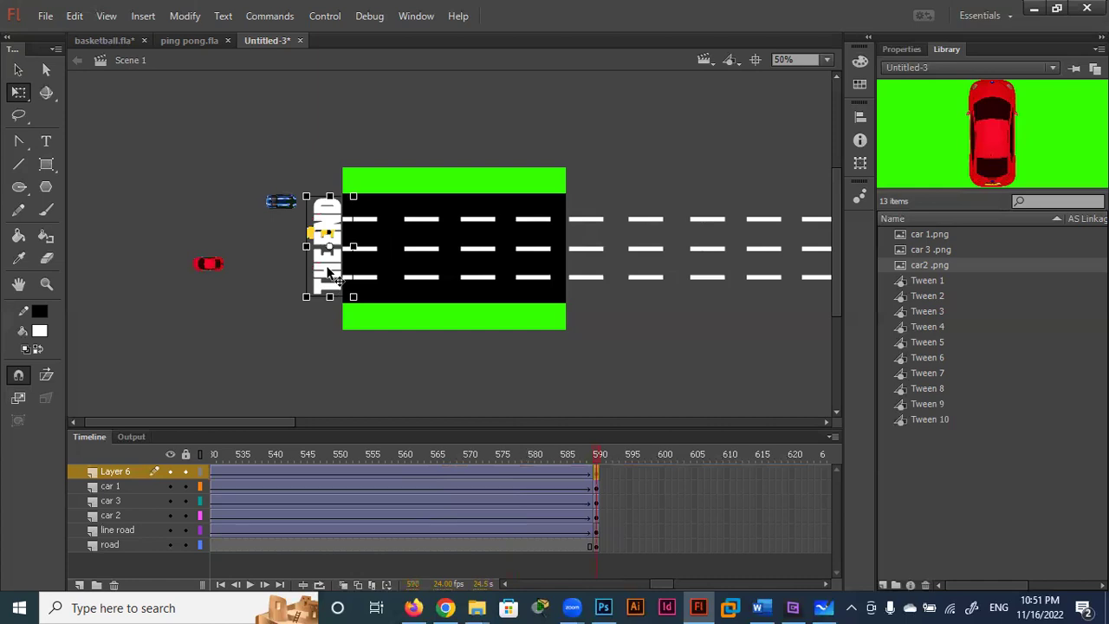
mouse_move(329, 273)
mouse_down()
mouse_move(572, 284)
mouse_move(593, 270)
mouse_up()
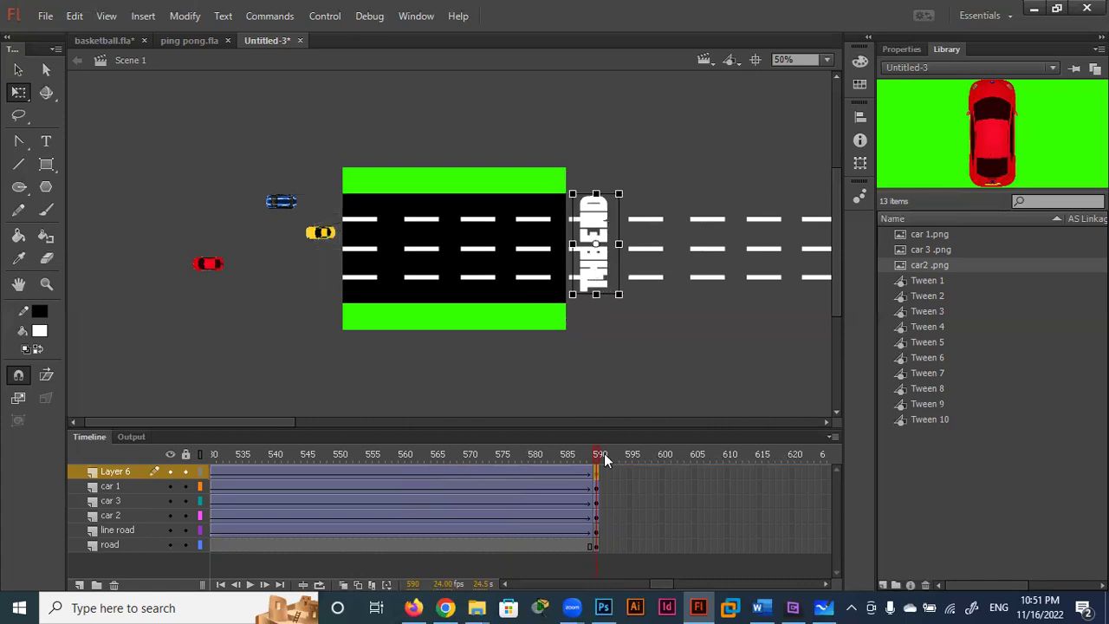
mouse_move(416, 455)
mouse_down()
mouse_move(273, 455)
mouse_move(366, 464)
mouse_up()
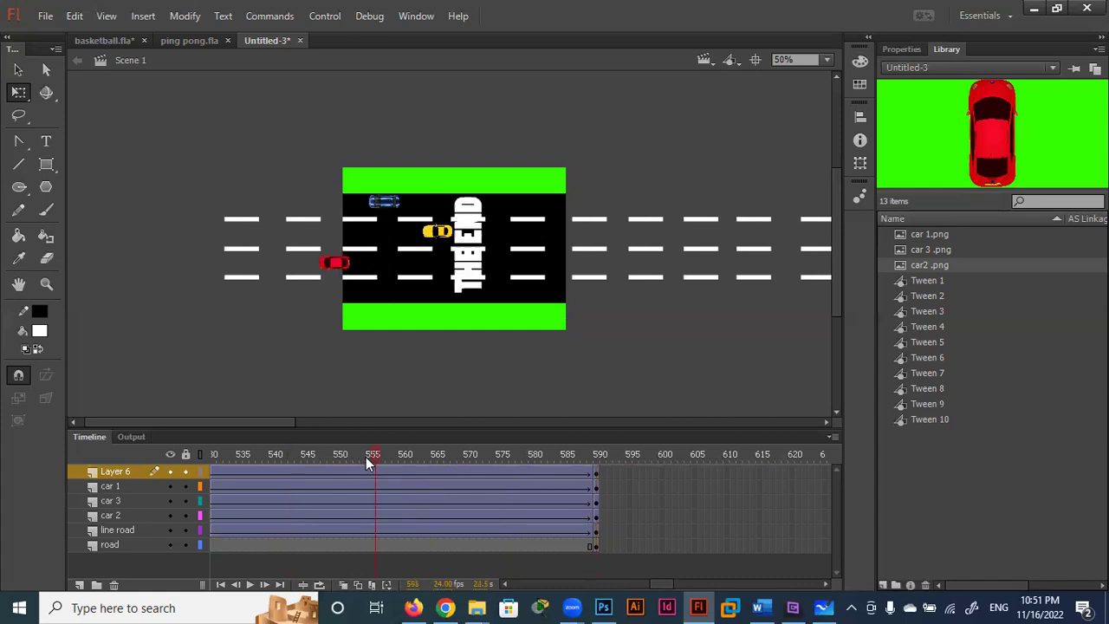
key(comma)
Step: Rename Layer 6 to 'THE END'
click(117, 471)
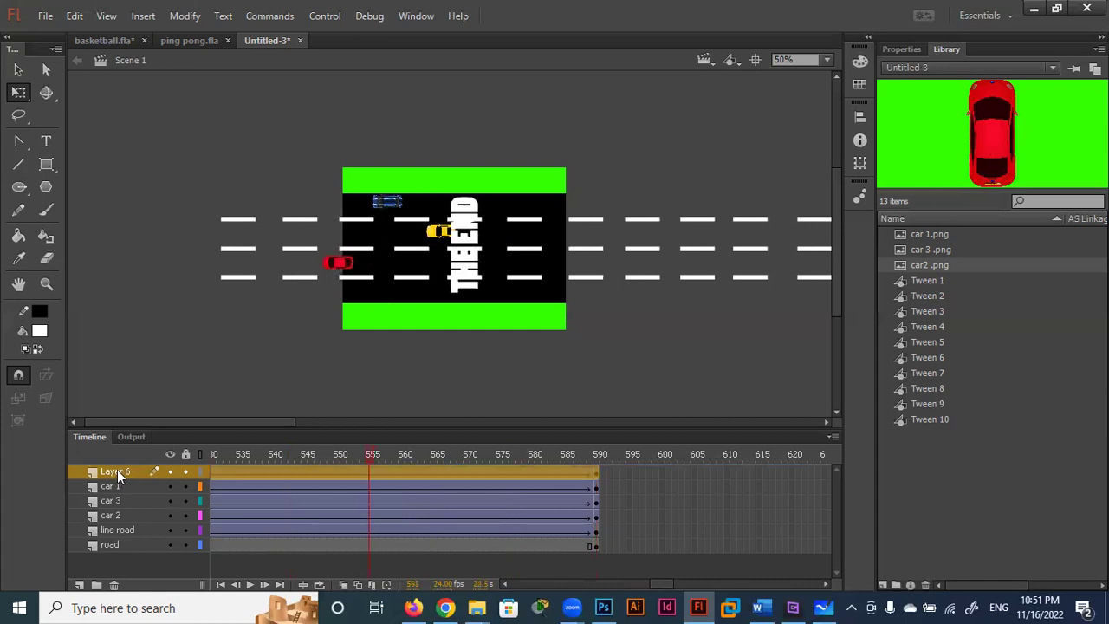
double_click(117, 471)
text(THE)
text( END)
key(Return)
Step: Move the THE END layer just above line road and test the movie as SWF
click(730, 508)
click(126, 475)
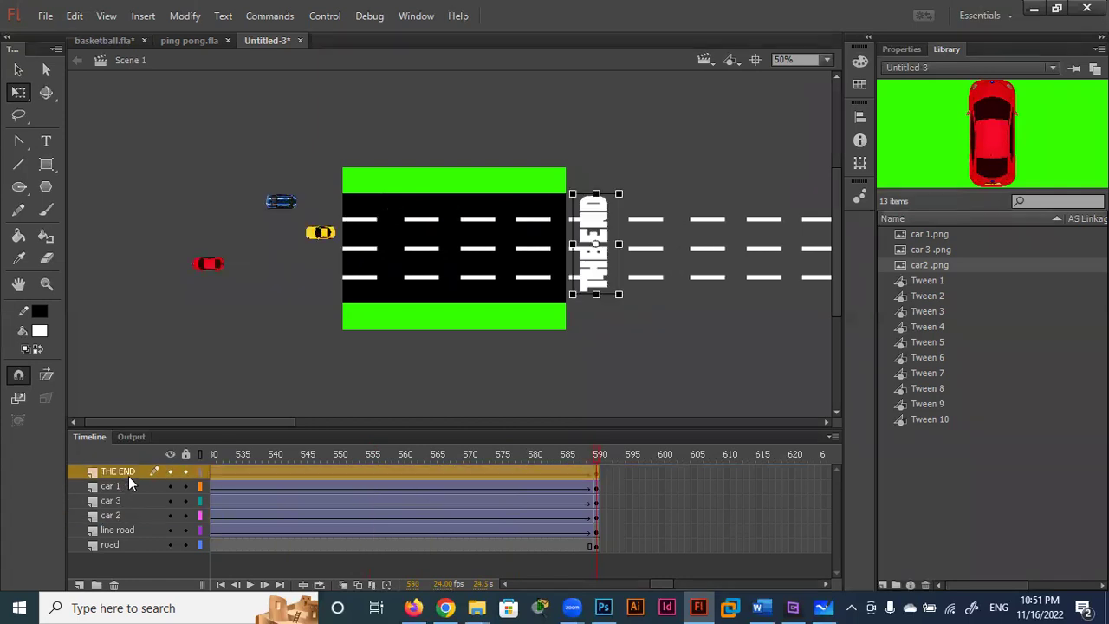
drag(127, 498, 130, 525)
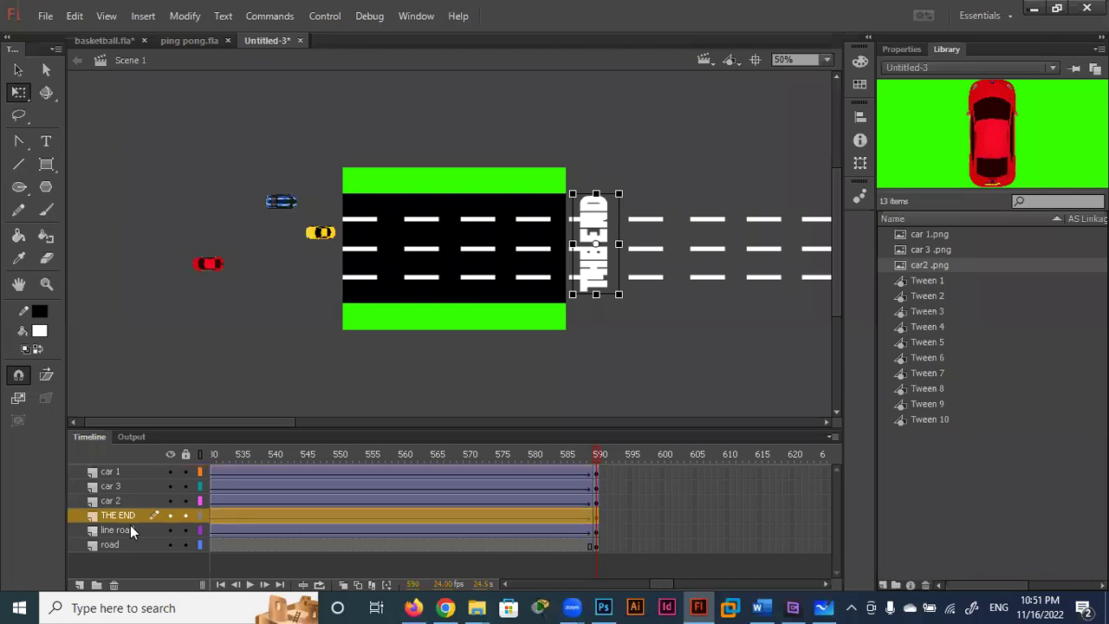
click(412, 392)
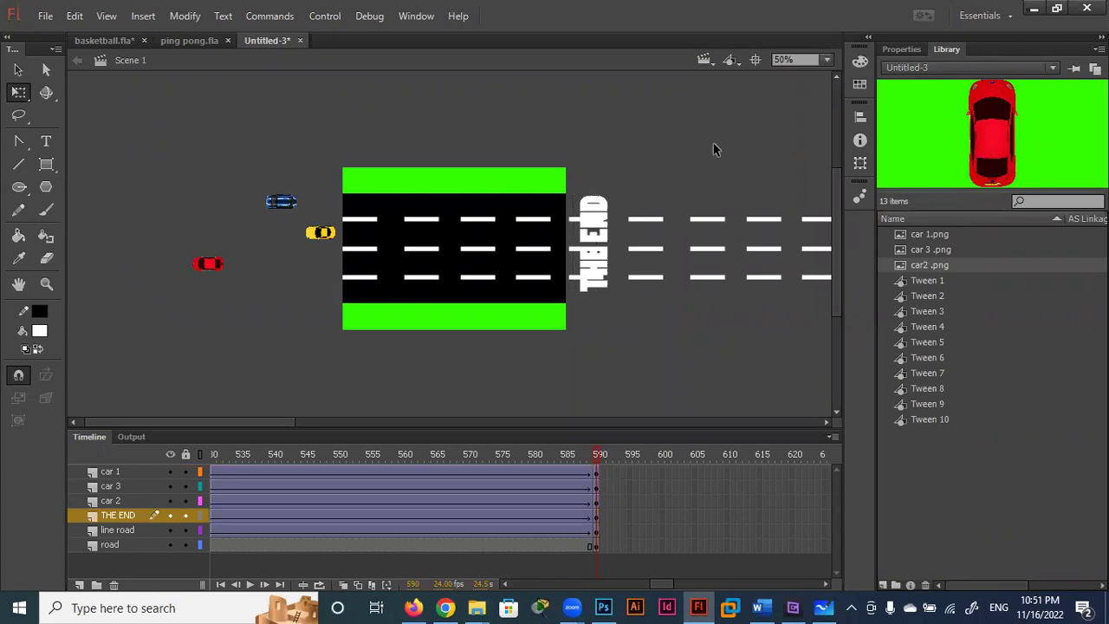
key(ctrl+Return)
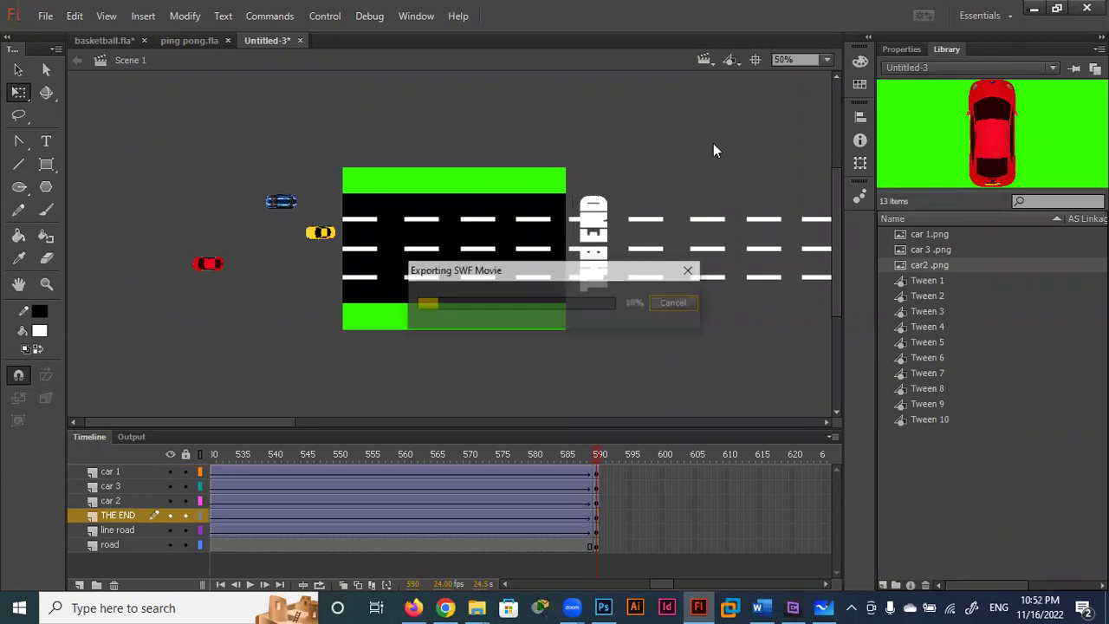